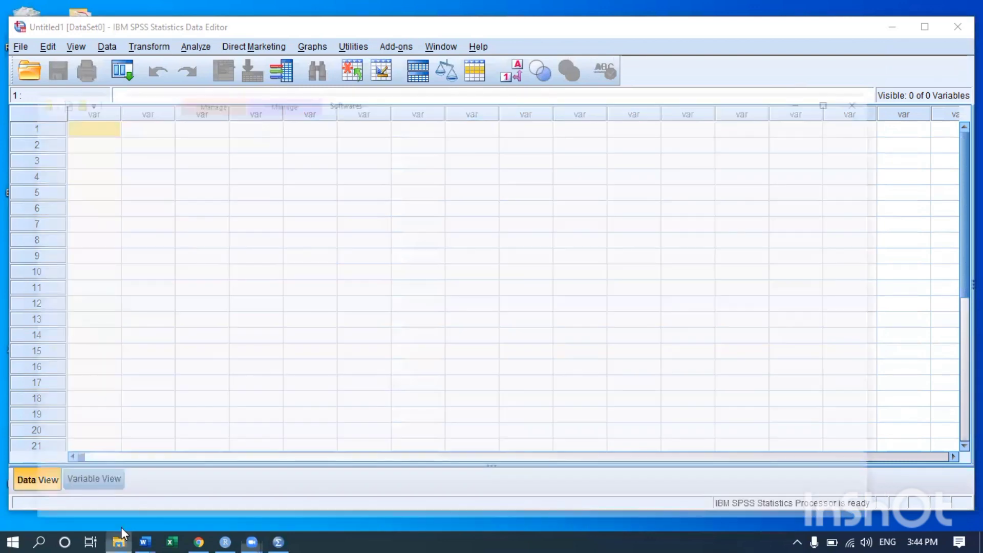
Step: Switch to File Explorer and open the OCP Analytics folder
left_click(119, 540)
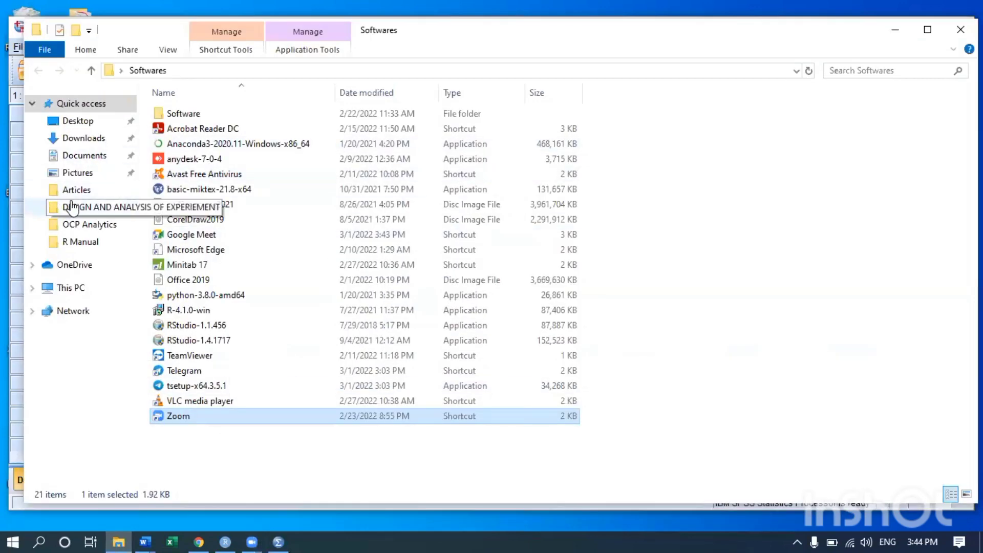
left_click(95, 228)
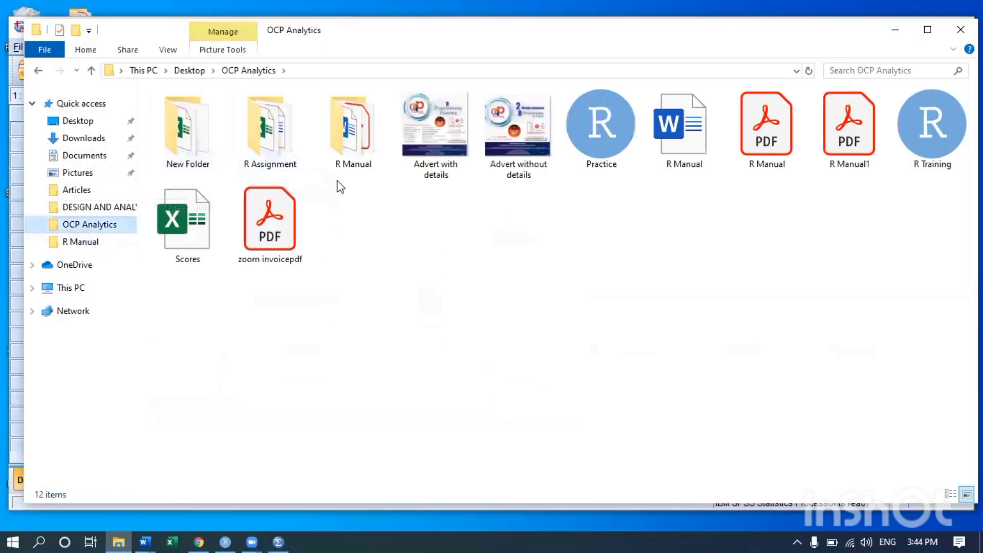
double_click(281, 156)
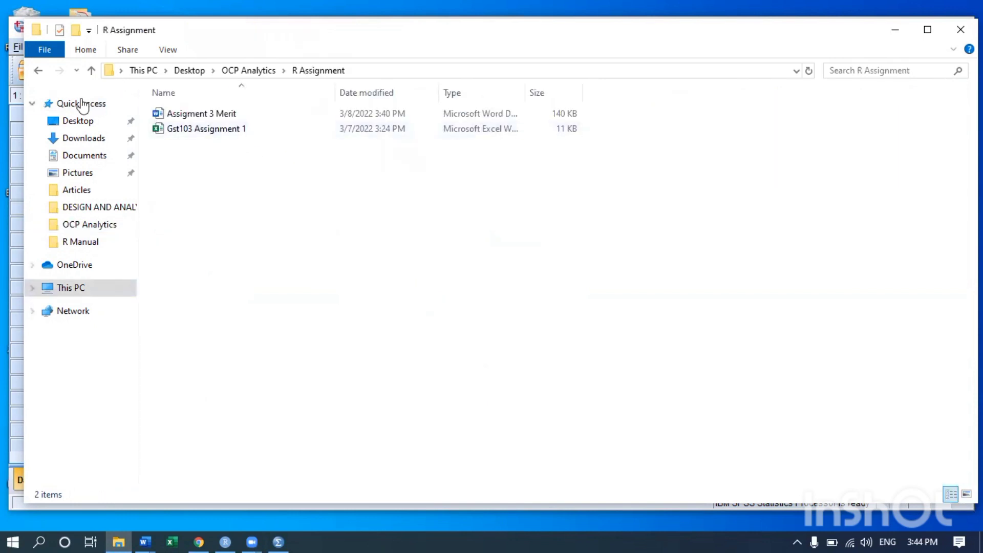
left_click(38, 71)
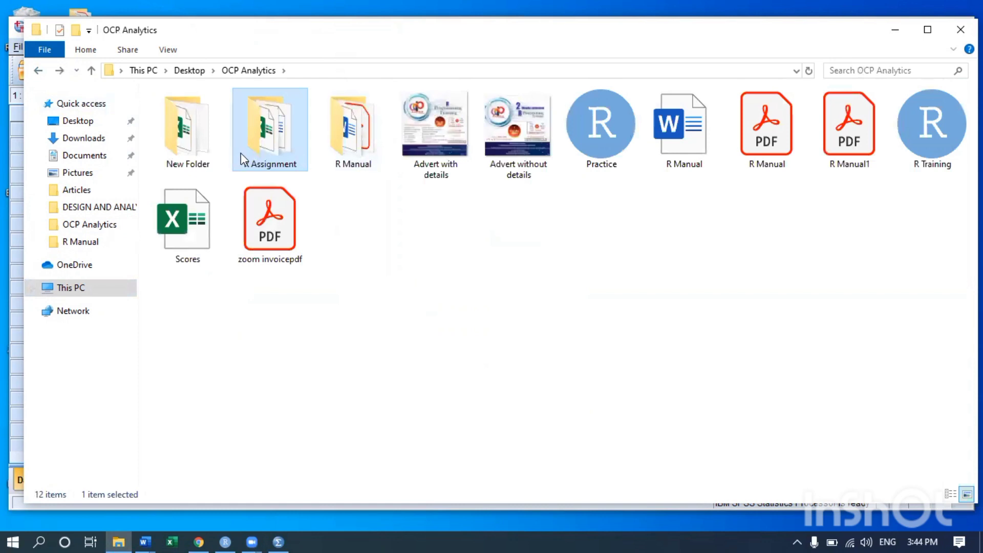
mouse_move(287, 155)
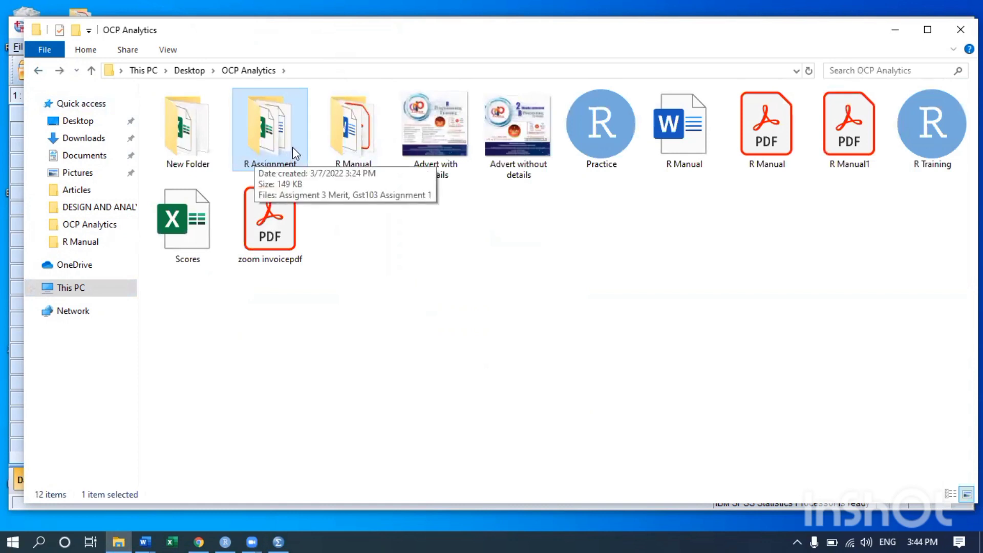
Step: Open the result grading SPSS data file from the Assignment folder inside New Folder
double_click(183, 145)
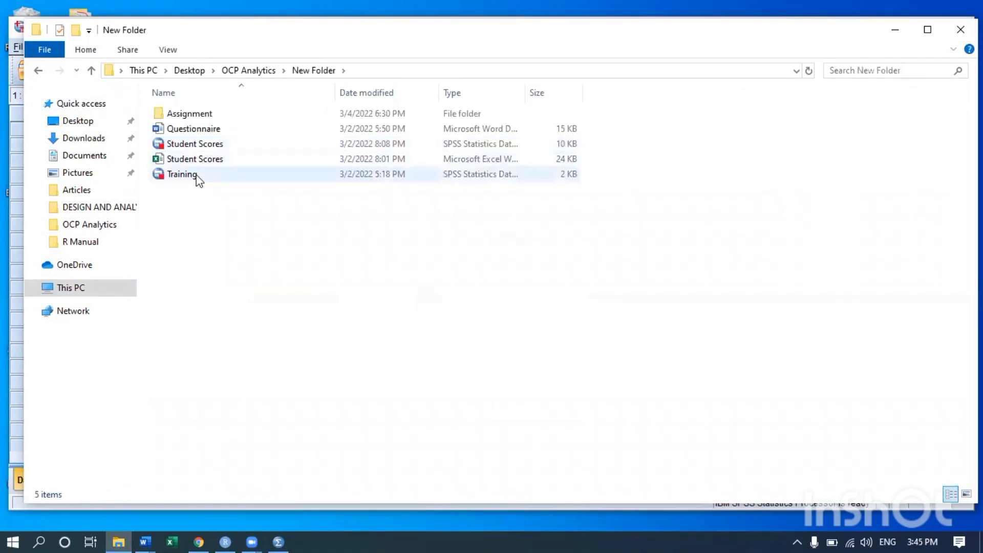
left_click(208, 117)
double_click(208, 117)
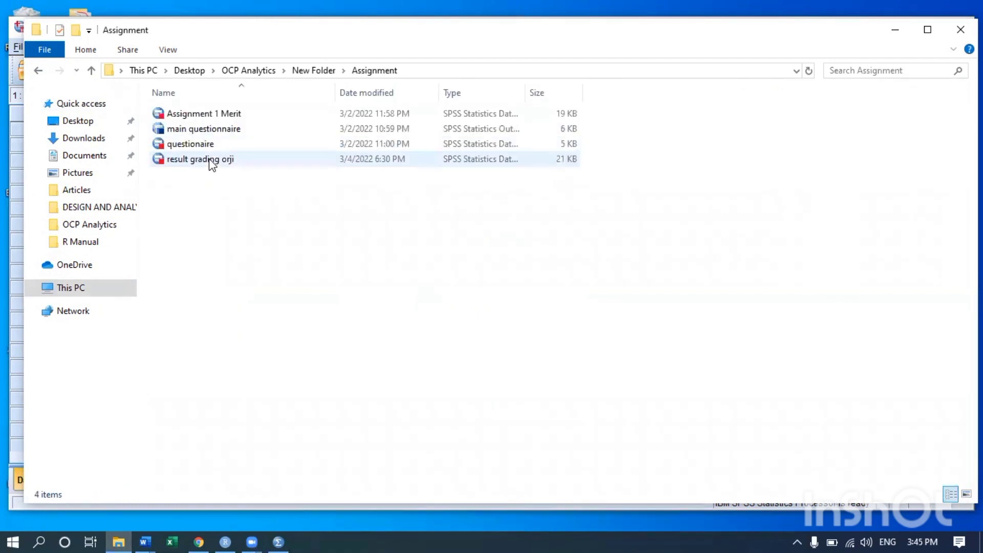
left_click(210, 160)
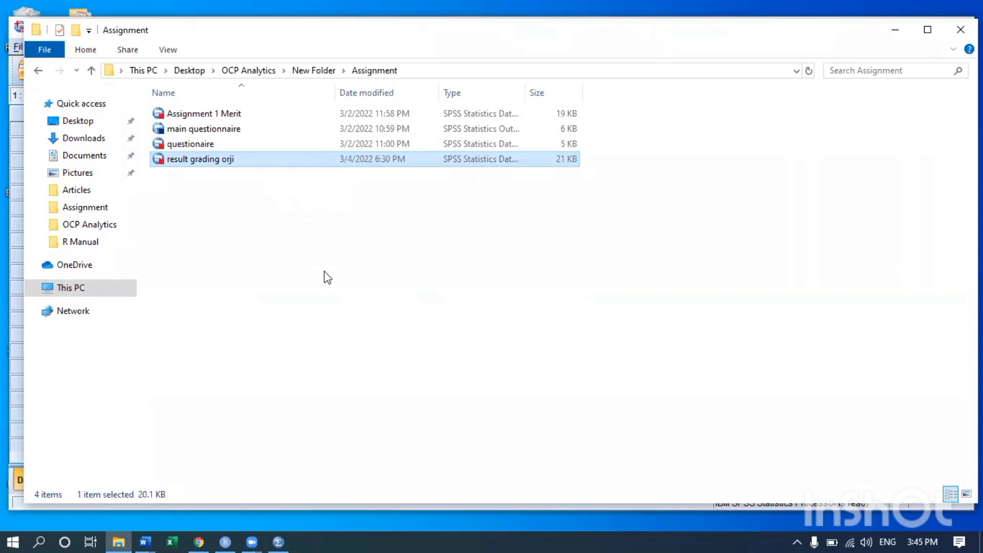
key("Return")
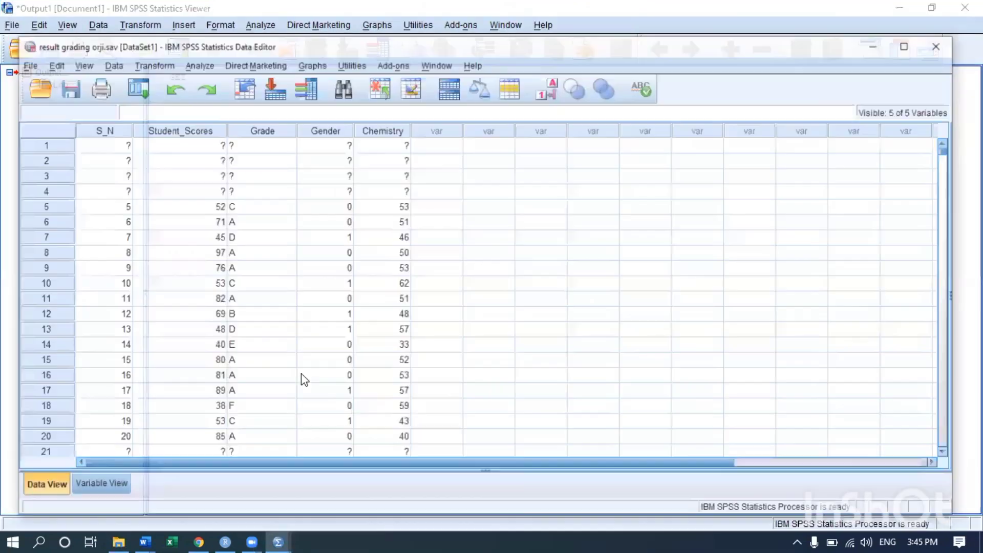
scroll(312, 243, "down", 8)
scroll(312, 251, "up", 6)
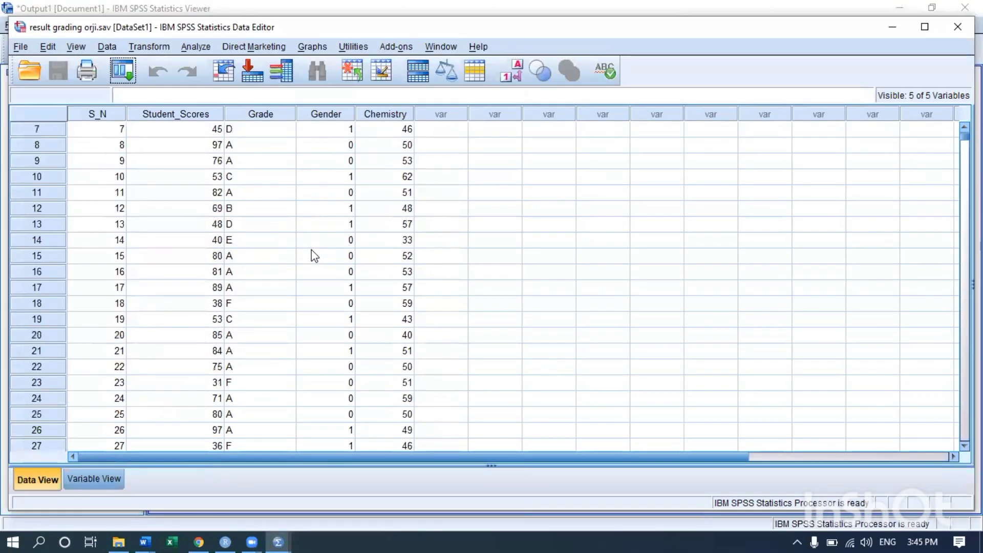
scroll(314, 255, "up", 2)
scroll(285, 235, "down", 1)
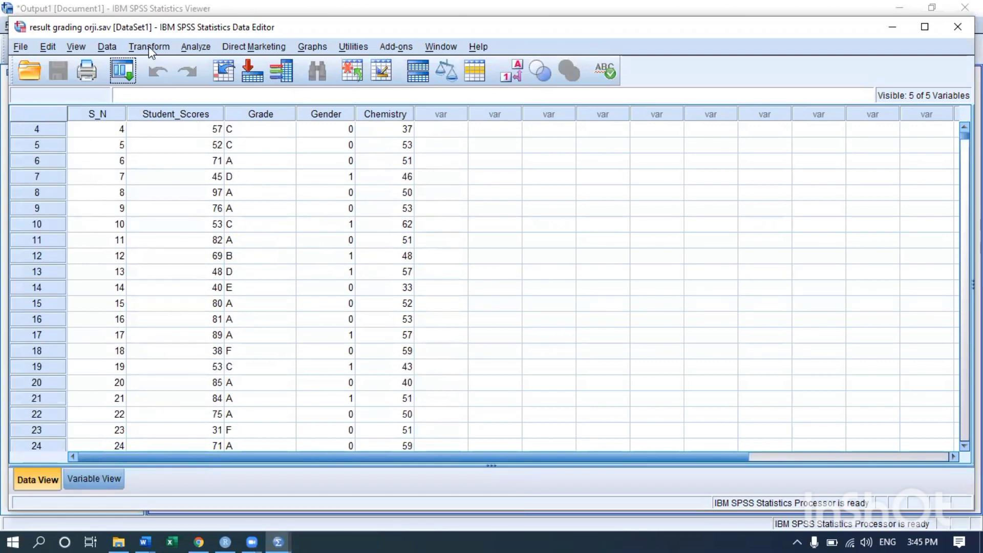
left_click(195, 47)
mouse_move(258, 91)
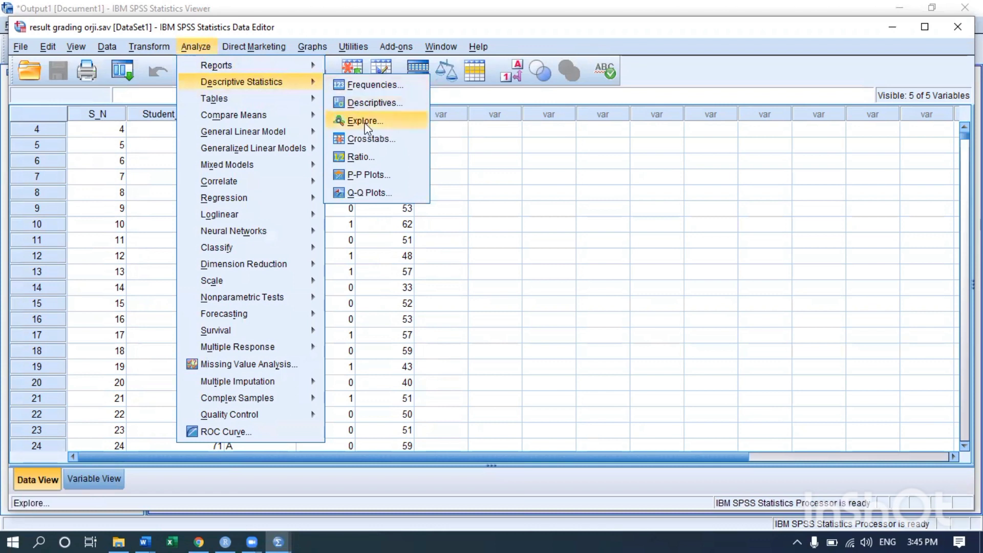
left_click(318, 46)
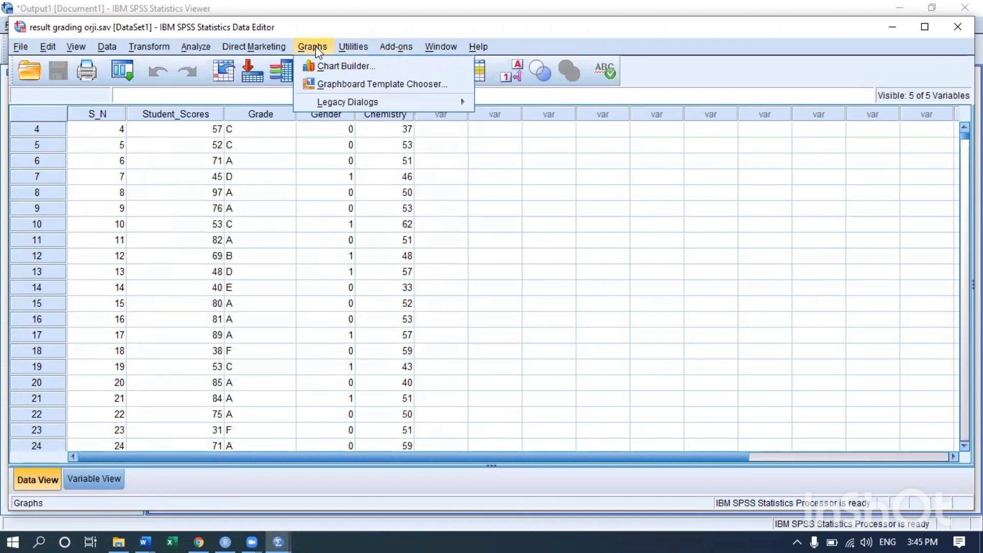
left_click(344, 66)
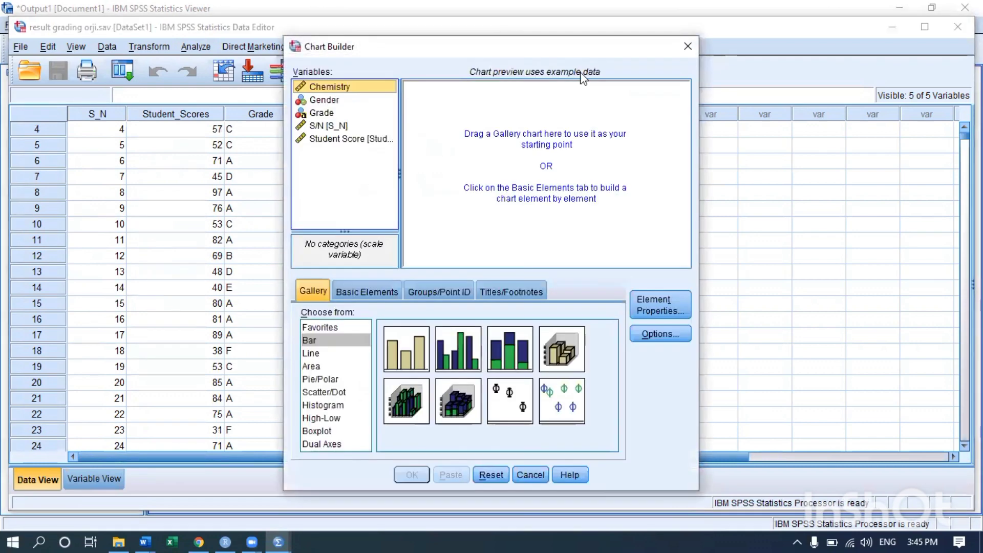
left_click(693, 42)
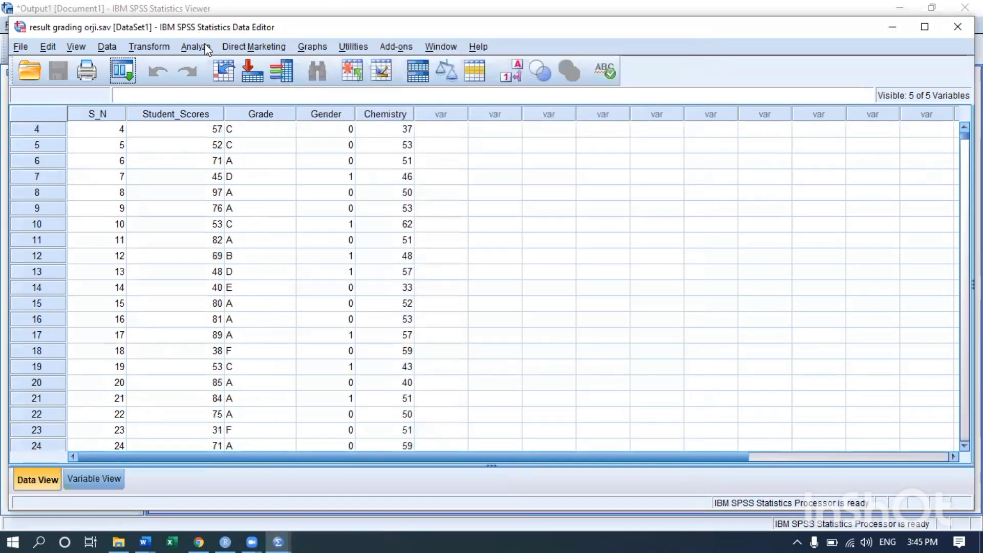
left_click(195, 46)
mouse_move(277, 90)
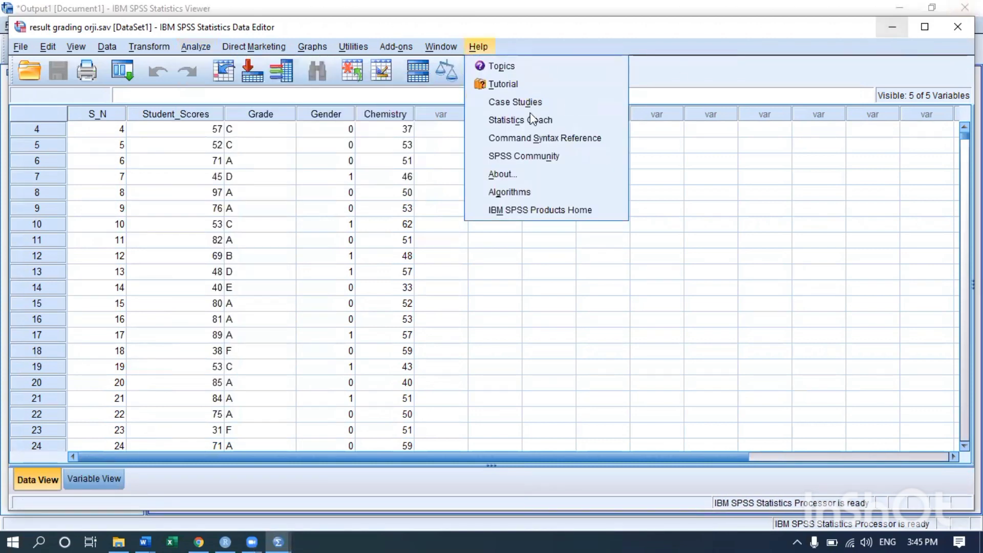
mouse_move(208, 51)
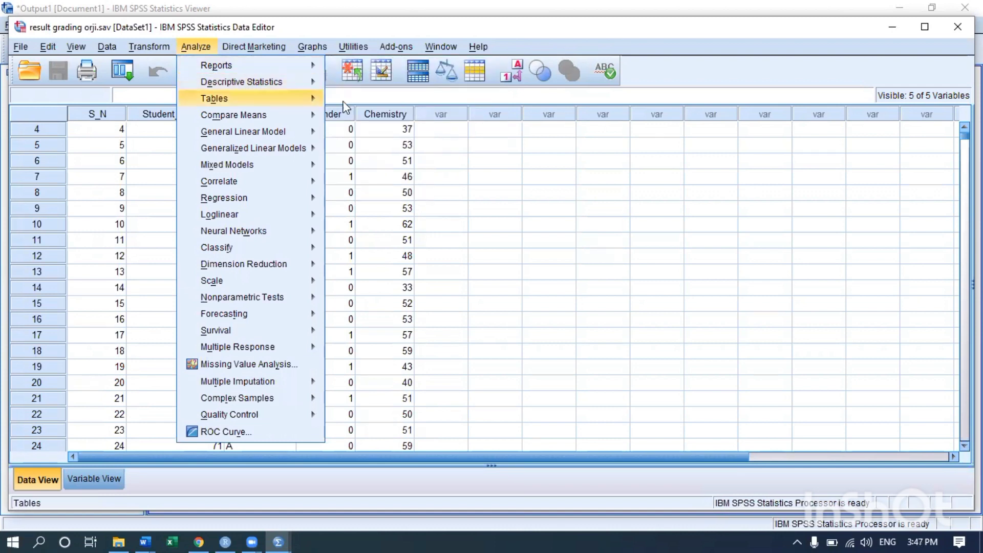
mouse_move(307, 99)
mouse_move(307, 82)
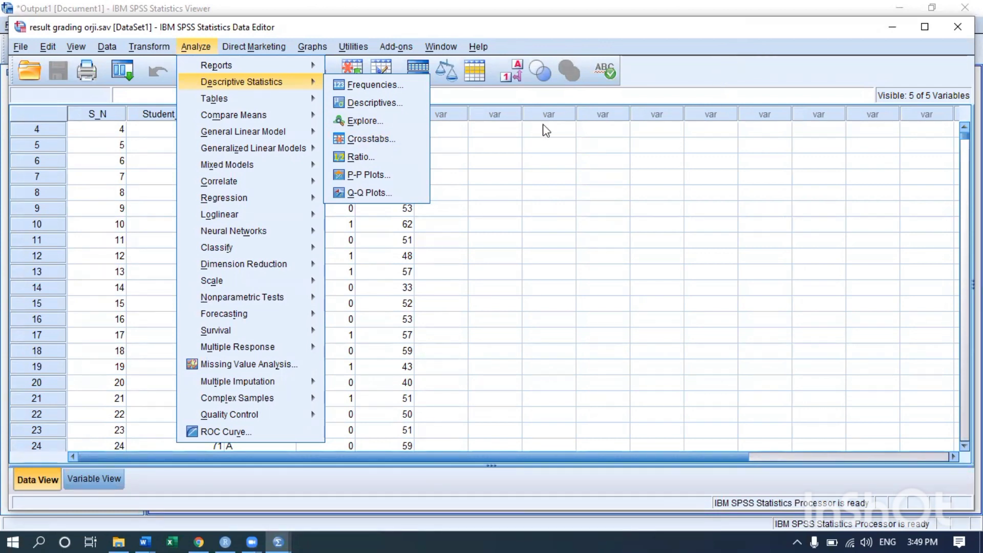
left_click(473, 162)
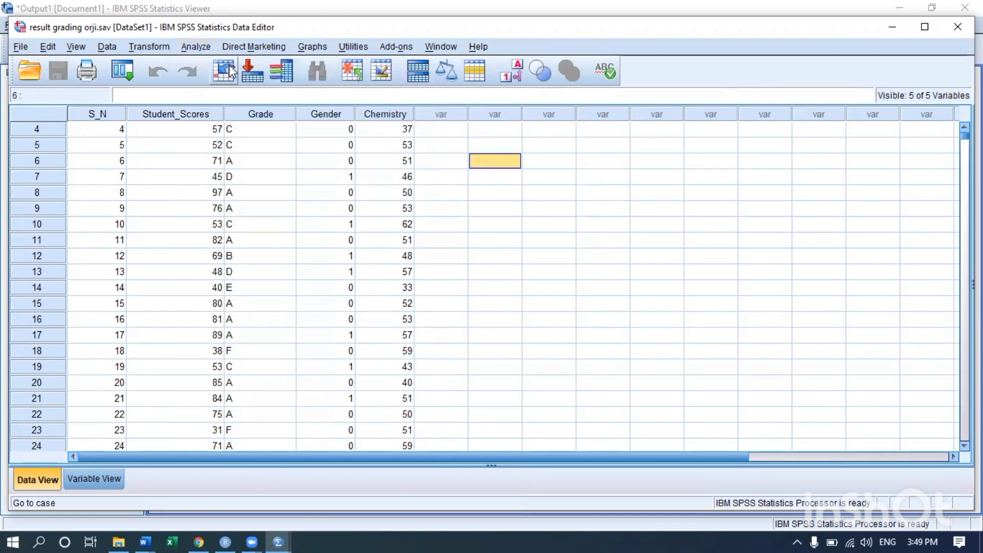
left_click(193, 47)
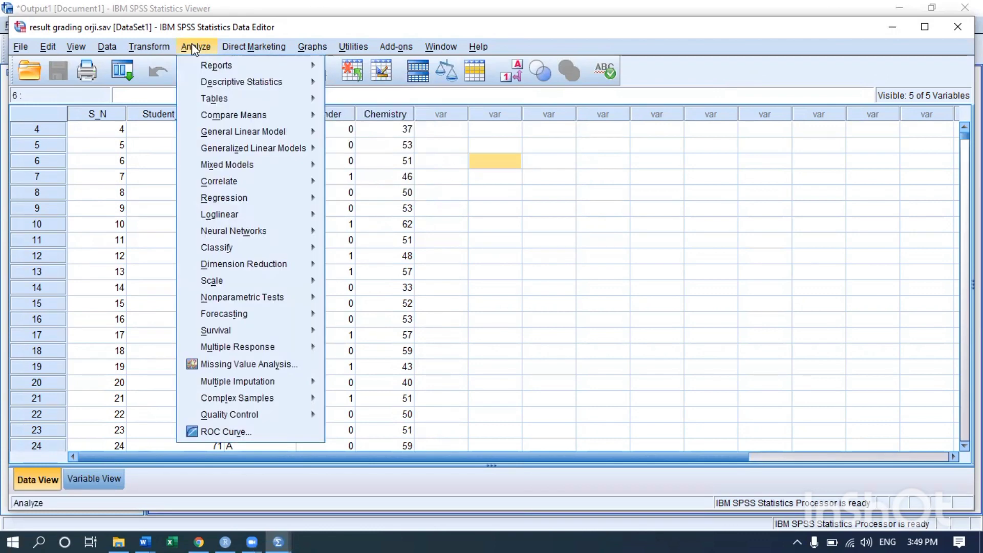
left_click(443, 177)
scroll(390, 169, "down", 7)
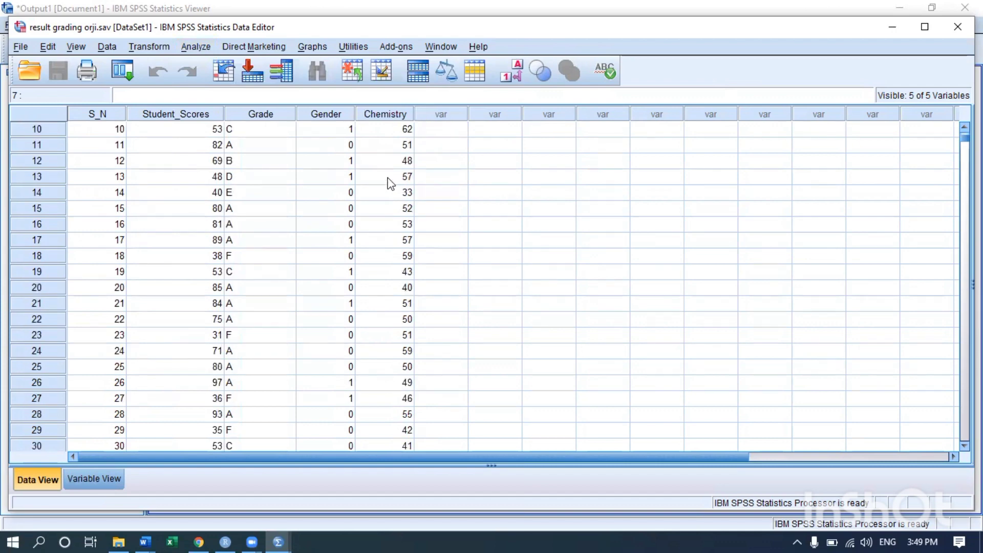
scroll(358, 174, "up", 6)
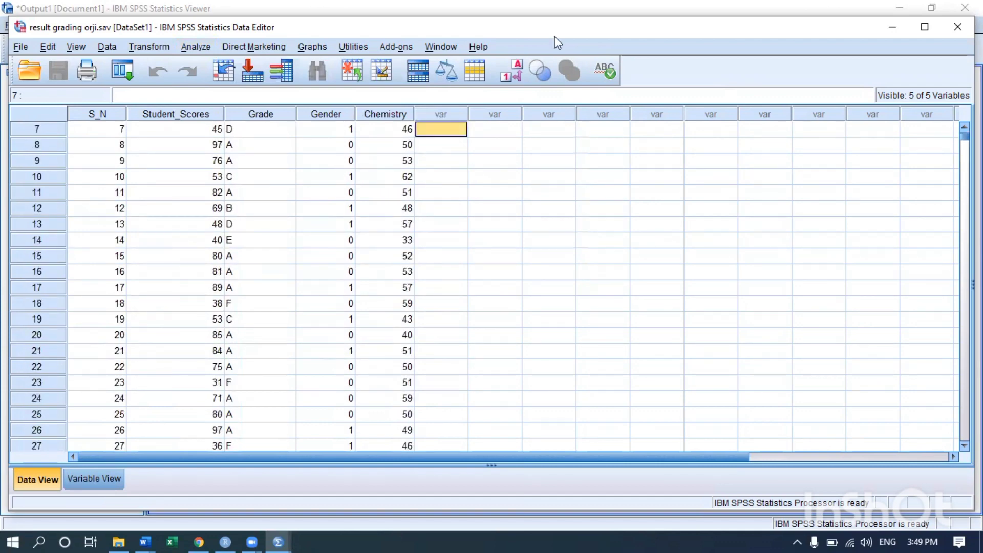
Step: Switch the data view to show value labels, so Gender displays Male and Female instead of numeric codes
left_click(511, 77)
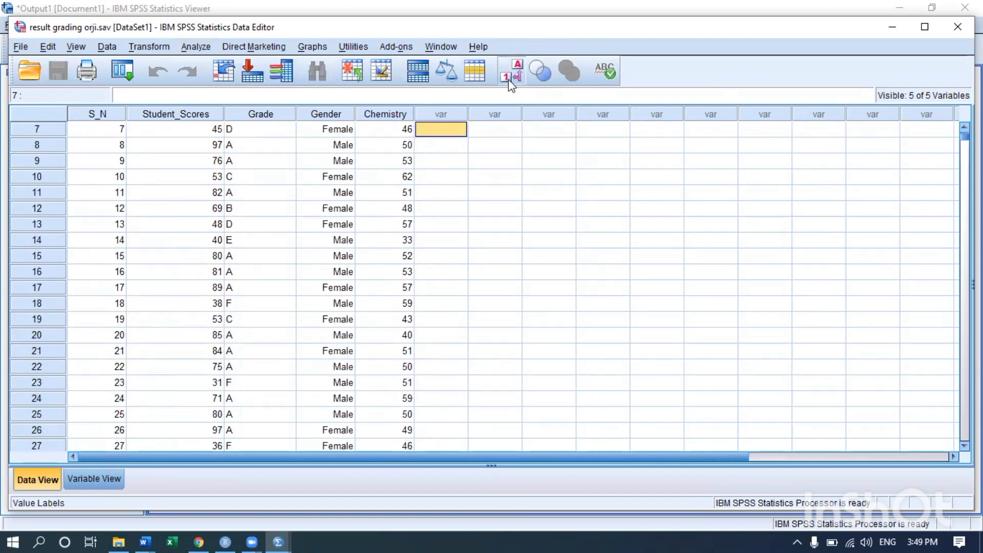
left_click(510, 77)
left_click(511, 77)
left_click(512, 75)
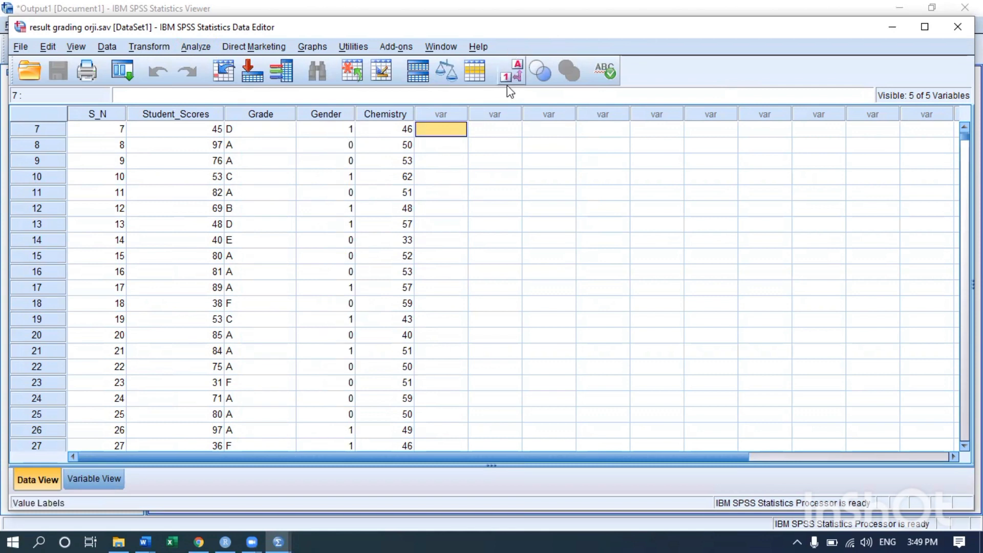
left_click(513, 74)
left_click(512, 76)
left_click(512, 76)
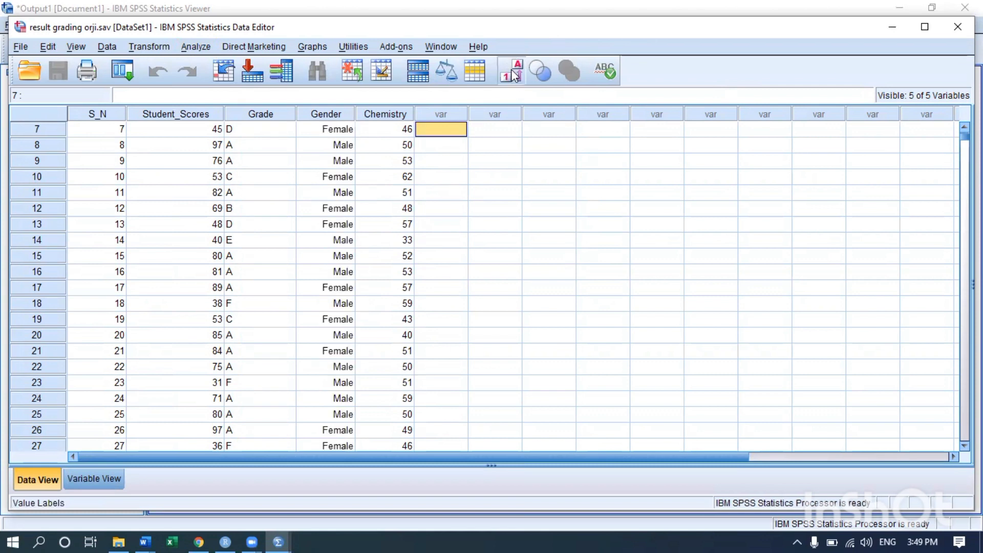
Step: Highlight the Chemistry, Grade and Gender columns in turn to examine them, ending on Grade
left_click(399, 115)
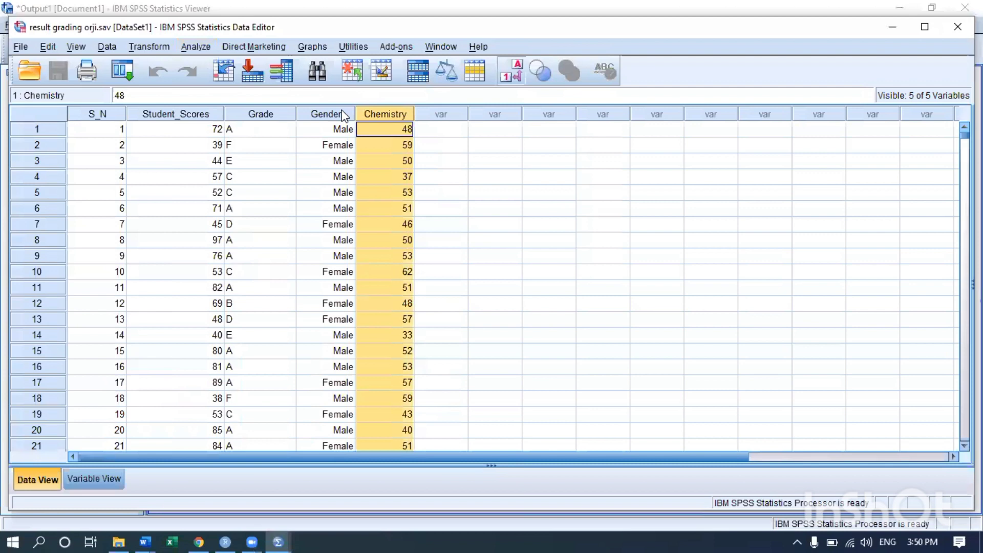
left_click(263, 117)
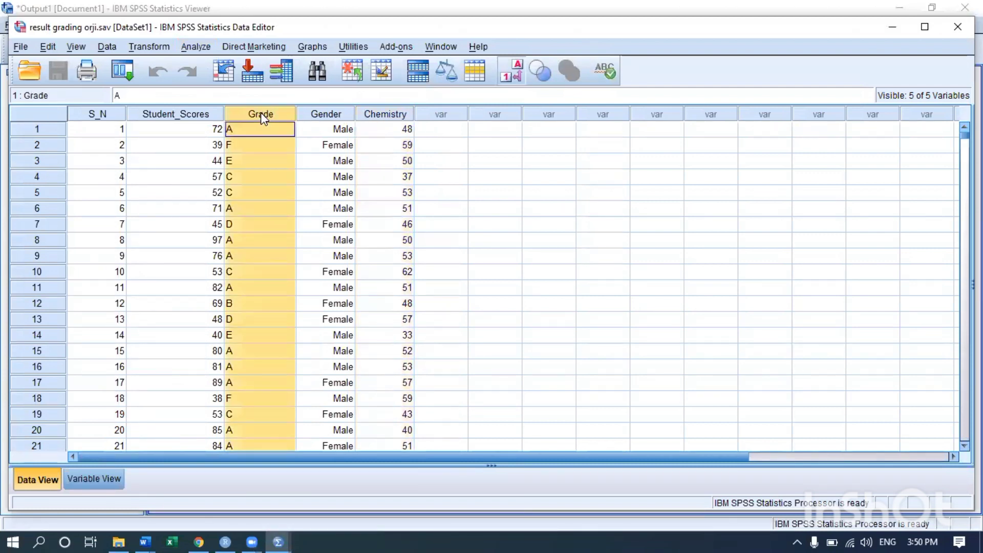
left_click(325, 115)
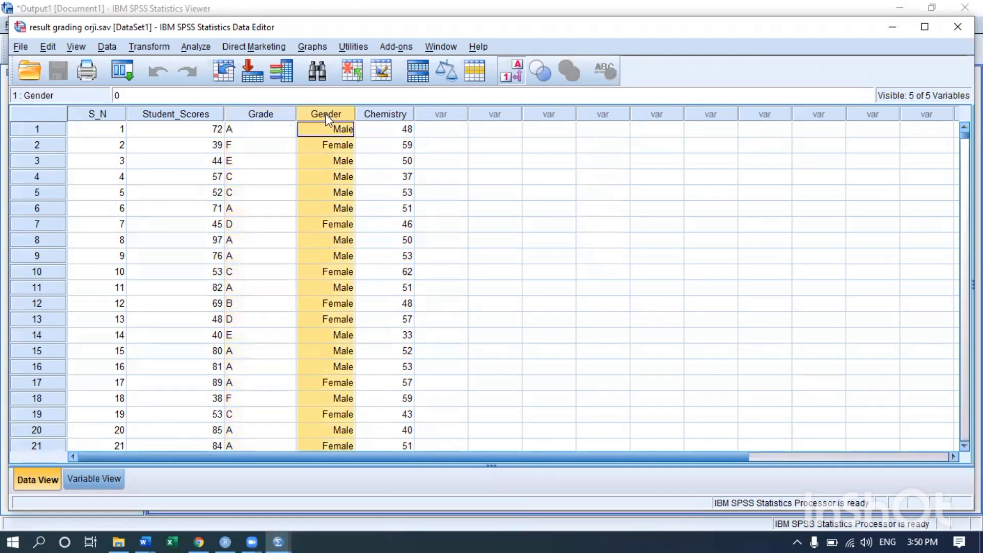
left_click(262, 114)
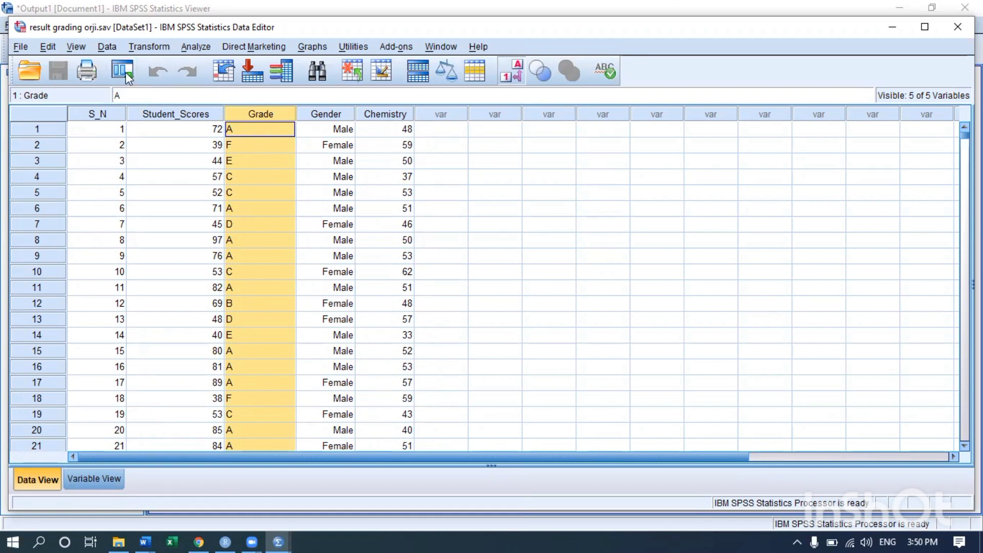
Step: Set up a recode of Grade into a different variable named Remark and open its old and new value definitions
left_click(148, 48)
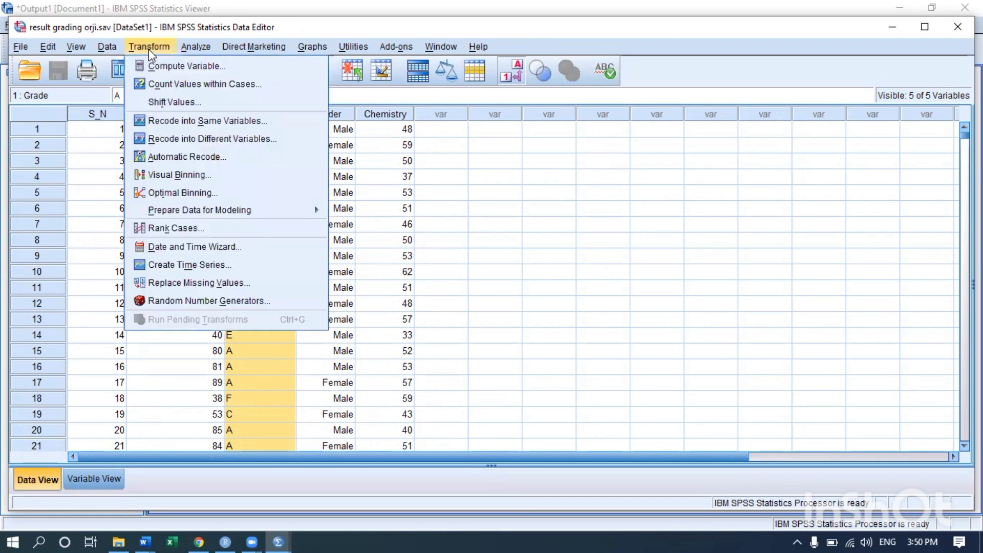
left_click(180, 138)
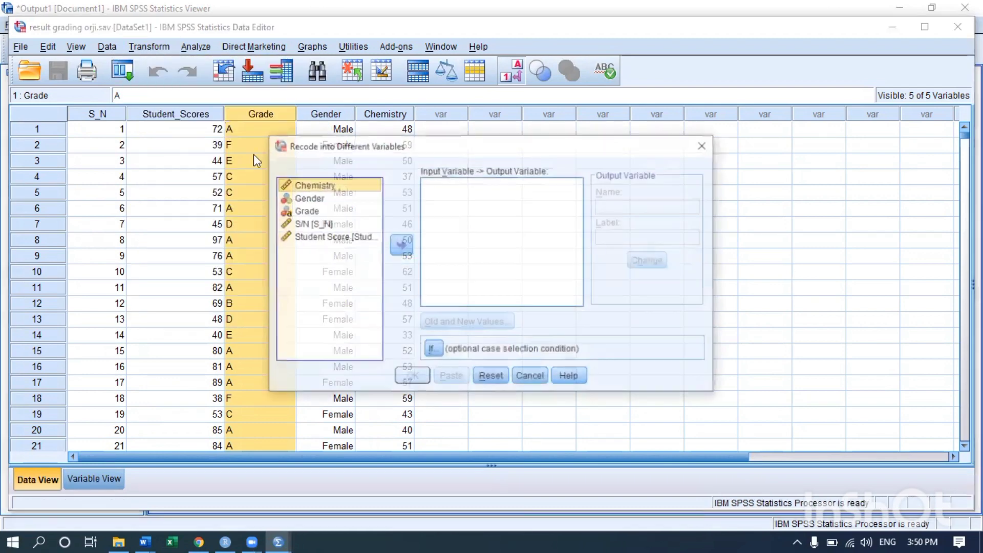
left_click(305, 211)
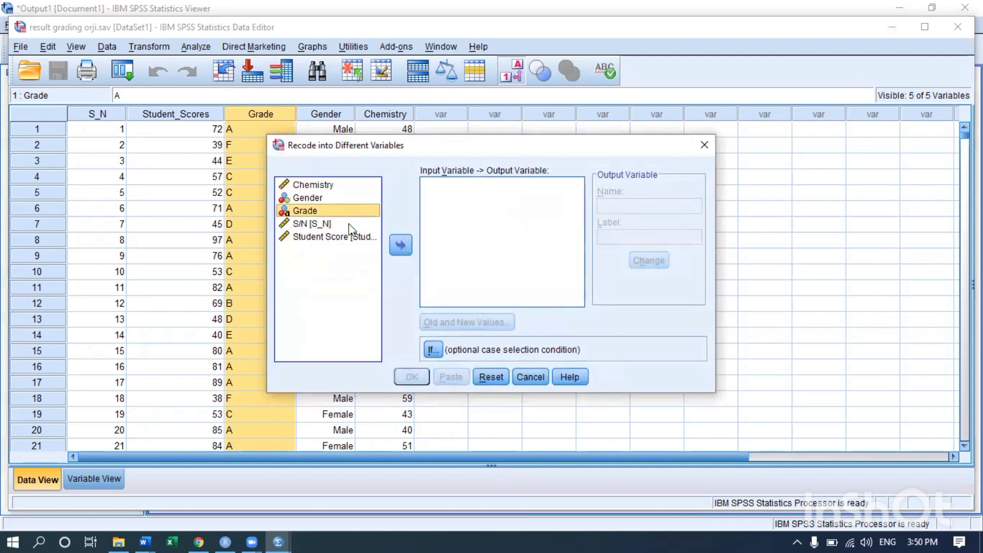
left_click(401, 244)
left_click(631, 204)
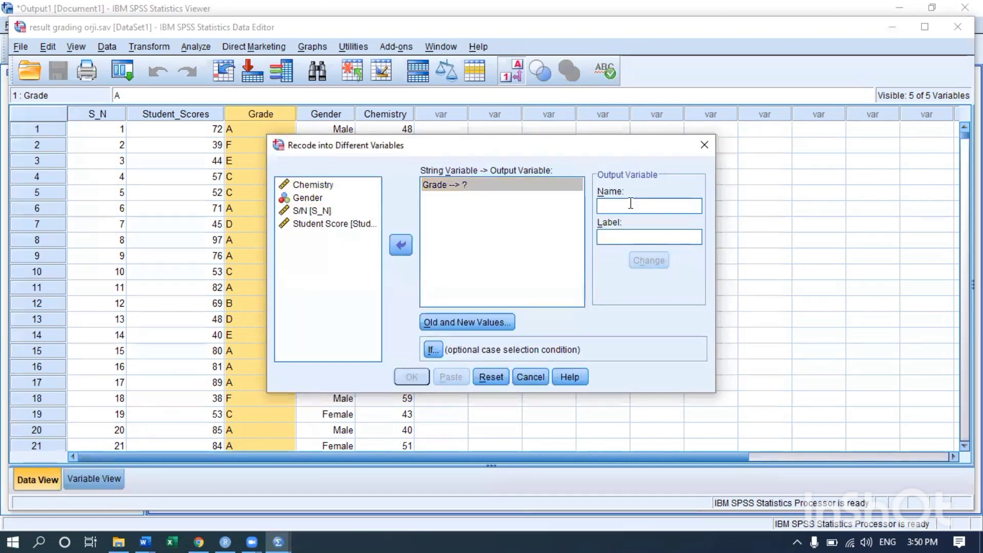
type("Re")
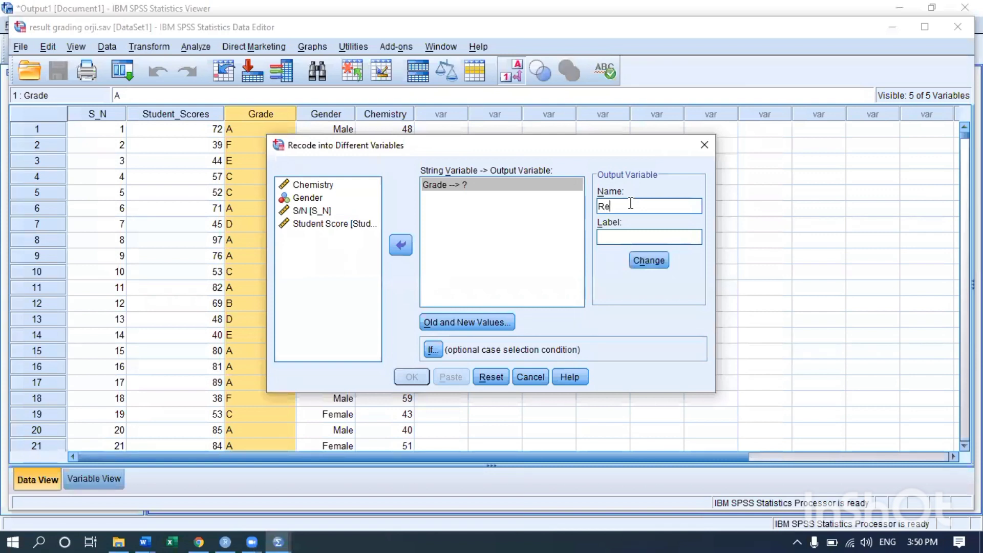
type("mark")
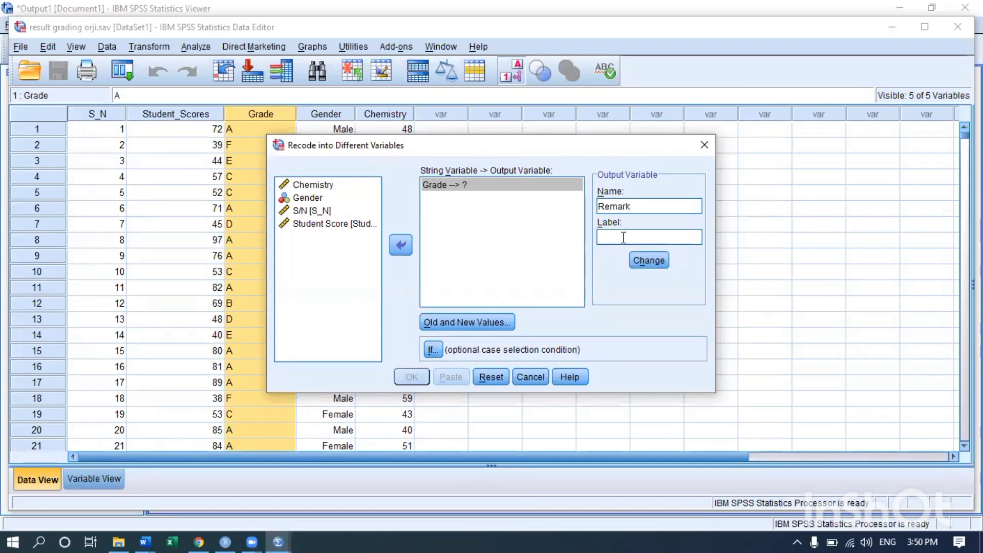
left_click(642, 260)
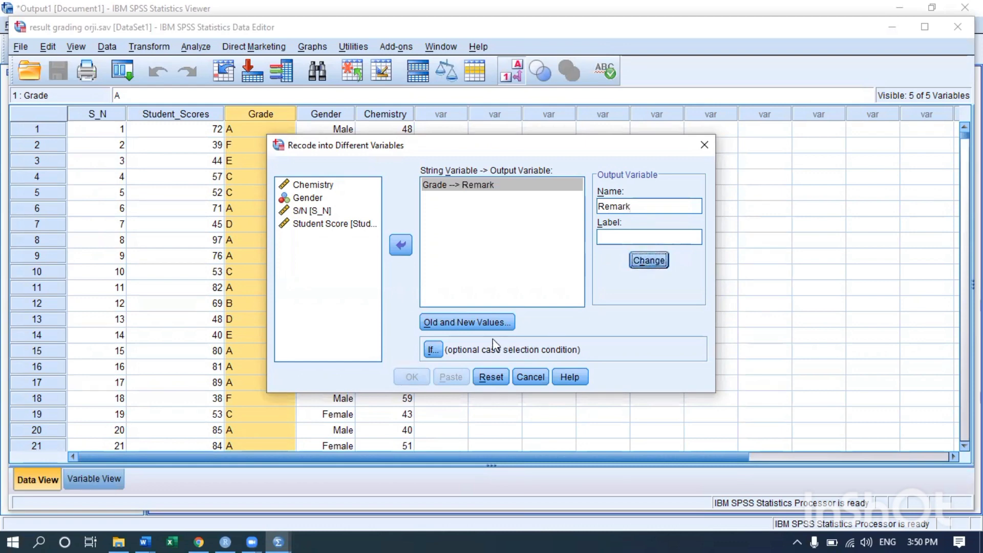
left_click(492, 324)
left_click(329, 186)
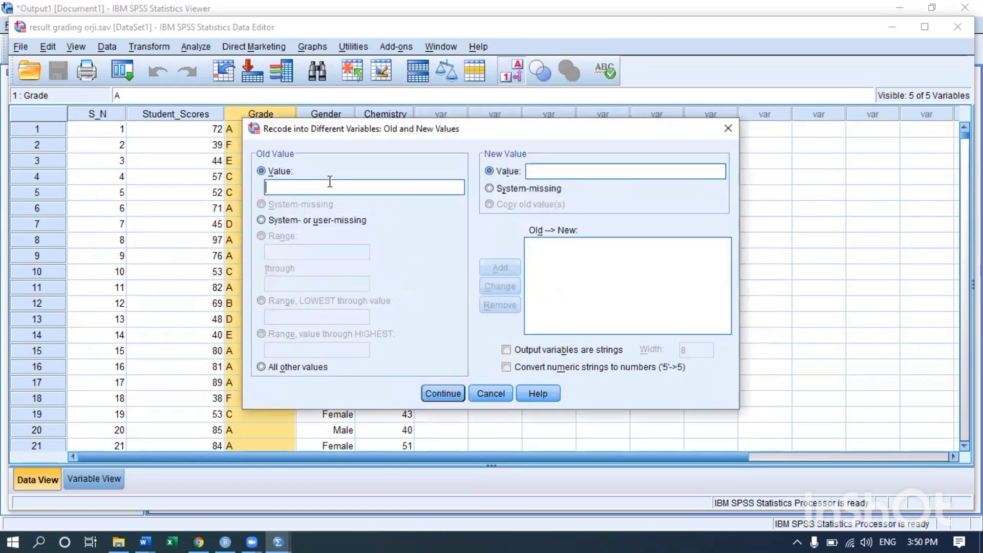
type("A")
left_click(506, 350)
left_click(547, 171)
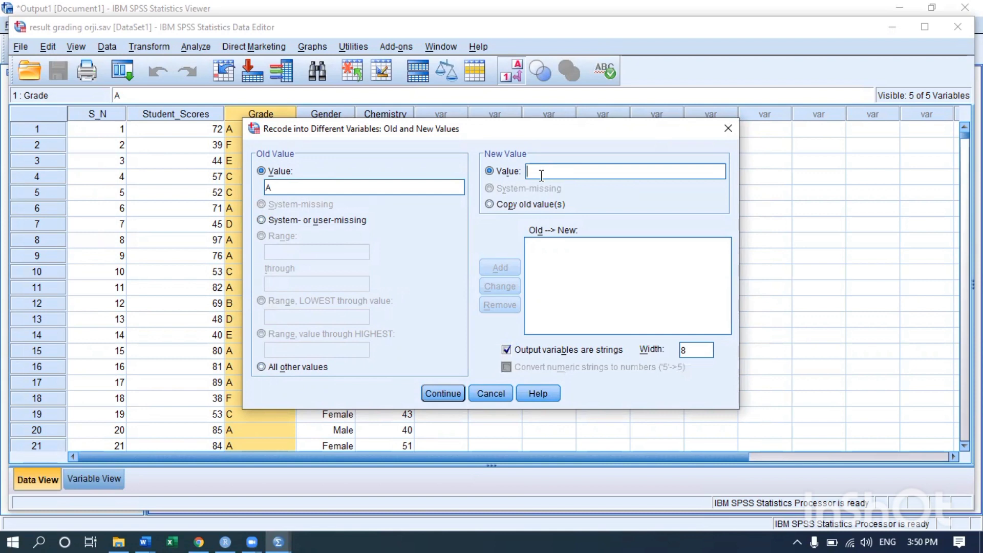
type("Pass")
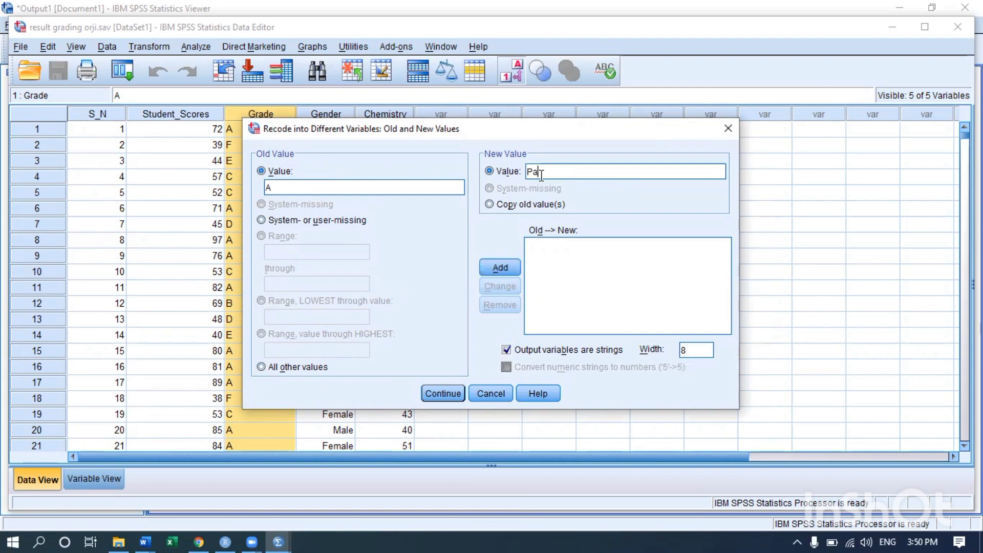
key("BackSpace")
key("BackSpace")
key("BackSpace")
key("BackSpace")
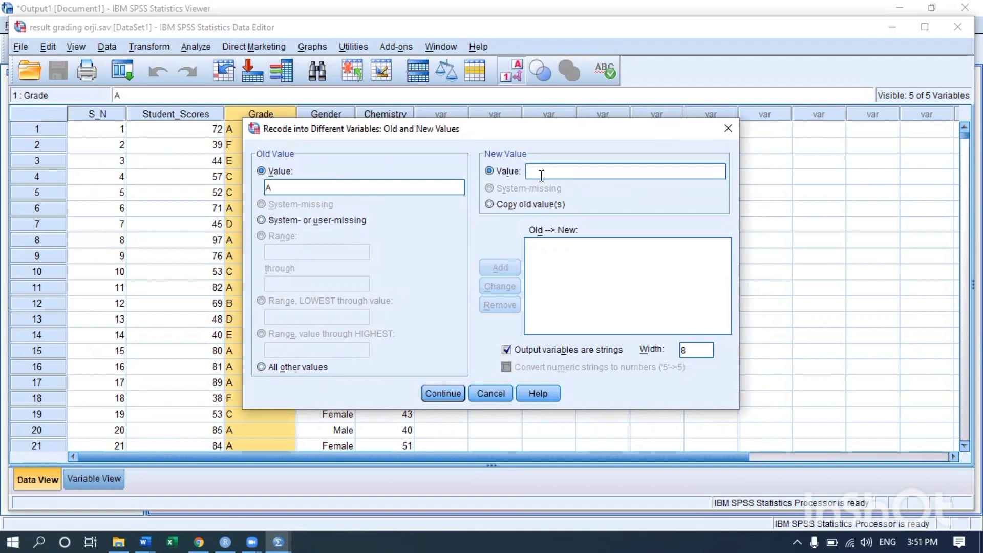
type("0")
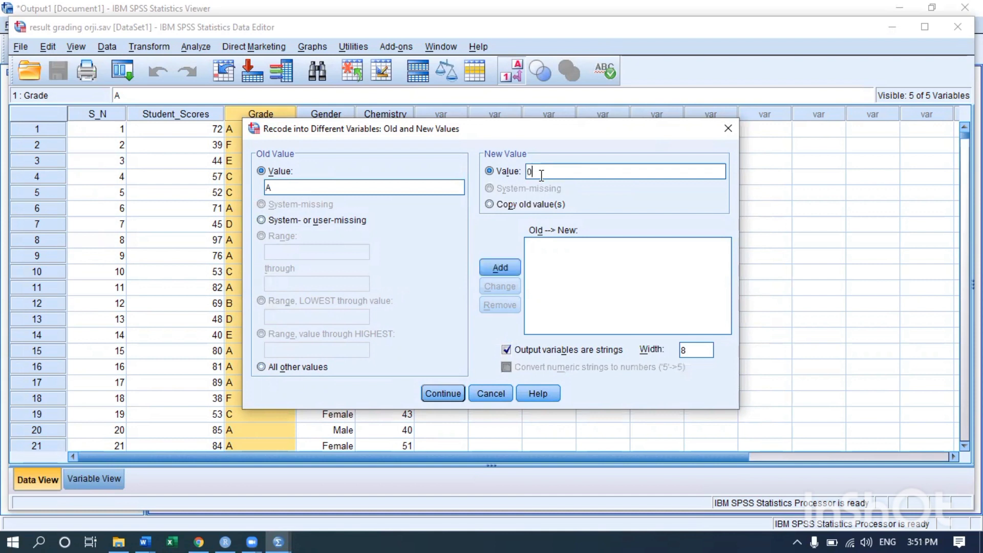
left_click(512, 270)
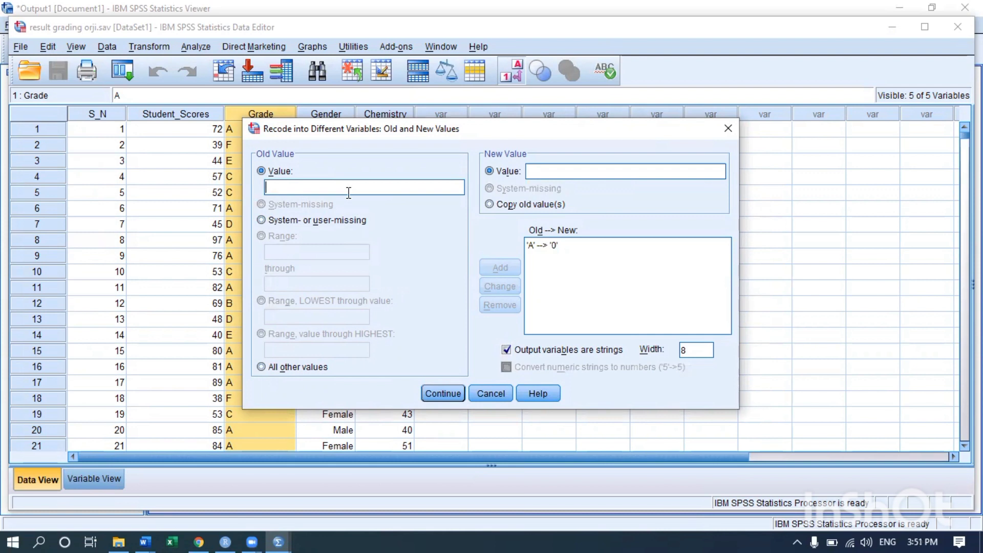
type("B")
left_click(546, 171)
type("0")
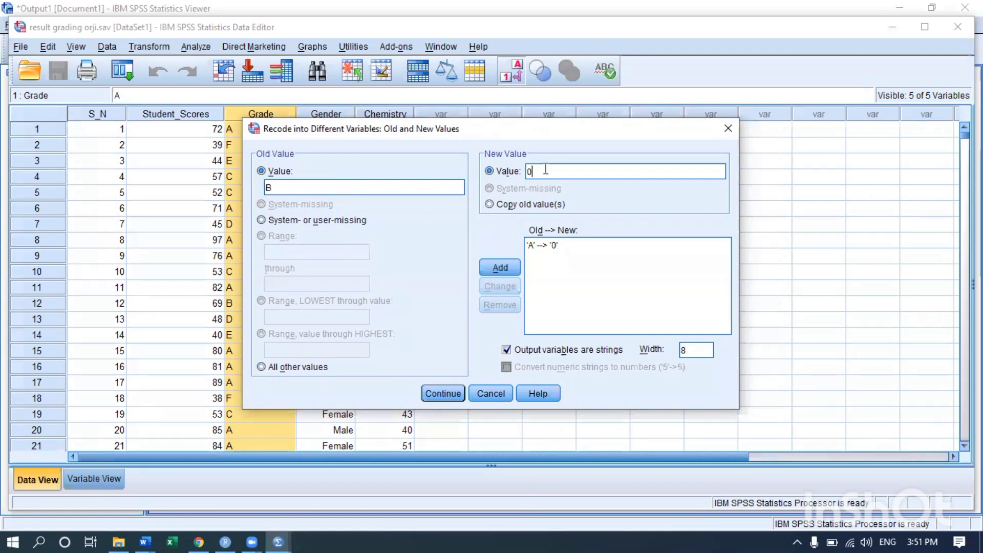
left_click(494, 270)
left_click(297, 187)
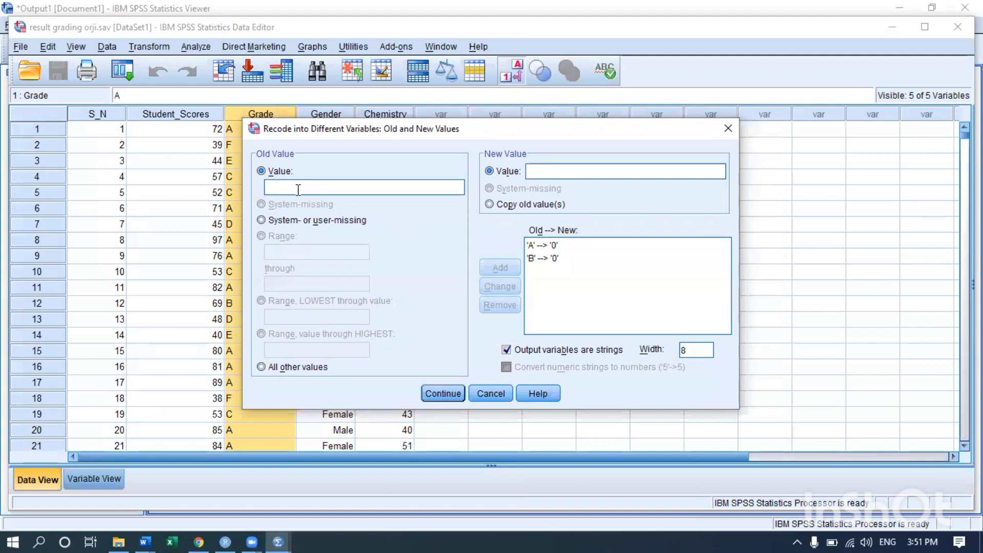
type("C")
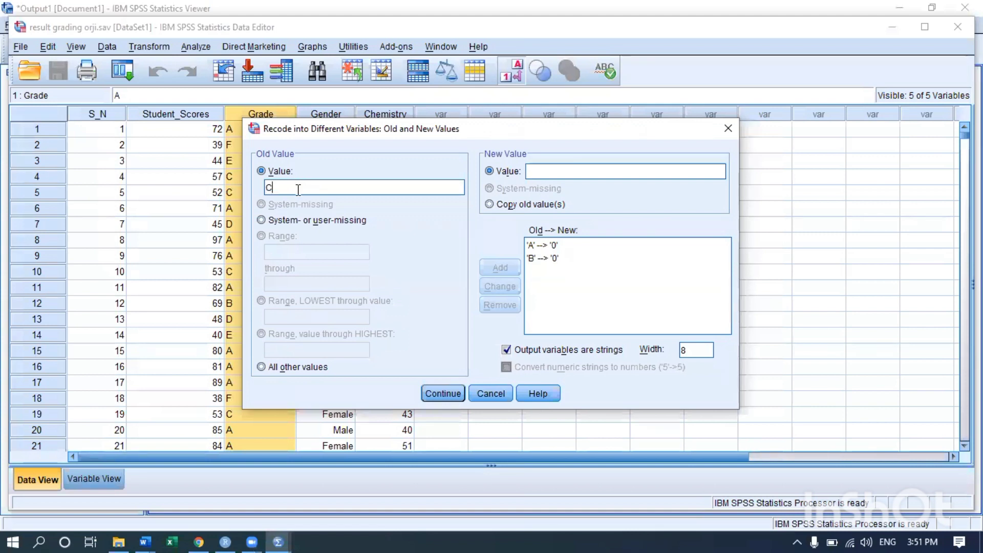
left_click(662, 171)
type("0")
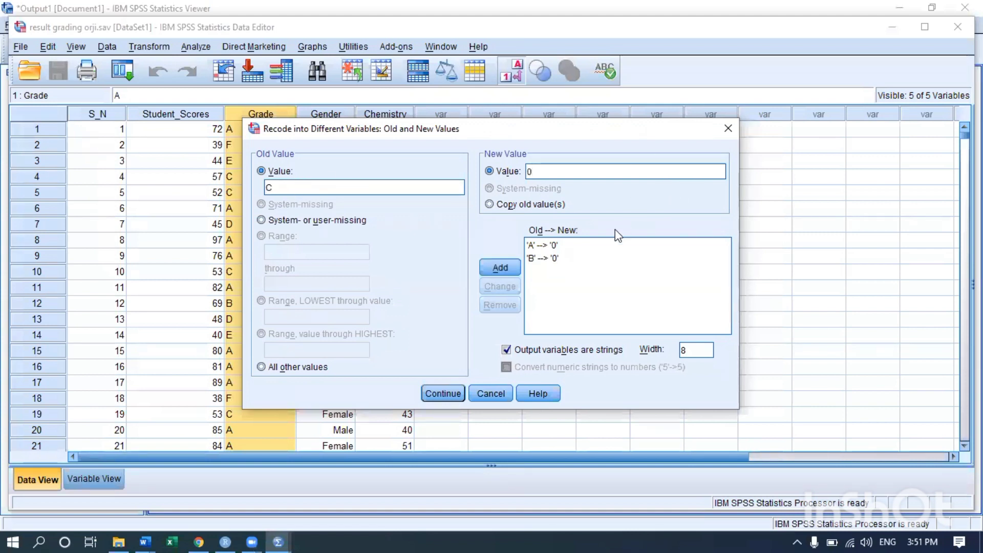
left_click(501, 269)
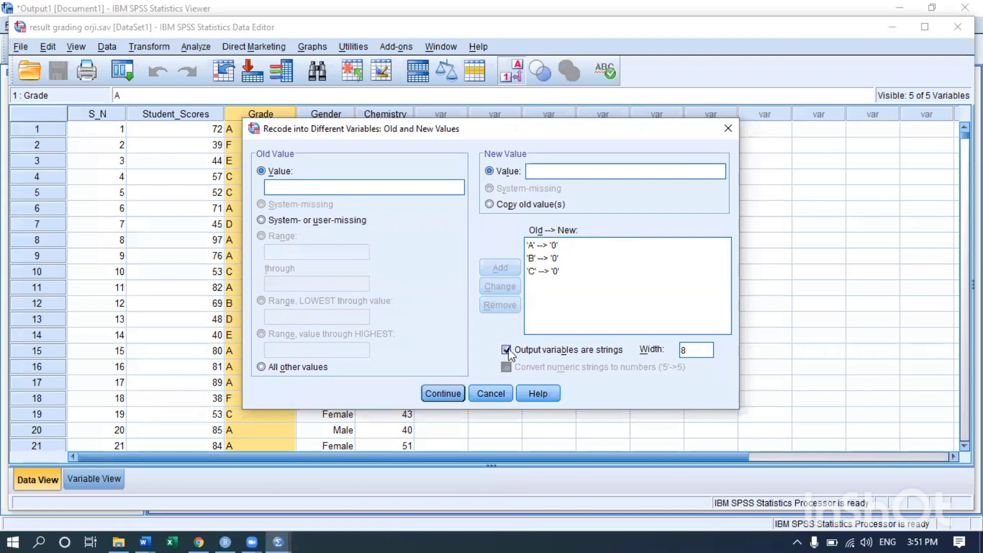
left_click(506, 349)
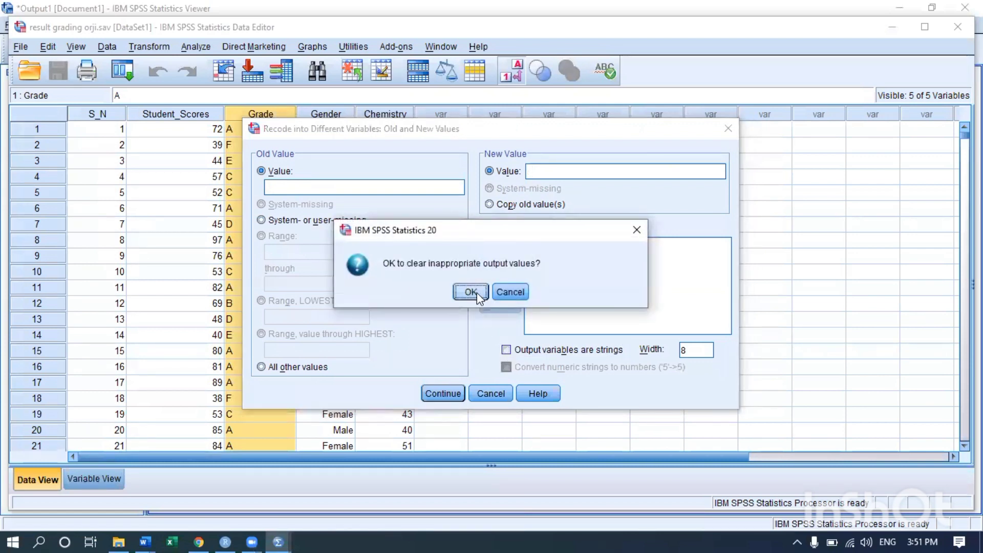
left_click(477, 292)
Step: Add a recode rule that turns the old grade A into the new numeric value 0
left_click(325, 188)
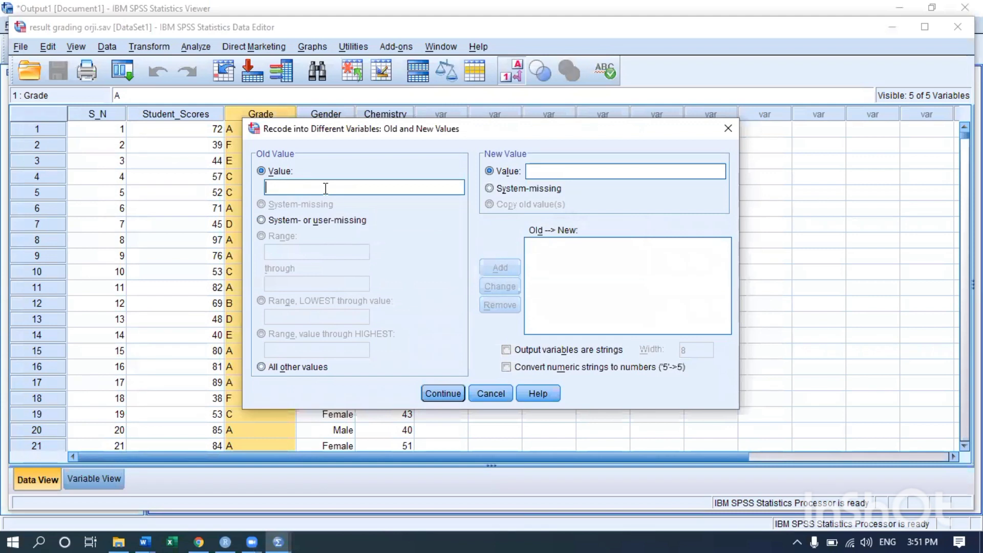
type("A")
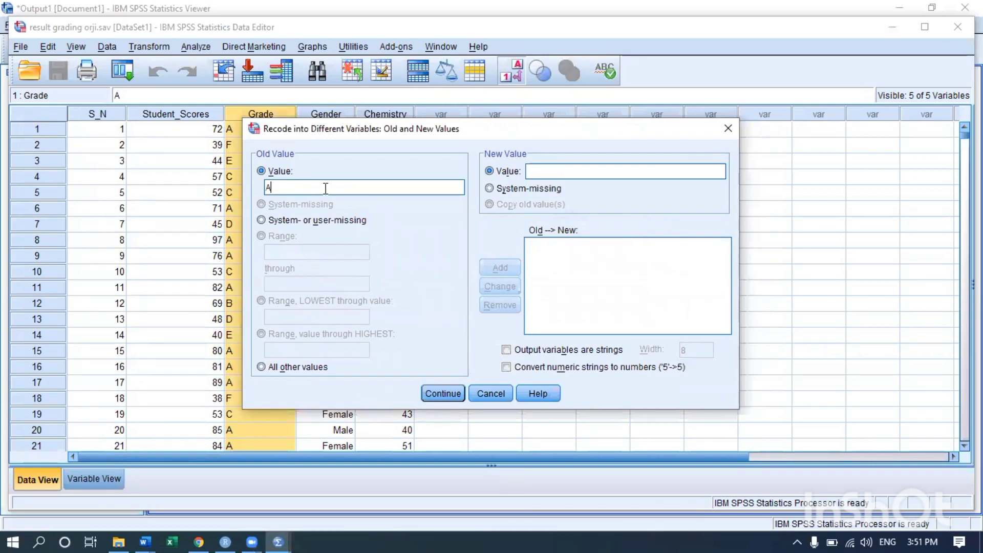
left_click(621, 178)
type("0")
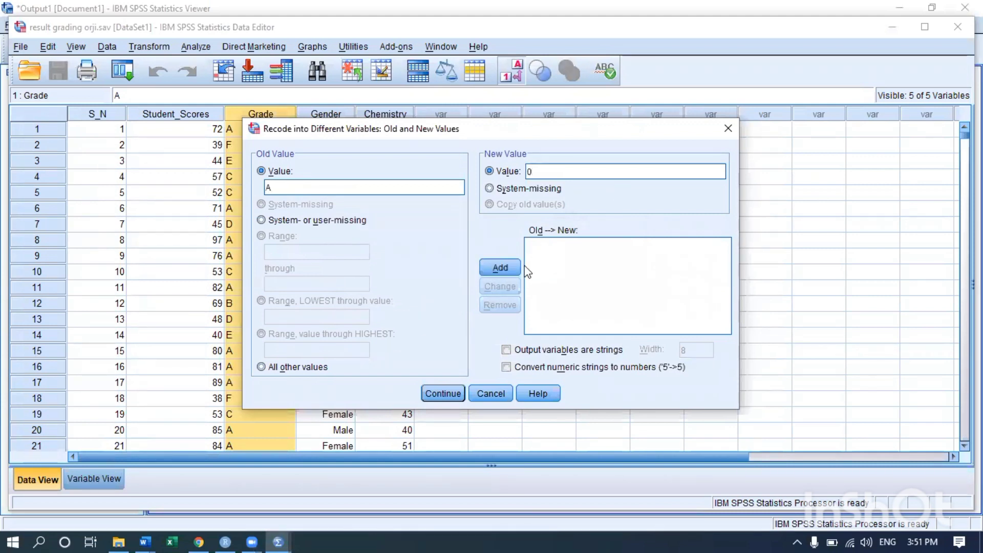
left_click(511, 267)
Step: Add recode rules that turn the old grades B and C into the new value 0
left_click(291, 186)
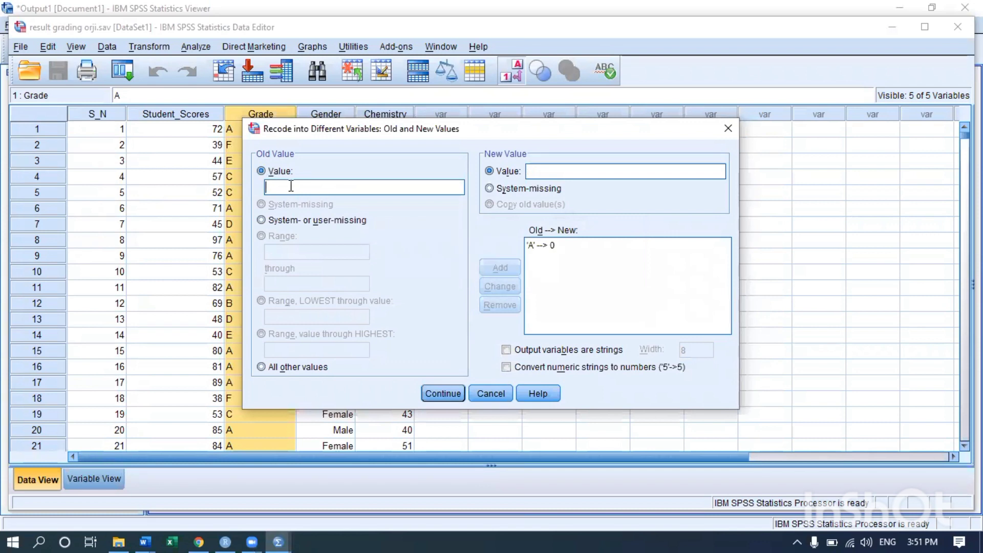
type("B")
left_click(580, 173)
type("0")
key("Return")
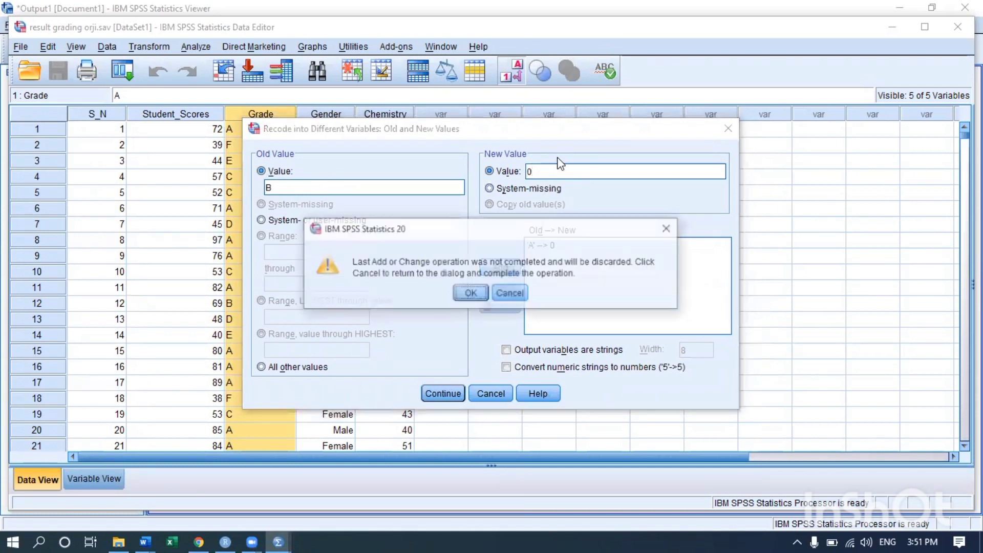
left_click(665, 221)
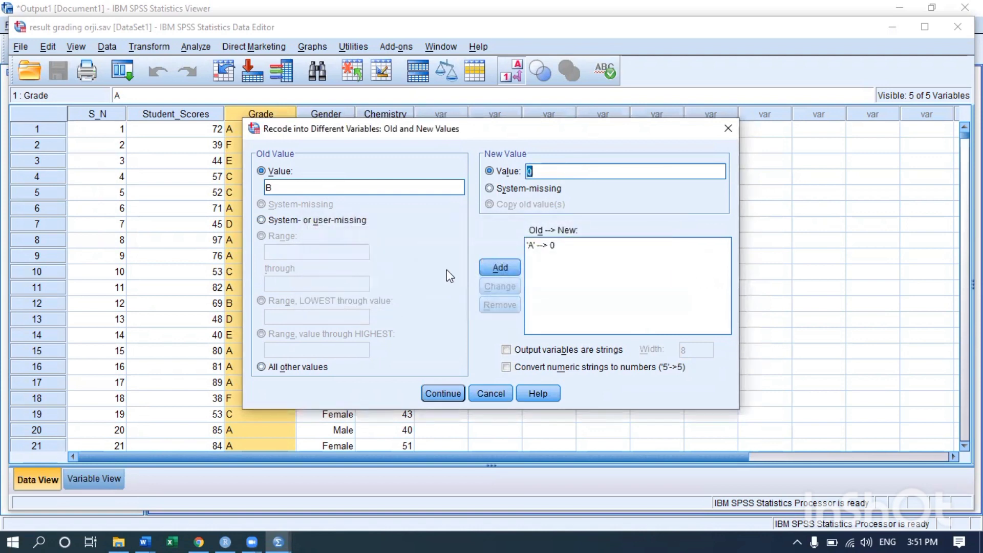
left_click(500, 267)
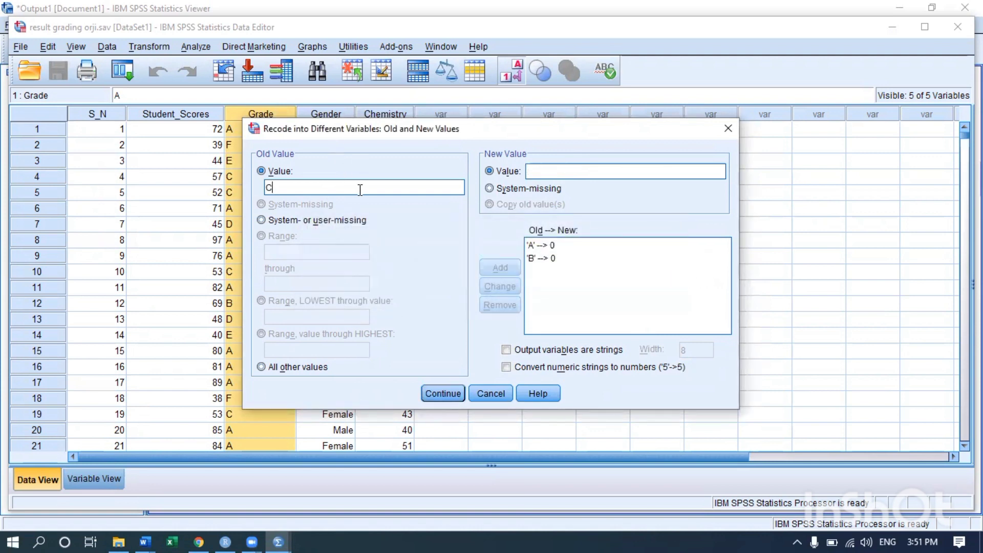
type("0")
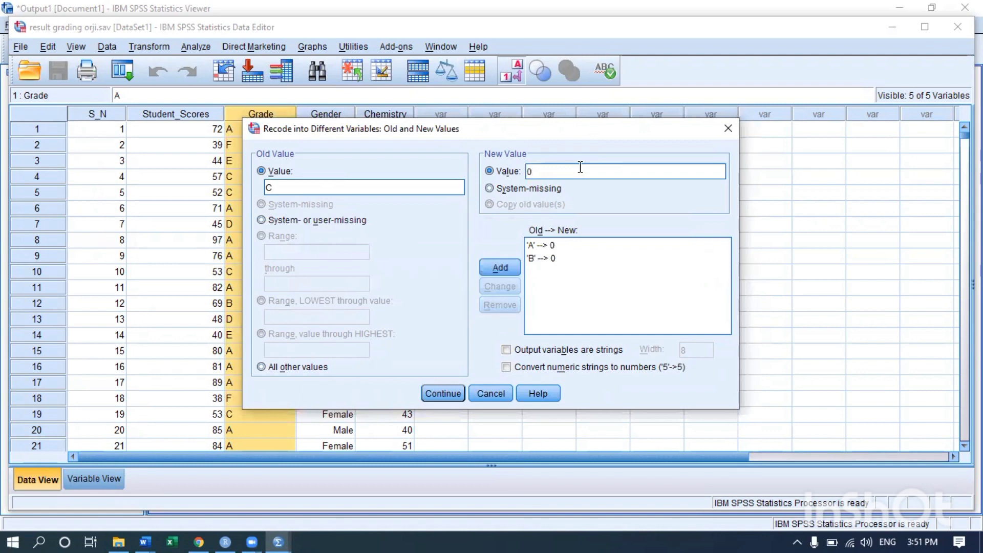
left_click(488, 271)
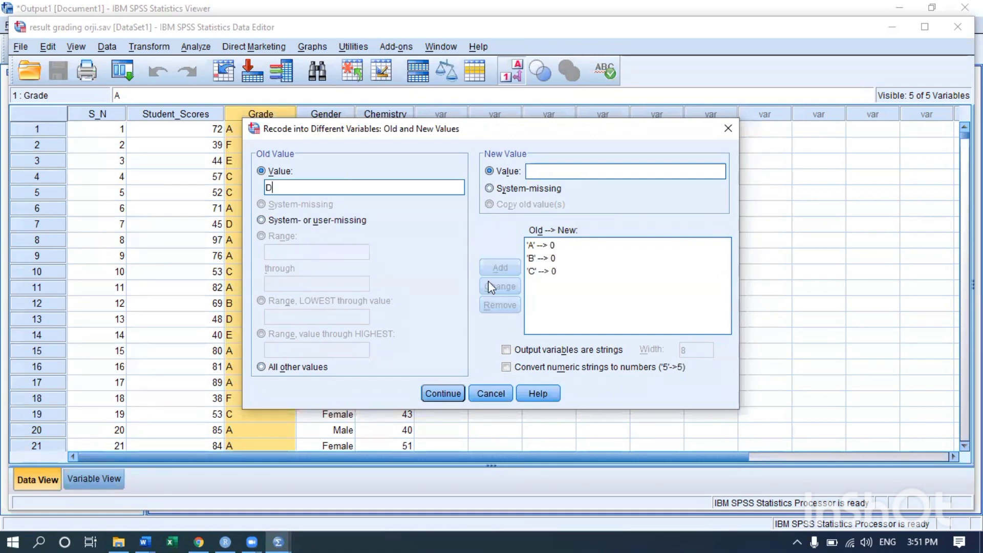
Step: Add recode rules that turn the old grades D, E and F into the new value 1
type("D")
type("1")
left_click(489, 268)
left_click(339, 190)
type("E")
left_click(527, 172)
type("1")
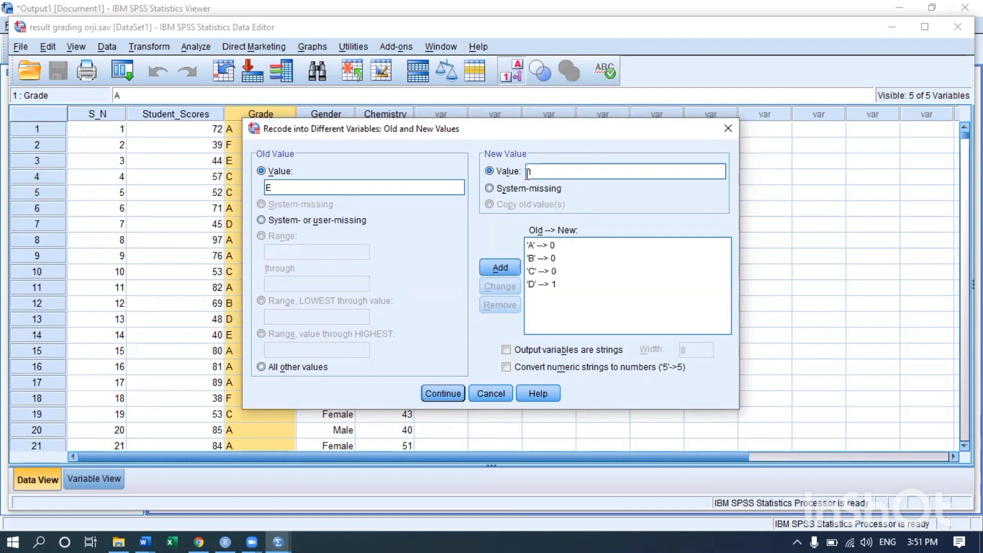
left_click(507, 266)
left_click(601, 171)
type("1")
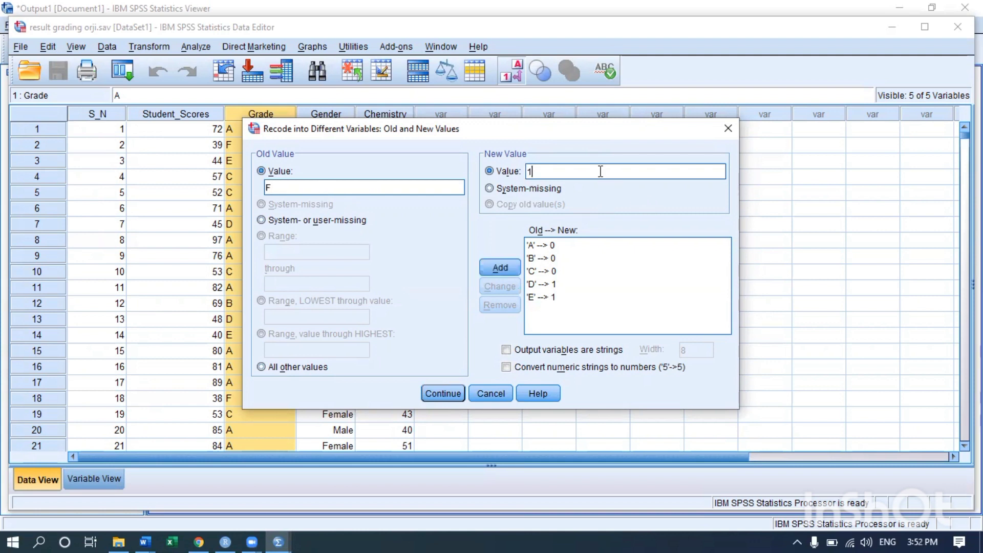
left_click(510, 262)
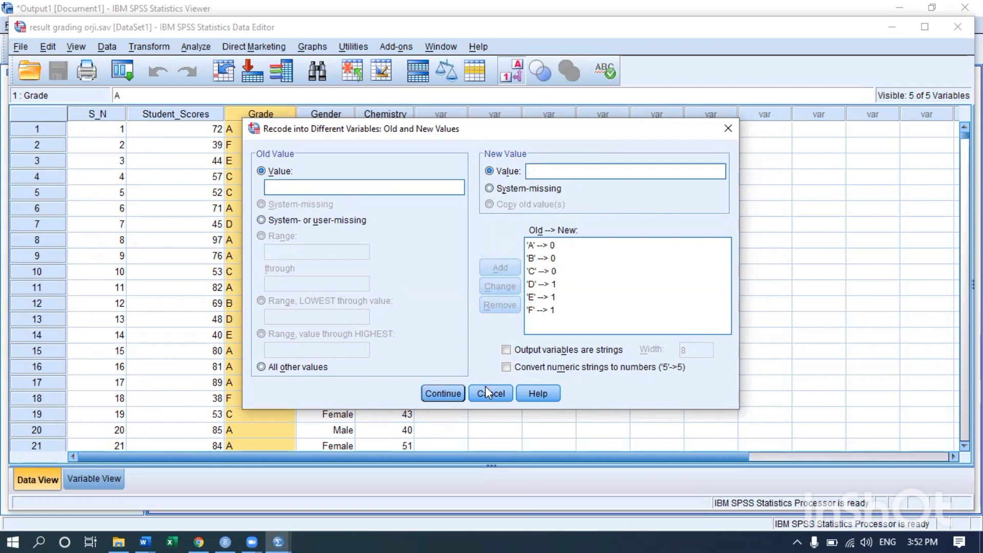
Step: Accept the value rules and run the recode, and highlight the new Remark column in the data editor
left_click(451, 396)
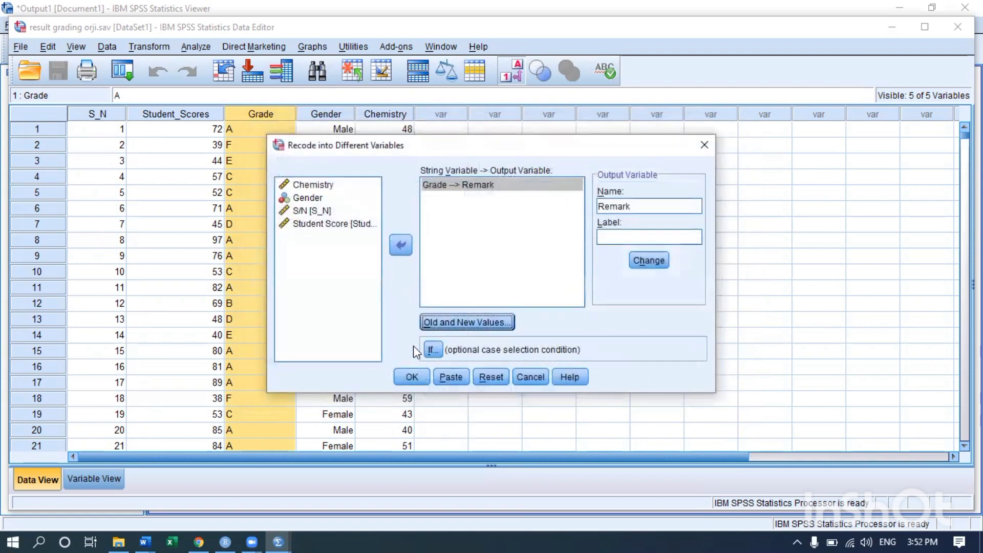
left_click(411, 377)
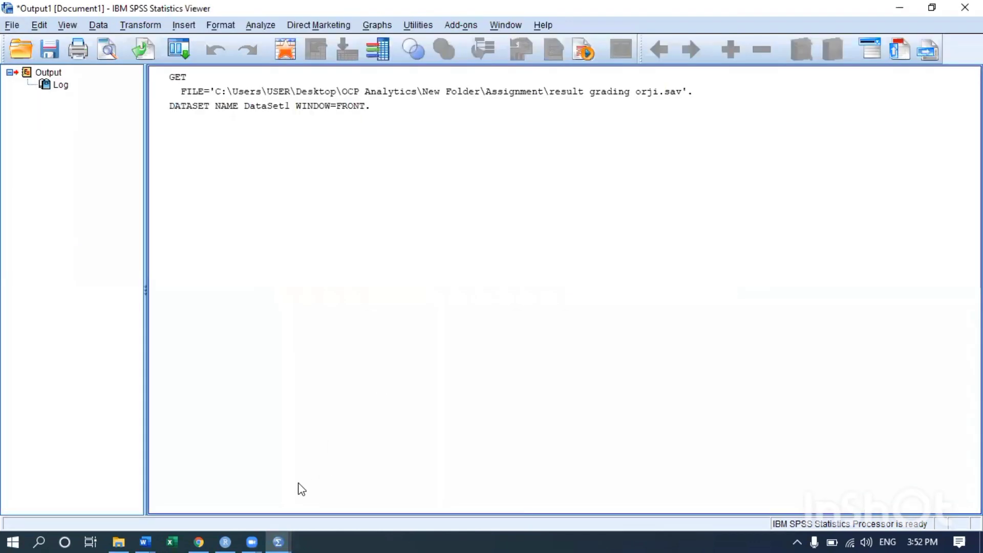
mouse_move(277, 530)
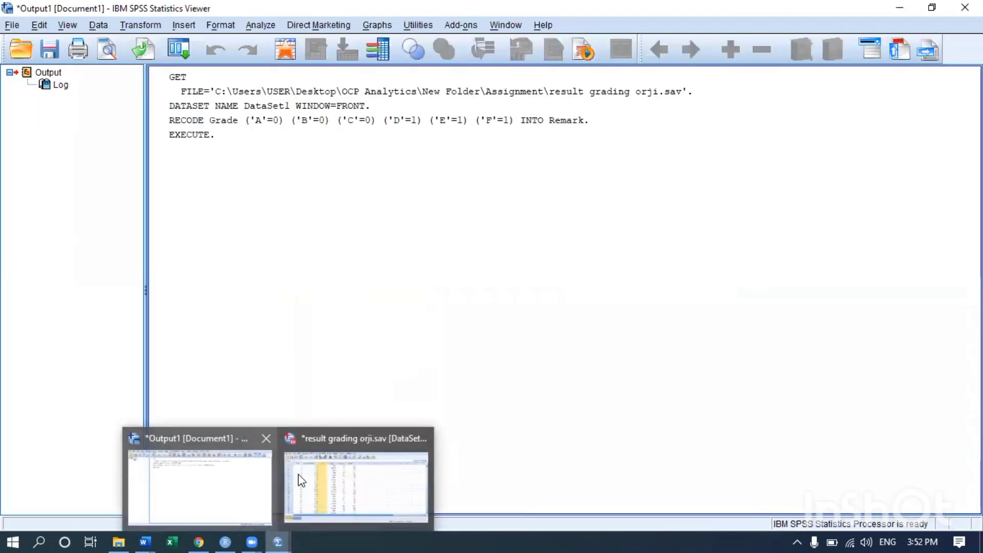
left_click(338, 468)
left_click(458, 113)
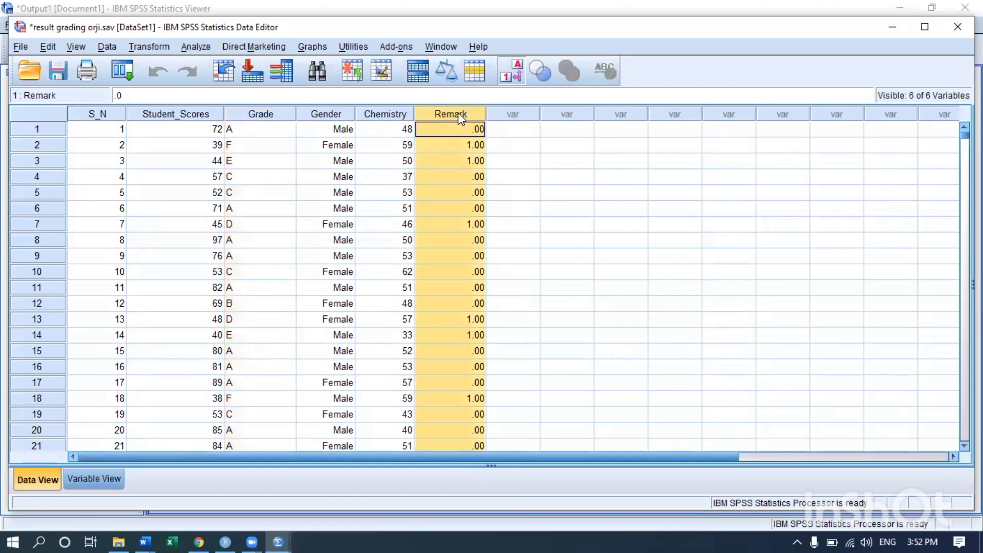
Step: Compare the variable definitions with the matching data columns for Remark and Gender, moving back and forth between definitions and data
double_click(458, 113)
scroll(93, 201, "up", 2)
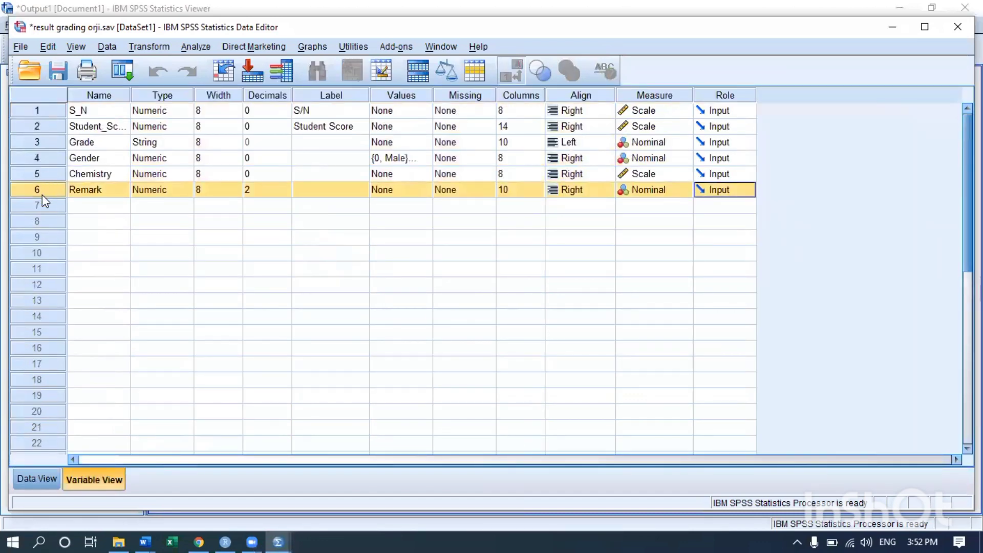
double_click(40, 188)
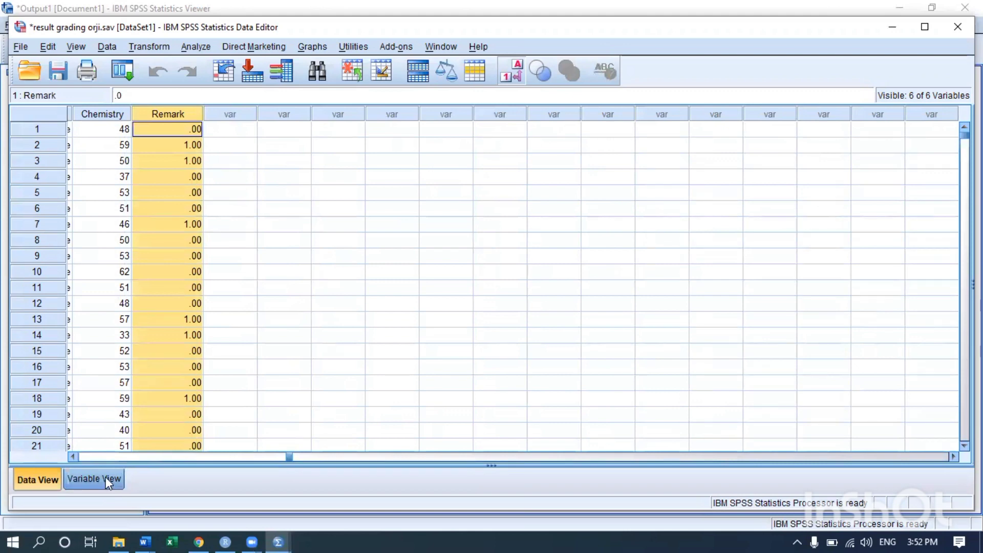
left_click(105, 477)
left_click(35, 478)
double_click(177, 113)
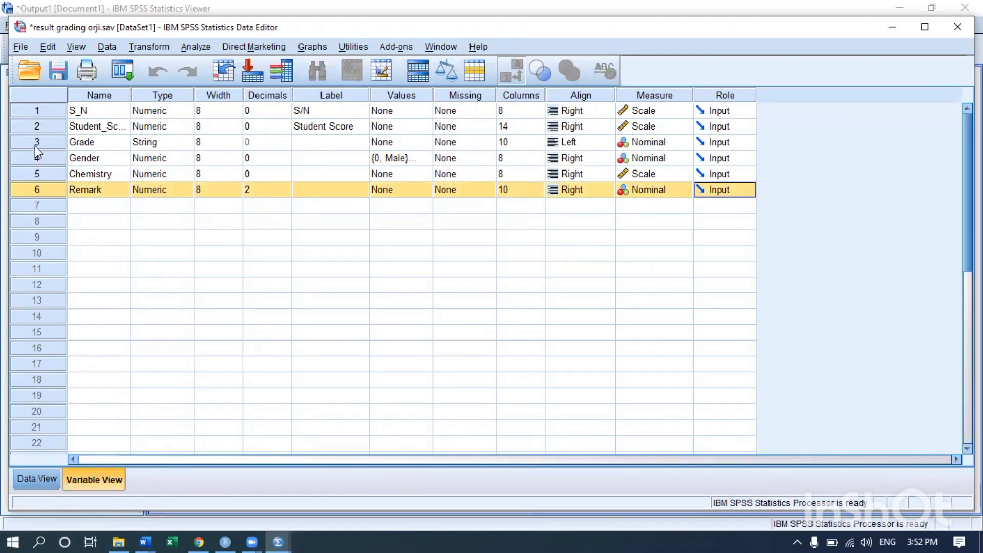
double_click(42, 158)
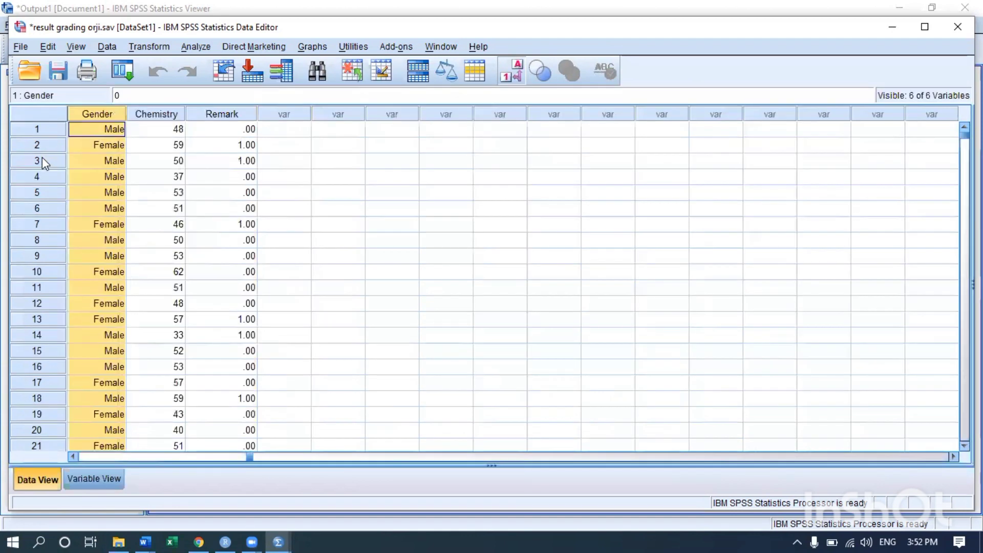
double_click(156, 115)
double_click(33, 126)
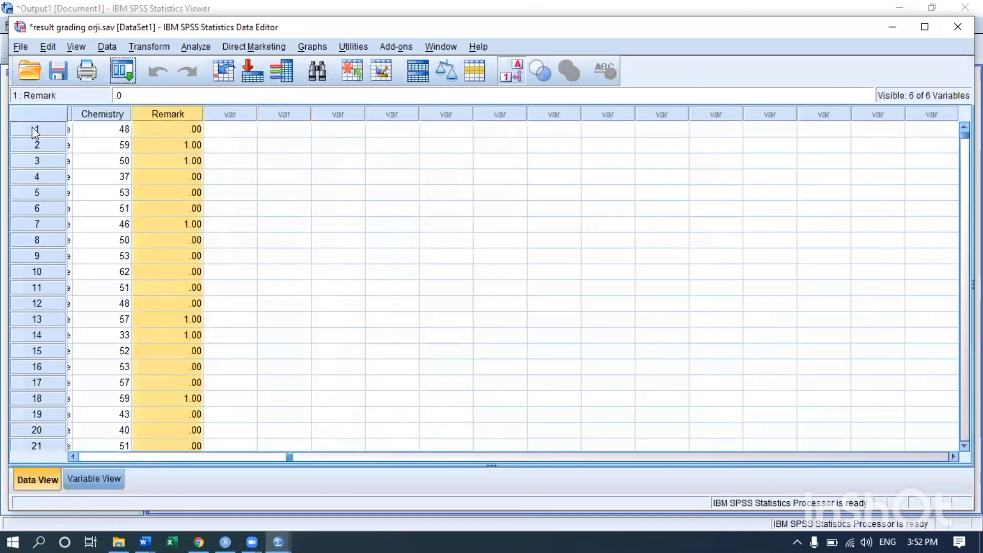
Step: Open the value labels of the Remark variable and add the label Pass for value 0
double_click(160, 118)
left_click(413, 189)
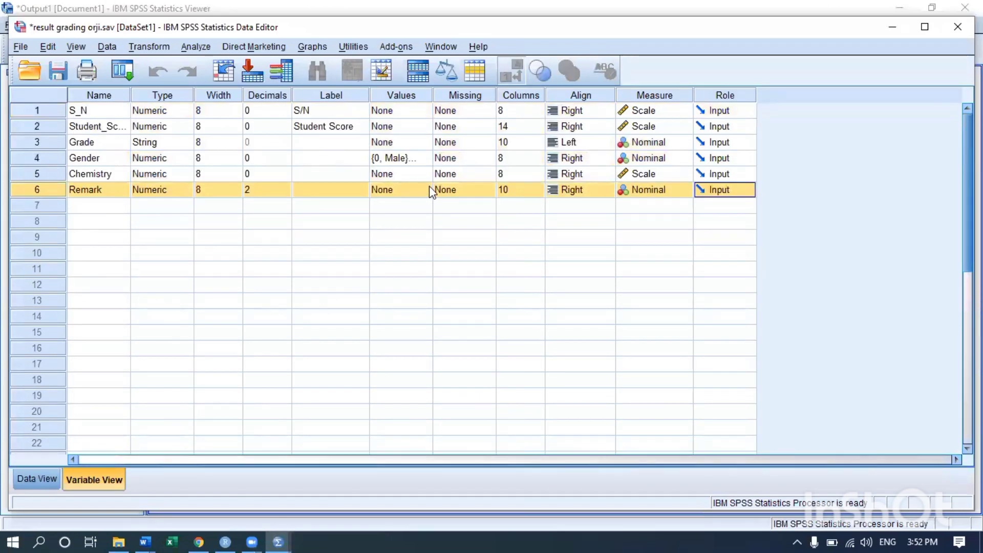
left_click(430, 189)
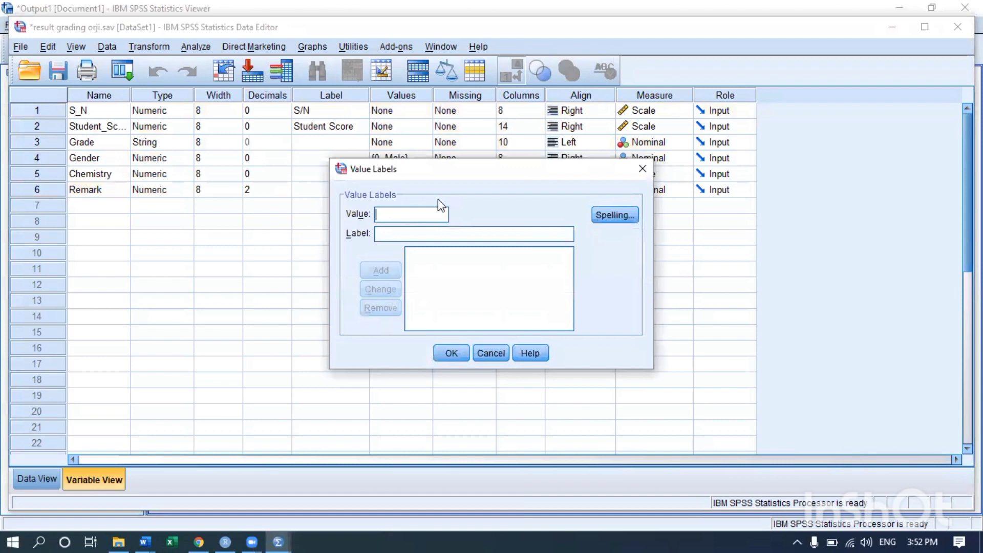
type("0")
left_click(461, 234)
type("pAS")
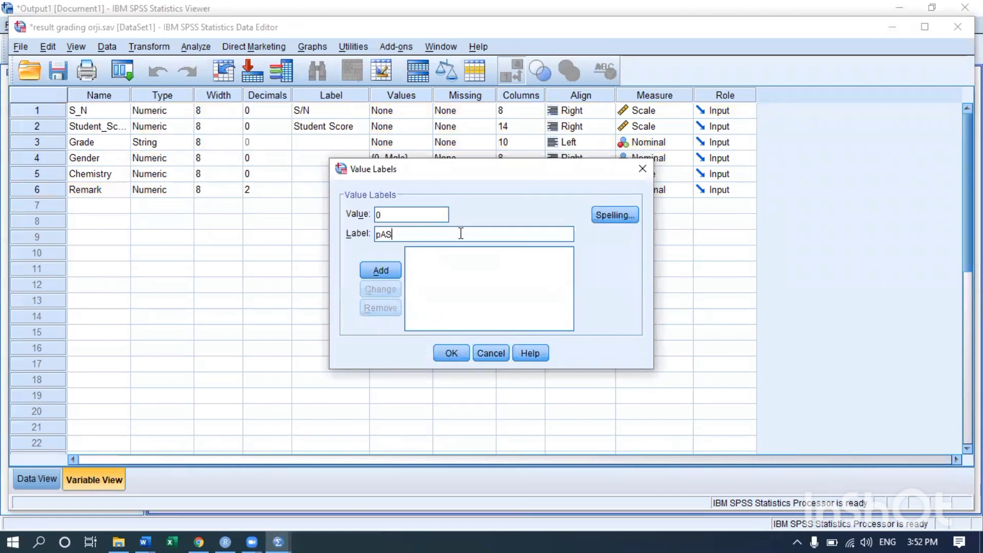
key("BackSpace")
key("BackSpace")
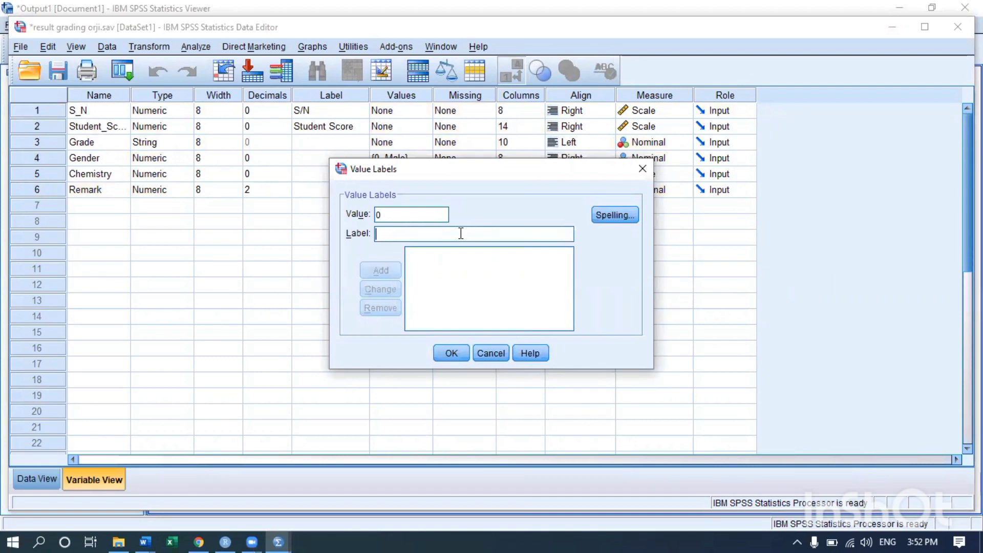
type("Pass")
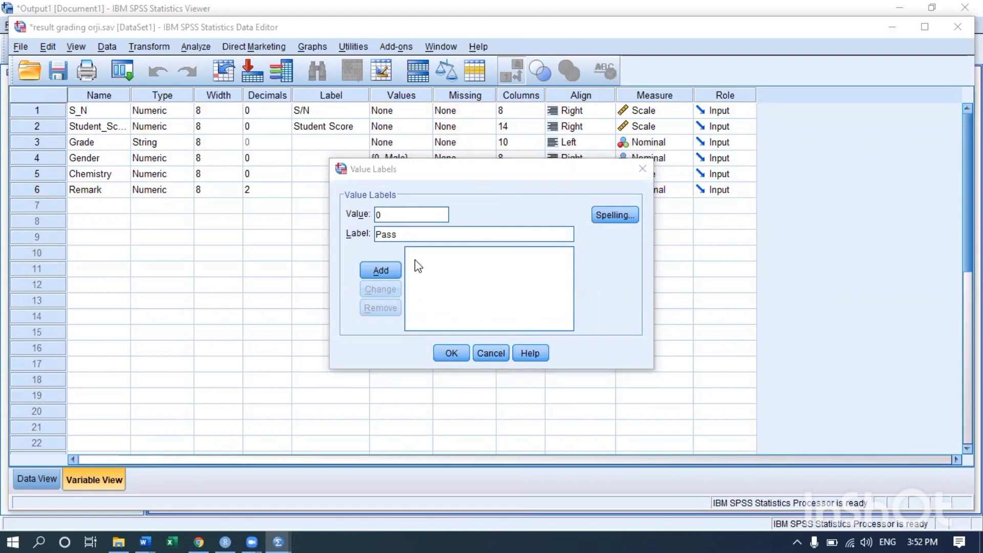
left_click(386, 269)
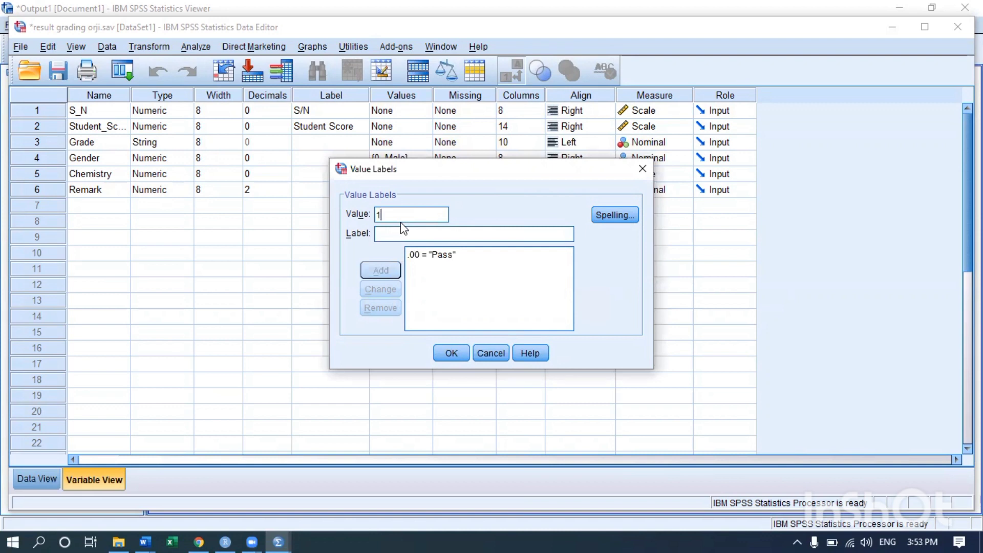
Step: Add the label Fail for value 1 of Remark and accept the value labels
type("1")
left_click(423, 234)
type("Fail")
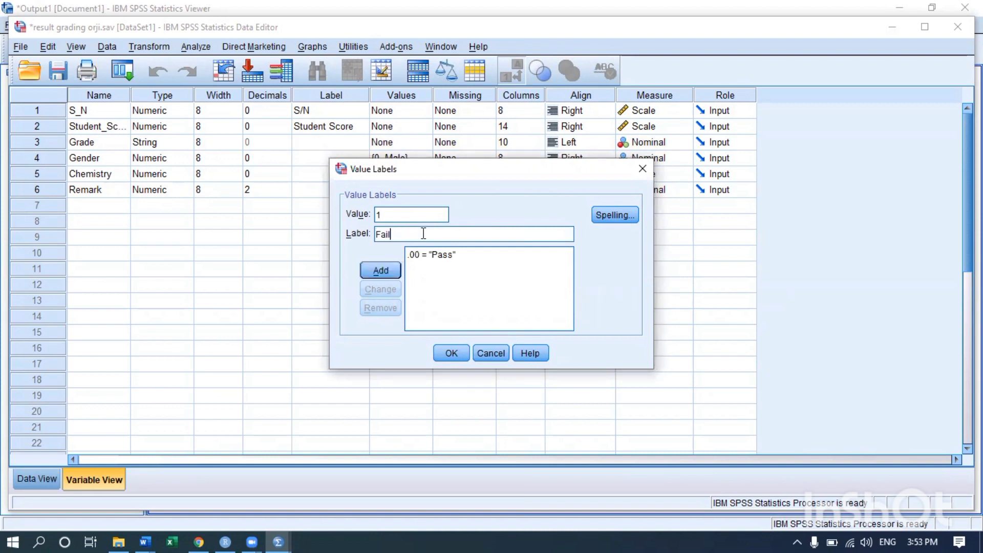
left_click(395, 268)
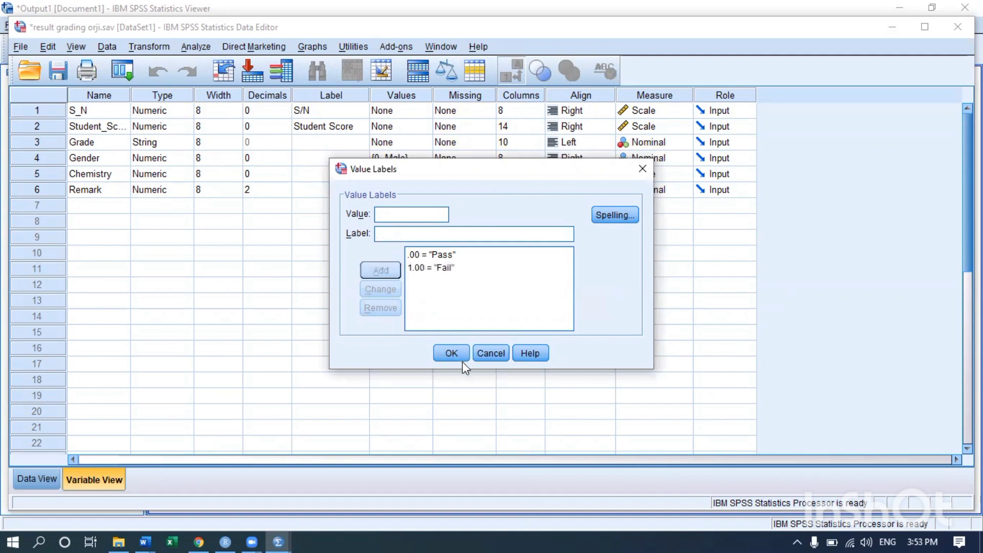
left_click(451, 351)
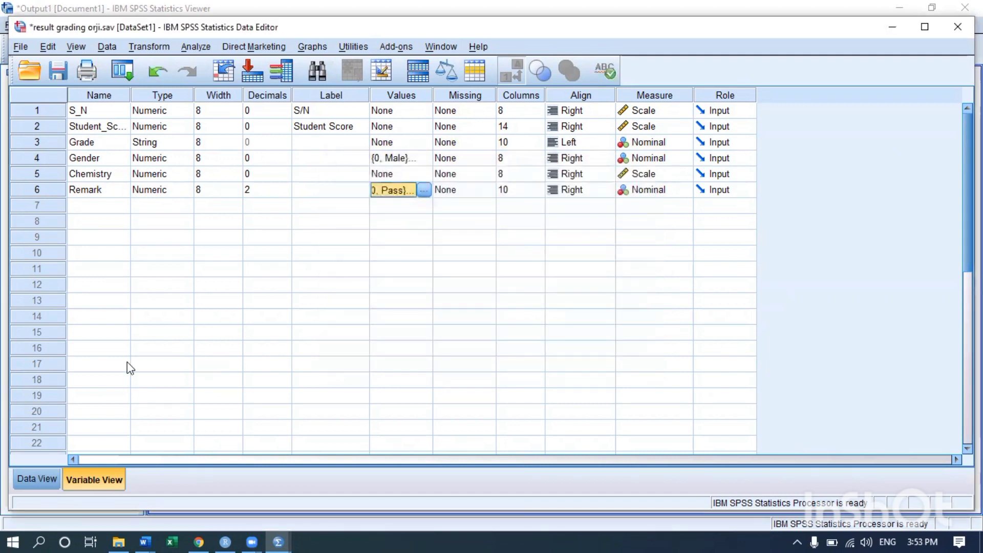
Step: Set the decimals of Remark to 0 and return to the data, showing all columns from S_N onwards
left_click(260, 190)
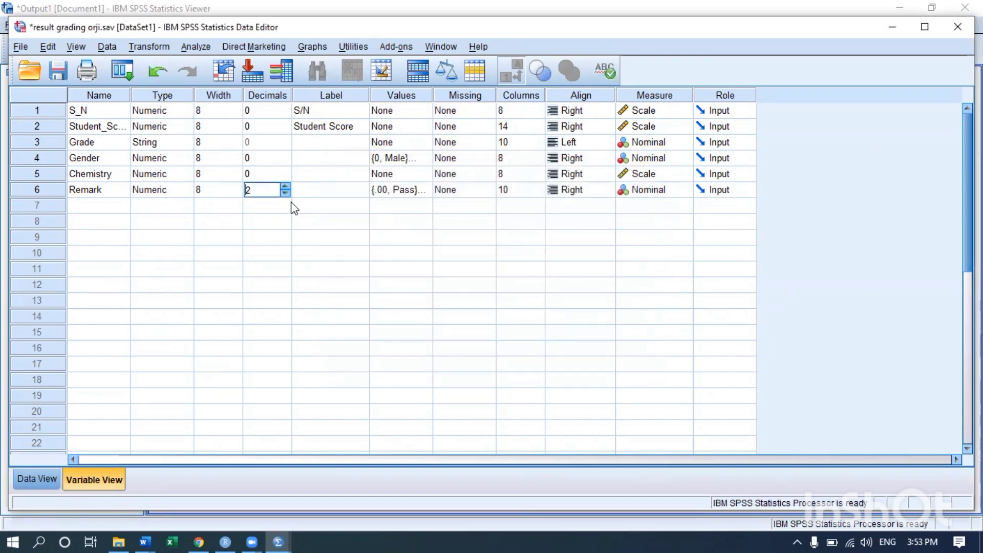
left_click(286, 192)
left_click(285, 193)
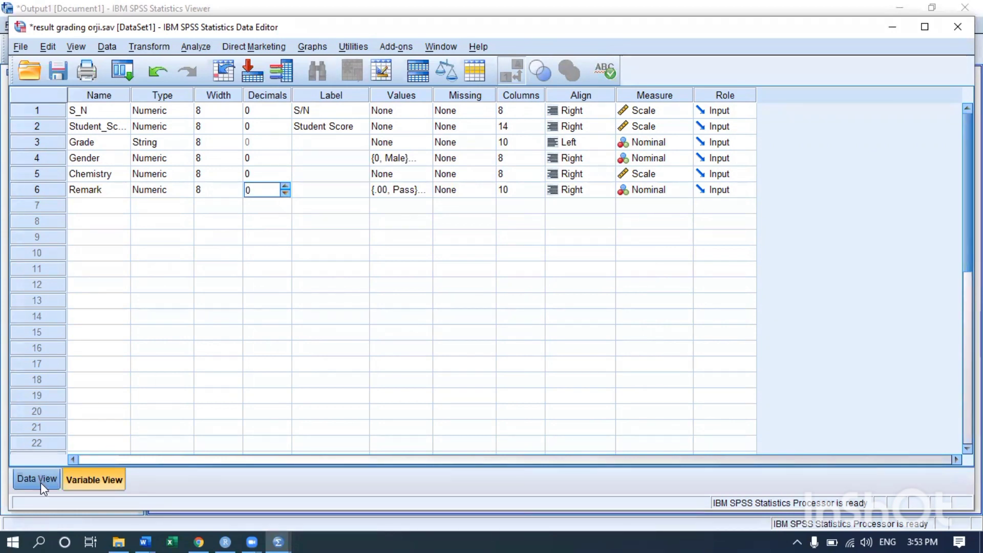
left_click(41, 482)
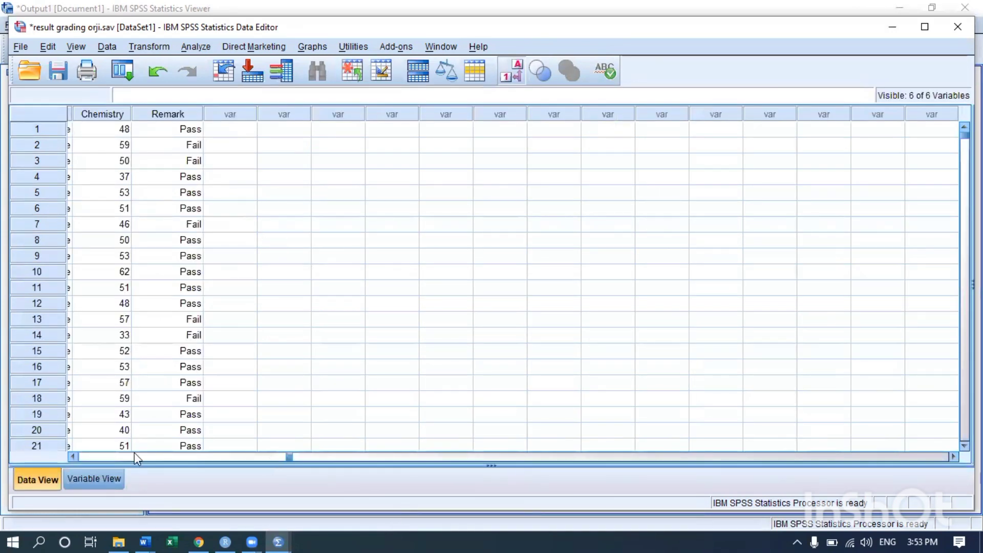
left_click(86, 457)
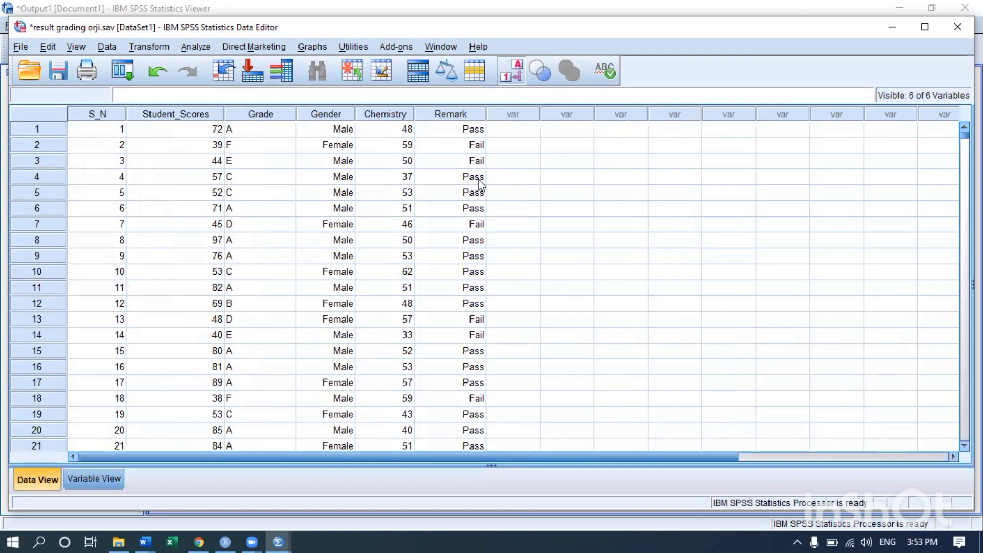
Step: Start a Crosstabs analysis with Gender as the row variable and Remark as the column variable
left_click(195, 46)
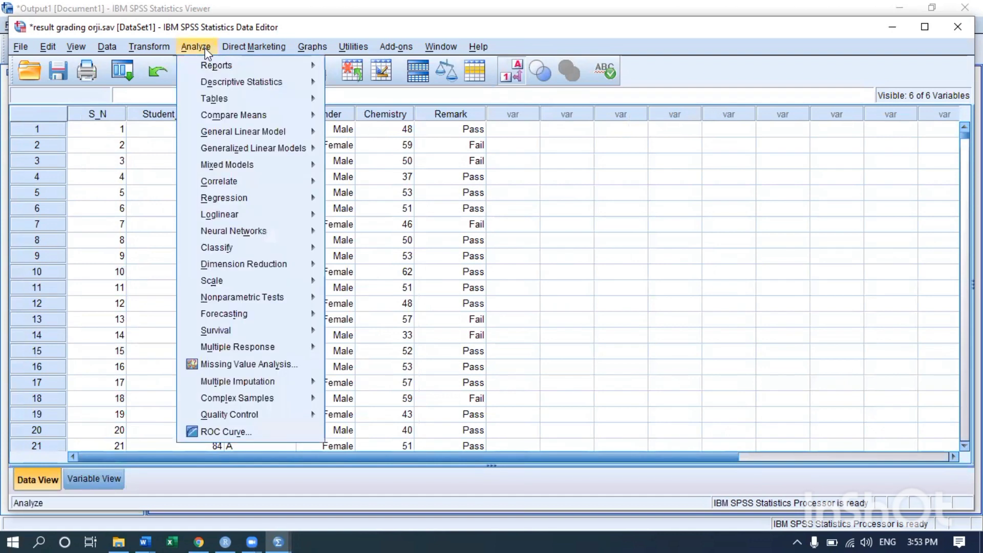
left_click(480, 182)
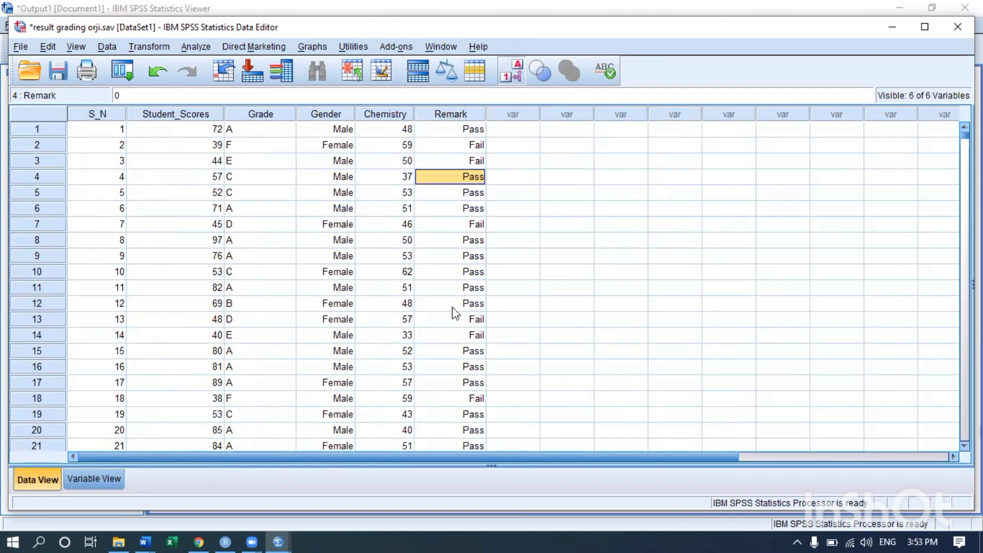
left_click(193, 47)
mouse_move(253, 98)
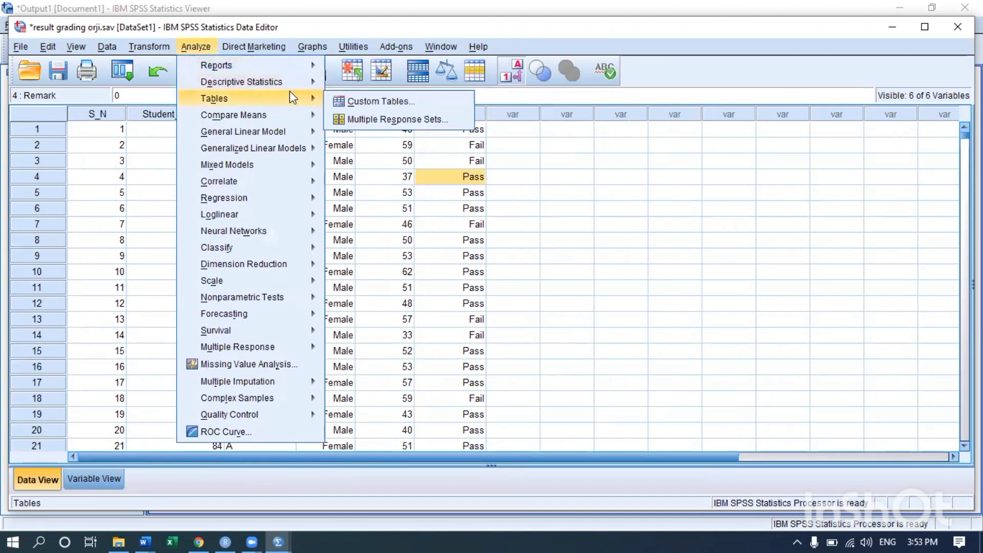
mouse_move(300, 87)
left_click(387, 140)
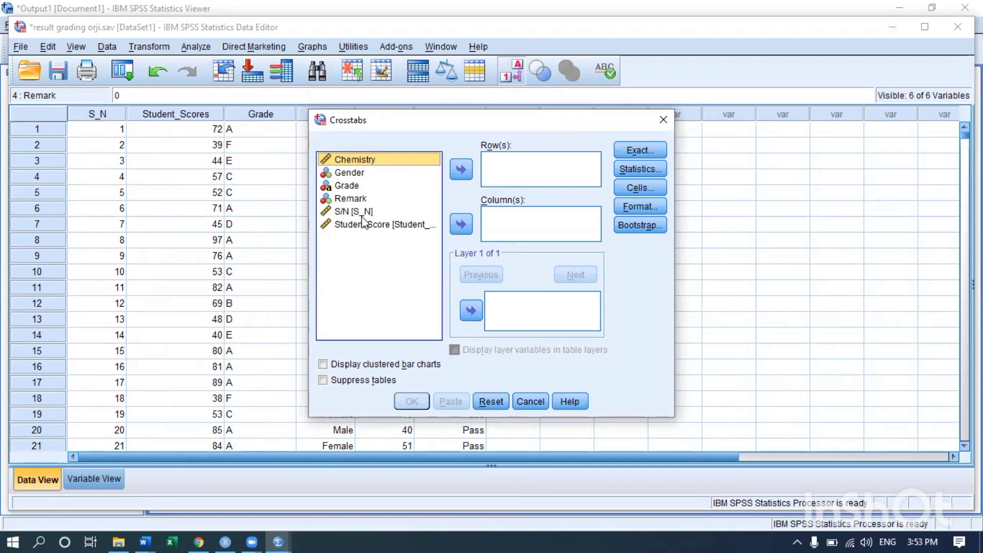
left_click(353, 191)
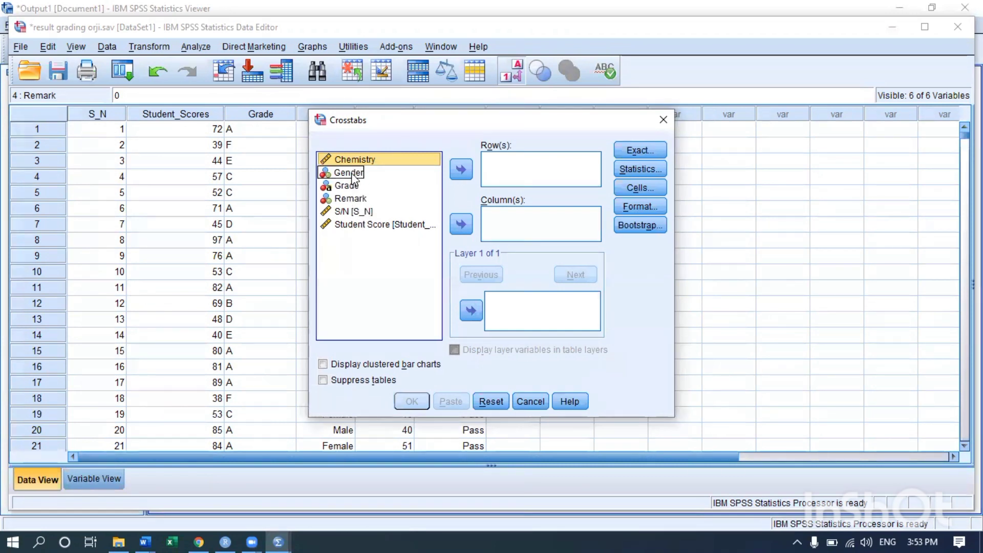
left_click(361, 173)
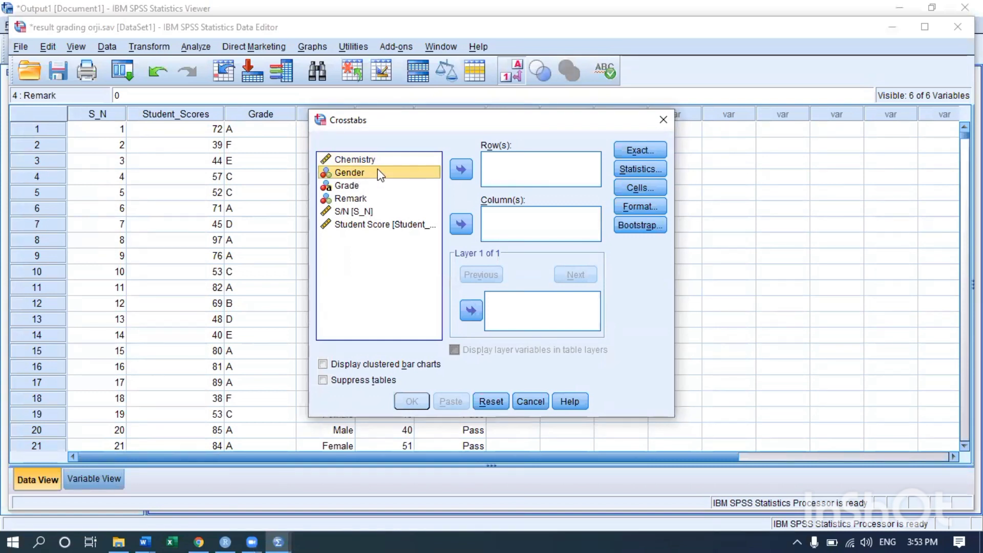
left_click_drag(379, 171, 361, 184)
left_click_drag(365, 176, 540, 169)
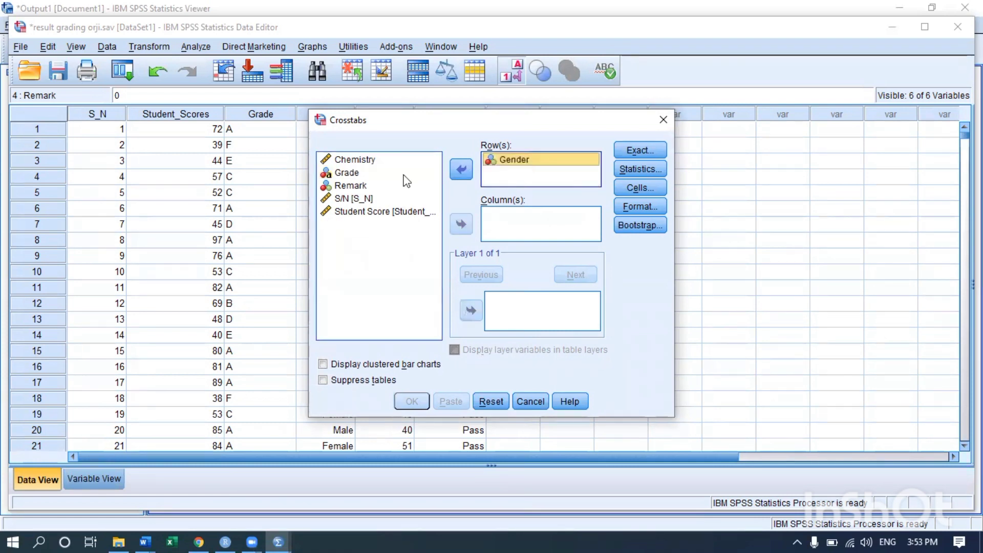
mouse_move(348, 186)
left_mouse_down()
mouse_move(469, 222)
mouse_move(374, 220)
mouse_move(359, 184)
left_mouse_up()
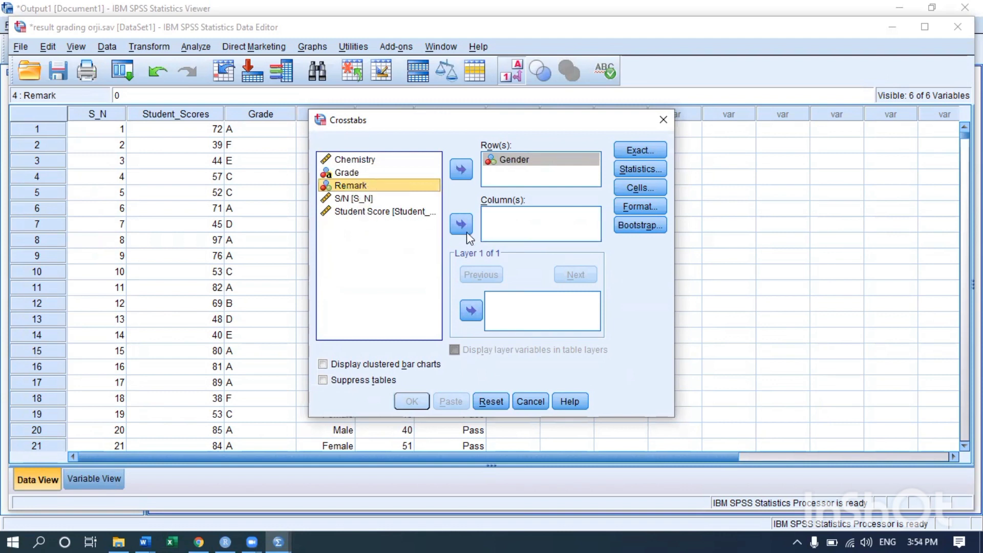
left_click(466, 232)
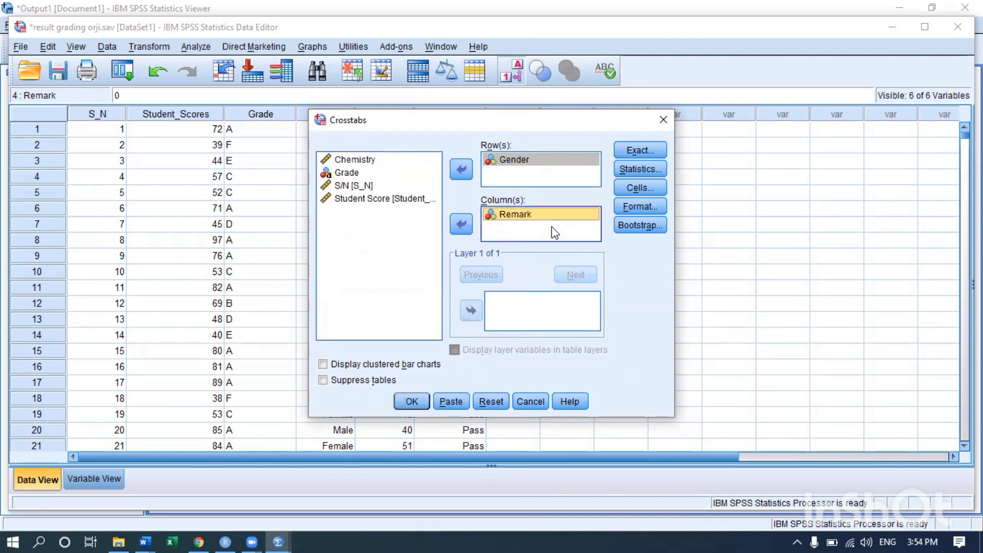
Step: Request the Chi-square statistic for the crosstab and include expected counts in its cells alongside the observed ones
left_click(642, 168)
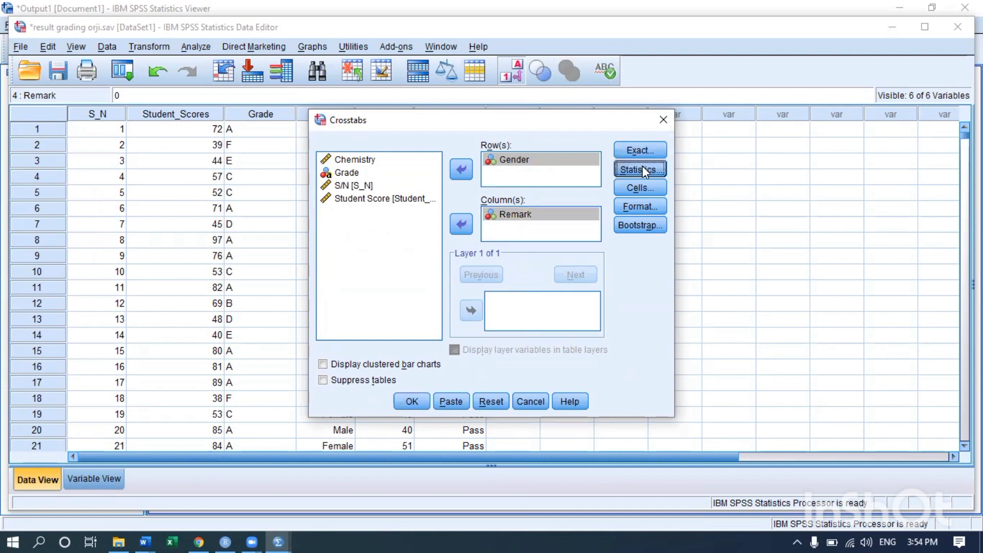
left_click(410, 171)
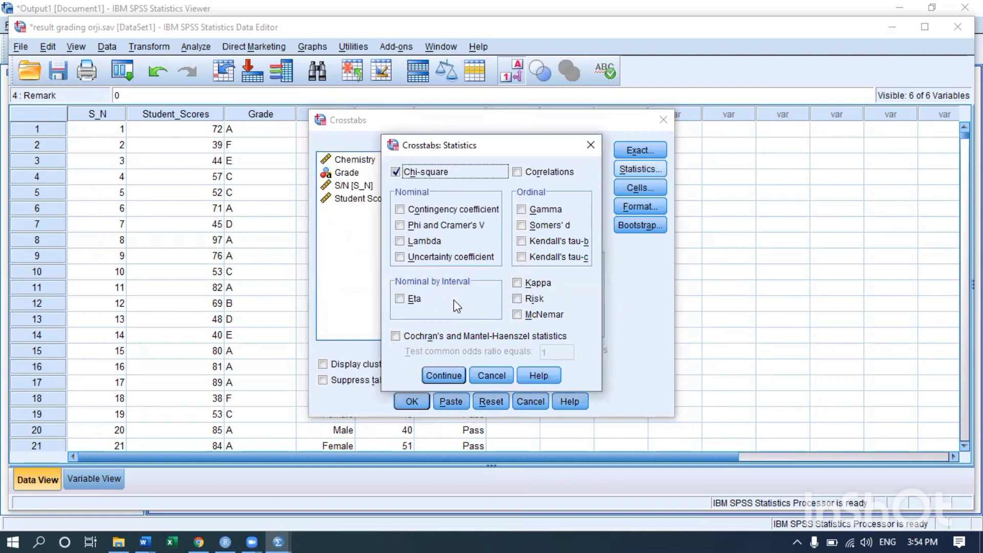
left_click(443, 376)
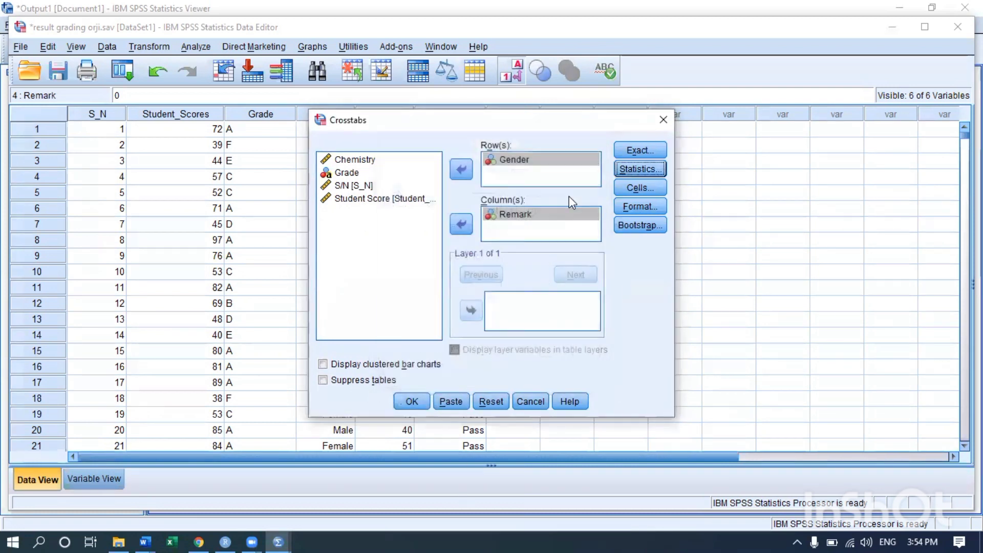
left_click(638, 188)
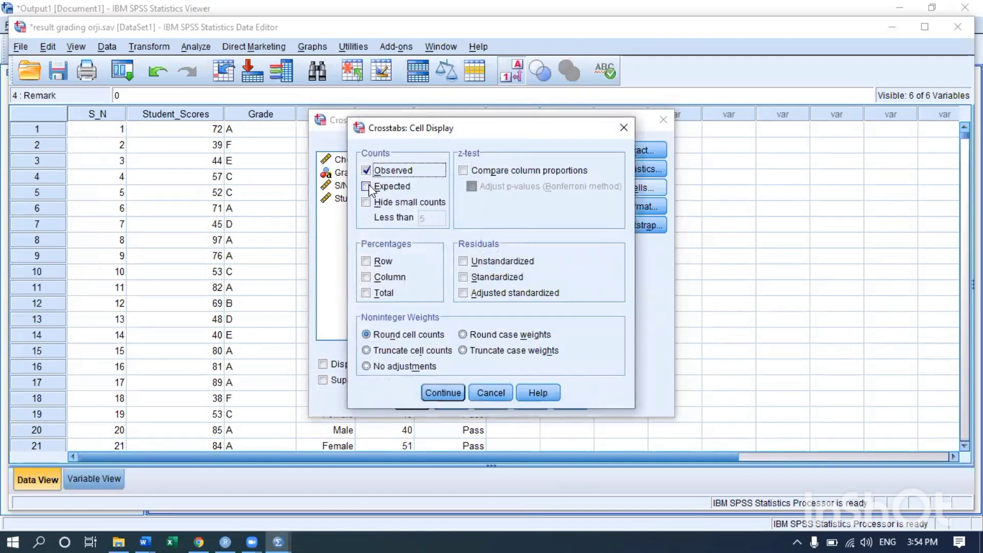
left_click(367, 187)
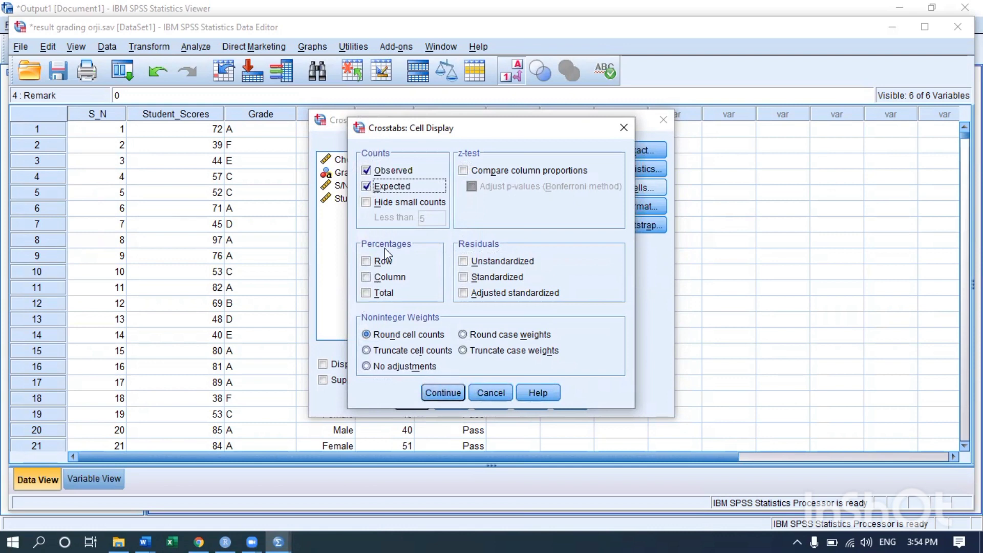
left_click(457, 393)
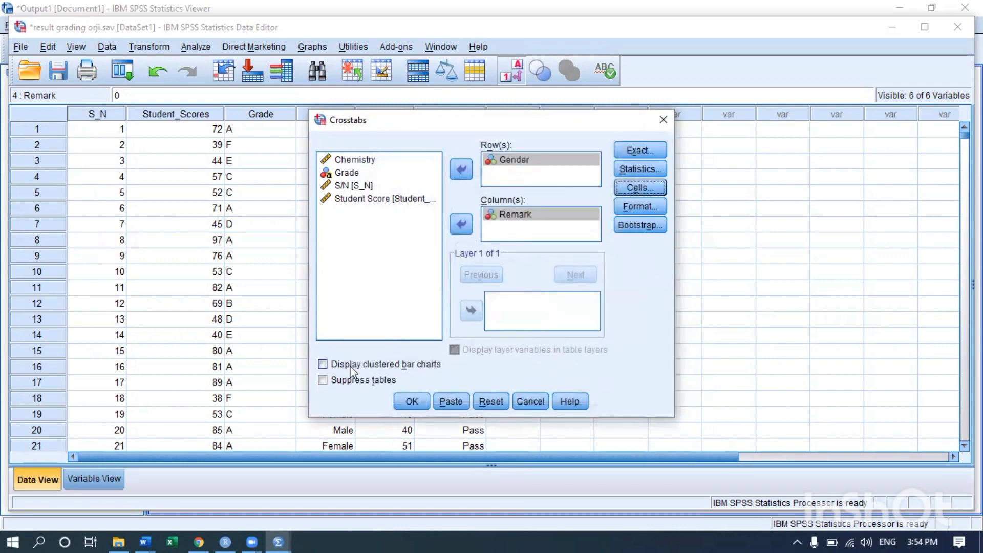
Step: Include clustered bar charts in the crosstab, check that Chi-square is selected among its statistics, and run the analysis
left_click(322, 364)
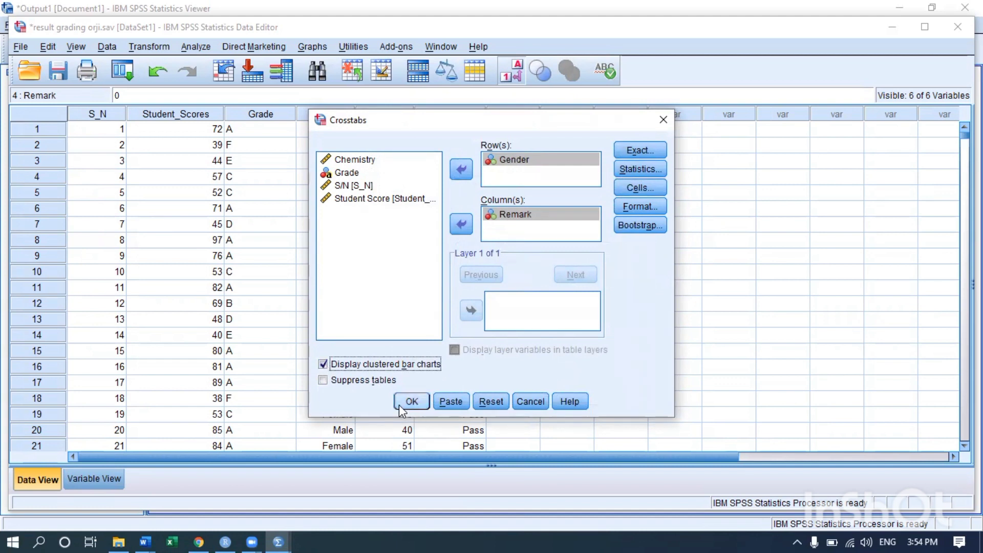
left_click(642, 171)
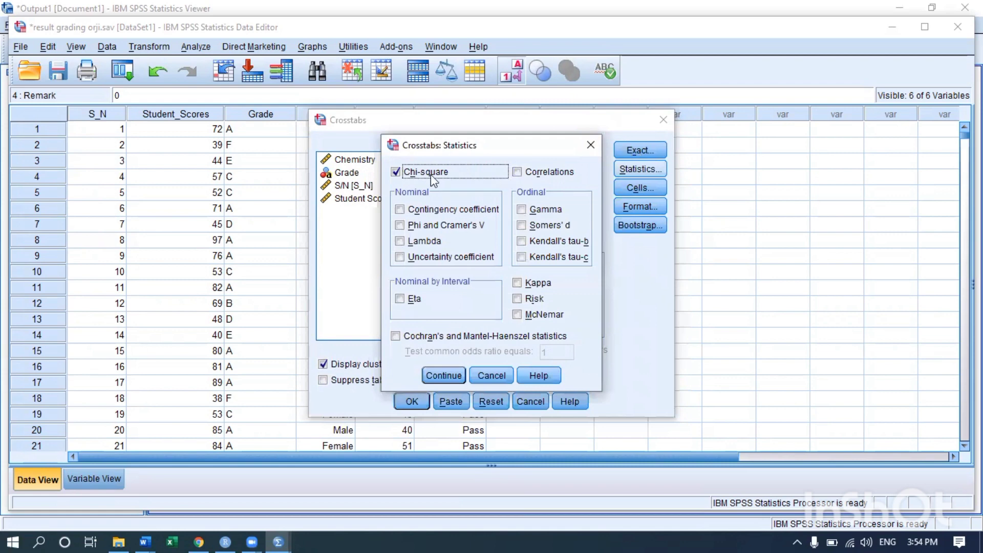
left_click(453, 375)
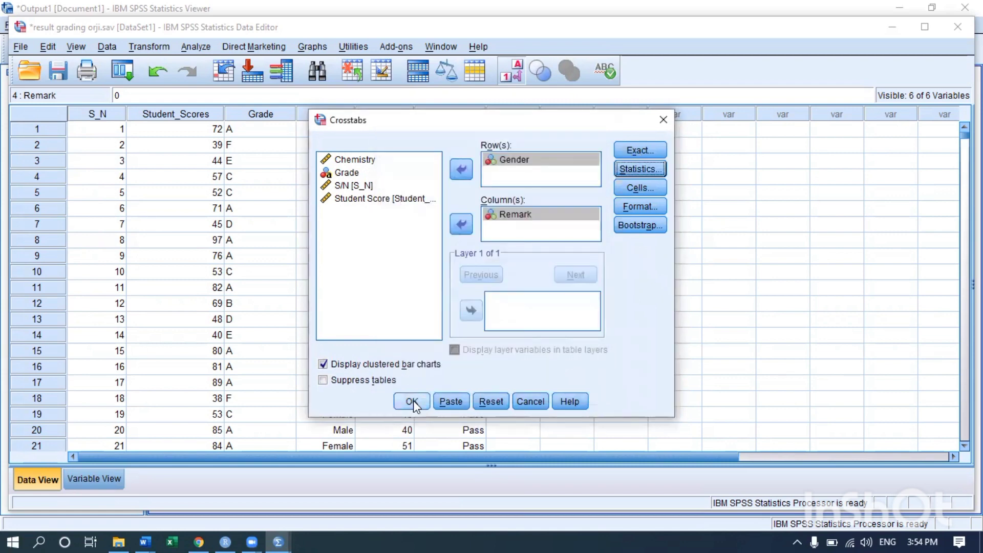
left_click(415, 402)
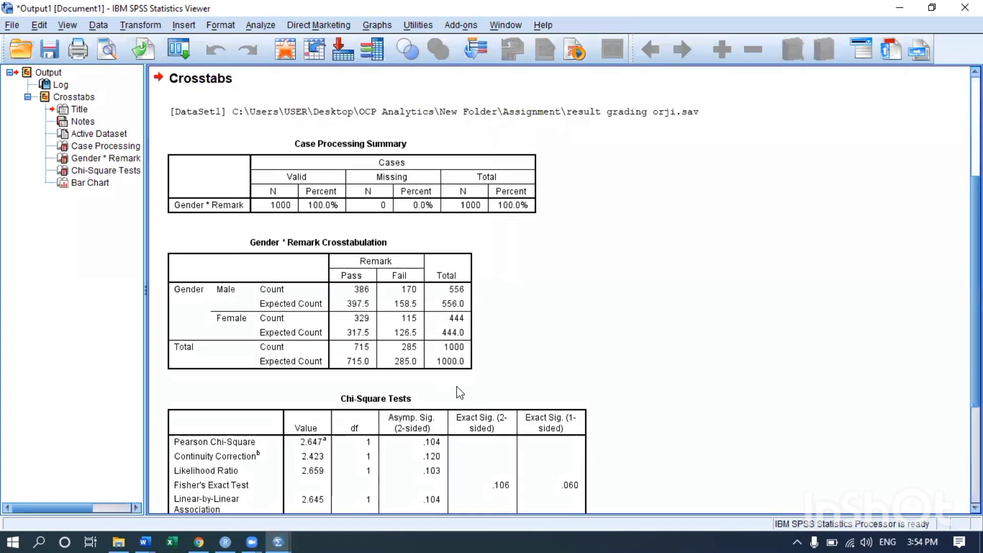
Step: Delete every row below Pearson Chi-Square, from Continuity Correction through N of Valid Cases, in the Chi-Square Tests table
left_click(241, 172)
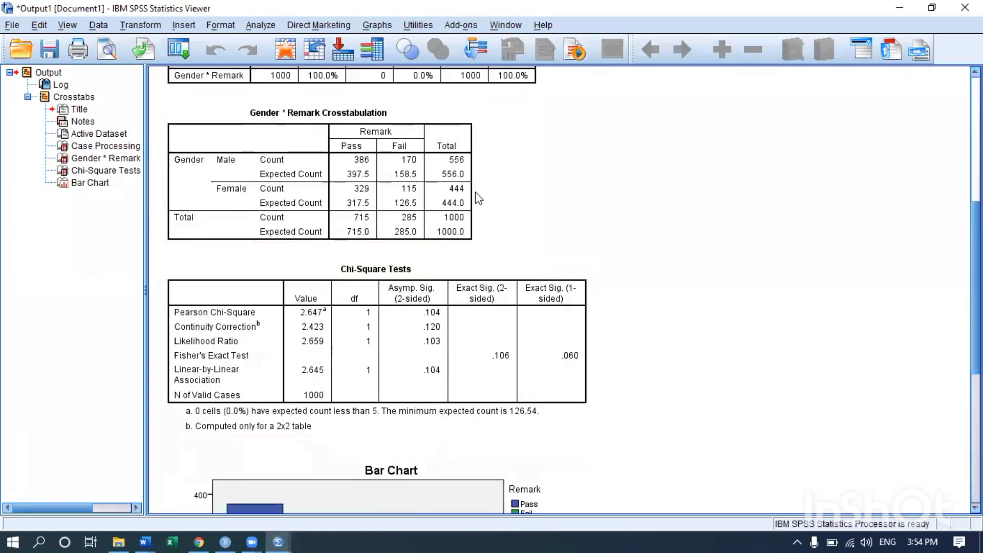
scroll(470, 272, "down", 3)
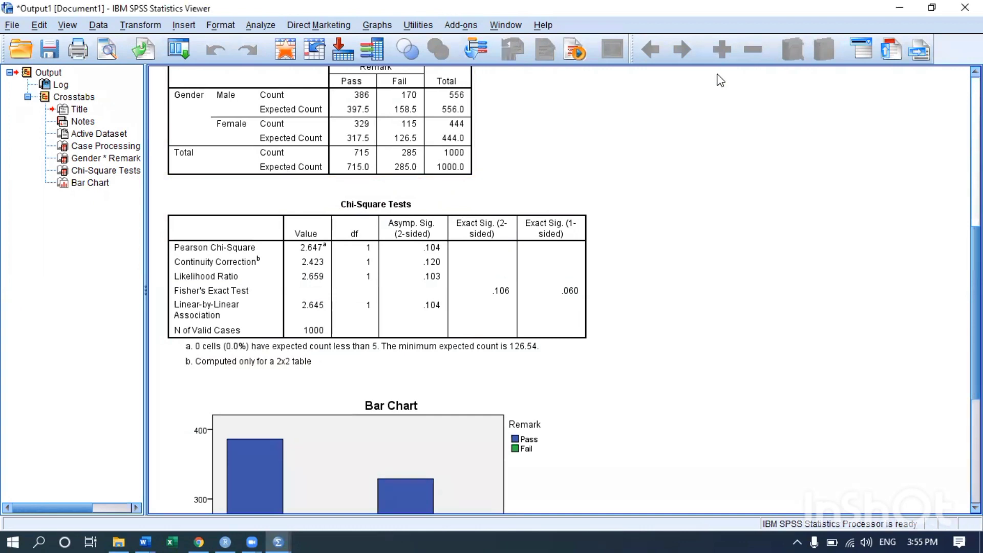
scroll(637, 161, "up", 3)
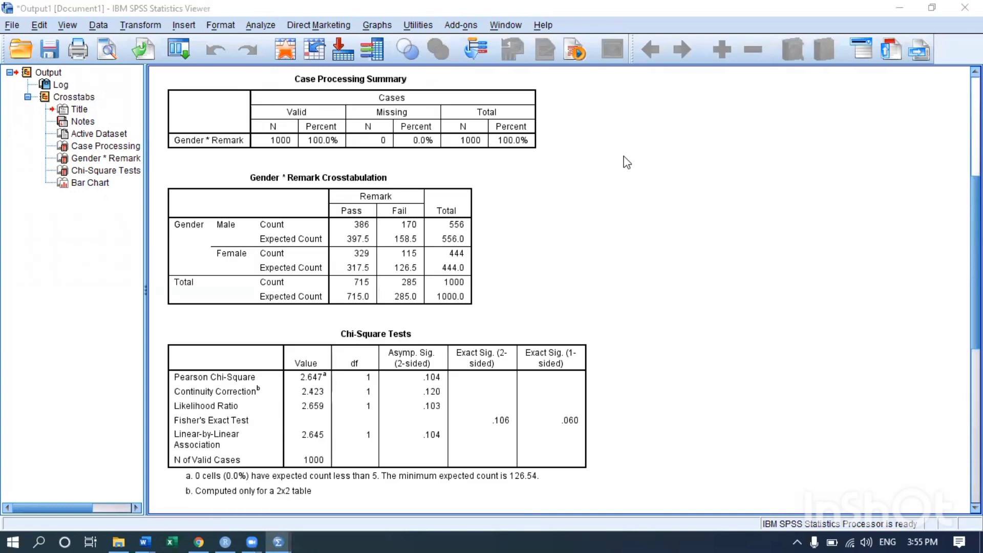
scroll(499, 258, "down", 2)
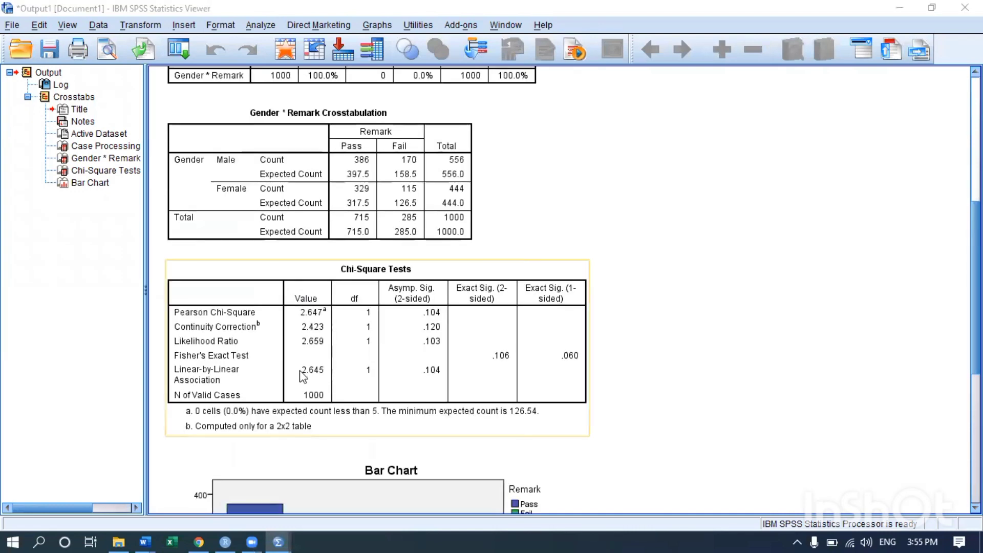
left_click(353, 344)
double_click(275, 331)
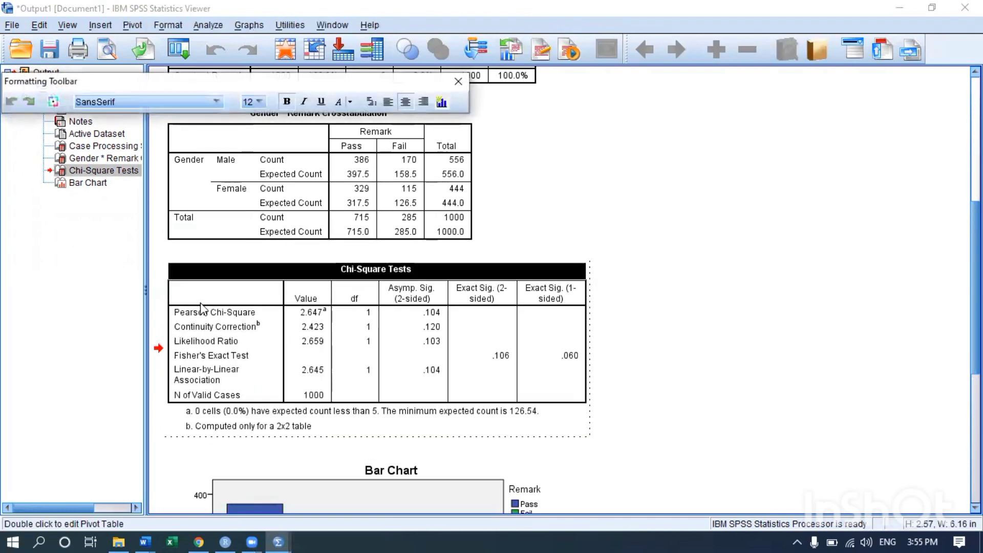
left_click_drag(177, 328, 544, 404)
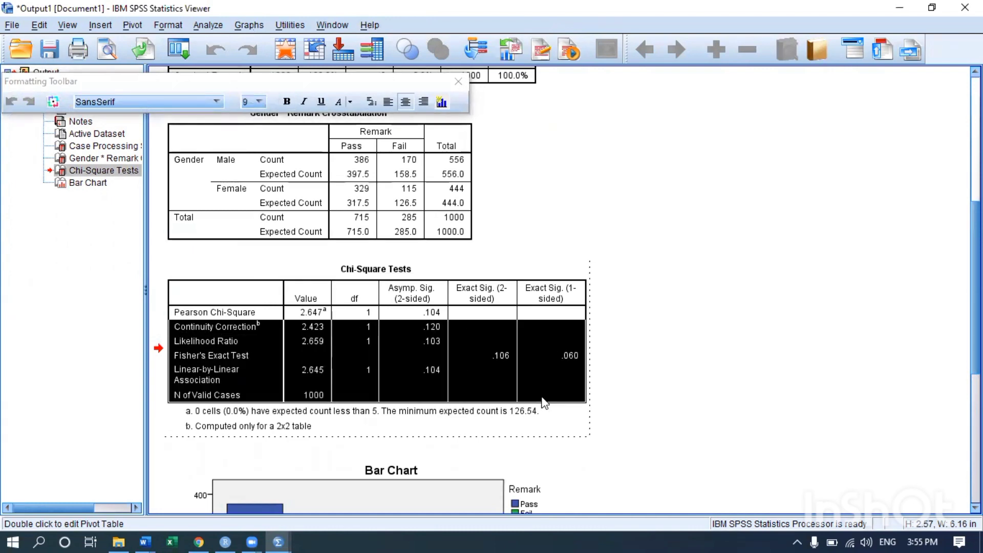
key("Delete")
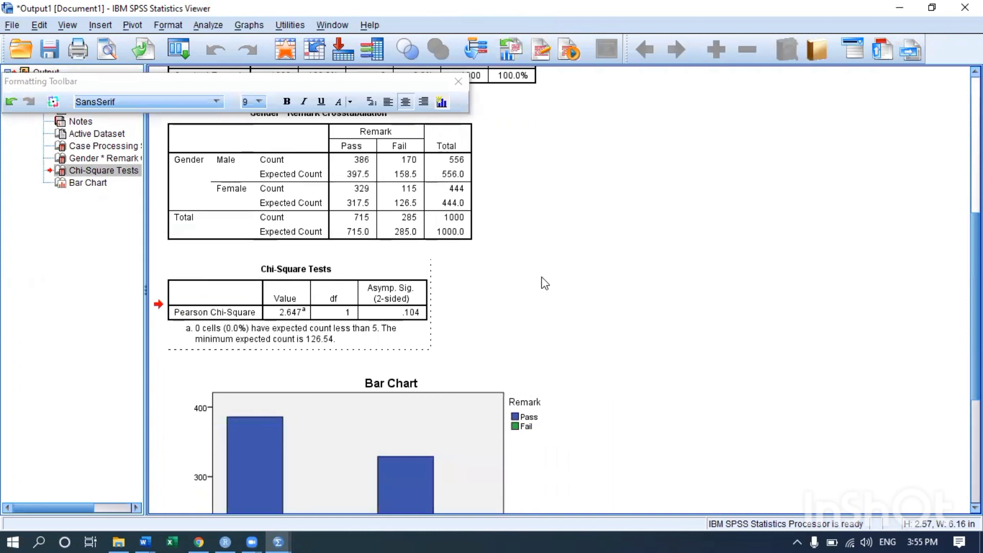
left_click(620, 290)
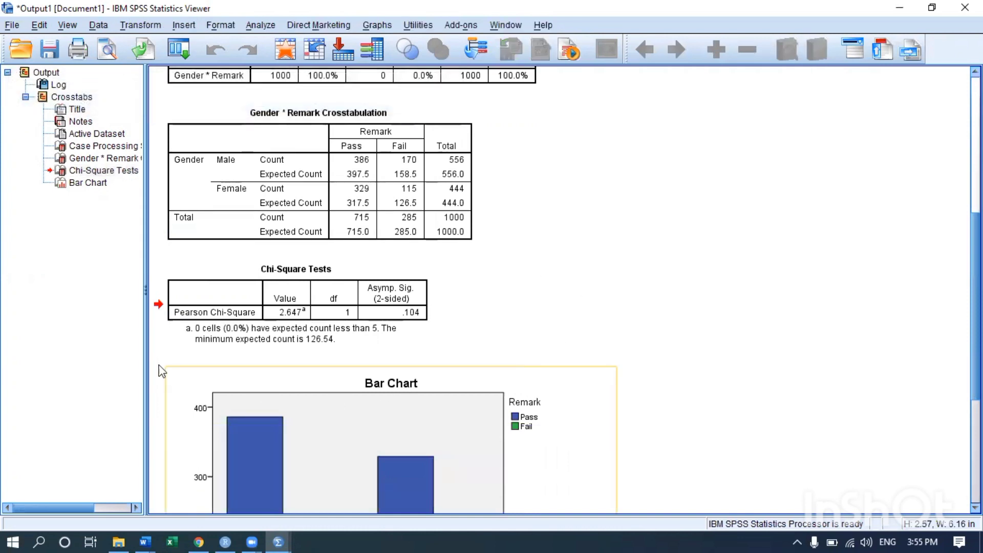
Step: Examine the chi-square result, the Gender * Remark crosstabulation, the clustered bar chart and the command log in the output
left_click(239, 342)
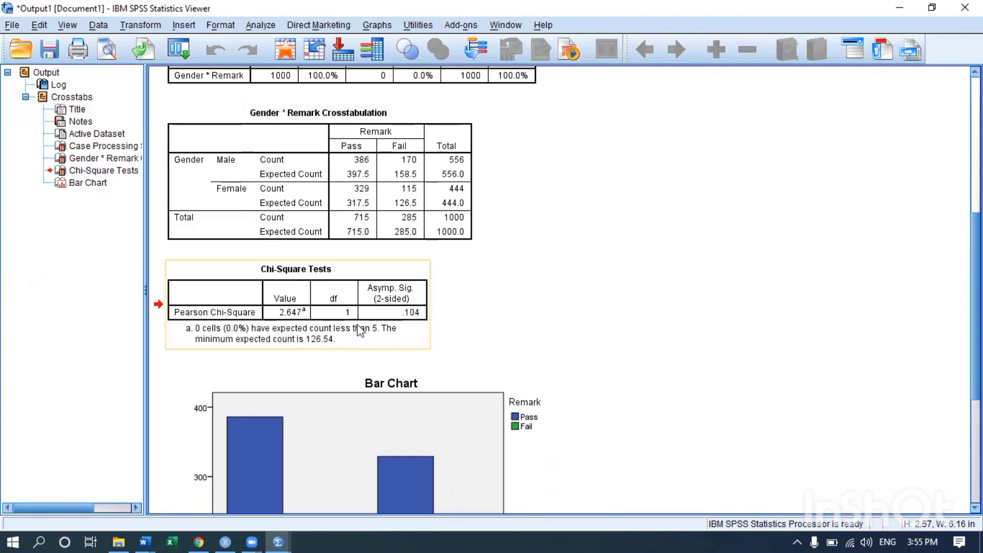
scroll(374, 350, "down", 5)
scroll(377, 354, "up", 8)
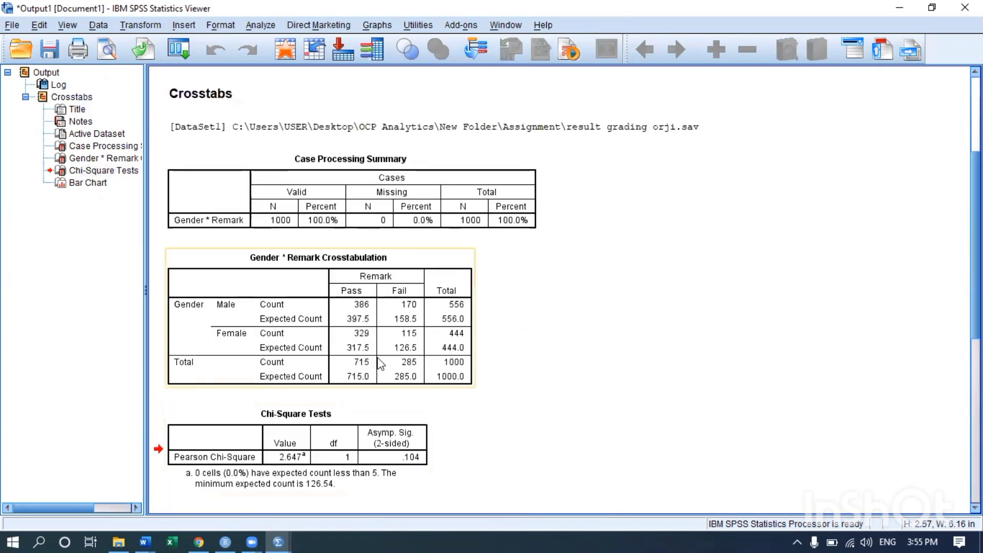
scroll(380, 362, "down", 6)
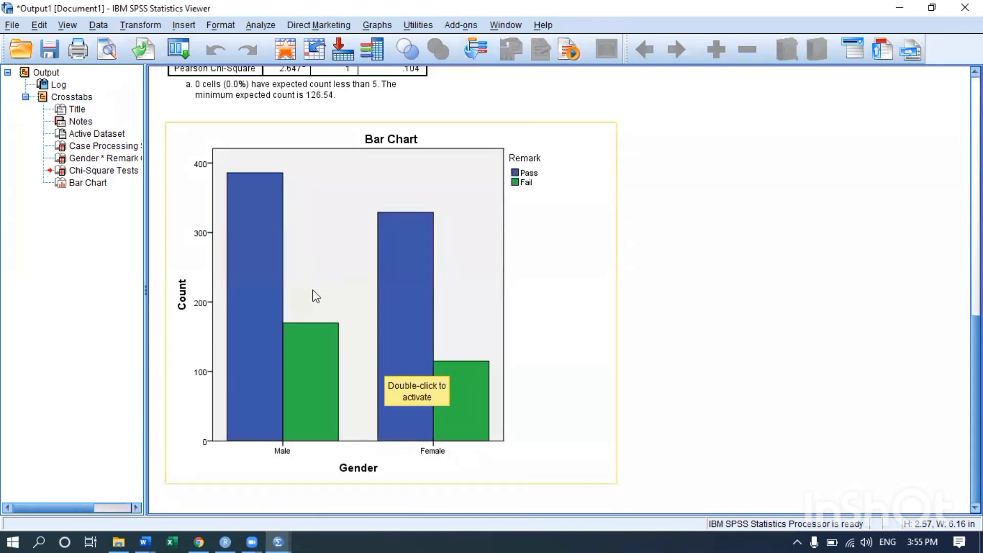
left_click(334, 268)
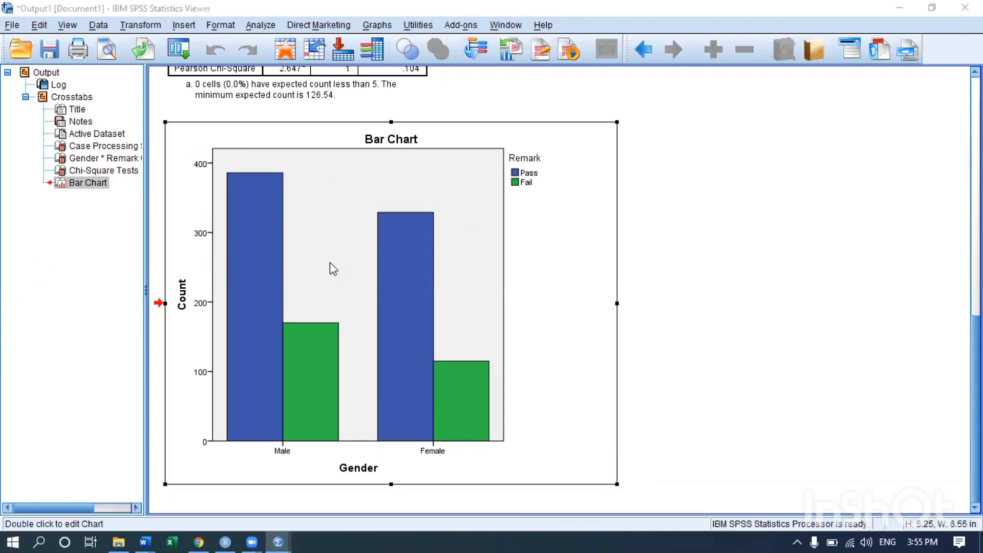
double_click(330, 263)
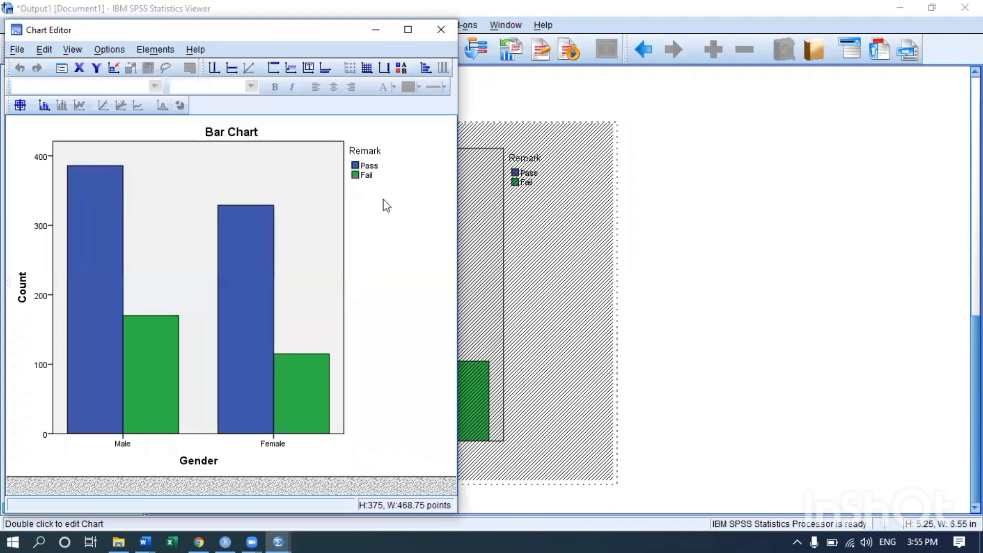
left_click(533, 104)
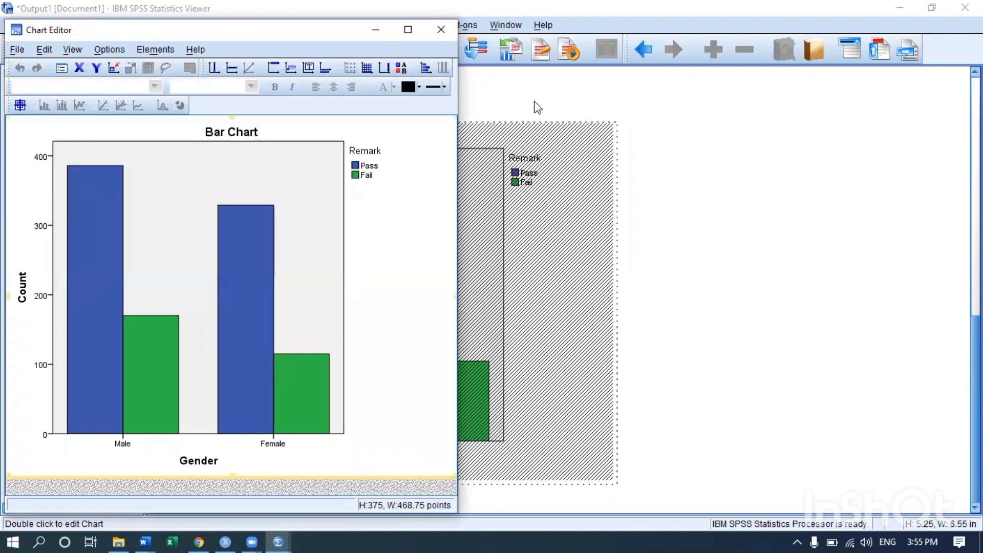
scroll(611, 183, "up", 3)
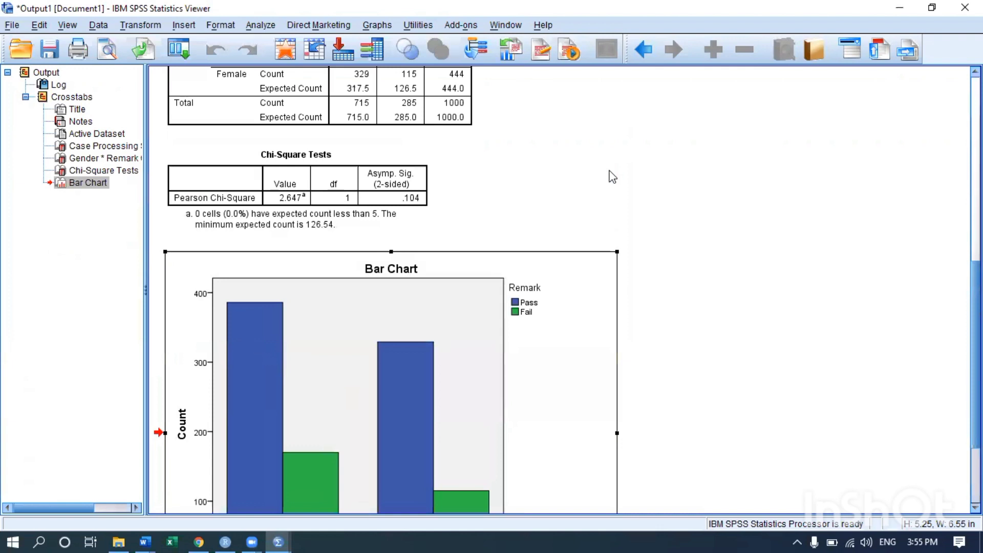
scroll(312, 240, "up", 4)
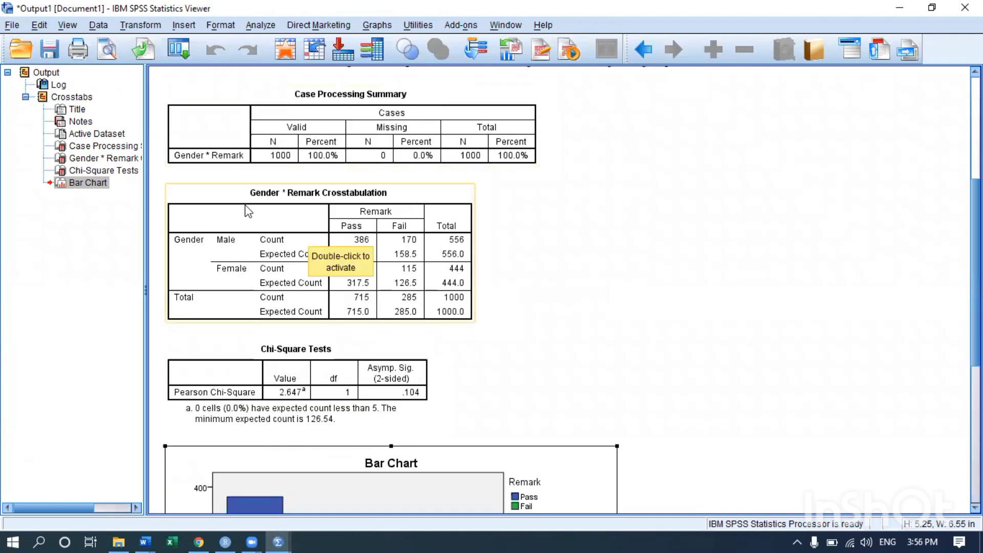
scroll(248, 211, "up", 5)
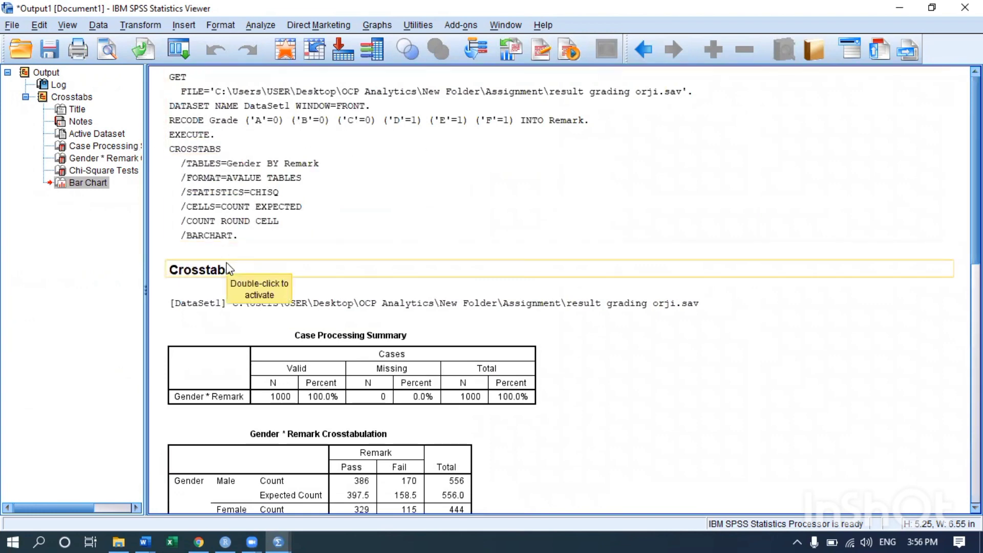
scroll(304, 302, "down", 10)
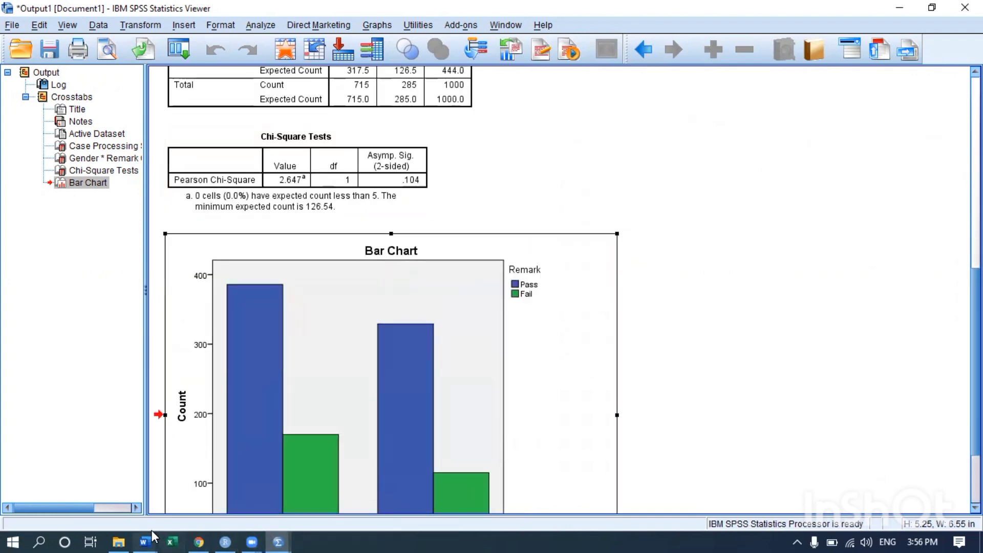
Step: Switch to the Assigment 3 Merit document in Word and create a new blank document from there
mouse_move(152, 536)
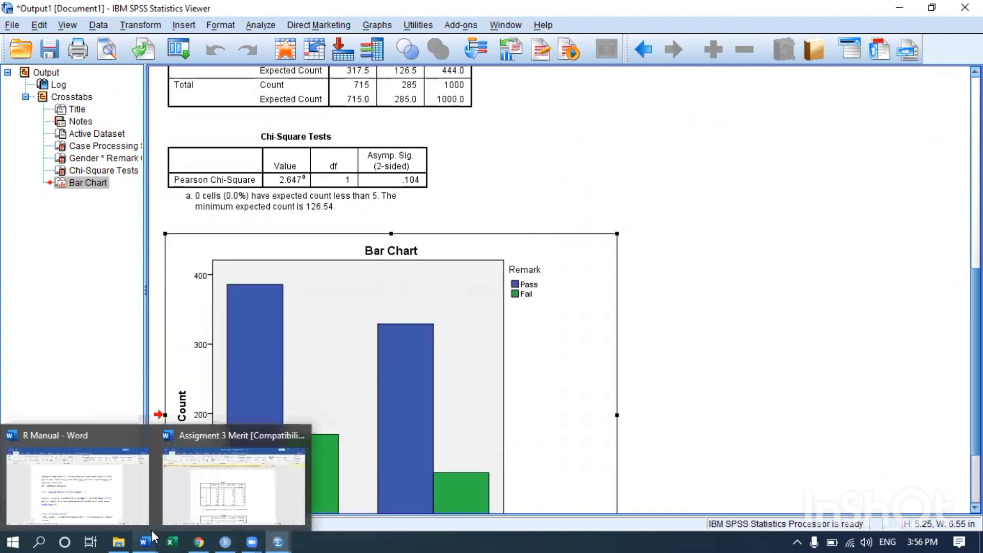
left_click(287, 486)
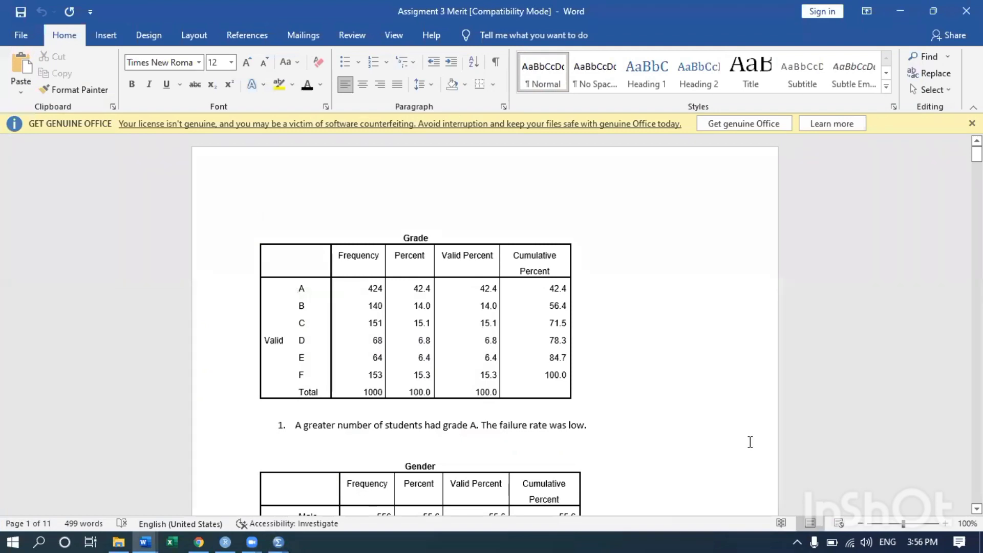
key("ctrl+n")
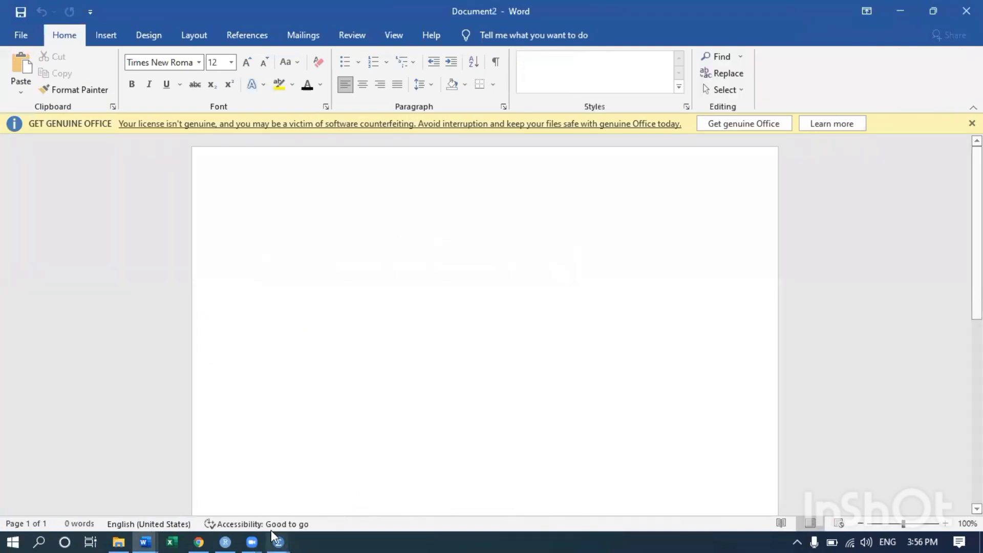
Step: Return to the SPSS output and select the Gender * Remark crosstabulation, the Chi-Square Tests table and the bar chart together
mouse_move(279, 541)
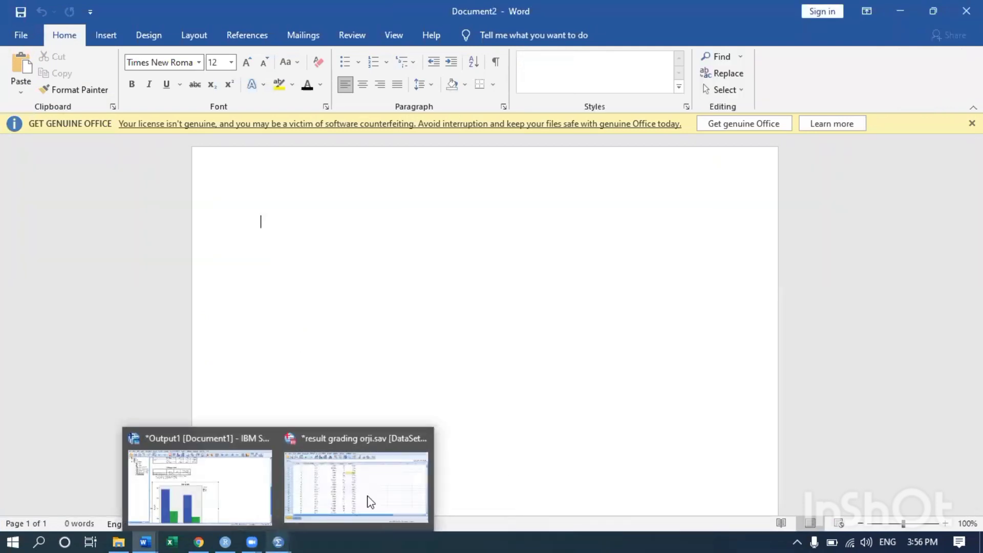
left_click(213, 508)
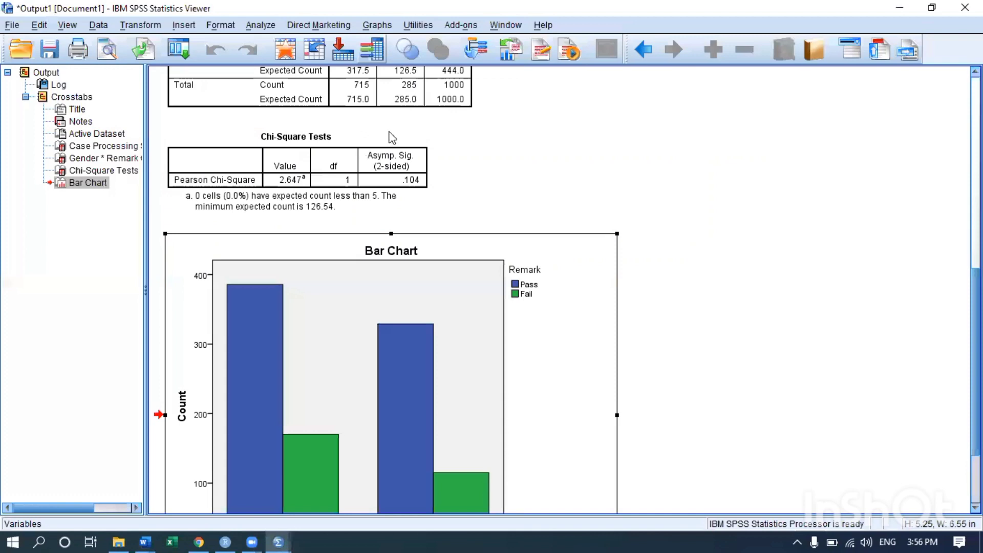
scroll(388, 132, "up", 3)
left_click(380, 147)
left_click(279, 330)
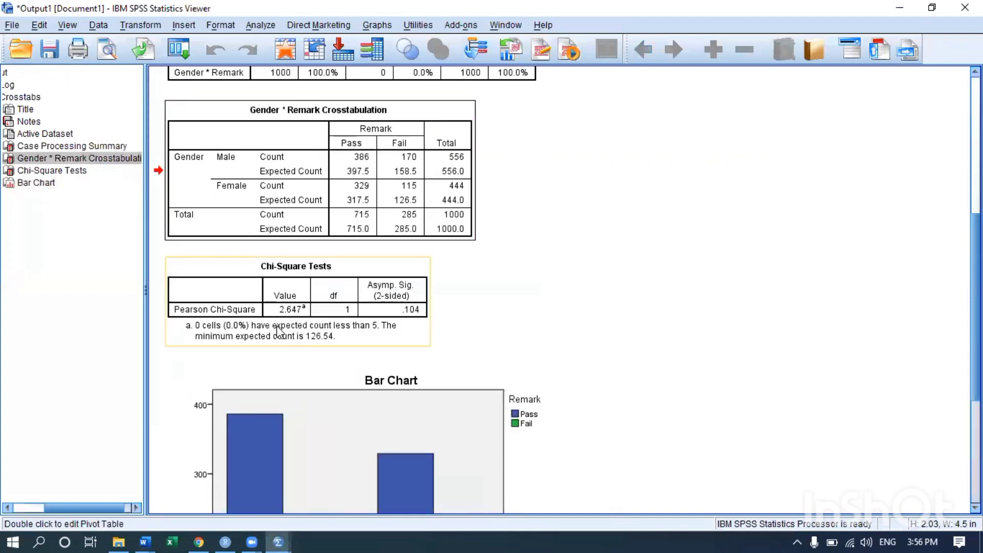
left_click(299, 297)
left_click(339, 373)
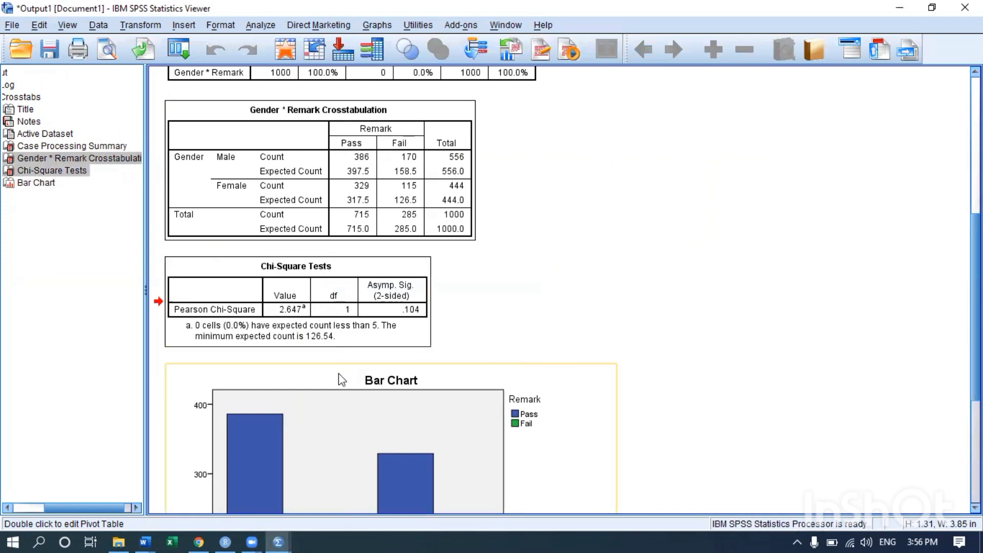
scroll(346, 408, "down", 2)
left_click(338, 389)
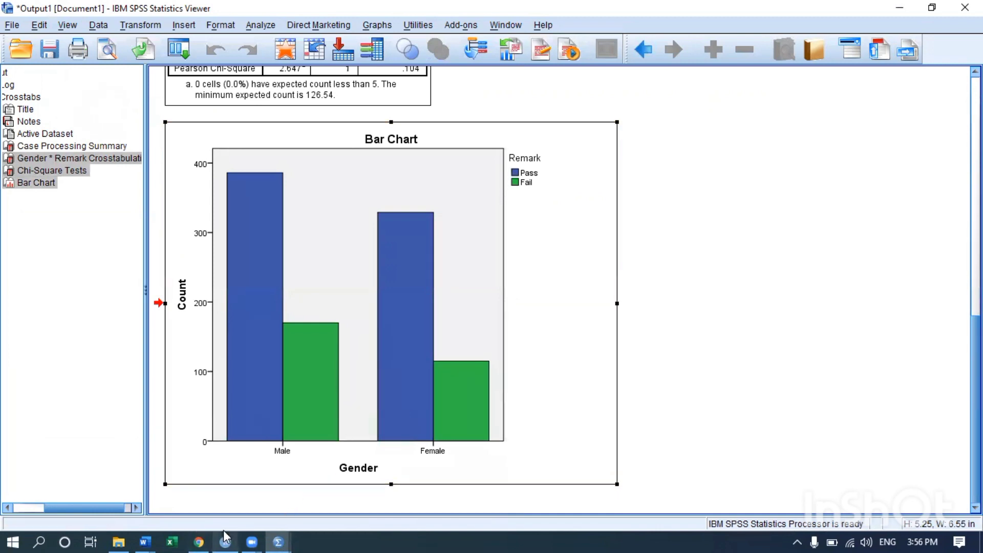
Step: Switch to the blank Document2 in Word and set its text to Times New Roman, size 12, justified, with adjusted line spacing
mouse_move(146, 538)
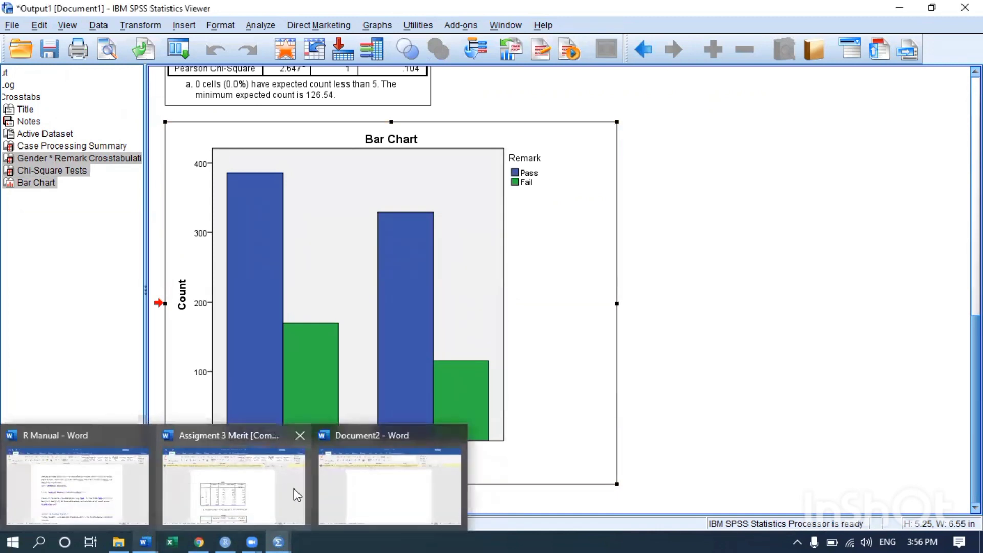
left_click(359, 492)
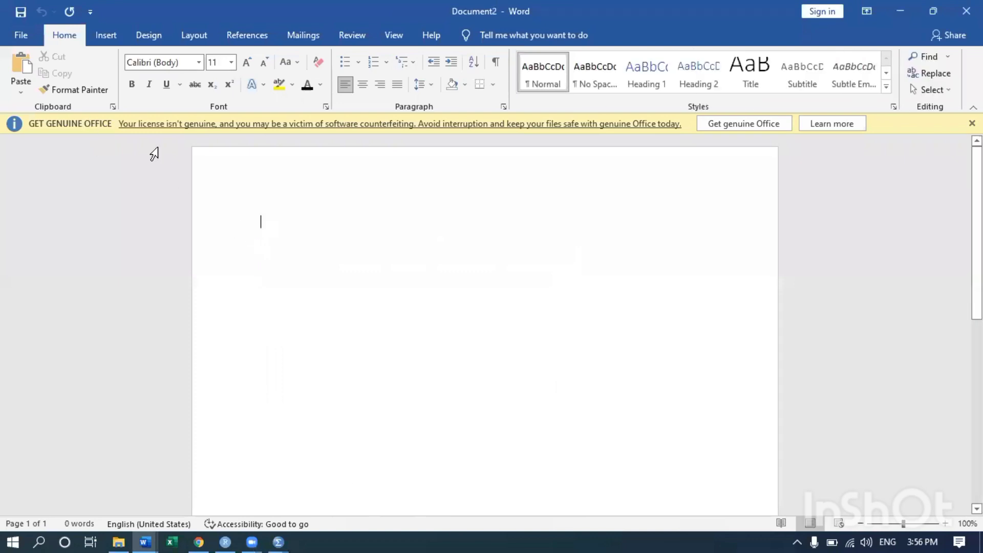
key("BackSpace")
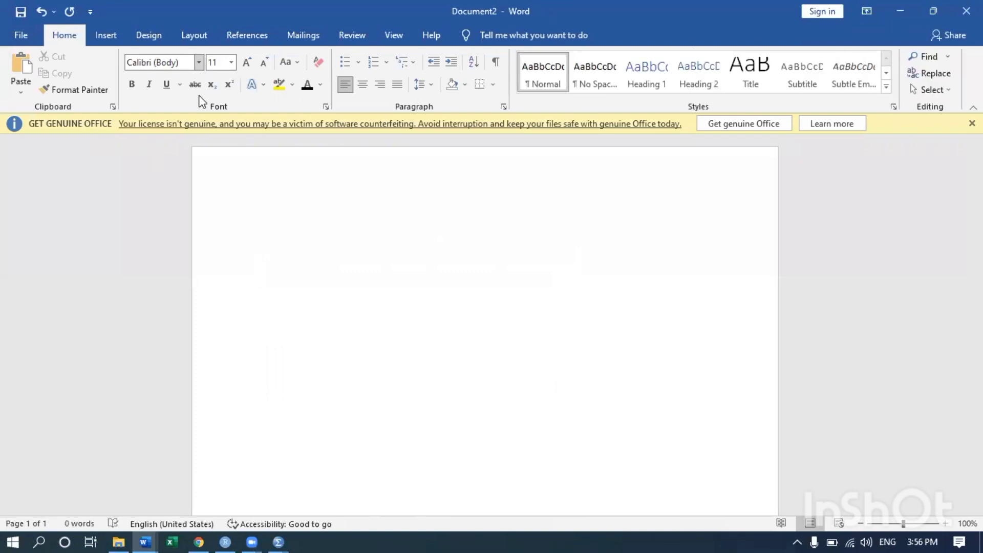
left_click(199, 62)
left_click(211, 165)
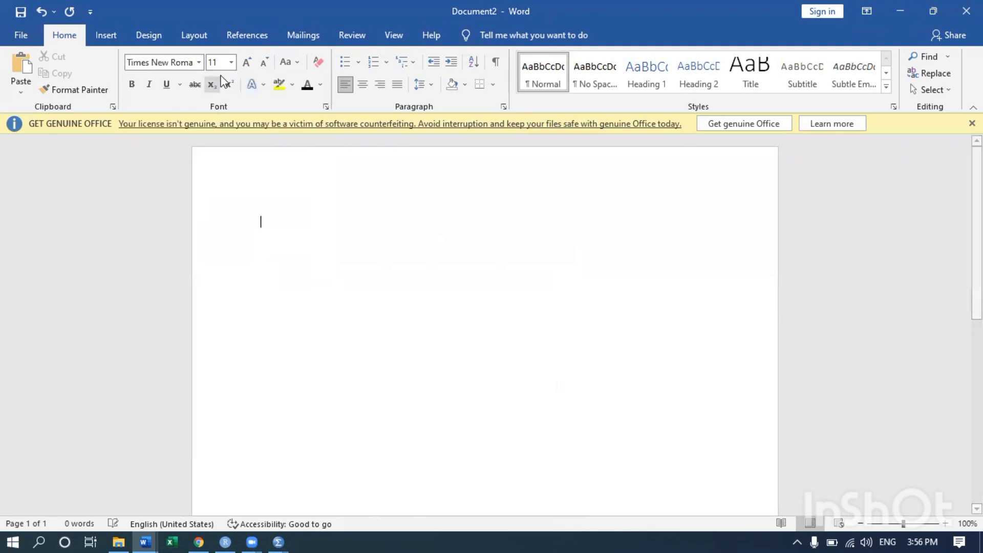
left_click(246, 62)
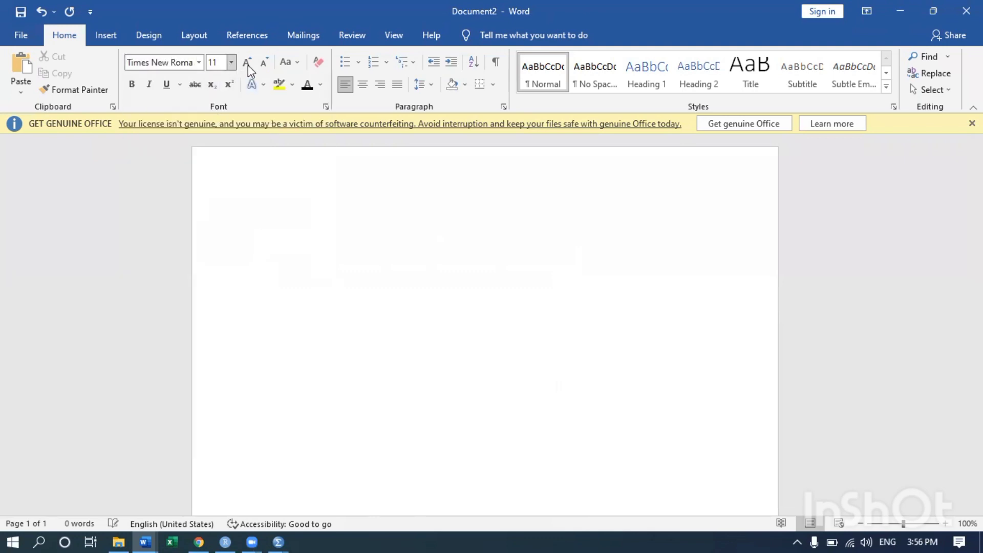
left_click(398, 84)
left_click(429, 80)
left_click(441, 143)
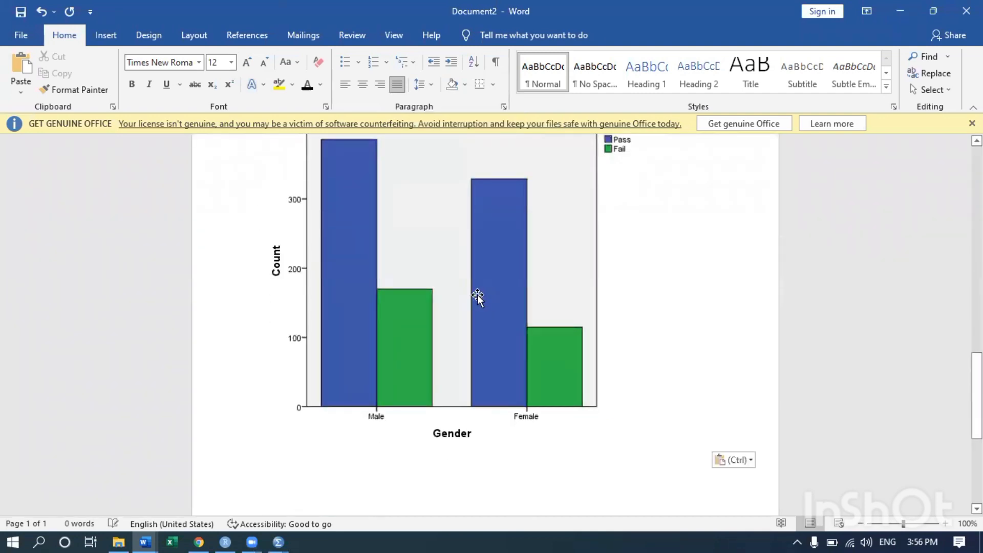
Step: Paste the copied SPSS tables and bar chart into the document and remove all borders from the Gender * Remark crosstabulation
scroll(475, 296, "up", 4)
scroll(468, 284, "up", 8)
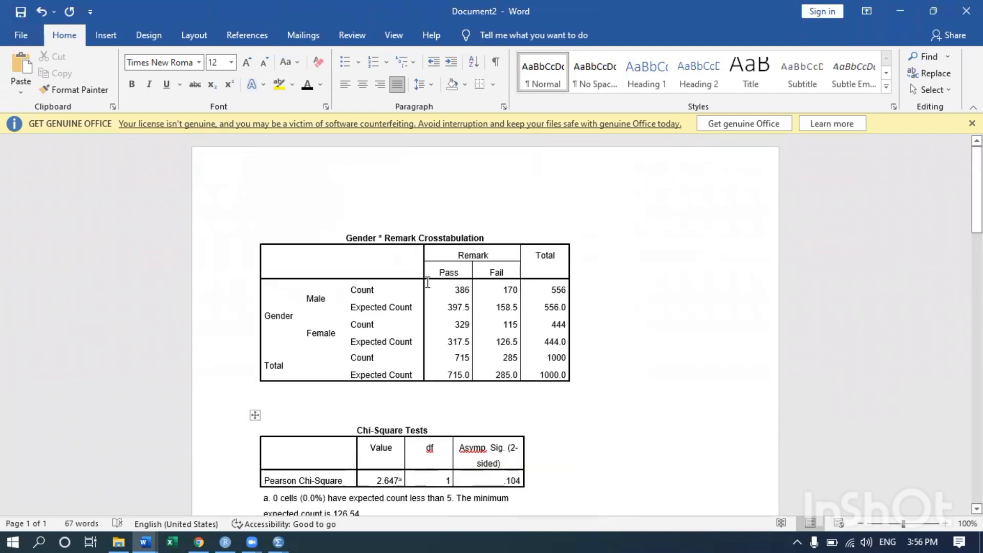
left_click(296, 259)
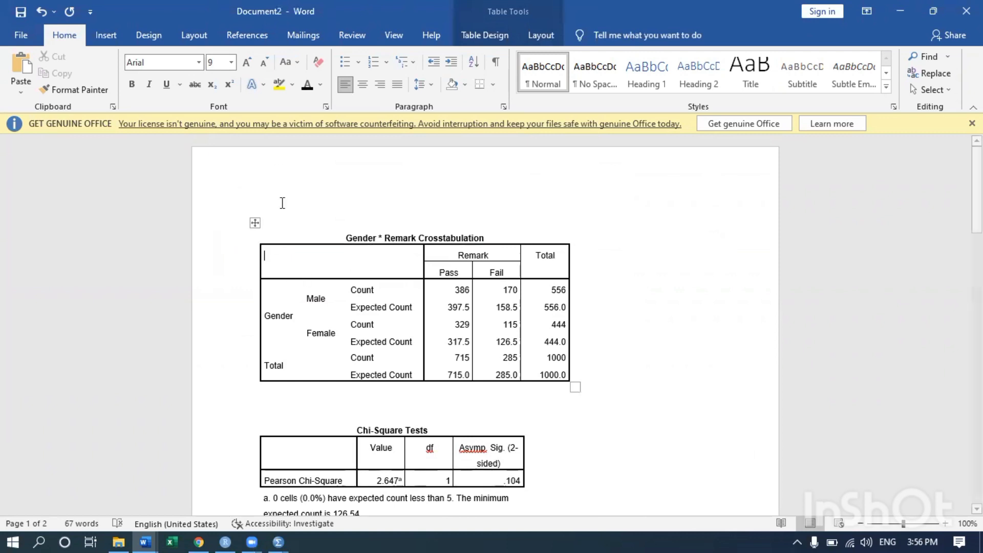
left_click(254, 224)
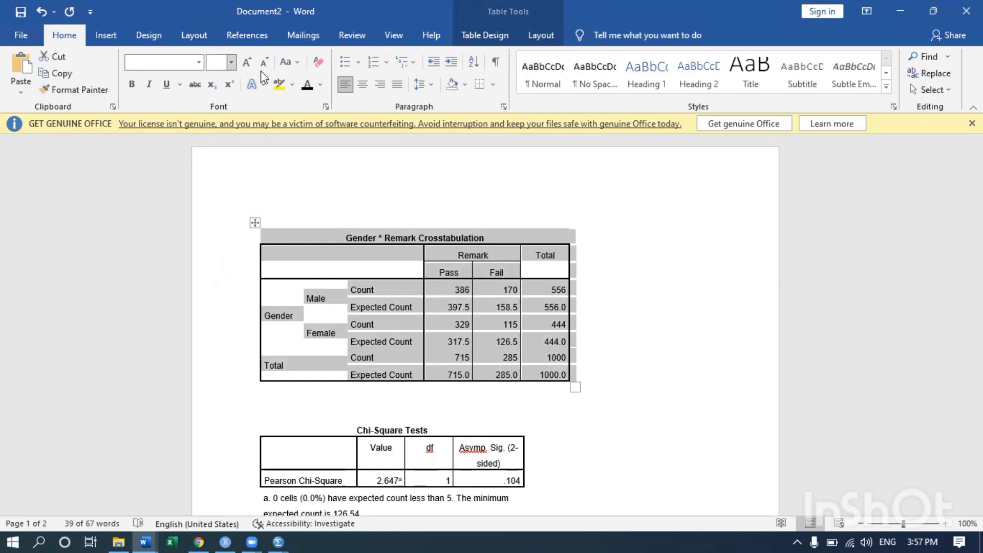
left_click(492, 84)
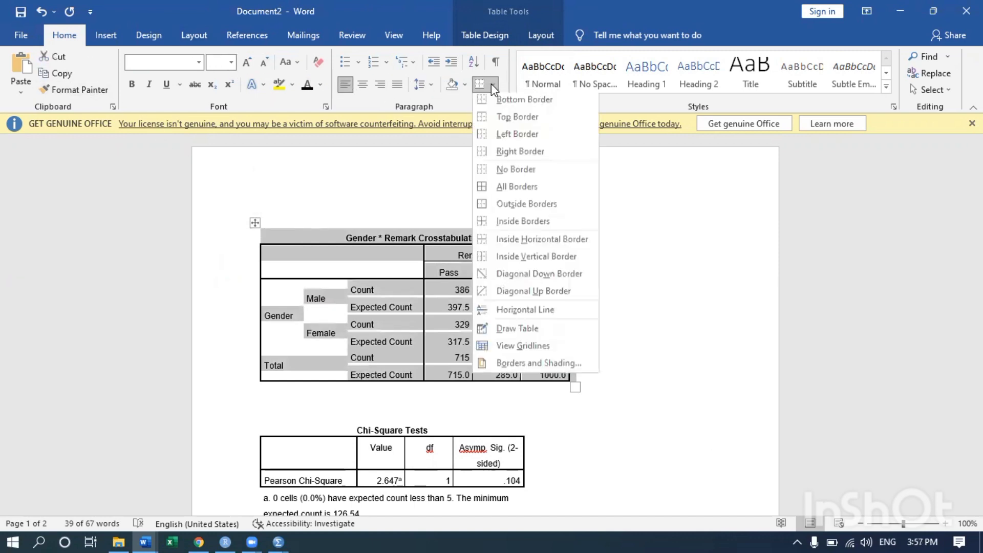
left_click(507, 172)
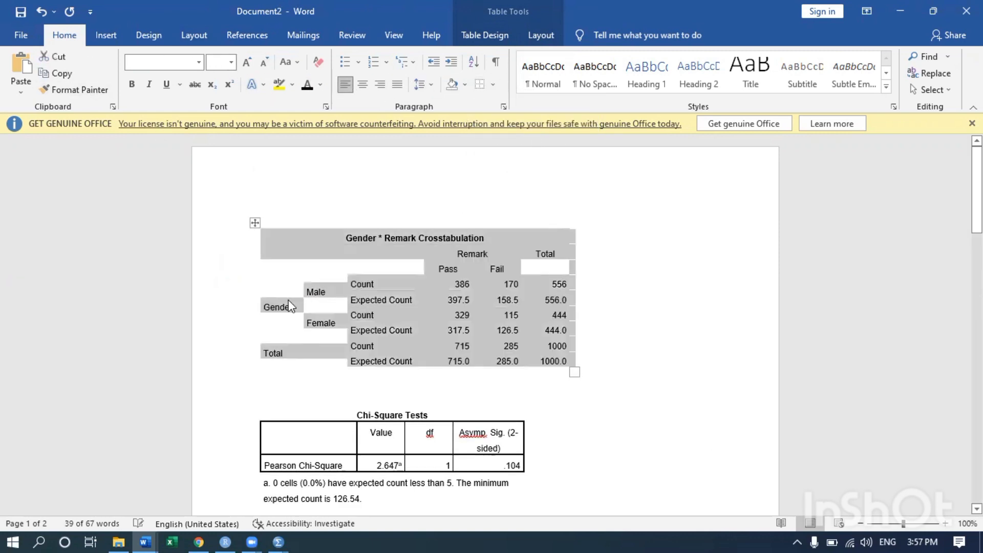
left_click(275, 283)
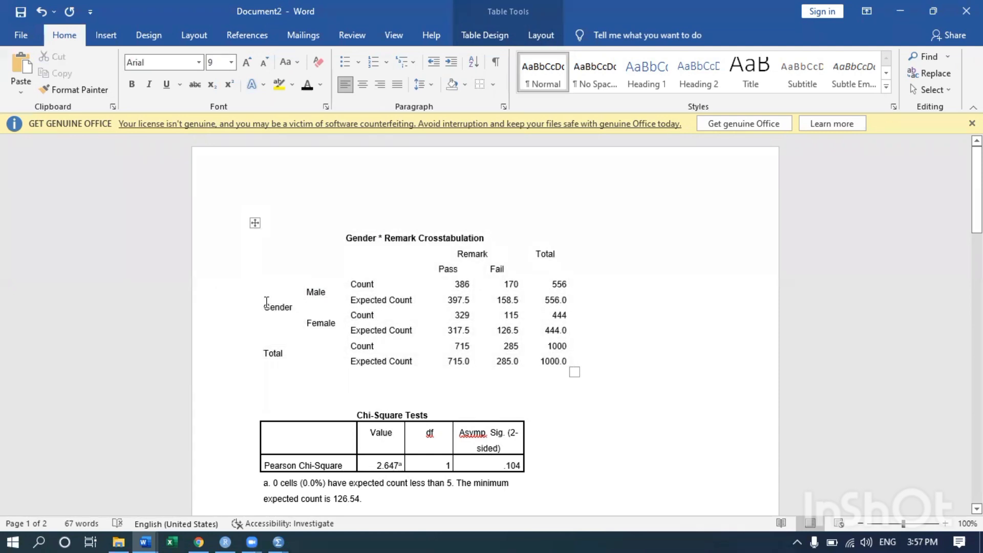
Step: Add a bottom and a top border around all crosstabulation rows below the title
mouse_move(262, 306)
left_mouse_down()
mouse_move(463, 320)
mouse_move(533, 364)
mouse_move(560, 365)
mouse_move(556, 334)
left_mouse_up()
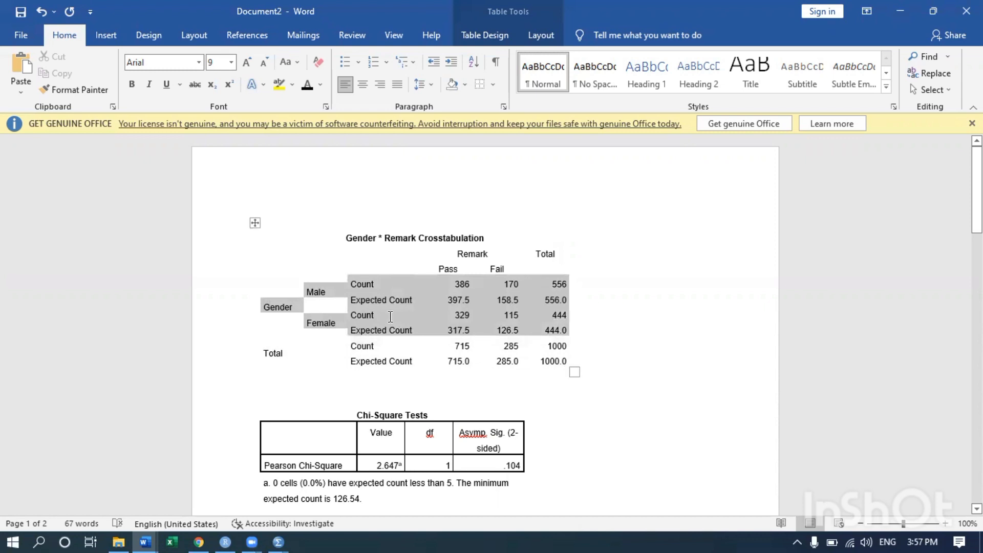
left_click(244, 286)
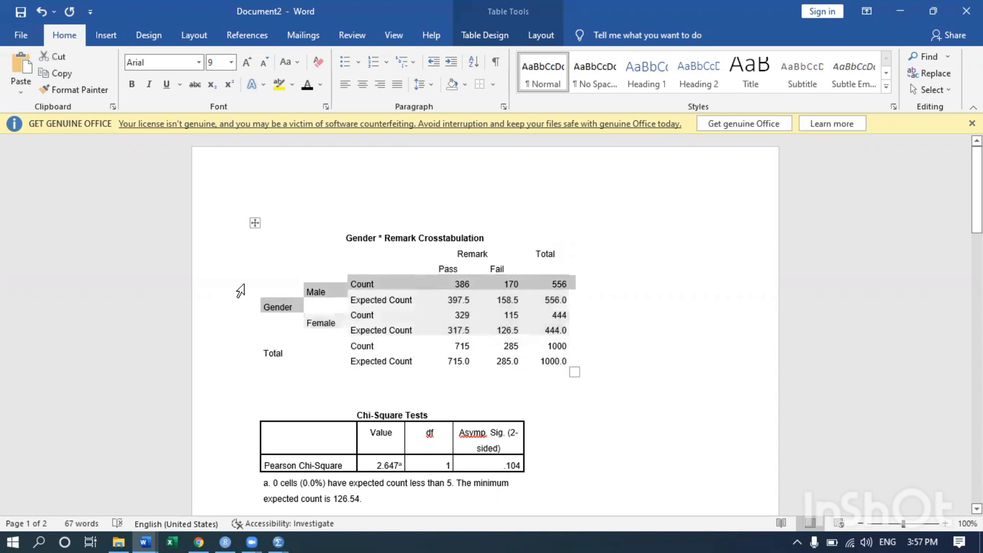
left_click(284, 308)
mouse_move(308, 259)
left_mouse_down()
mouse_move(498, 263)
mouse_move(548, 356)
left_mouse_up()
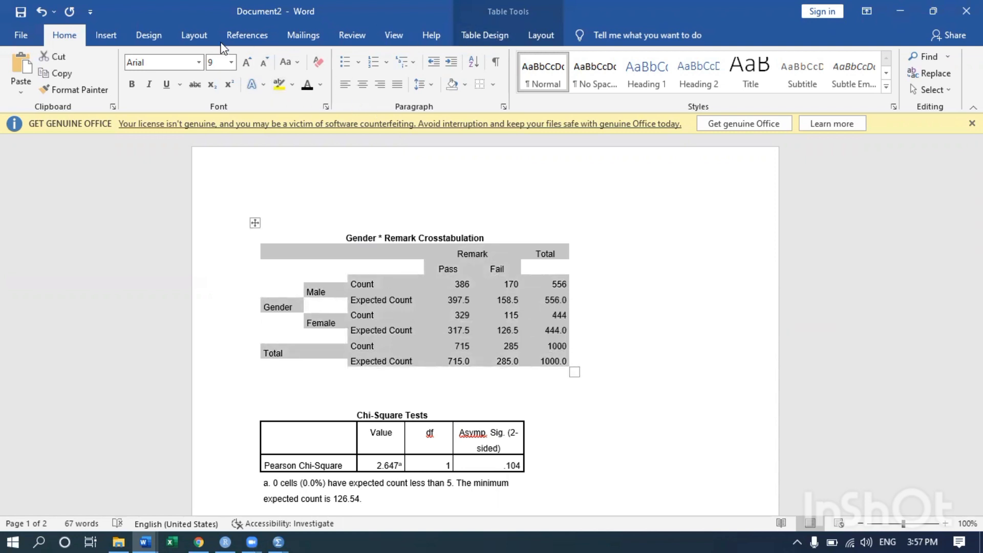
left_click(493, 85)
left_click(517, 101)
left_click(495, 85)
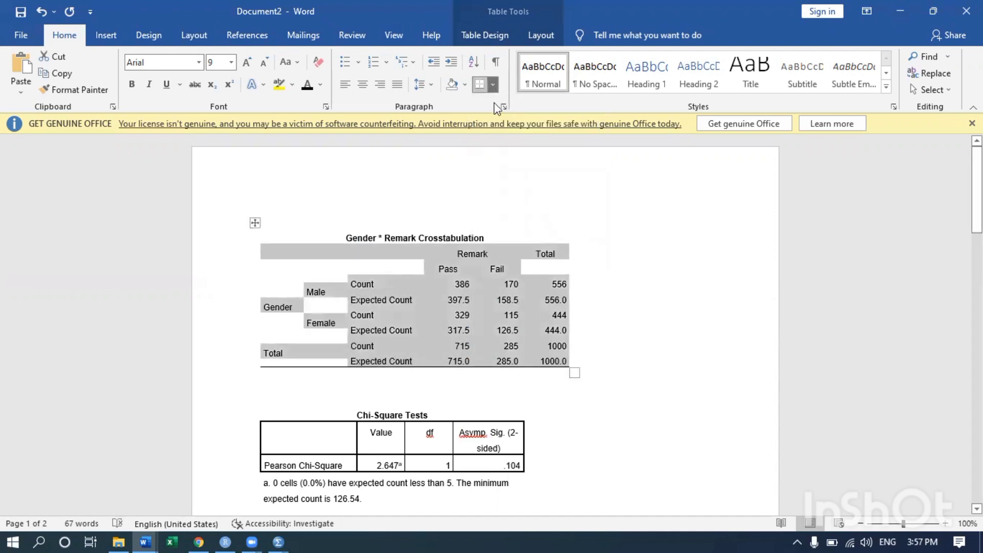
left_click(499, 118)
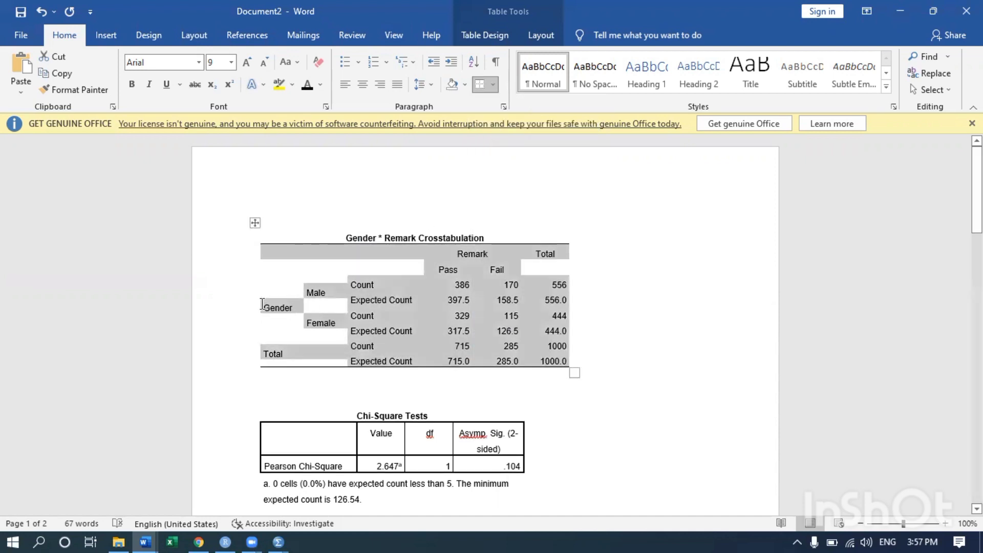
Step: Add a top border above the Gender Male rows and another above the Pass and Fail header cells
left_click_drag(270, 310, 551, 296)
left_click(480, 85)
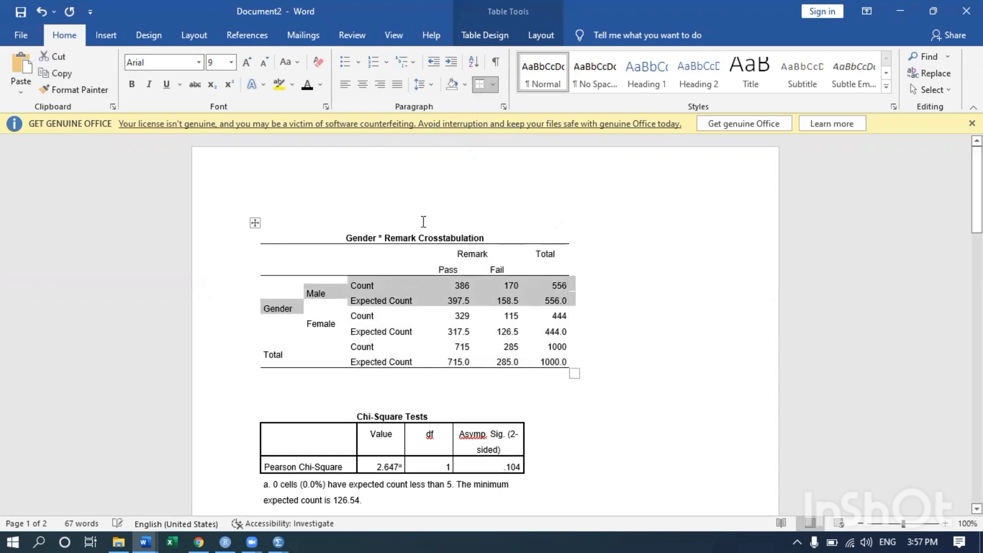
left_click(422, 260)
left_click_drag(425, 269, 516, 265)
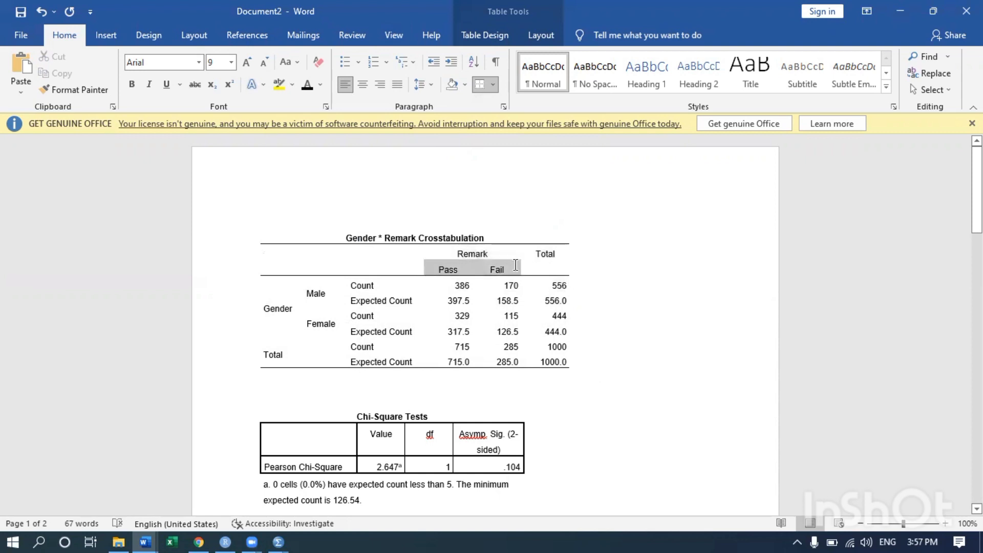
left_click(479, 86)
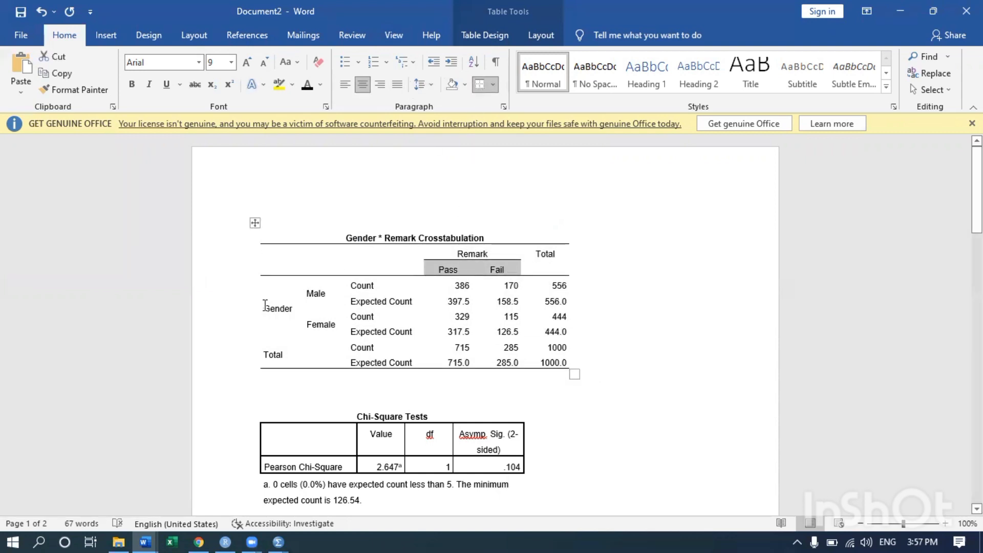
Step: Add a bottom border under the Male rows and under the Female rows, leaving out the Gender label cell
left_click_drag(265, 306, 534, 297)
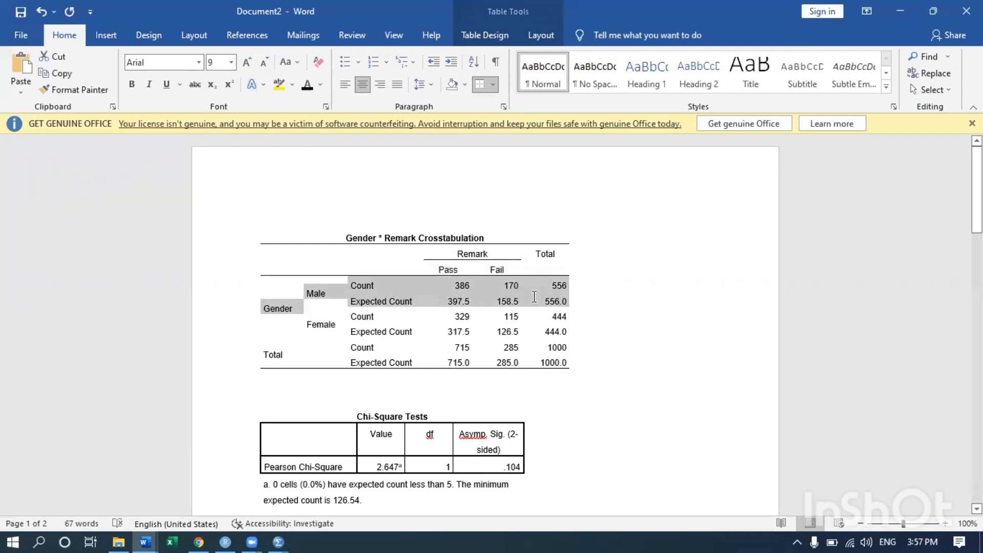
left_click(306, 313)
left_click_drag(305, 293, 558, 302)
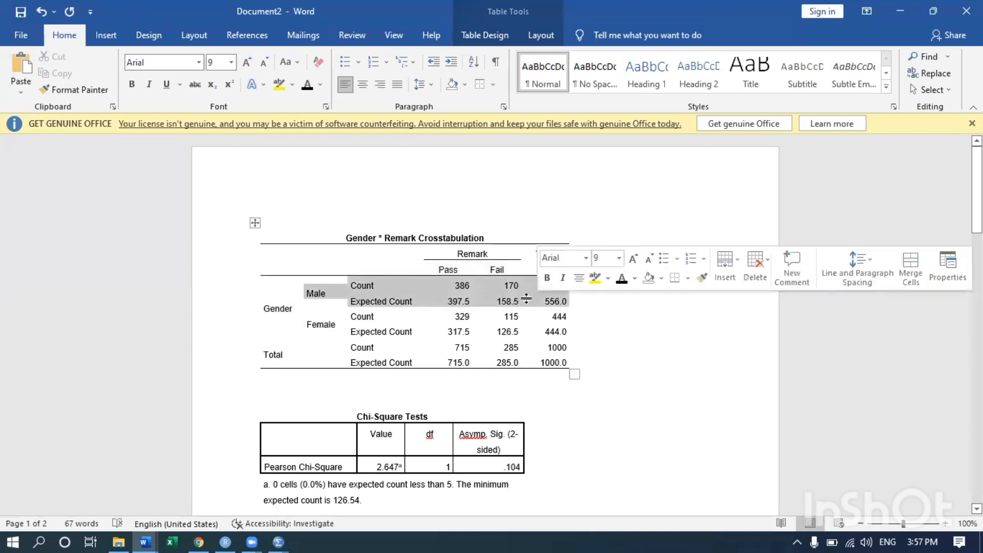
left_click(495, 87)
left_click(500, 104)
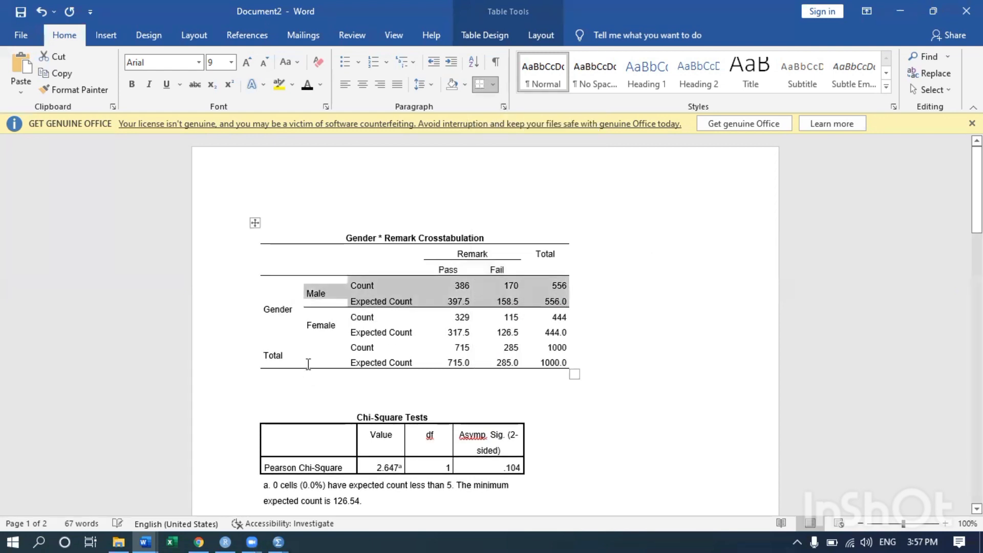
left_click_drag(306, 325, 544, 338)
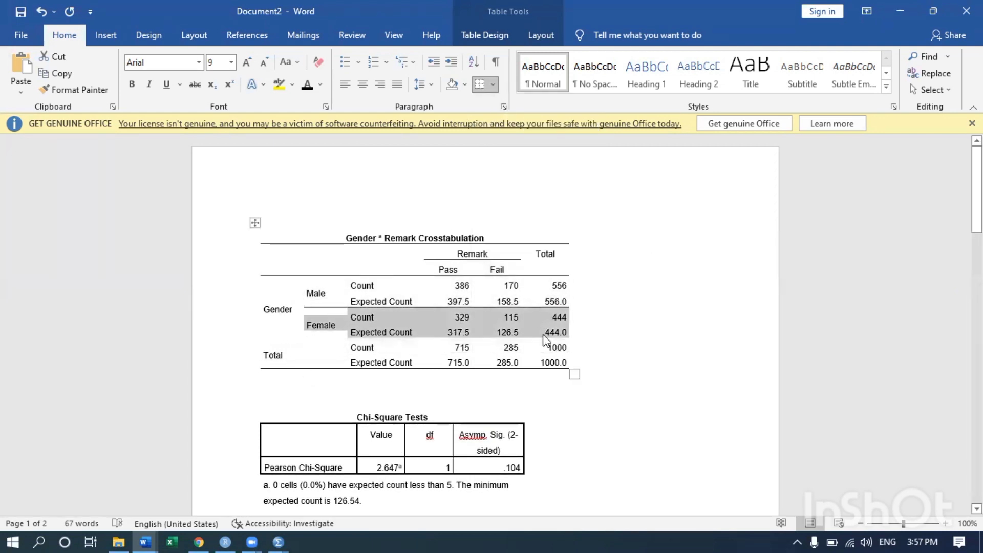
left_click(480, 84)
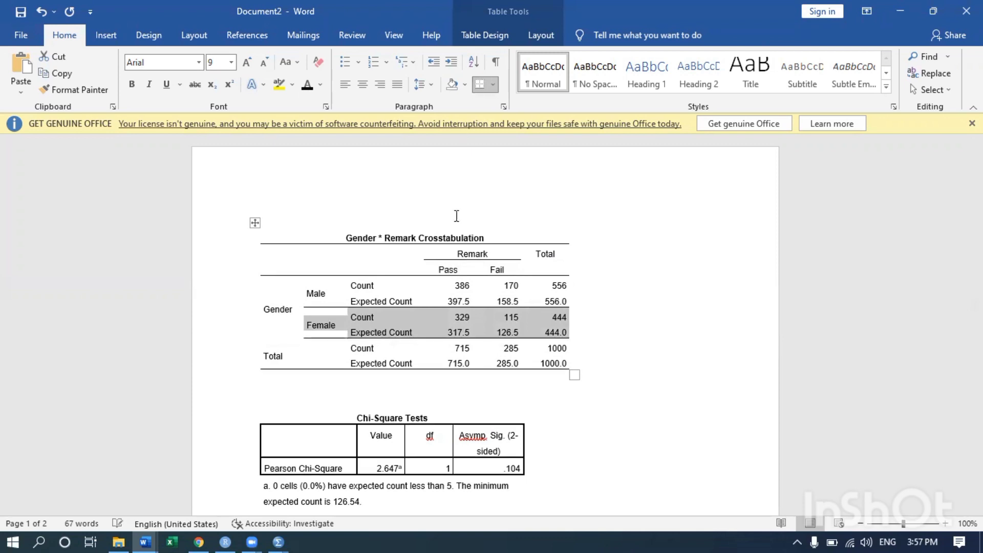
Step: Add a top border to the Total label cell of the crosstabulation
left_click(271, 329)
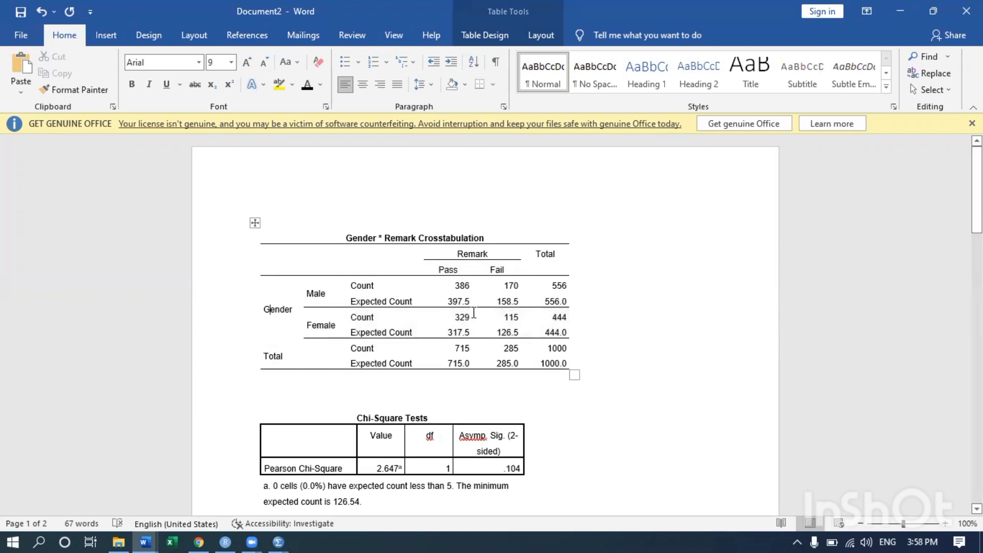
double_click(266, 356)
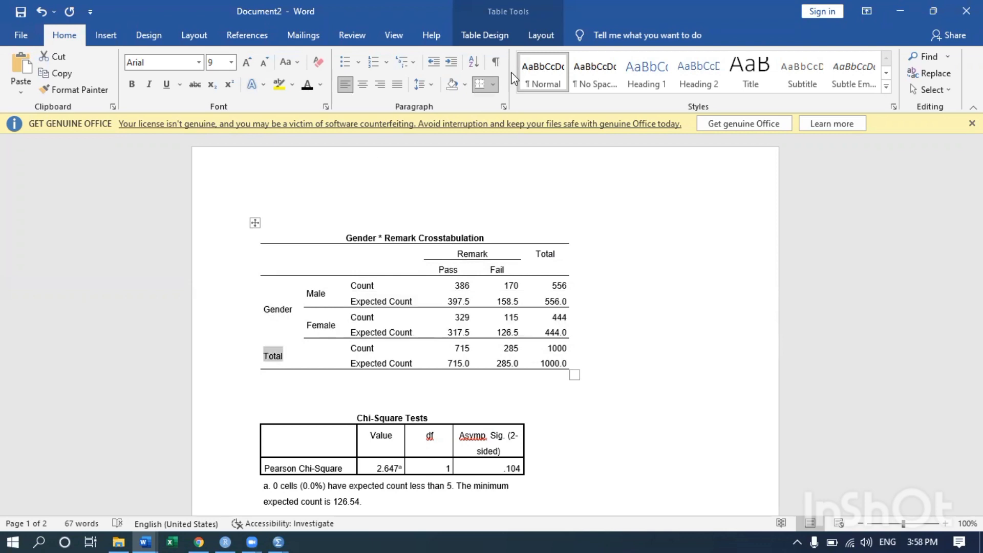
left_click(494, 85)
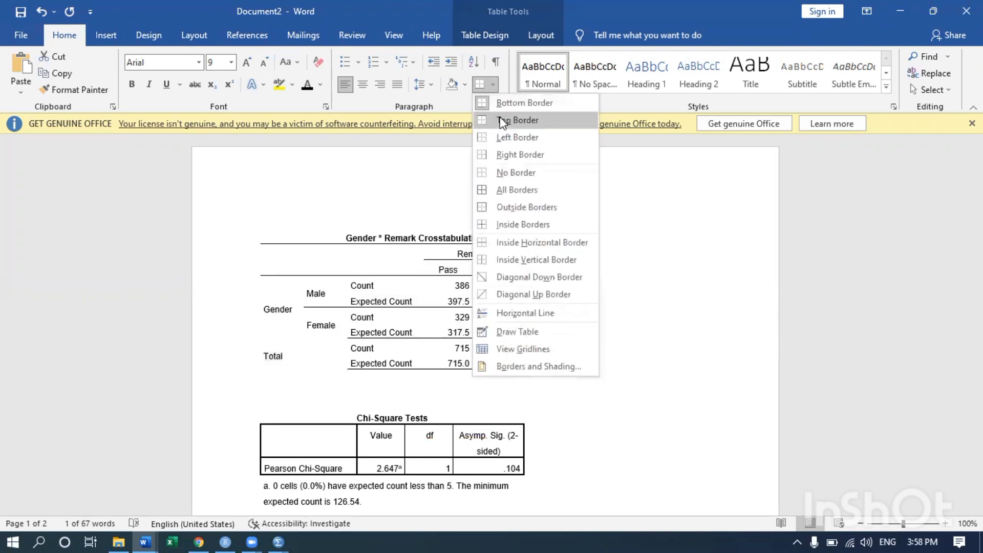
left_click(499, 118)
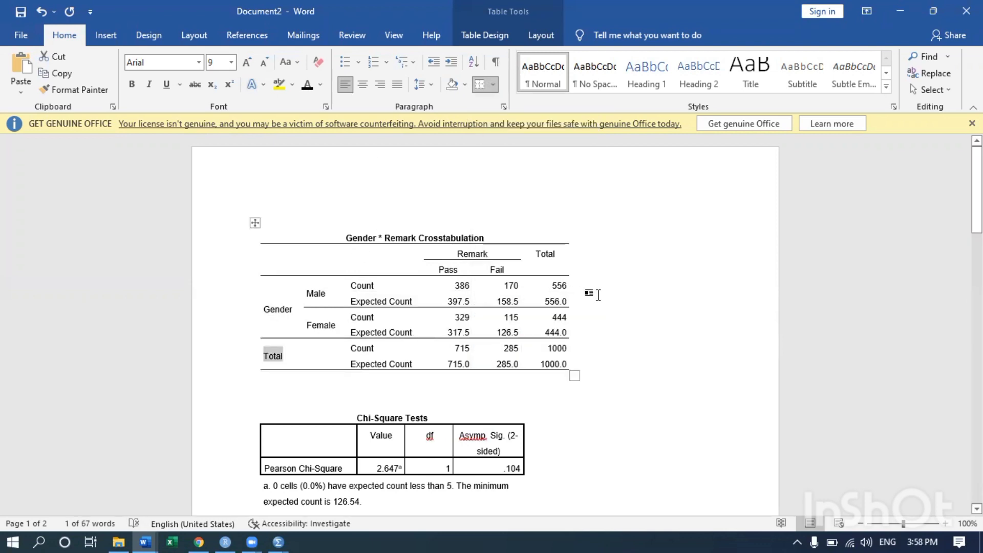
left_click(589, 292)
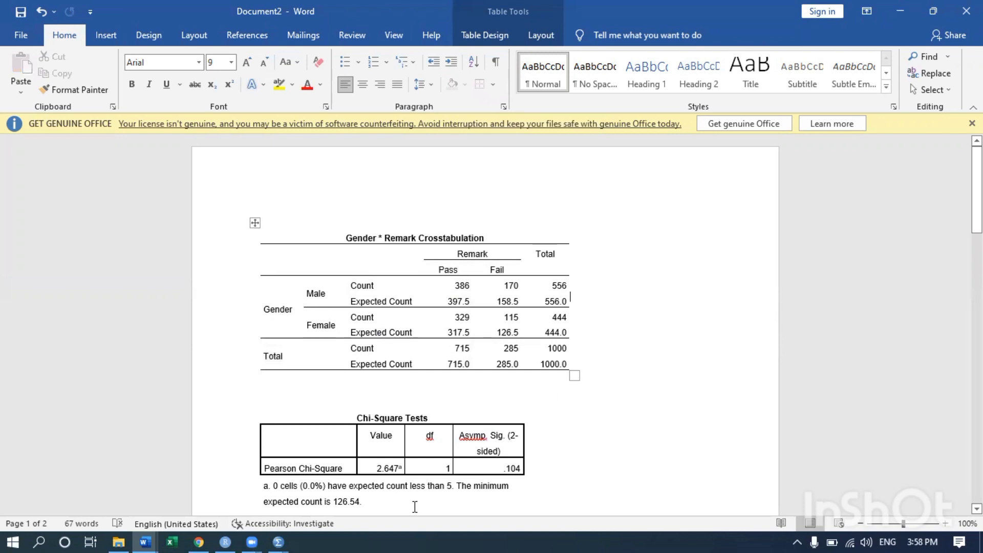
Step: Copy only the Gender * Remark crosstabulation from the SPSS output and return to Document2 in Word
mouse_move(274, 532)
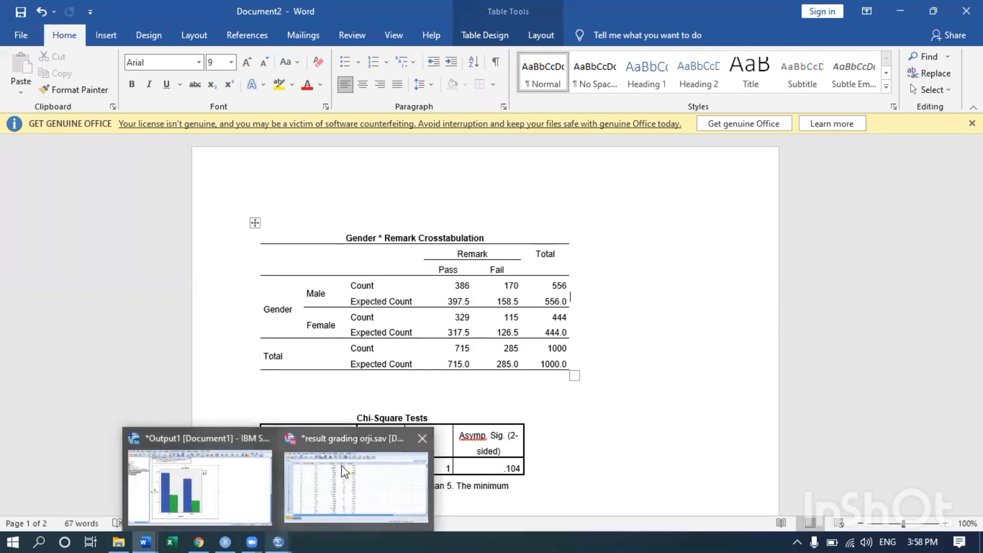
left_click(182, 496)
scroll(328, 364, "up", 10)
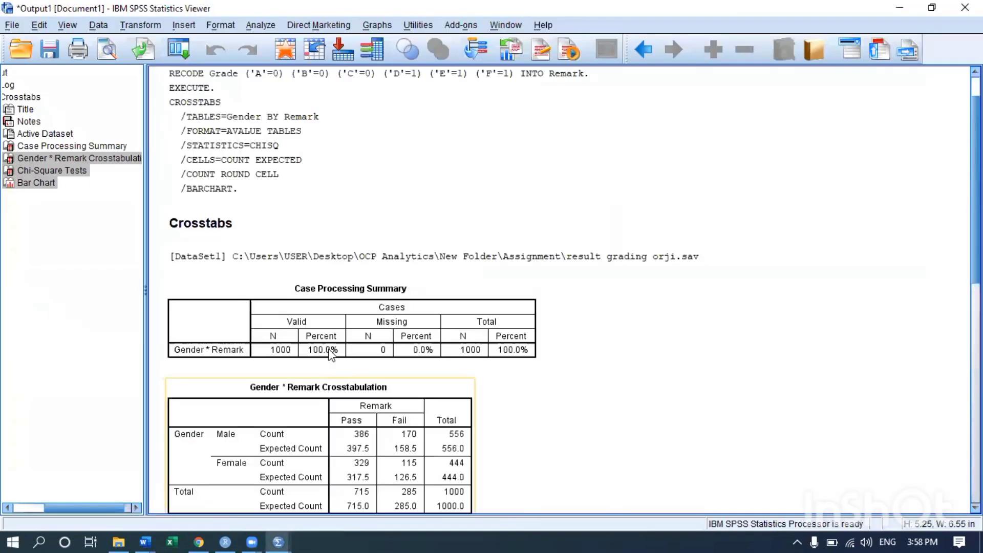
scroll(308, 281, "down", 5)
left_click(299, 237)
right_click(299, 237)
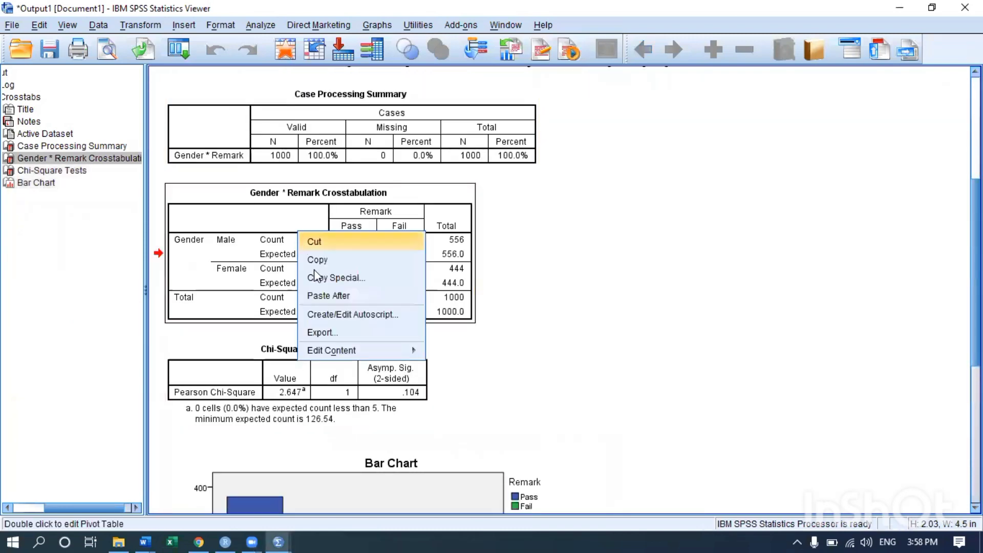
left_click(326, 261)
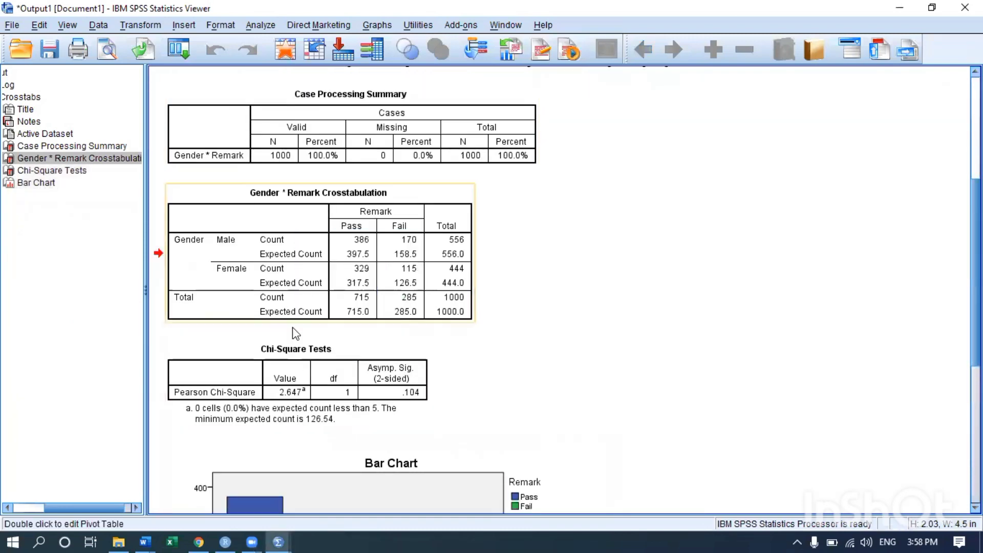
left_click(144, 533)
left_click(344, 466)
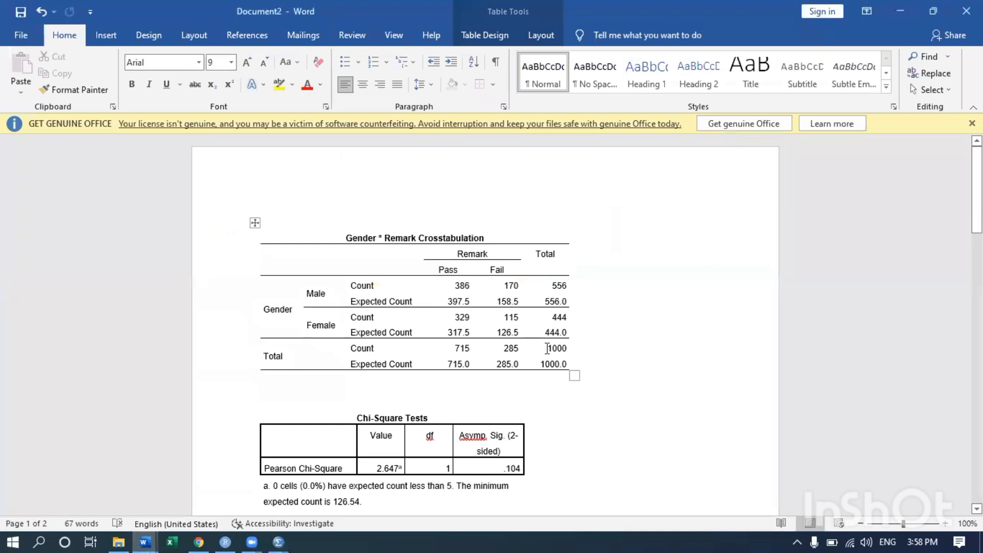
Step: Add blank lines below the formatted crosstabulation and paste the original SPSS Gender * Remark table there for comparison
left_click(401, 393)
key("Return")
key("Return")
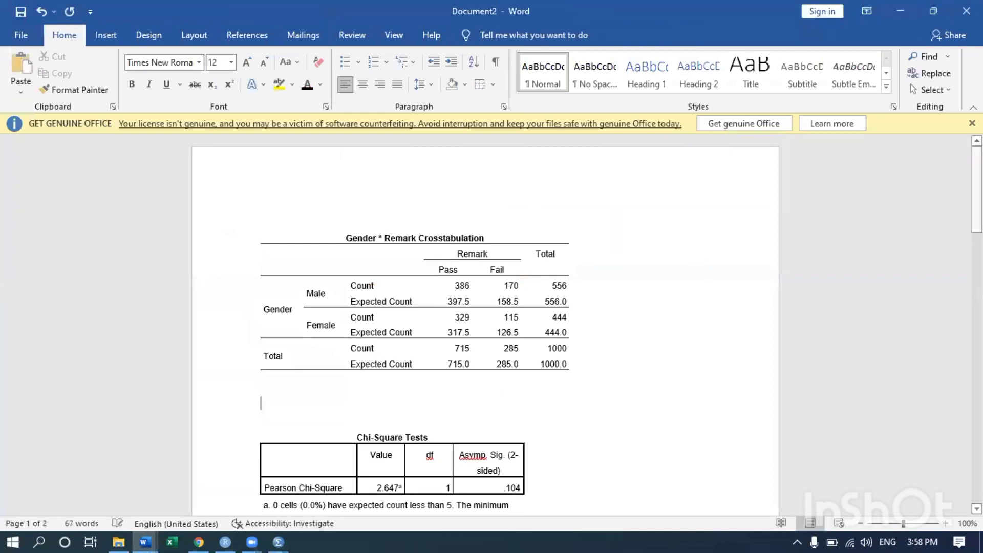
key("Up")
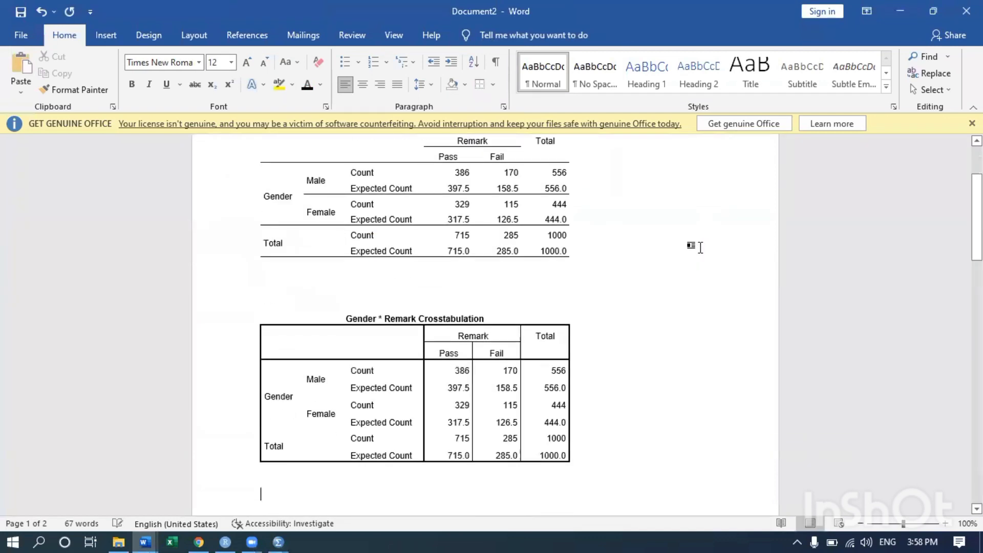
key("ctrl+v")
scroll(551, 372, "up", 2)
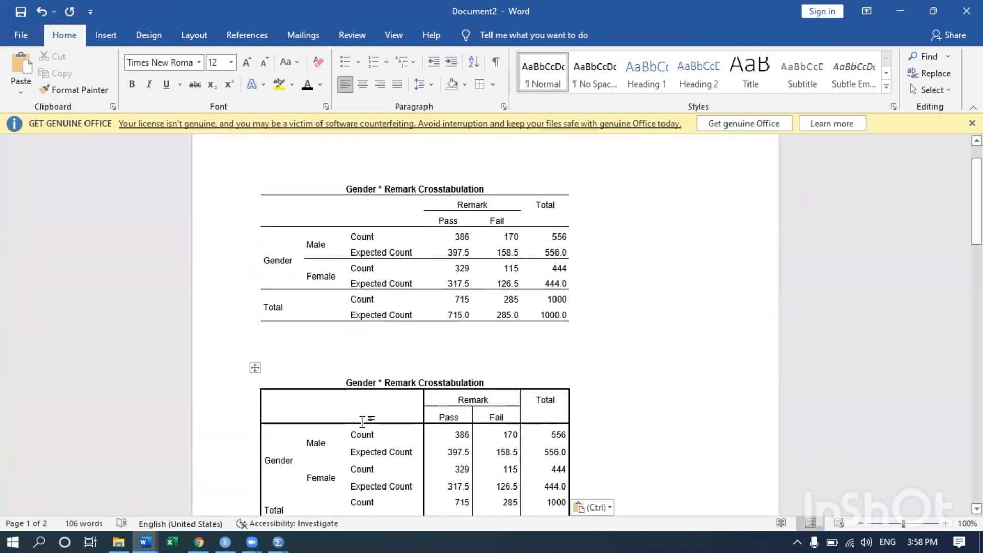
scroll(384, 424, "down", 1)
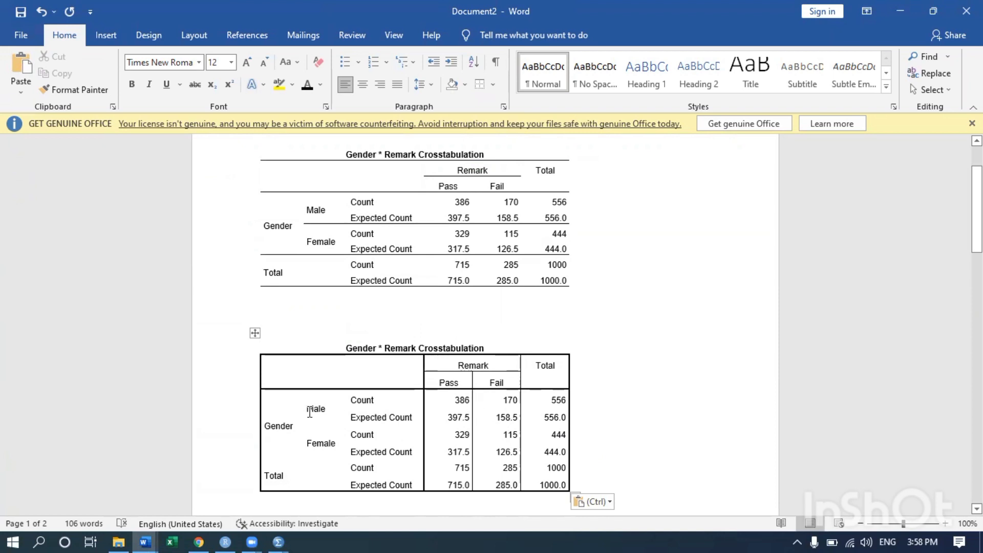
Step: Remove the pasted unformatted copy of the Gender * Remark crosstabulation
left_click(255, 333)
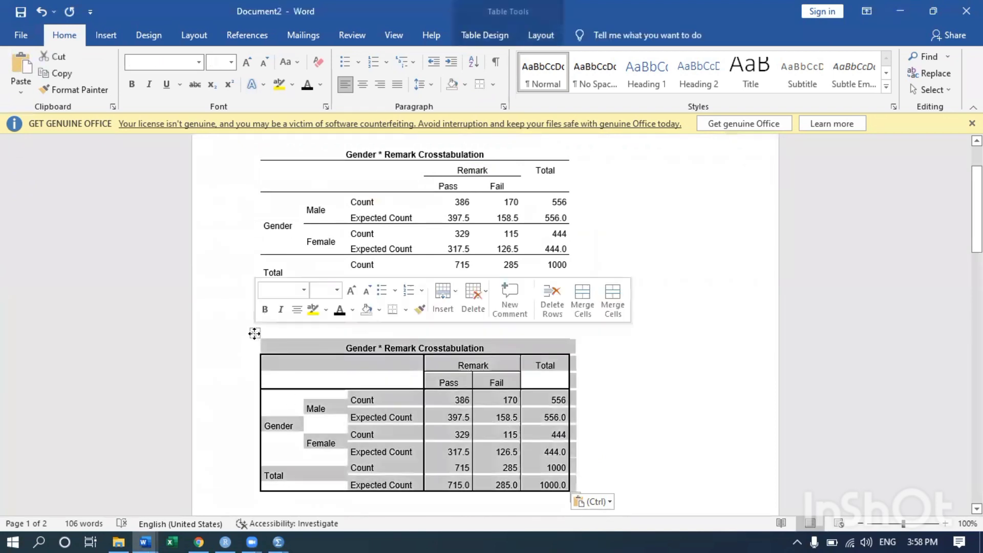
left_click(58, 56)
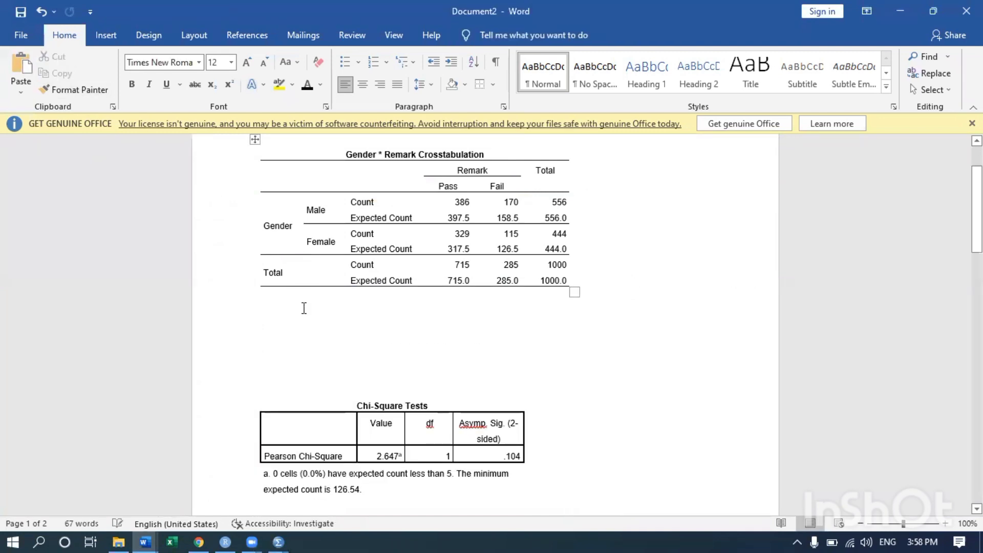
scroll(304, 311, "up", 2)
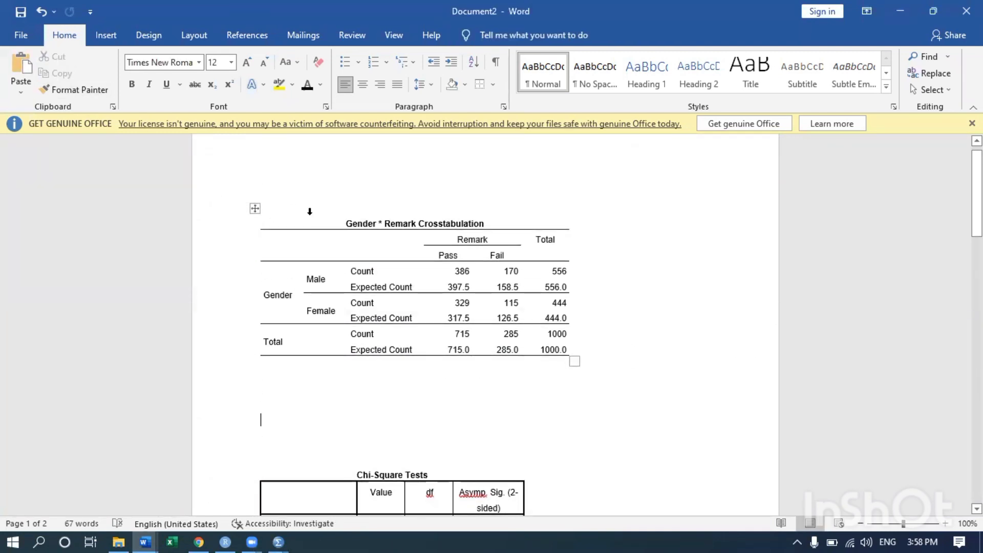
Step: Remove all borders from the entire Chi-Square Tests table
scroll(320, 221, "down", 5)
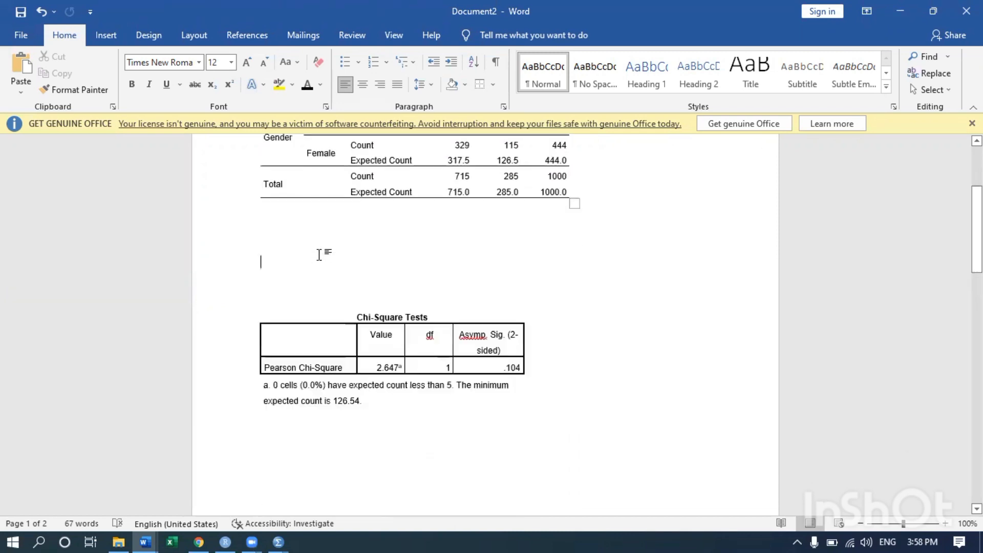
left_click(323, 323)
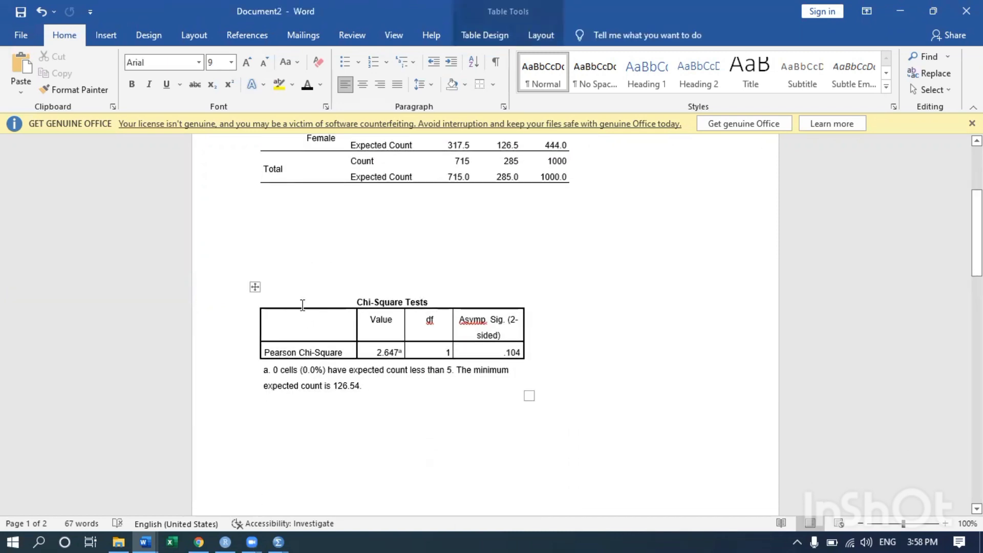
left_click(255, 287)
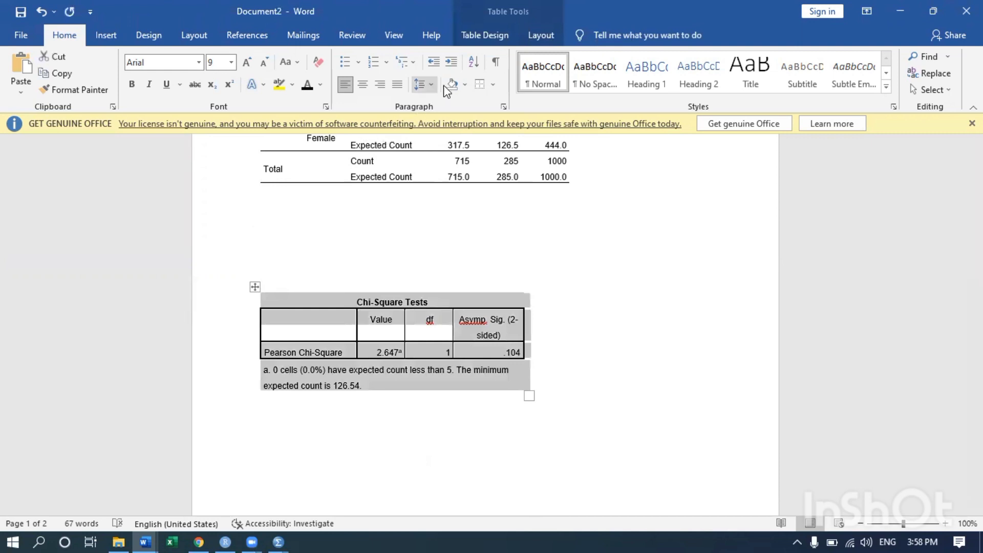
left_click(493, 85)
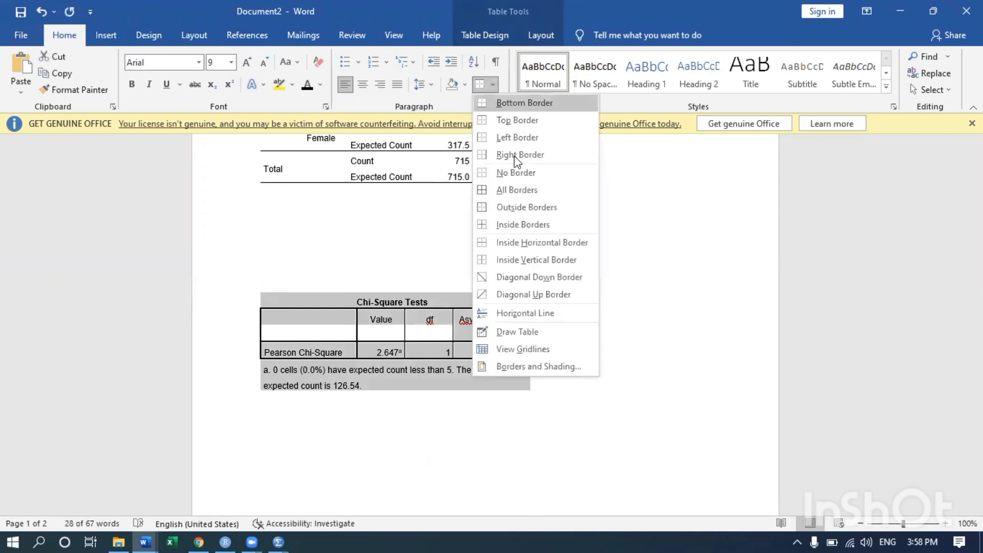
left_click(508, 171)
Step: Add a bottom and a top border around the block of header and Pearson Chi-Square rows
left_click(264, 323)
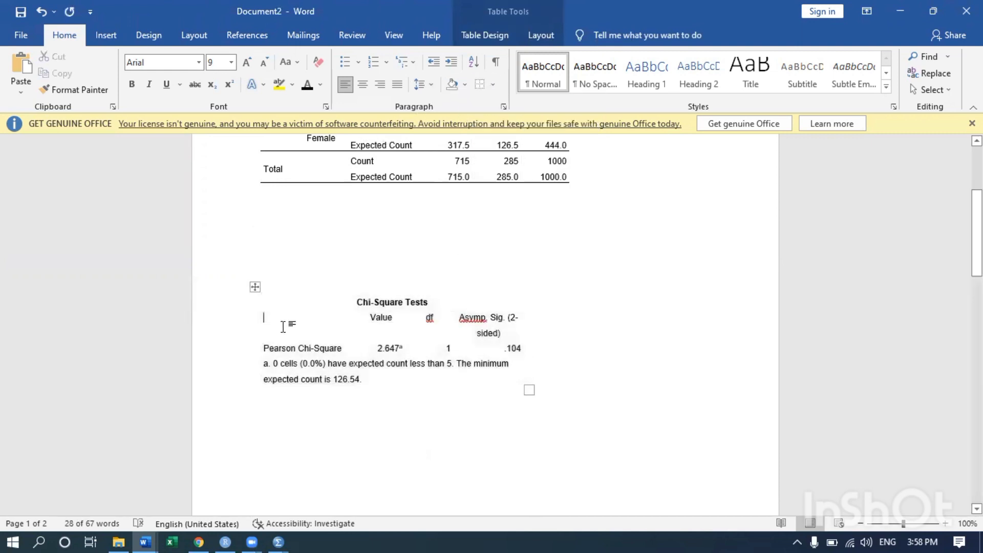
left_click_drag(265, 346, 478, 321)
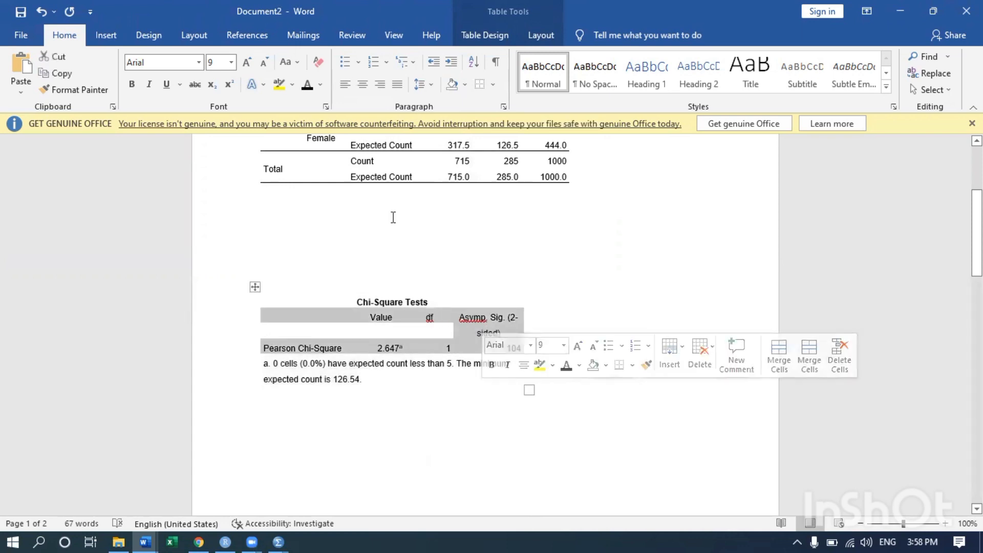
left_click(493, 85)
left_click(497, 107)
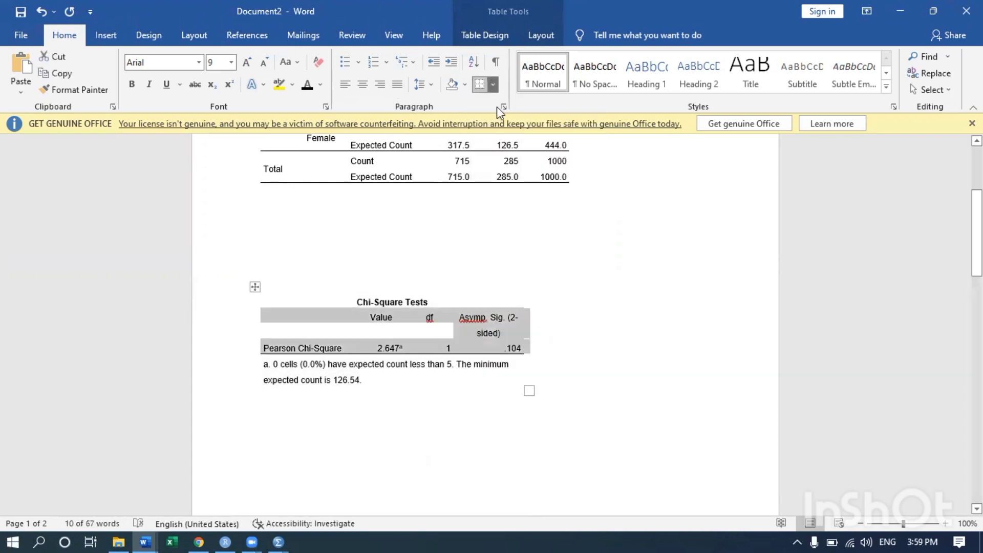
left_click(493, 84)
left_click(498, 120)
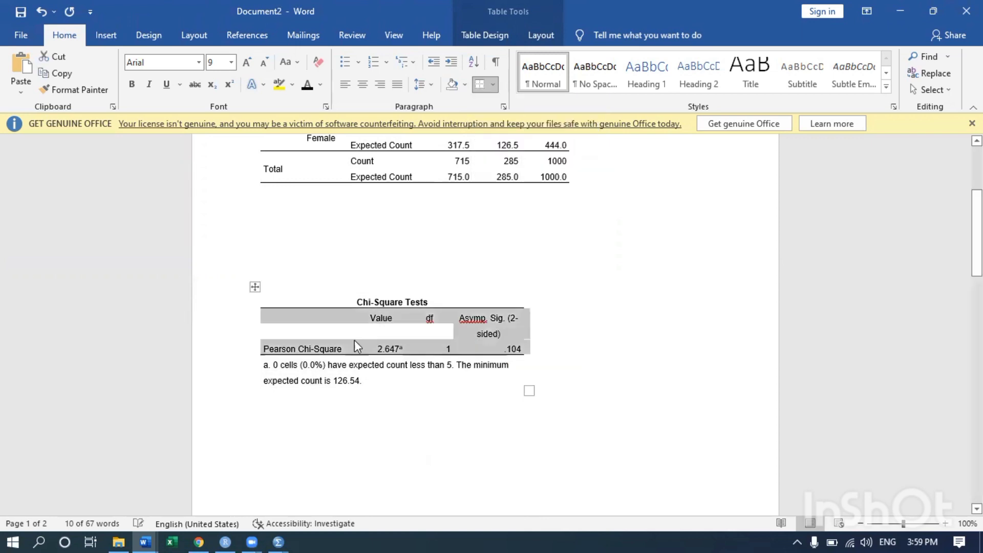
Step: Add a top border to the Pearson Chi-Square row to separate it from the header row
left_click(266, 349)
left_click_drag(266, 349, 524, 350)
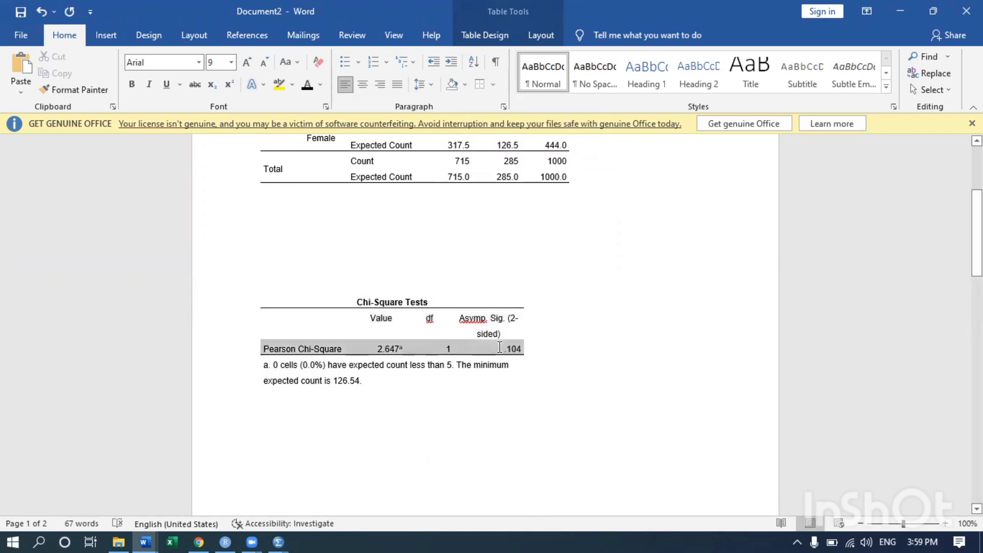
left_click(481, 89)
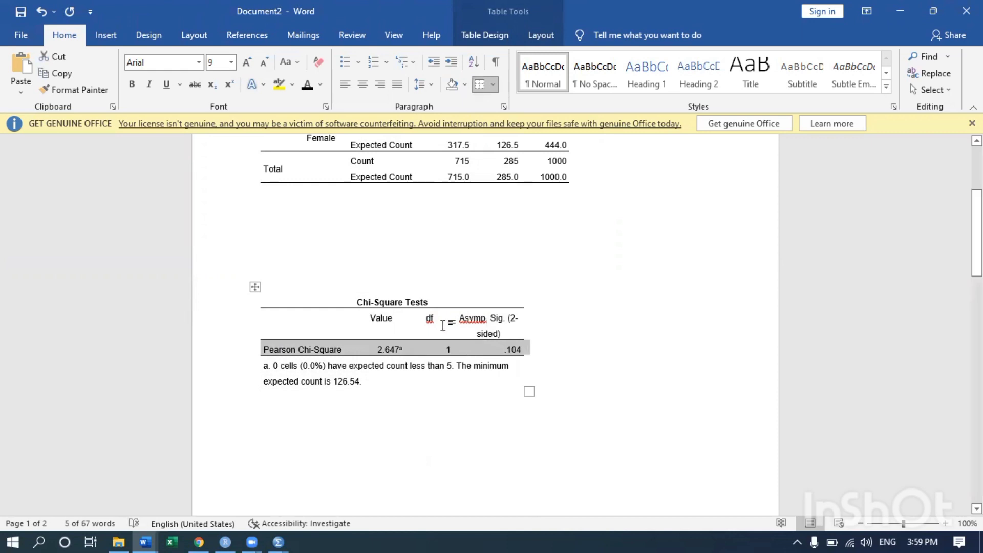
left_click(466, 325)
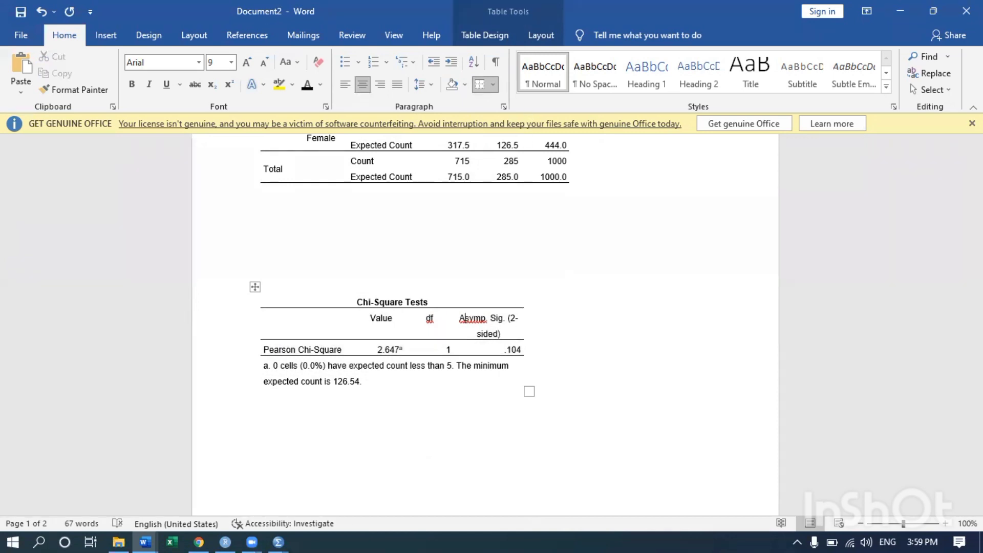
Step: Dismiss the Get Genuine Office notice above the document
left_click(972, 123)
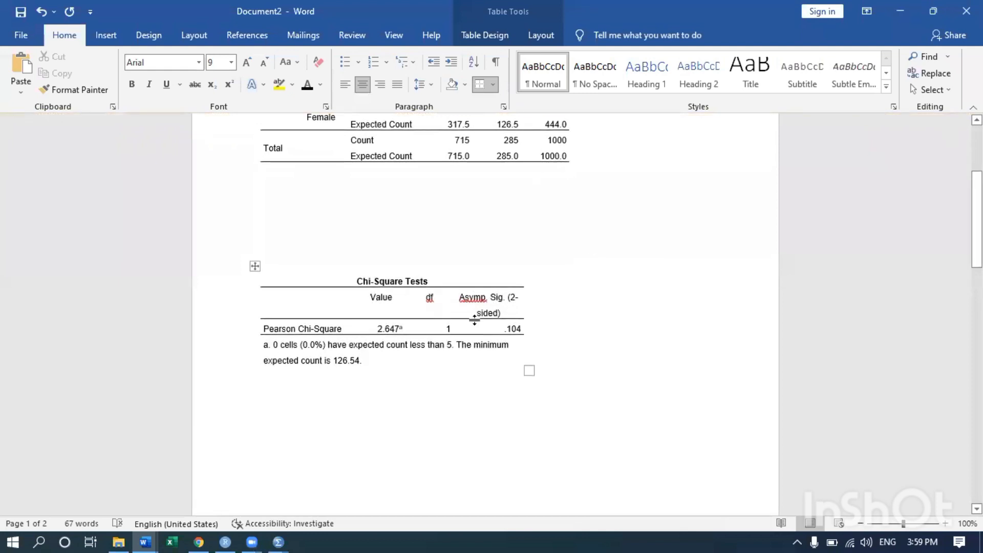
scroll(482, 311, "up", 1)
scroll(483, 311, "down", 1)
left_click(484, 313)
double_click(490, 313)
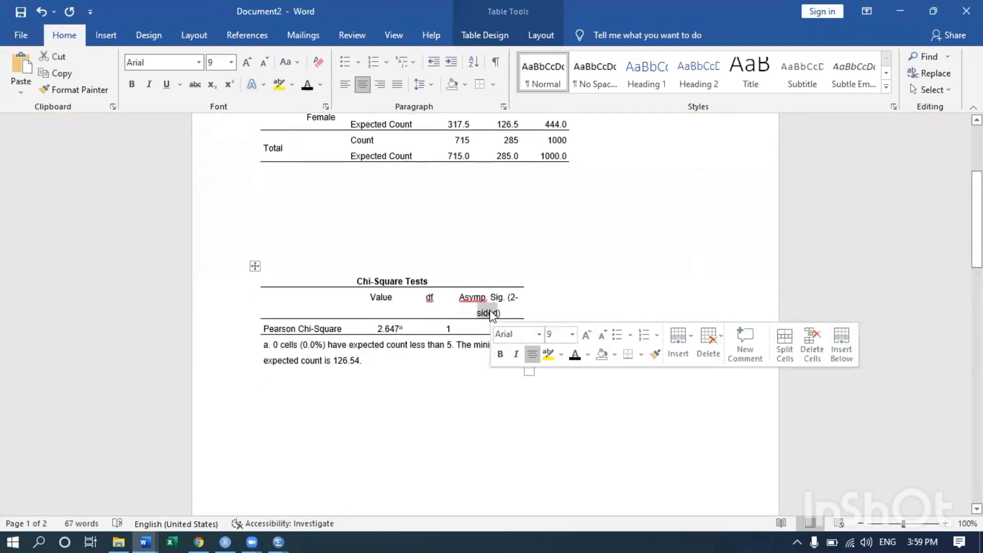
left_click(456, 279)
scroll(456, 257, "up", 5)
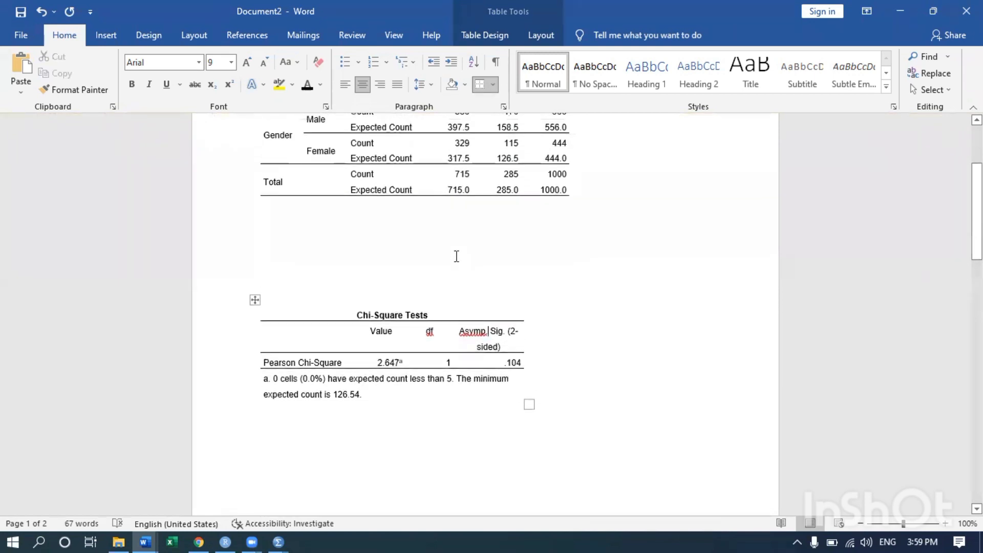
scroll(451, 326, "down", 2)
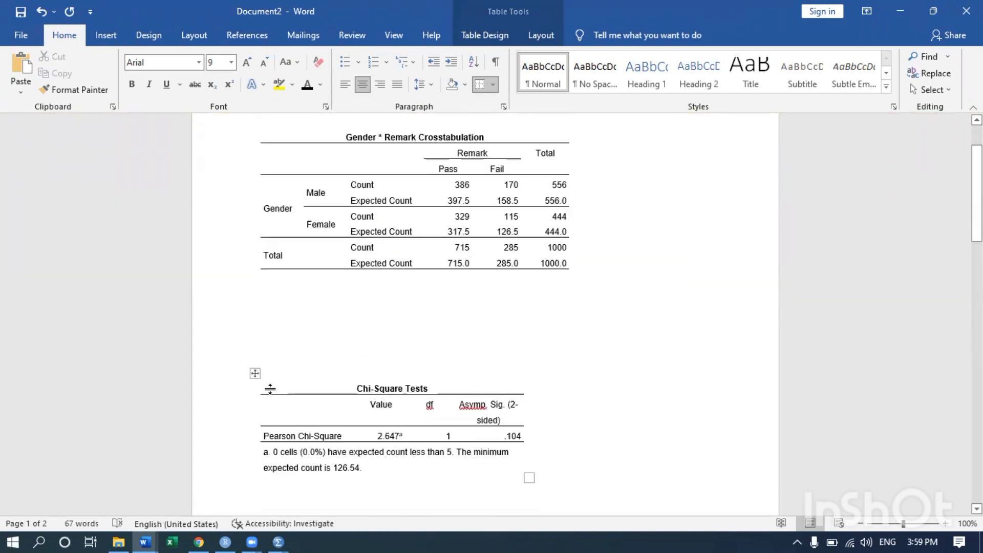
mouse_move(265, 399)
left_mouse_down()
mouse_move(405, 405)
mouse_move(518, 433)
left_mouse_up()
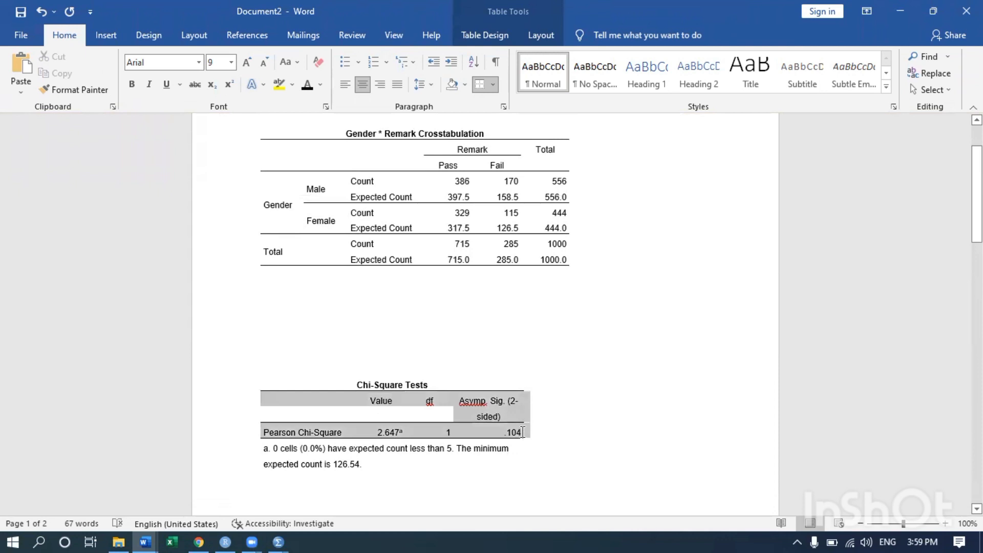
right_click(497, 405)
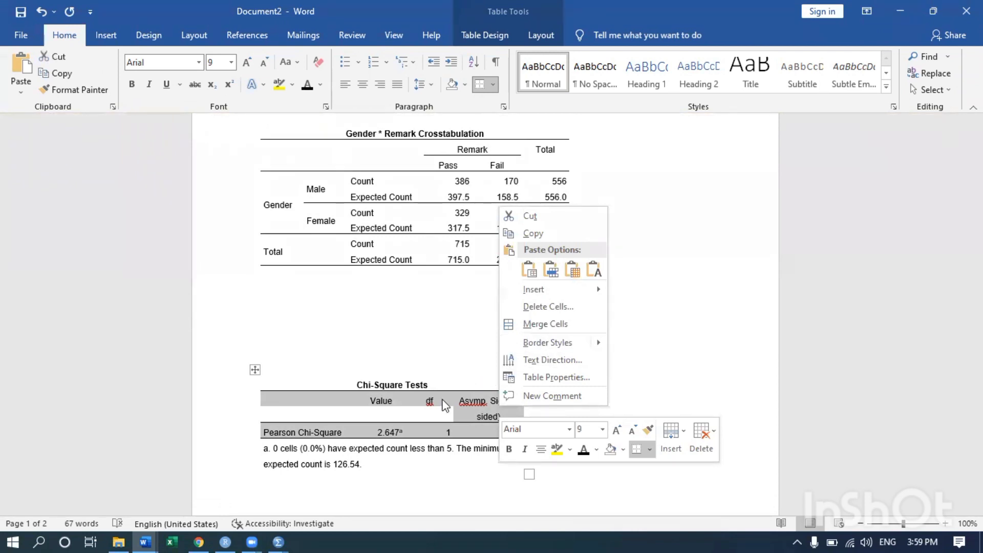
key("Escape")
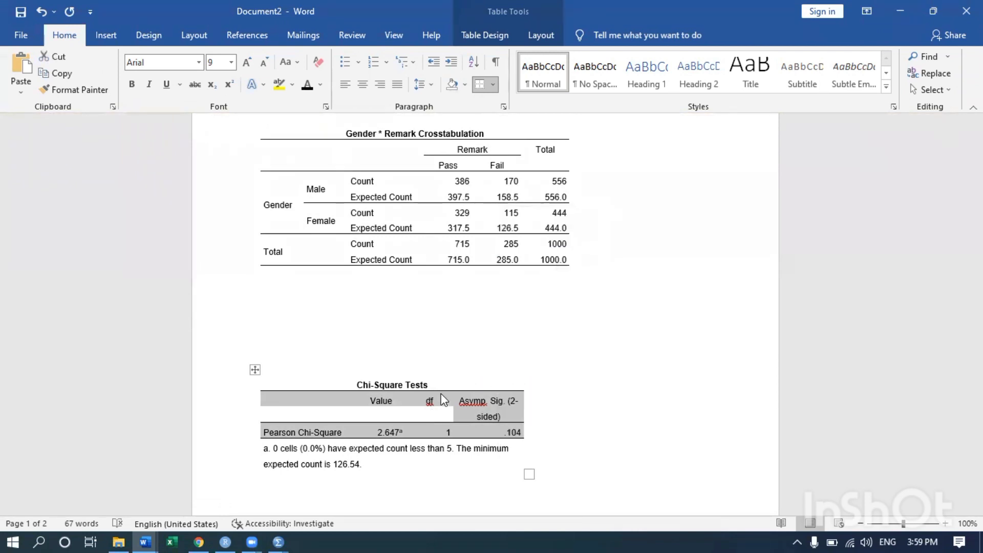
left_click(420, 327)
Step: Write "The 2 by 2 contingency table for gender and remarks are given in Table 1." above the crosstabulation
scroll(420, 327, "up", 3)
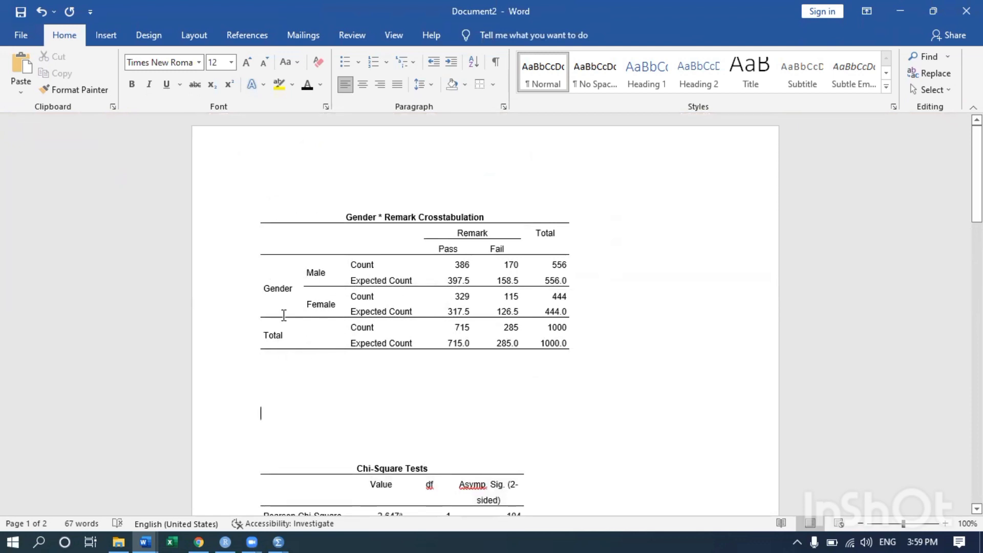
left_click(402, 188)
key("Return")
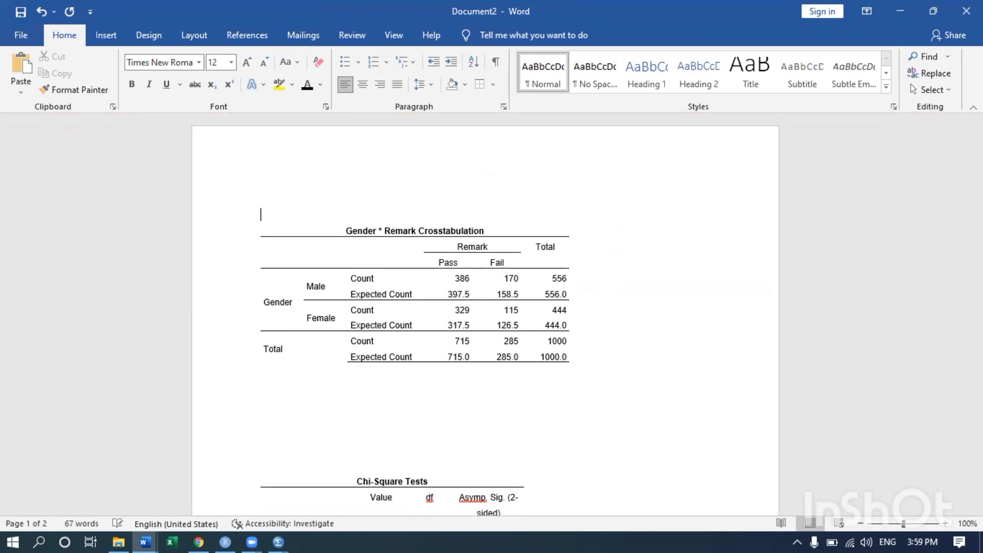
type("The 2 by ")
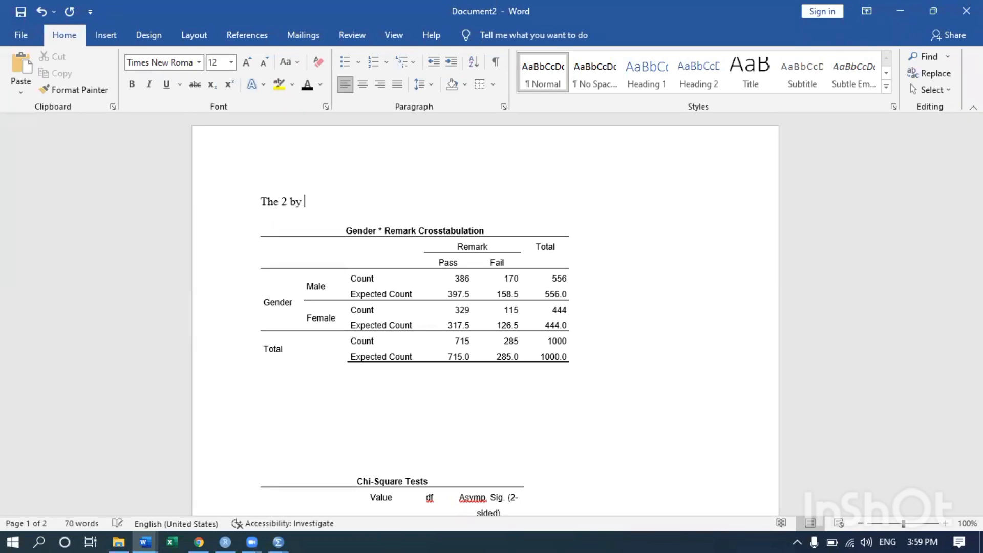
type("2 contingency ")
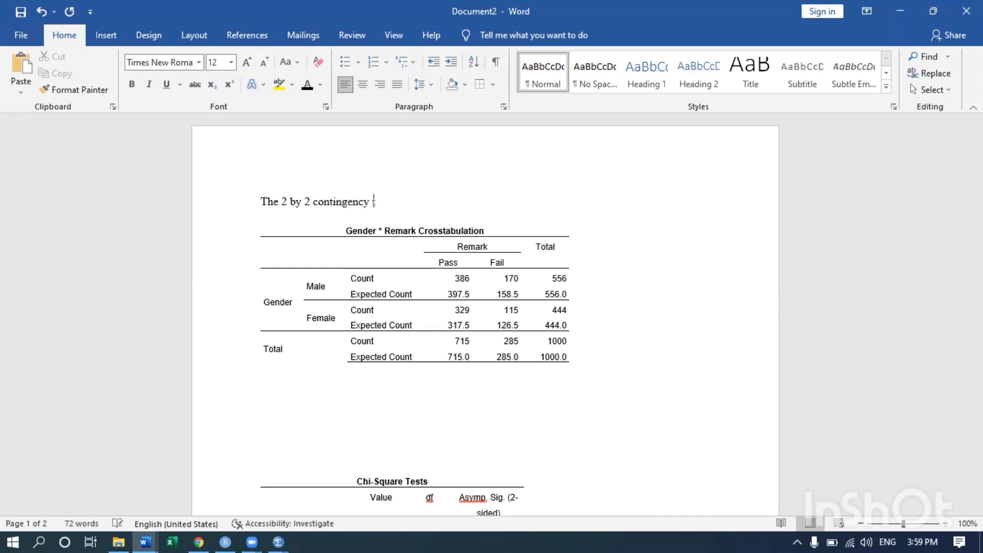
type("table for gender and rm")
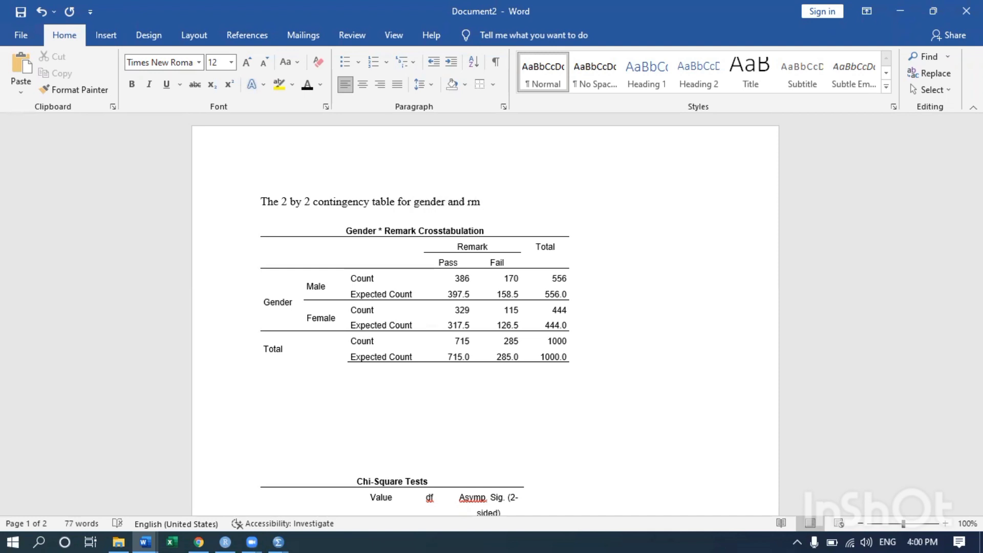
key("BackSpace")
type("emarks are given in Table 1.")
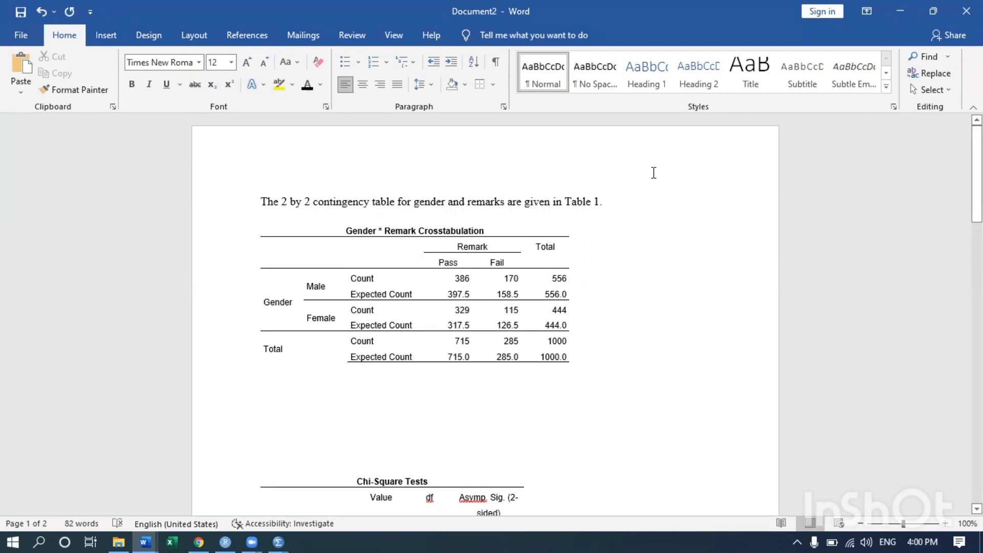
Step: Continue the introductory paragraph with "The number of student that passed for male is 386 with an expected frequency of 397.5, while those"
type("The")
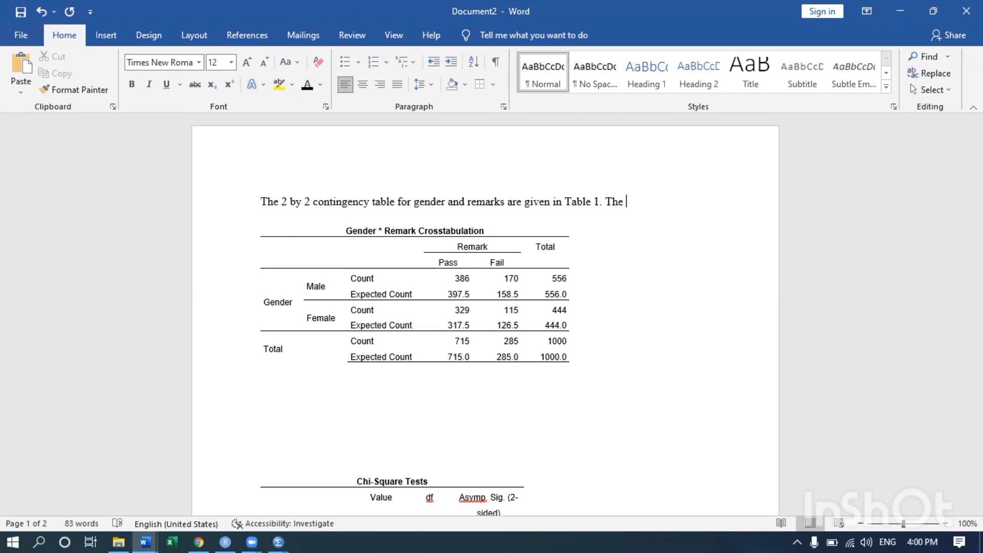
type("cal")
key("BackSpace")
key("BackSpace")
key("BackSpace")
type("number of student")
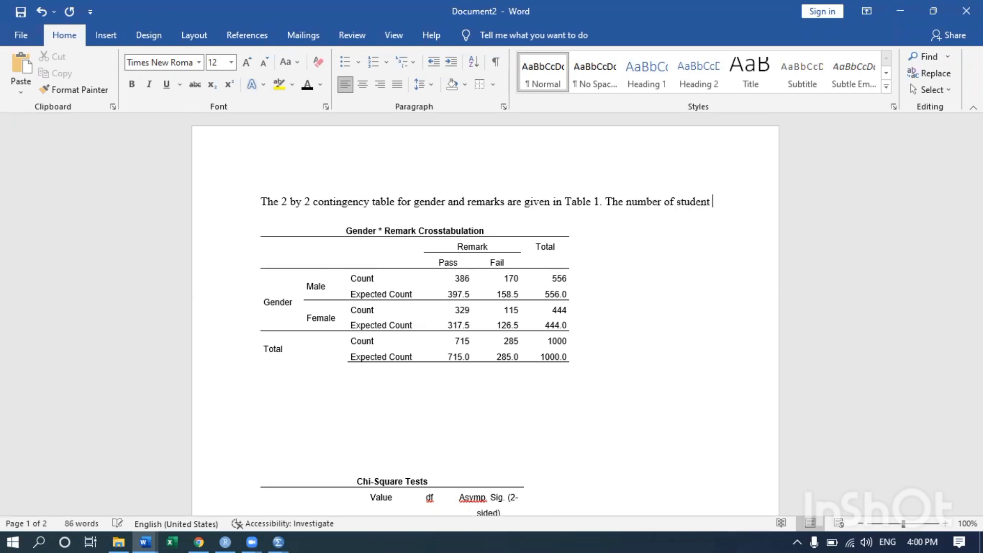
type(" that")
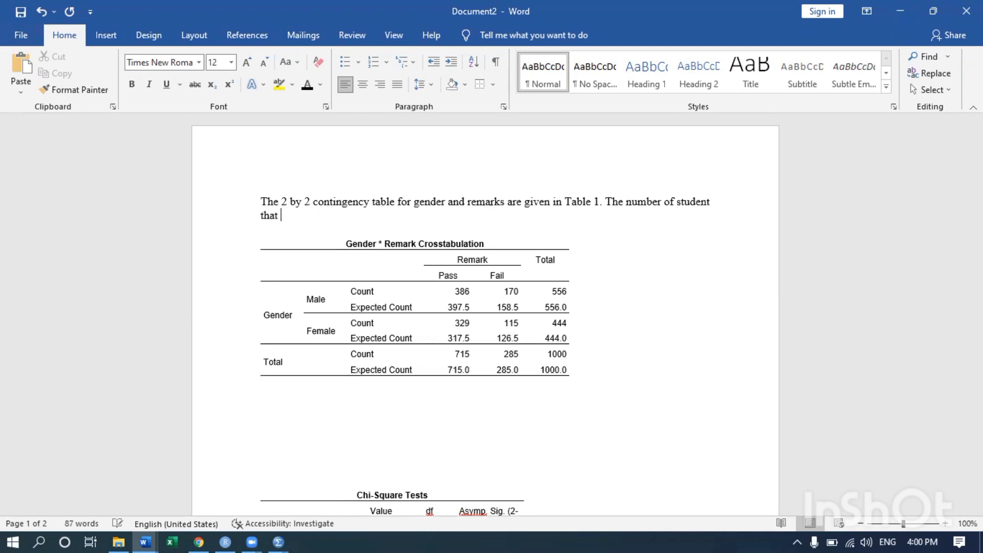
type(" passed and fail")
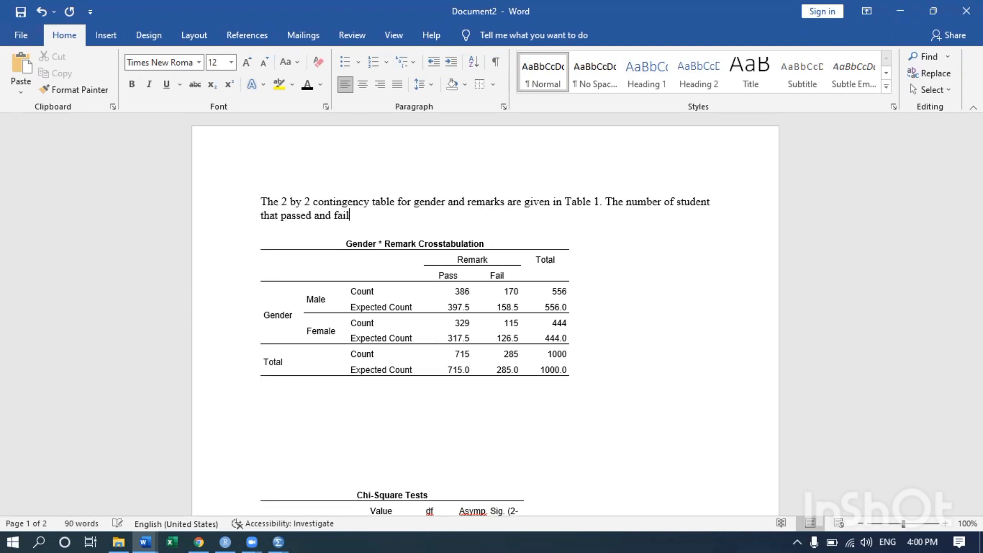
key("BackSpace")
key("BackSpace")
key("BackSpace")
key("BackSpace")
key("BackSpace")
key("BackSpace")
type("or male")
type("is 386 with")
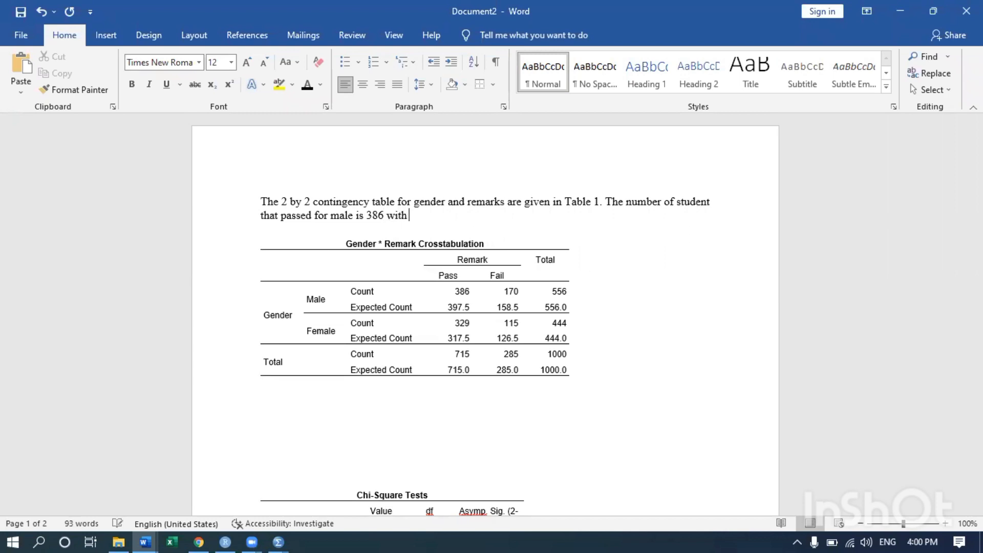
type(" an expected frequency ")
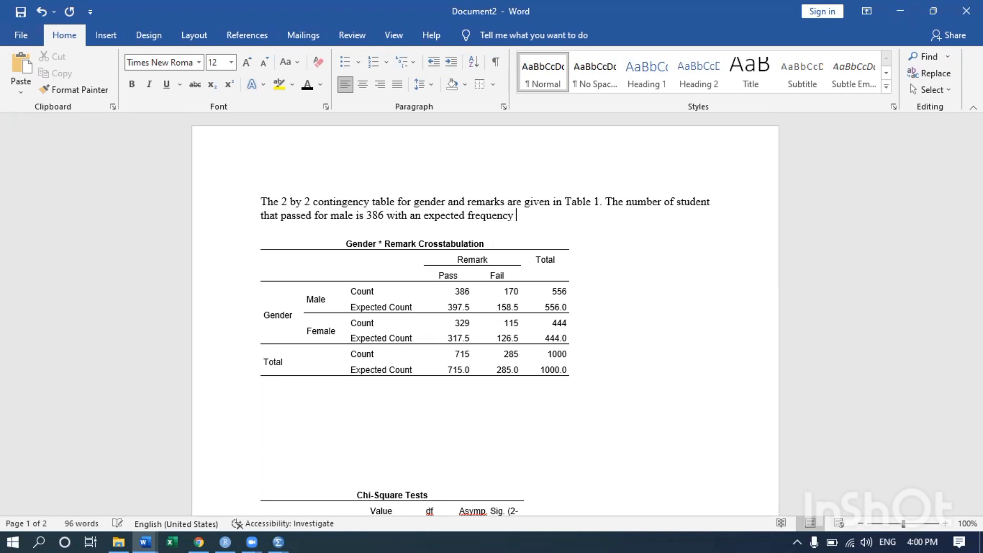
type("of 397.5, while those t")
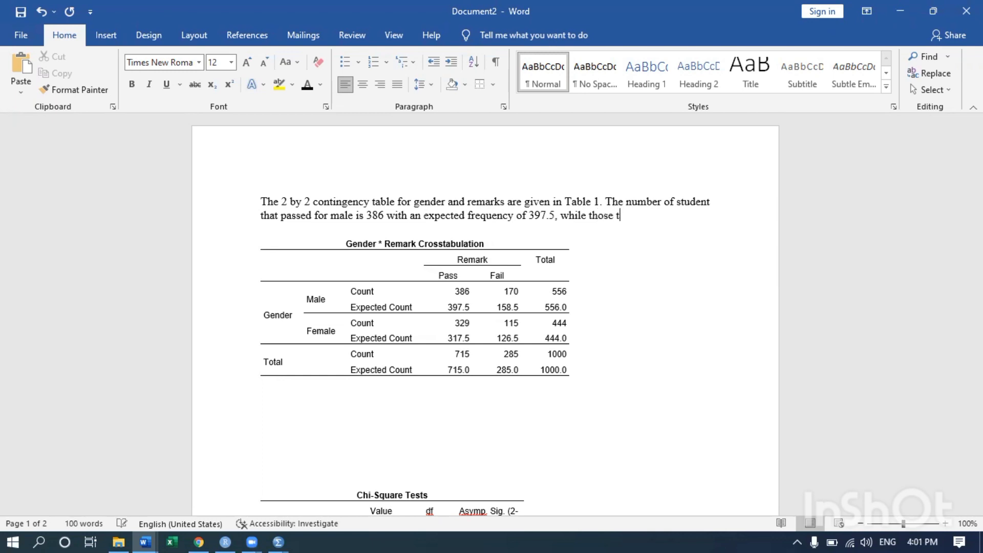
Step: Complete the sentence with "that failed for male is 170 with an expected frequency of 158.5"
type("hat failed for male ")
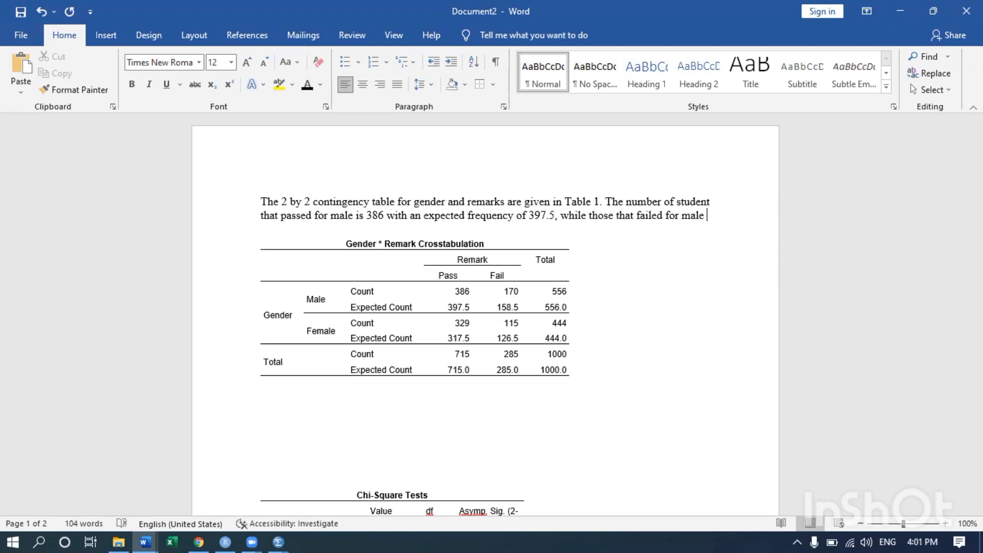
type("is ")
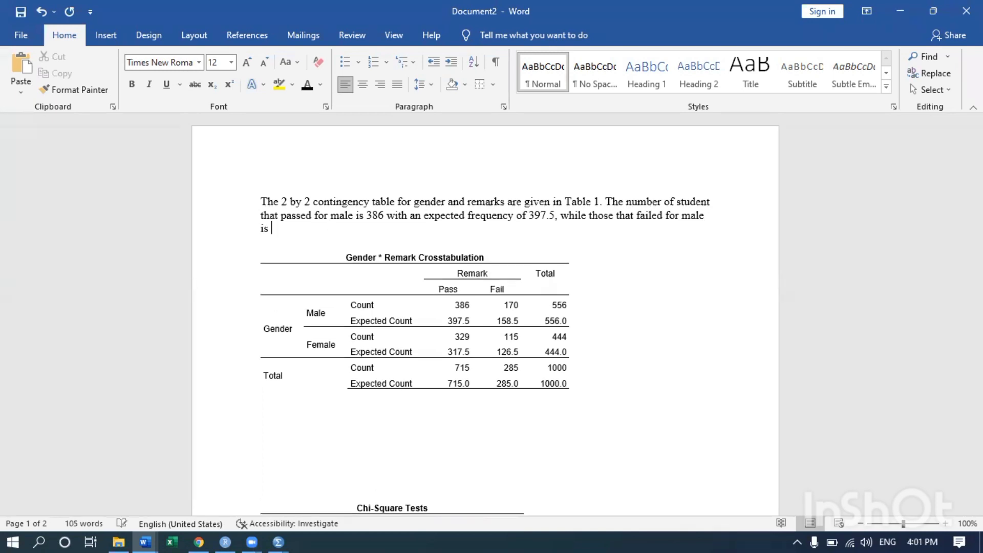
type("170 with an expec")
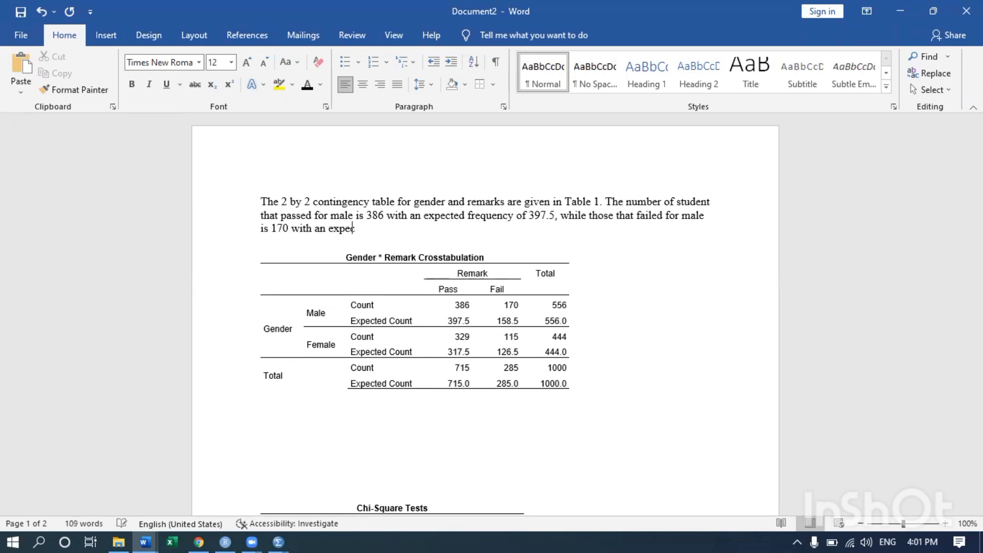
type("ted frequency")
type("of 158")
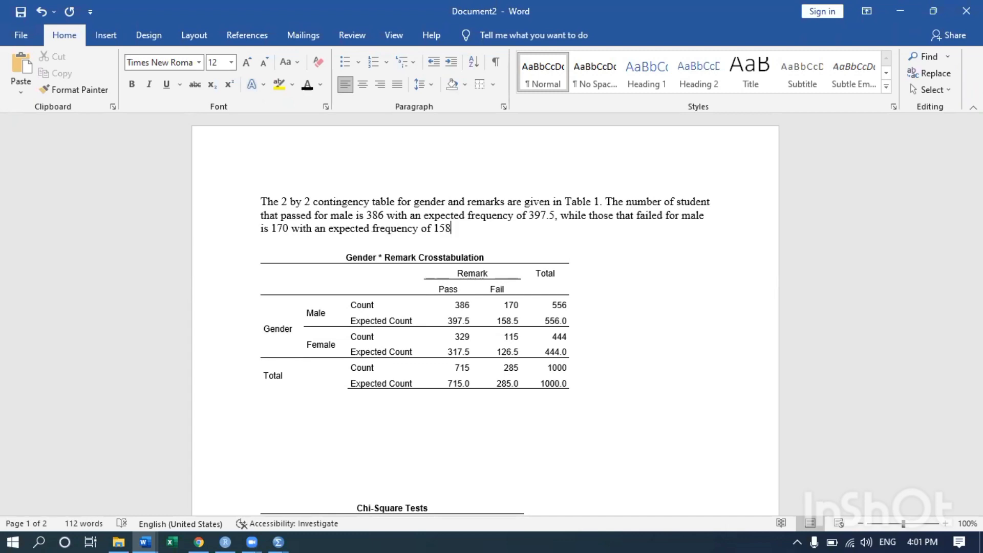
type(".5")
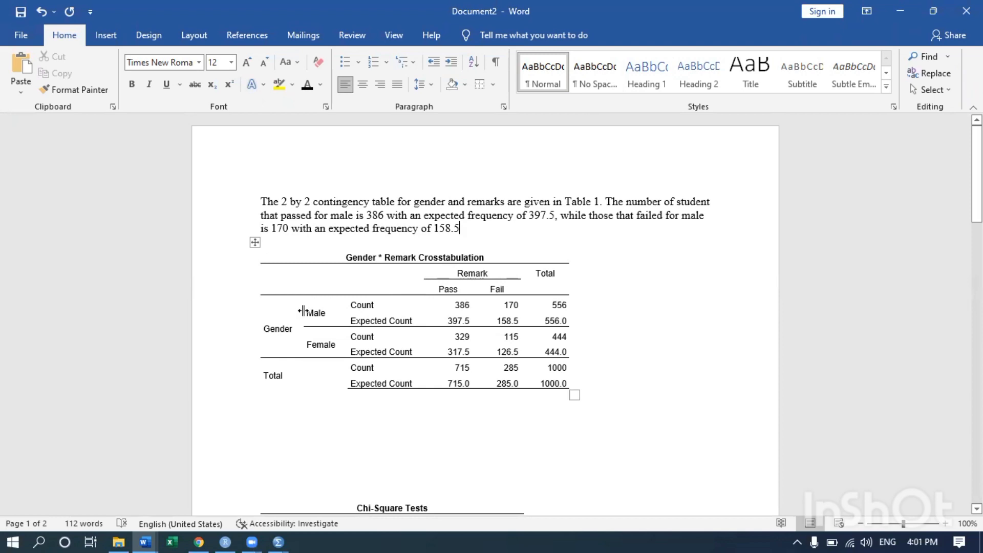
Step: Try to move the column border between Gender and Male in the crosstabulation, and undo the change
left_click_drag(304, 312, 343, 318)
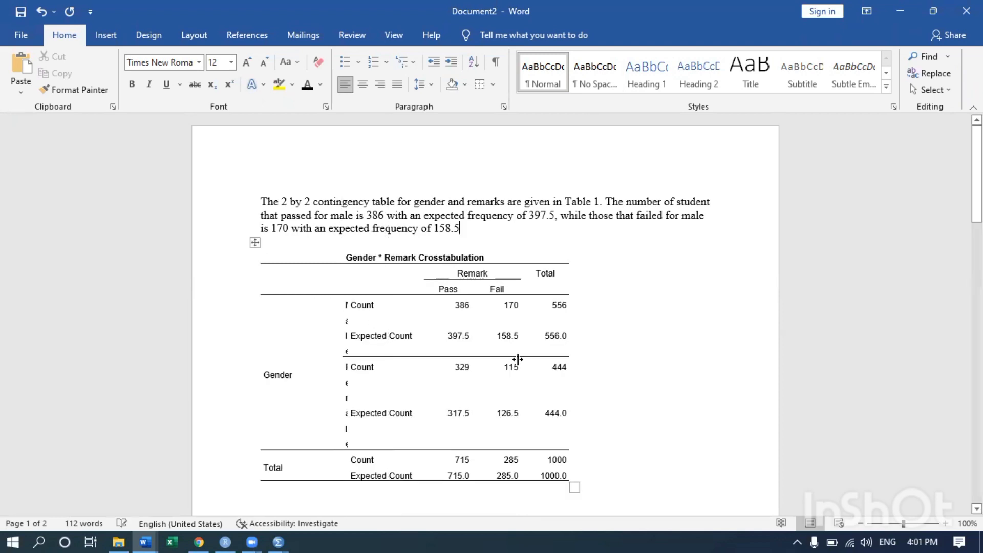
key("ctrl+z")
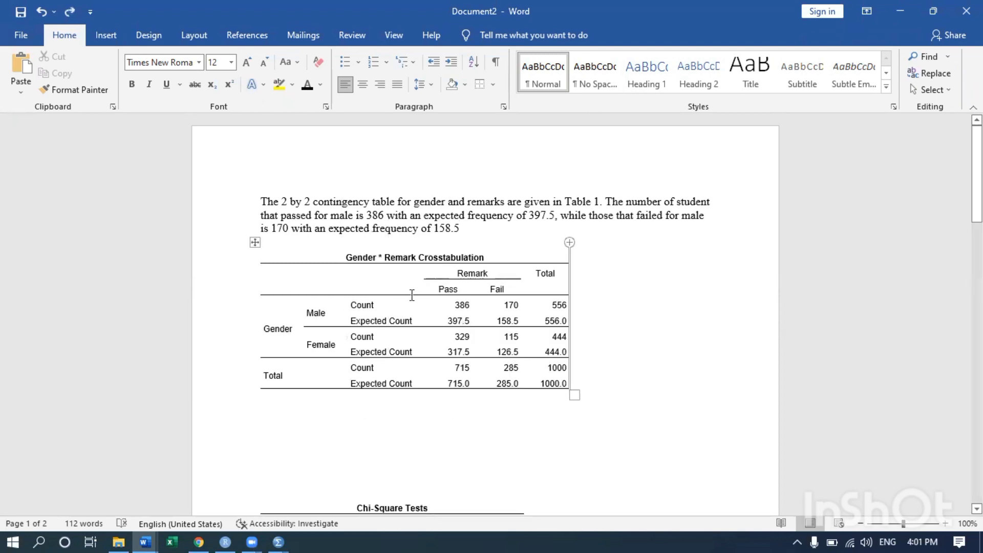
Step: Widen the Asymp. Sig. (2-sided) column of the Chi-Square Tests table so its header fits on one line
scroll(344, 301, "down", 2)
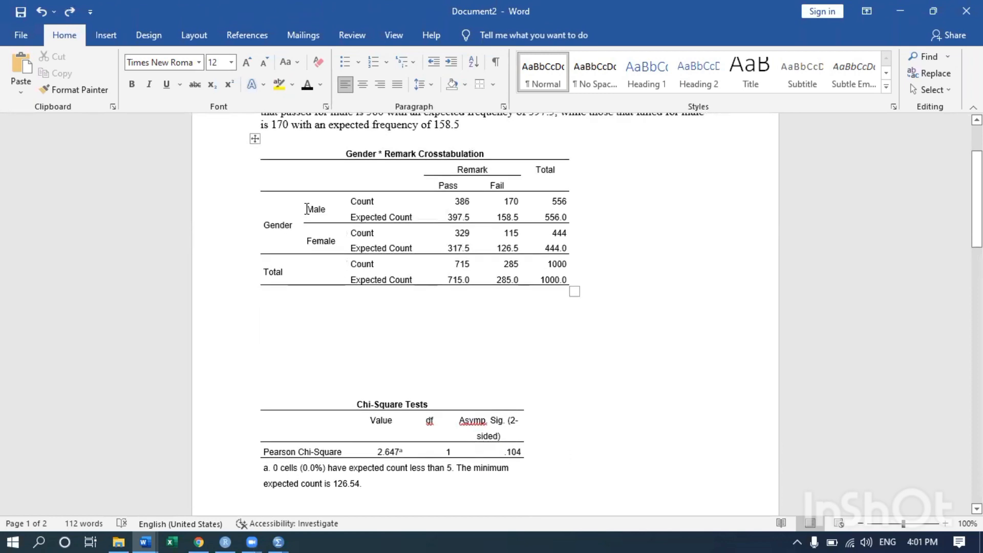
left_click(451, 449)
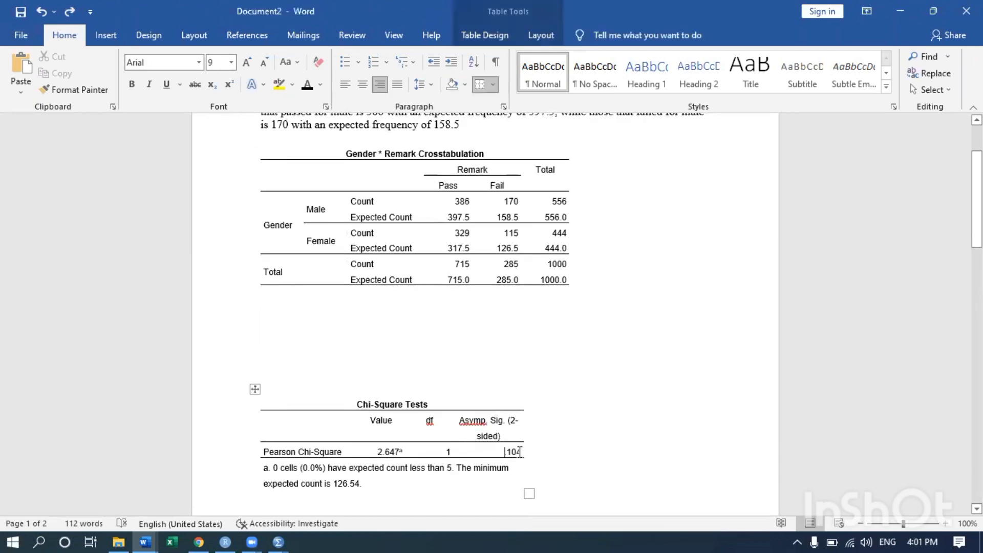
left_click_drag(524, 450, 589, 449)
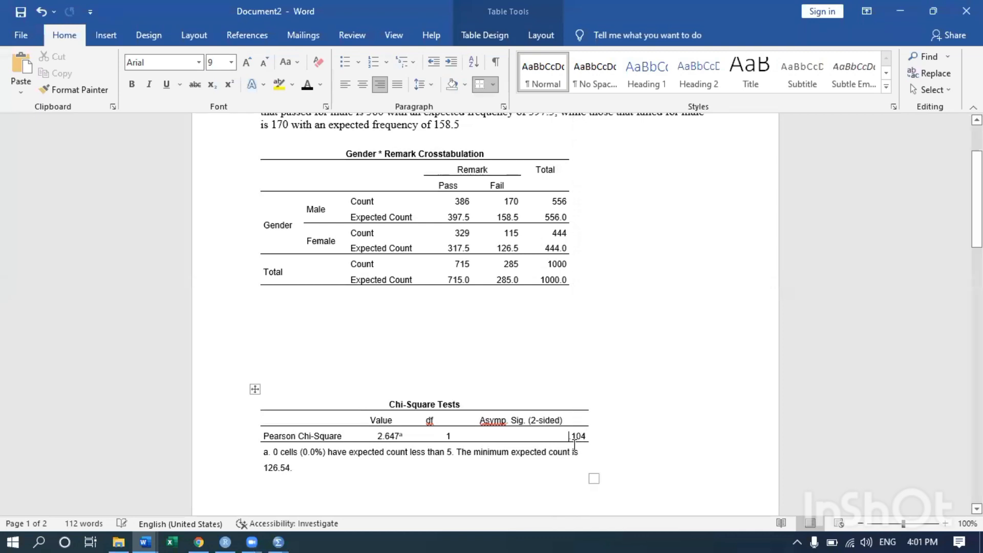
Step: Set the paragraph above the crosstabulation to 1.5 line spacing and end its last sentence with a period
scroll(348, 226, "up", 3)
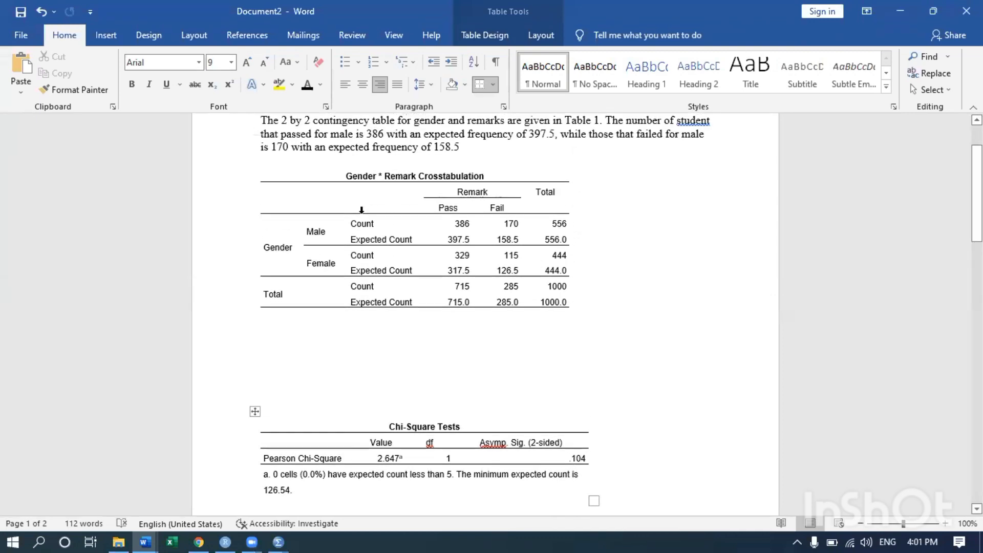
left_click_drag(261, 166, 491, 209)
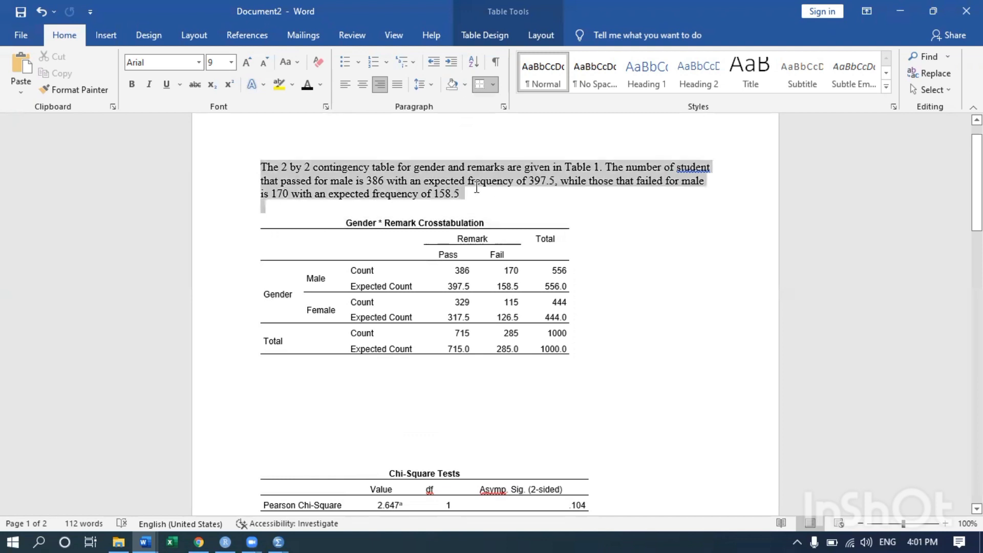
left_click(424, 86)
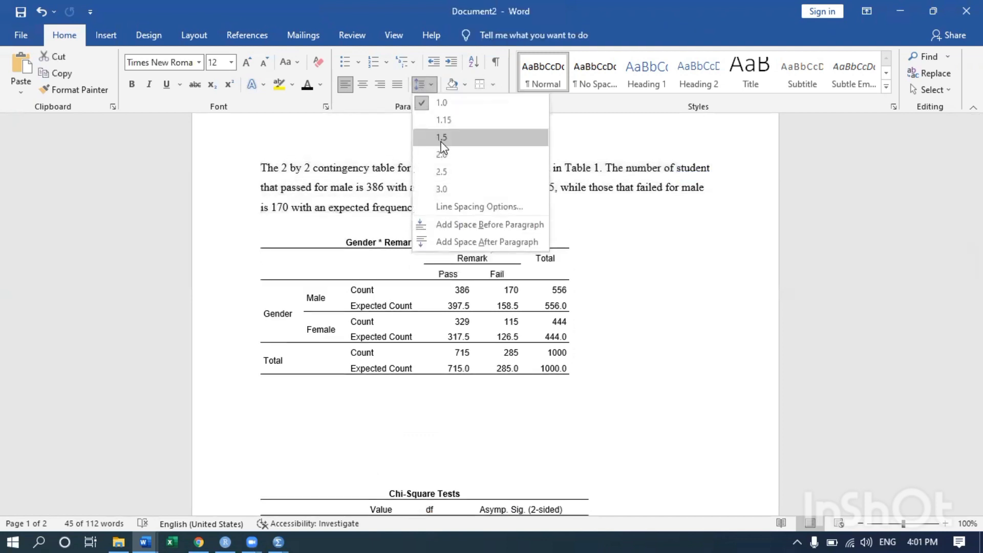
left_click(442, 144)
left_click(463, 207)
type(".")
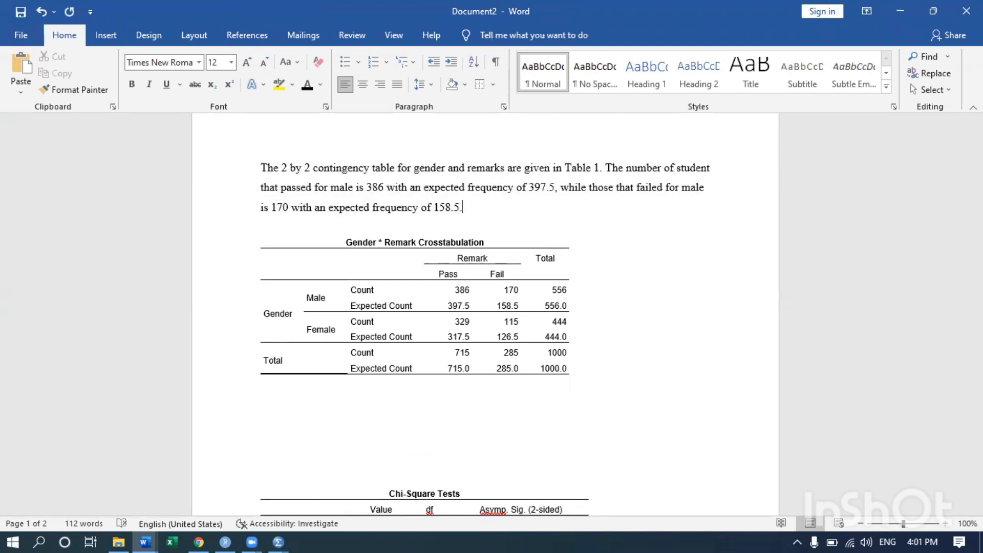
Step: Review the crosstabulation and Chi-Square Tests tables against the written sentence on male pass and fail frequencies
scroll(480, 237, "down", 1)
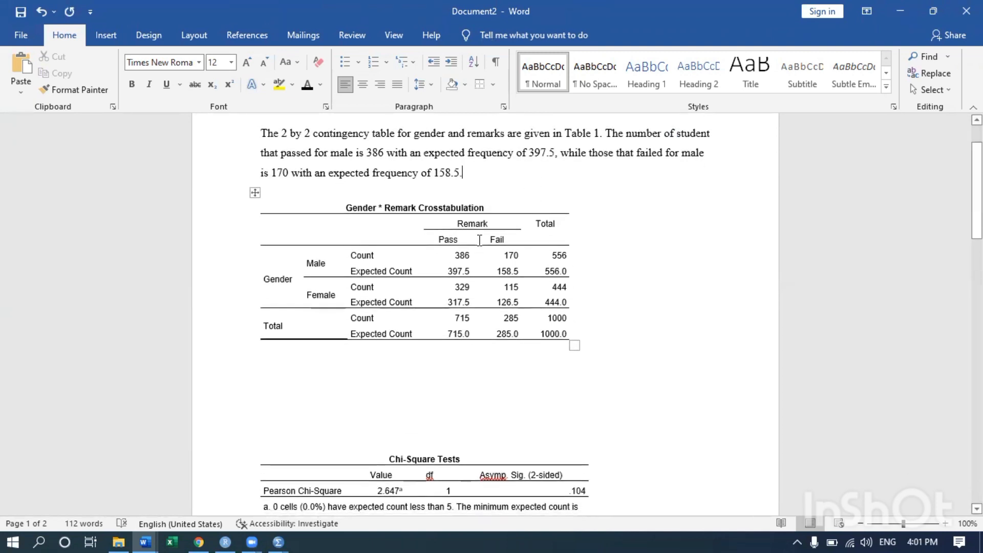
scroll(480, 239, "down", 1)
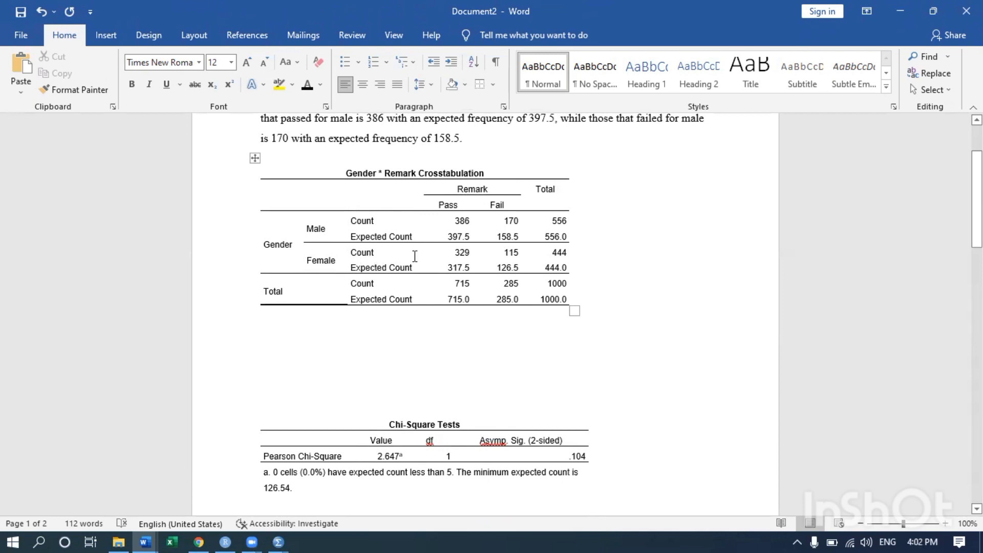
scroll(413, 260, "down", 1)
scroll(414, 260, "up", 2)
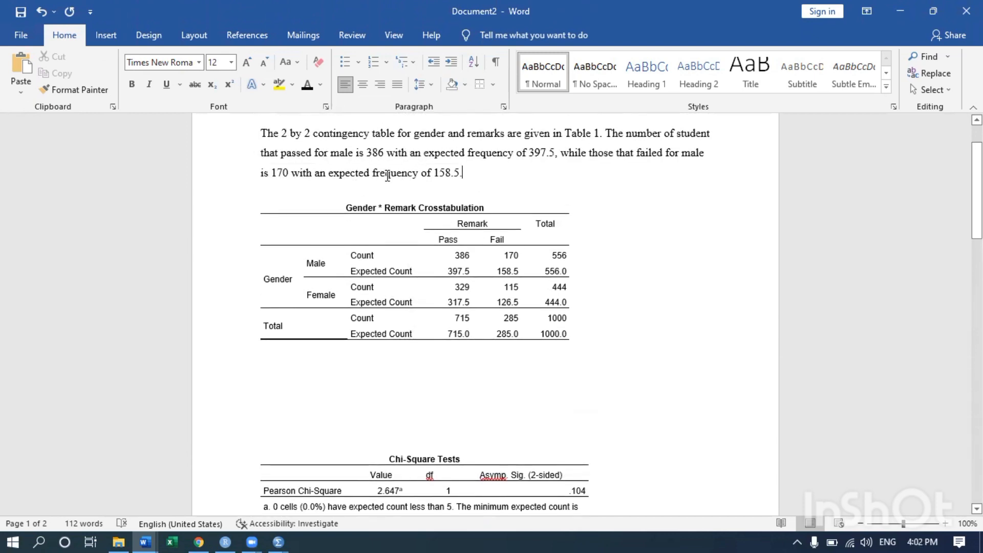
scroll(436, 264, "down", 1)
scroll(435, 266, "down", 4)
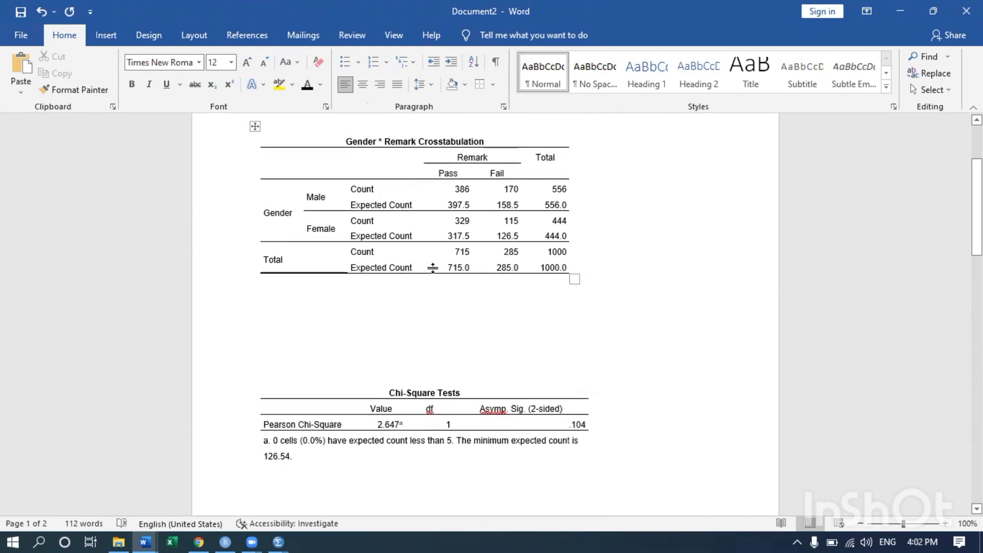
scroll(368, 277, "up", 6)
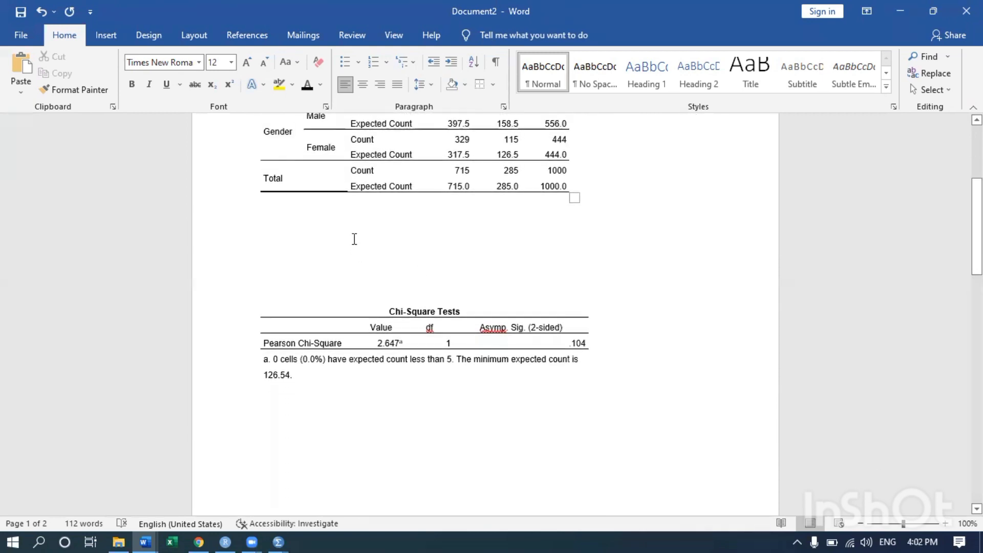
scroll(368, 199, "up", 1)
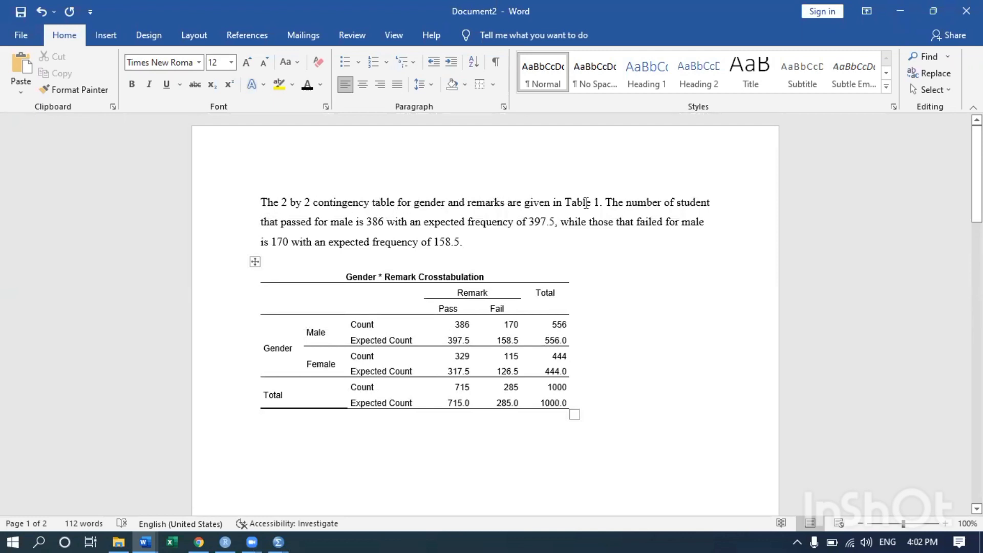
left_click(607, 202)
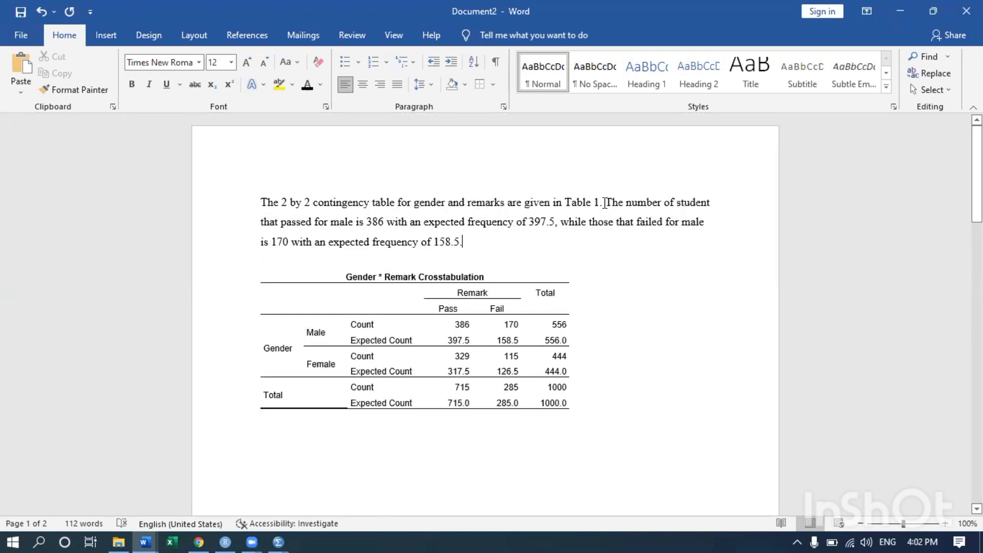
left_click(592, 240, "shift")
scroll(309, 415, "down", 2)
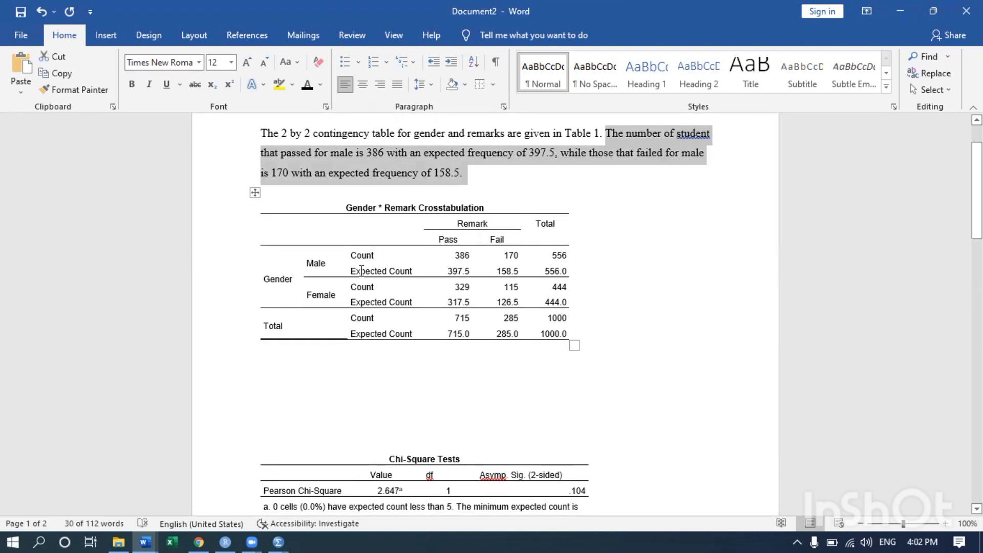
Step: Correct the flagged word "student" to "students" in the introductory paragraph using the grammar suggestion
left_click(699, 128)
right_click(698, 129)
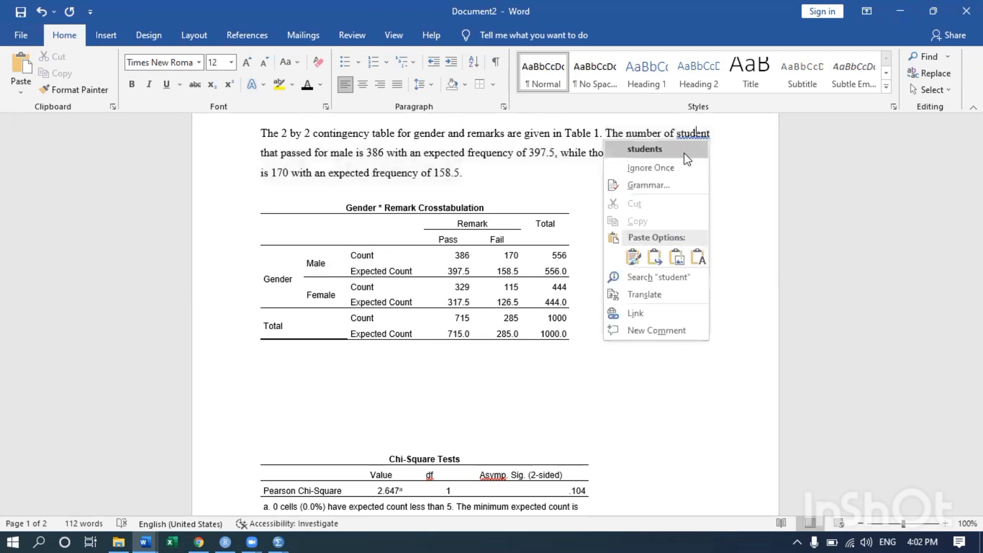
left_click(689, 146)
Step: Below the crosstabulation, write "The observed and expected frequencies were used to calculate the Chi-square test statistic and also the probability of the Chi-square test"
scroll(330, 352, "down", 1)
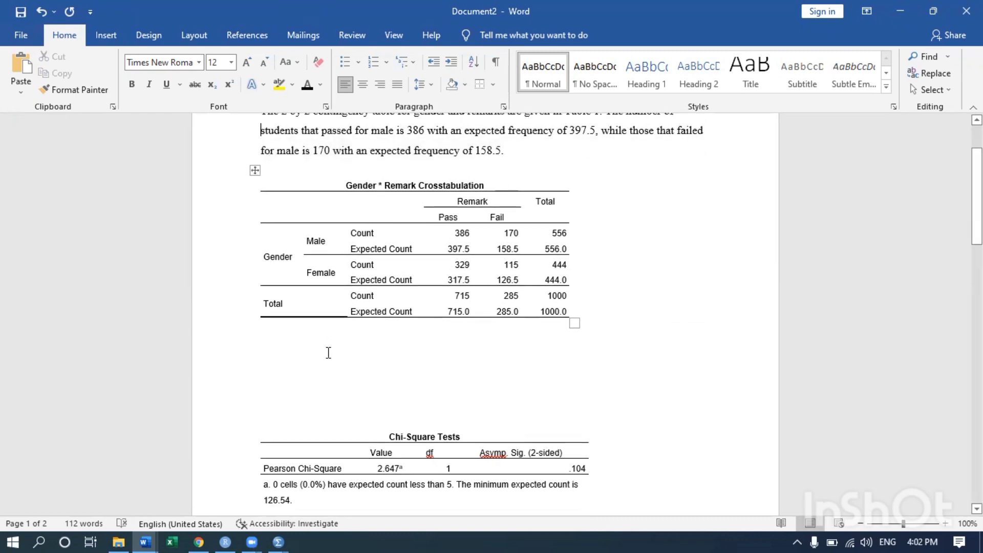
left_click(293, 346)
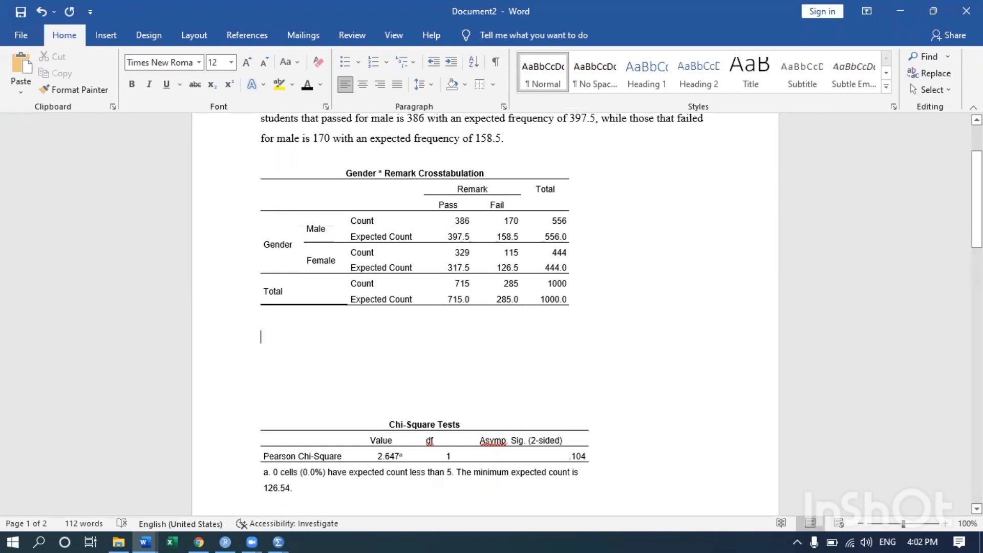
type("The")
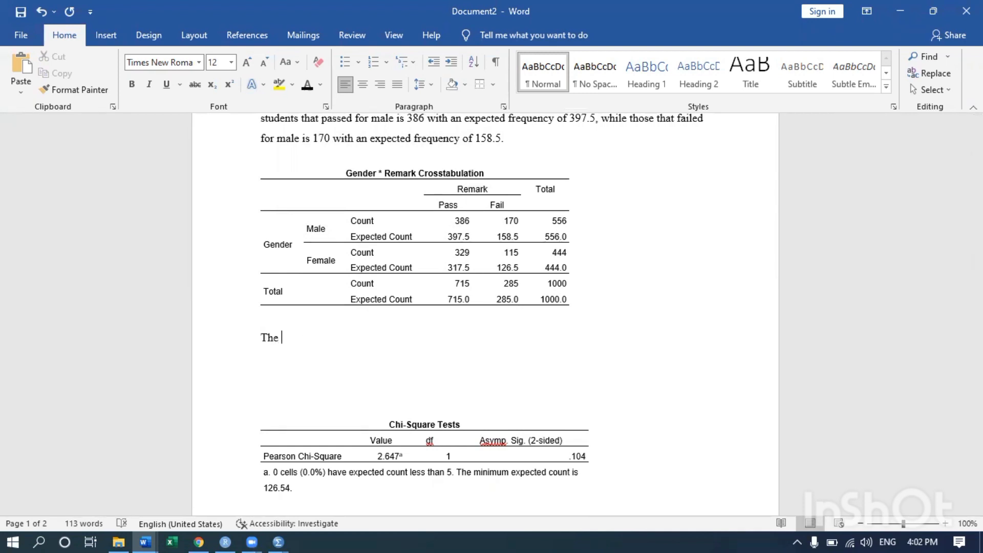
type(" observed and expected ")
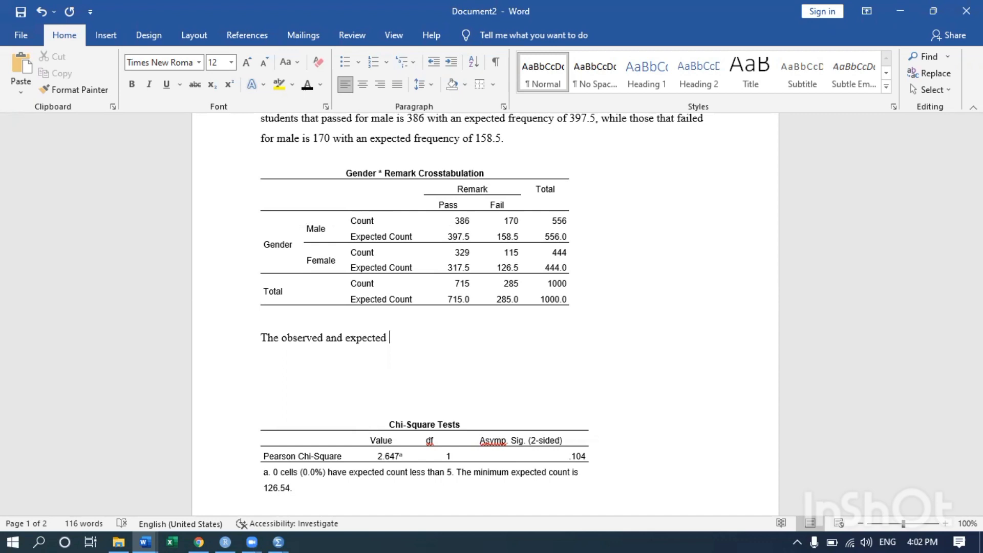
type("frequencies were")
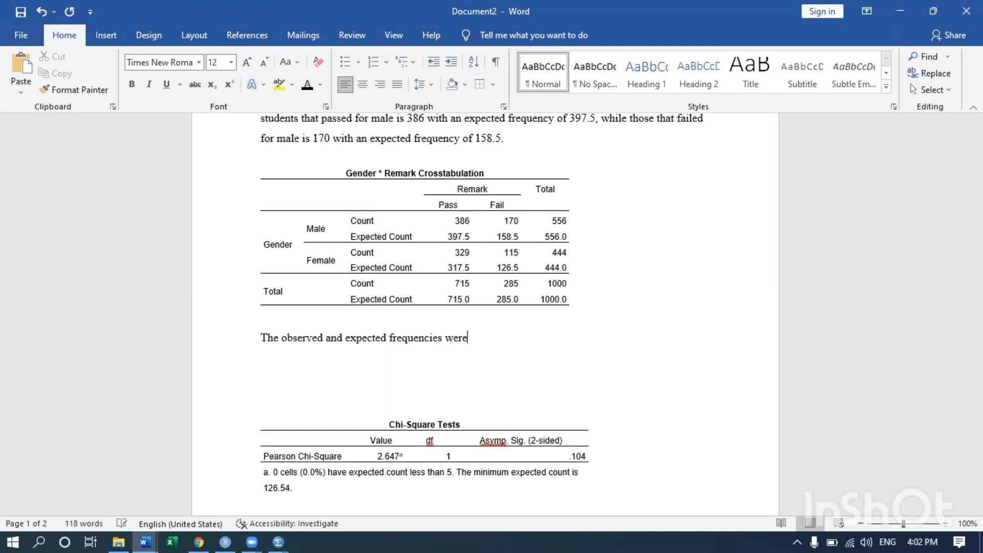
type(" used to calculate the ")
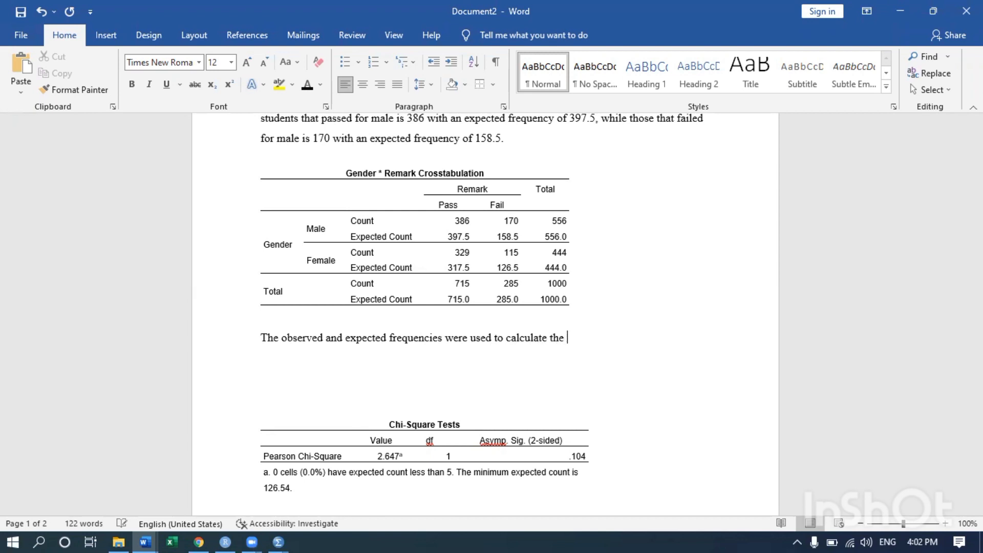
type("Chi-square test st")
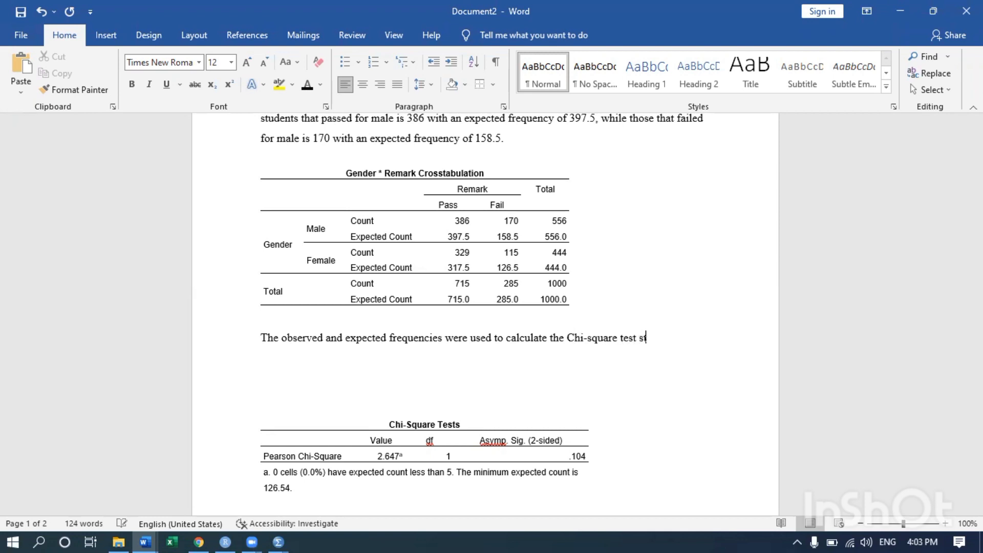
type("atistic and also t")
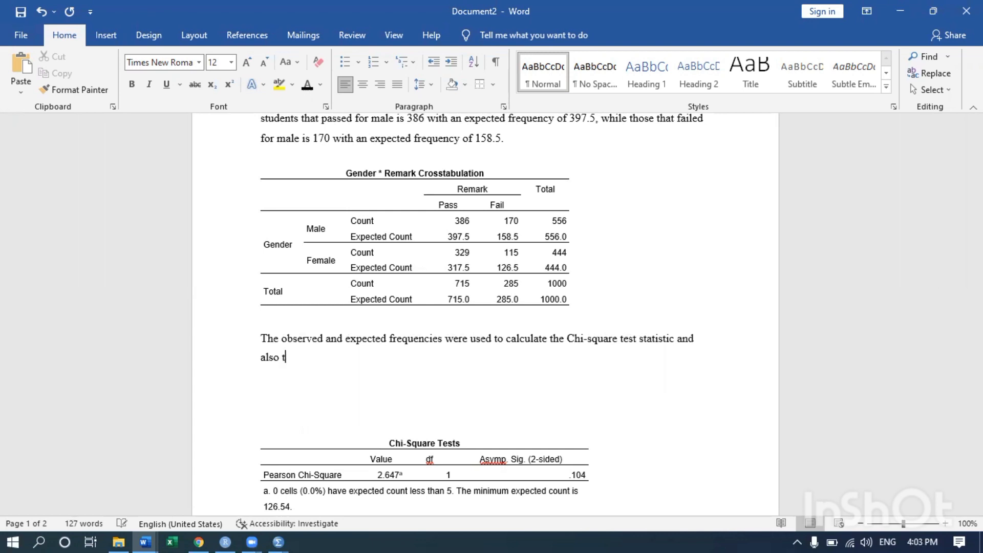
type("he probability of")
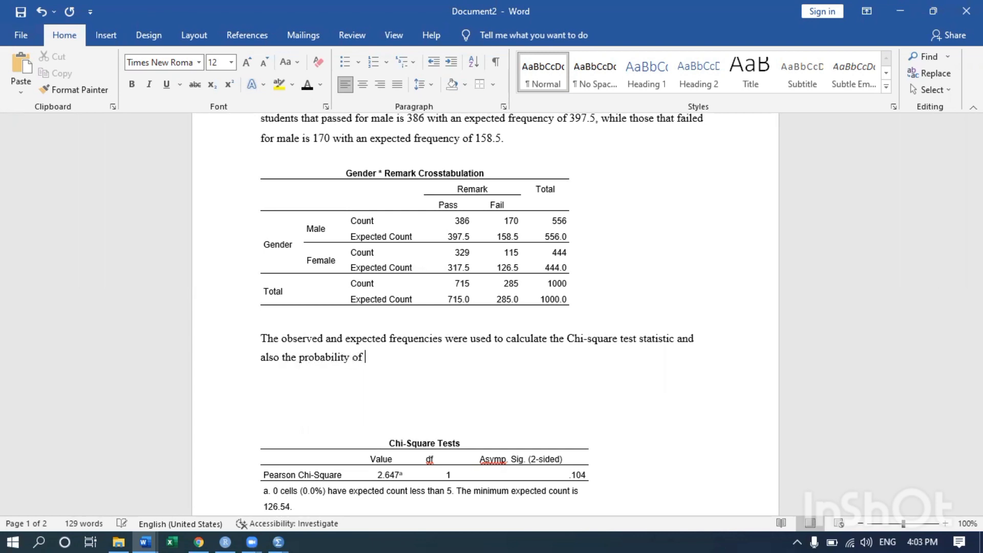
type(" the Chi-square te")
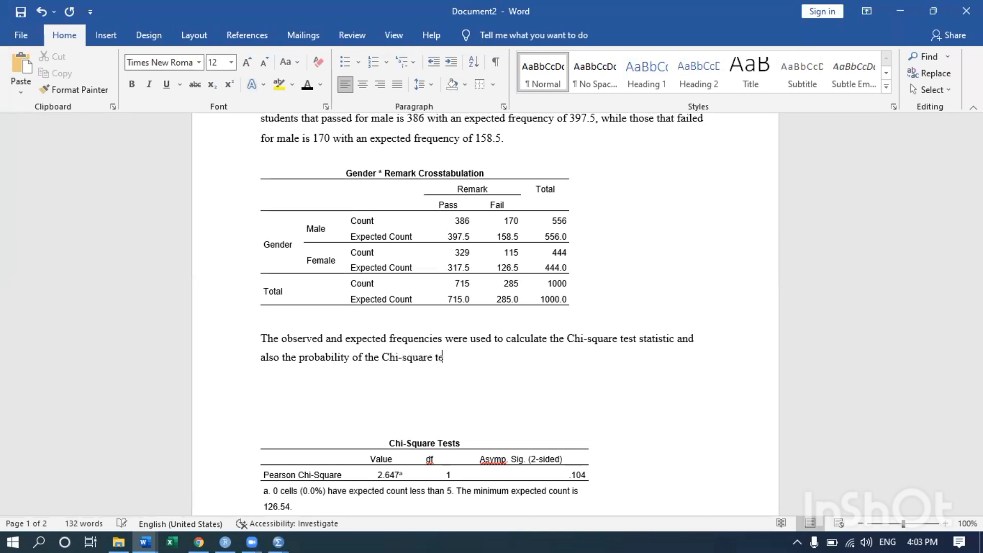
type("st")
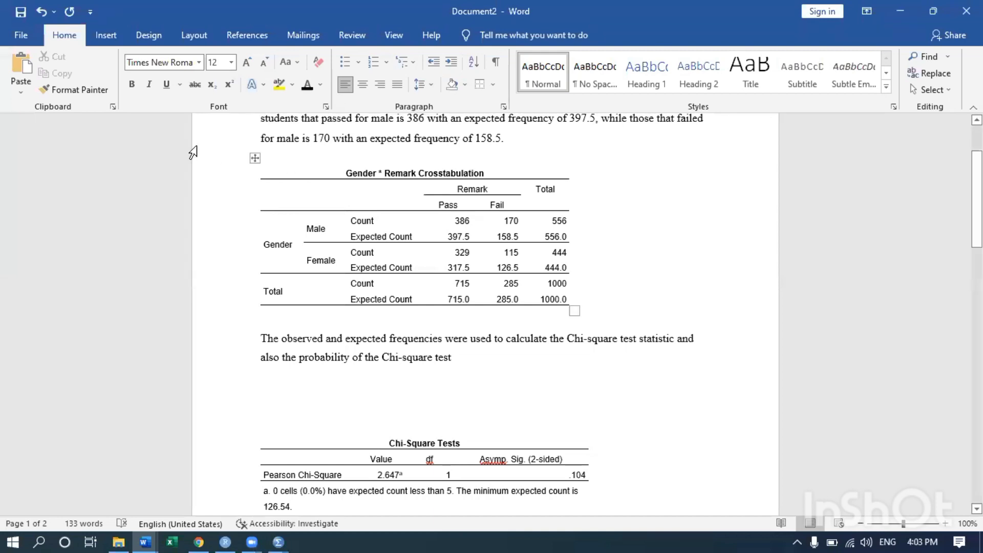
Step: Prefix the Gender * Remark Crosstabulation title with "Table 1:"
left_click(285, 165)
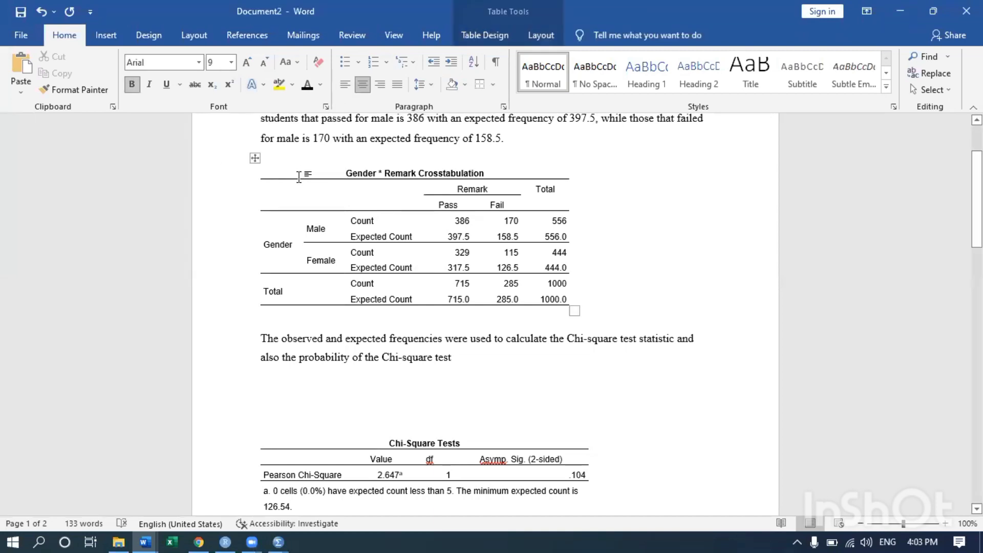
type("Table")
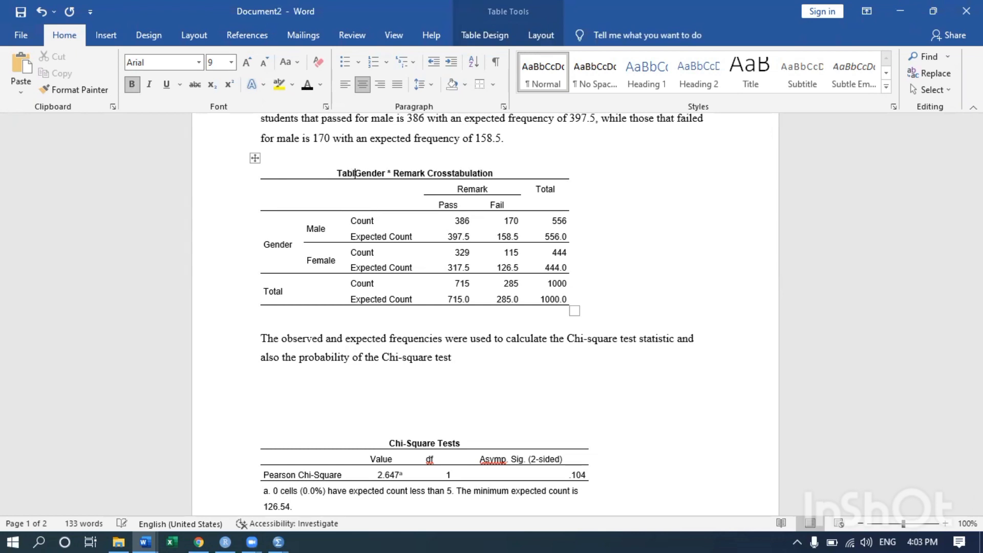
type(" 1:")
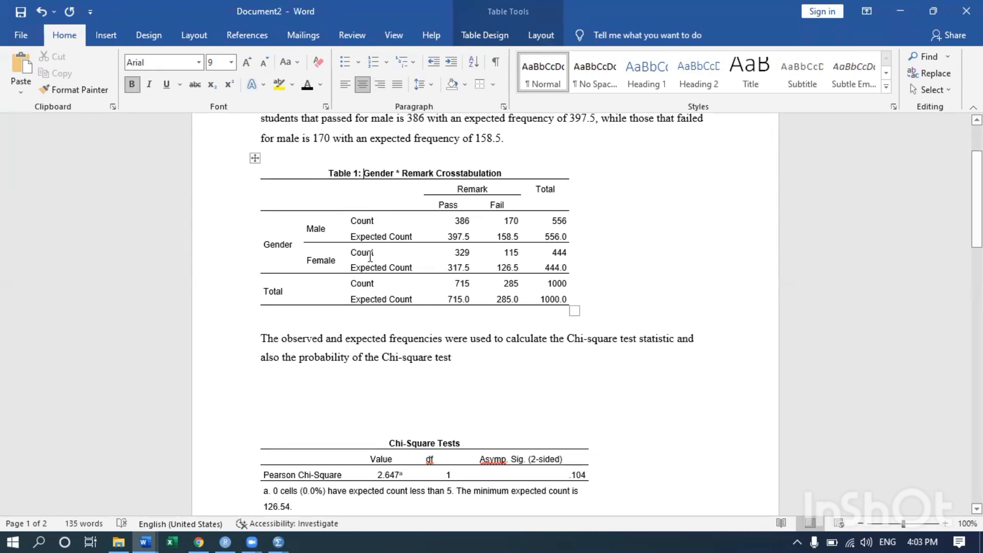
Step: Justify the introductory paragraph above Table 1
scroll(382, 215, "up", 2)
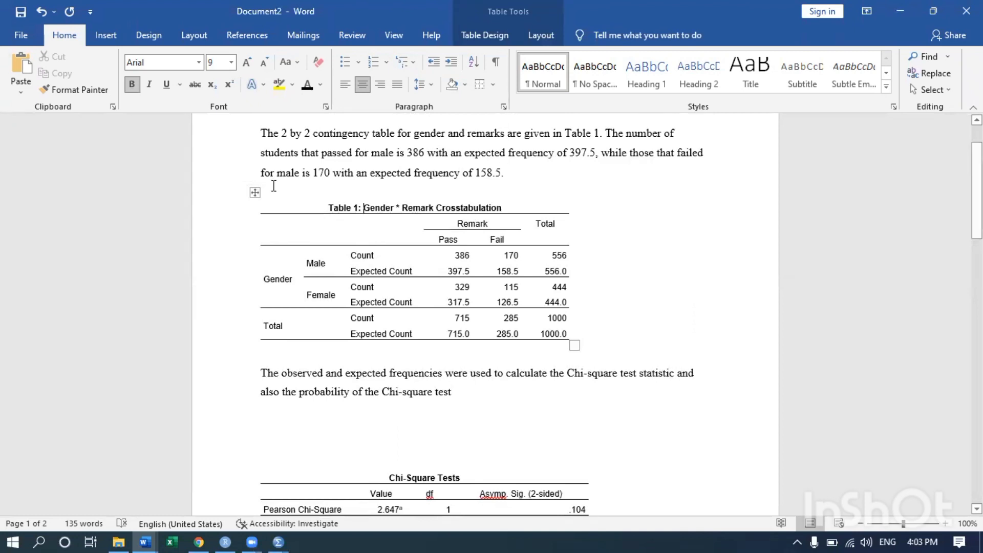
left_click_drag(278, 140, 530, 176)
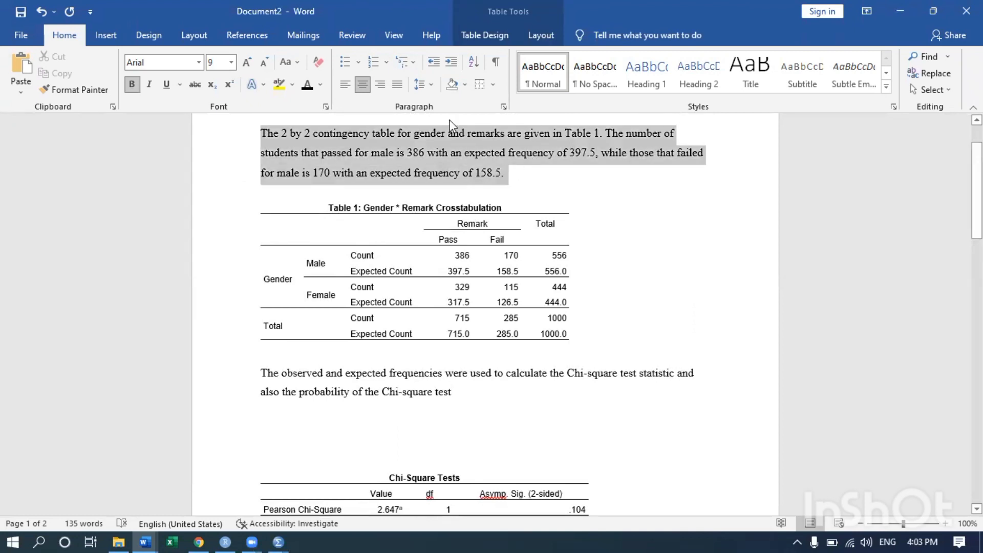
left_click(398, 87)
Step: Continue the sentence below Table 1 with "statistic as given in Table 2" and remove the extra blank lines above the Chi-Square Tests table
scroll(419, 364, "down", 3)
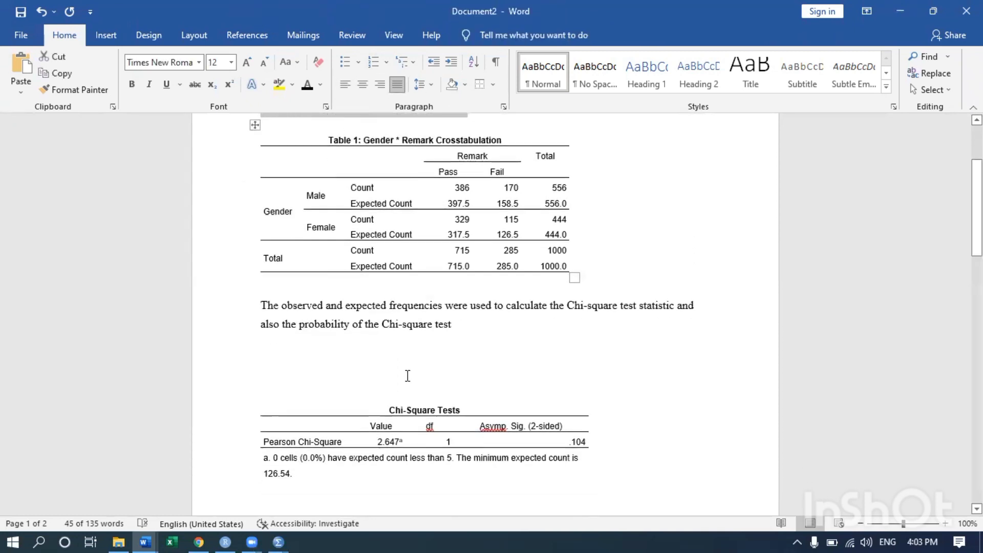
left_click(456, 329)
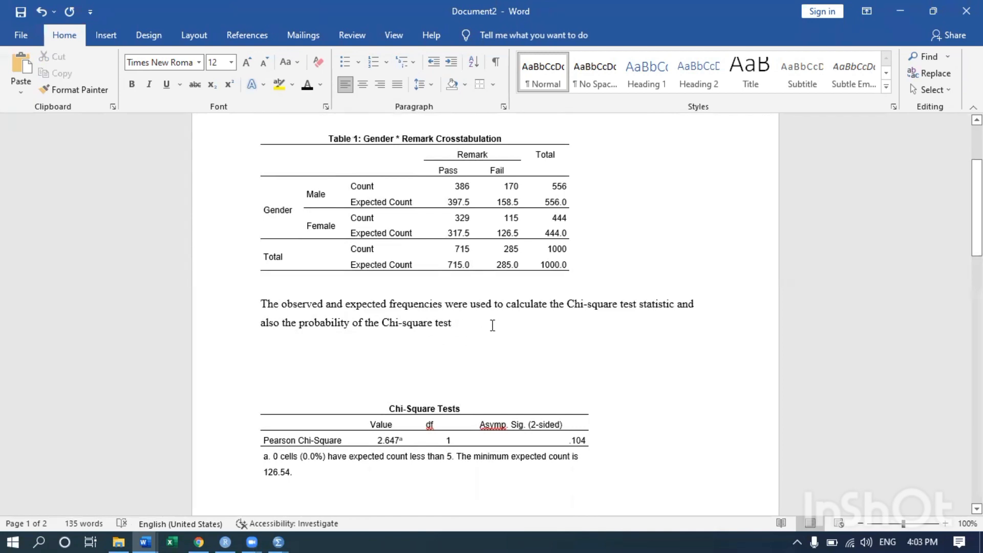
left_click(467, 324)
type("statist")
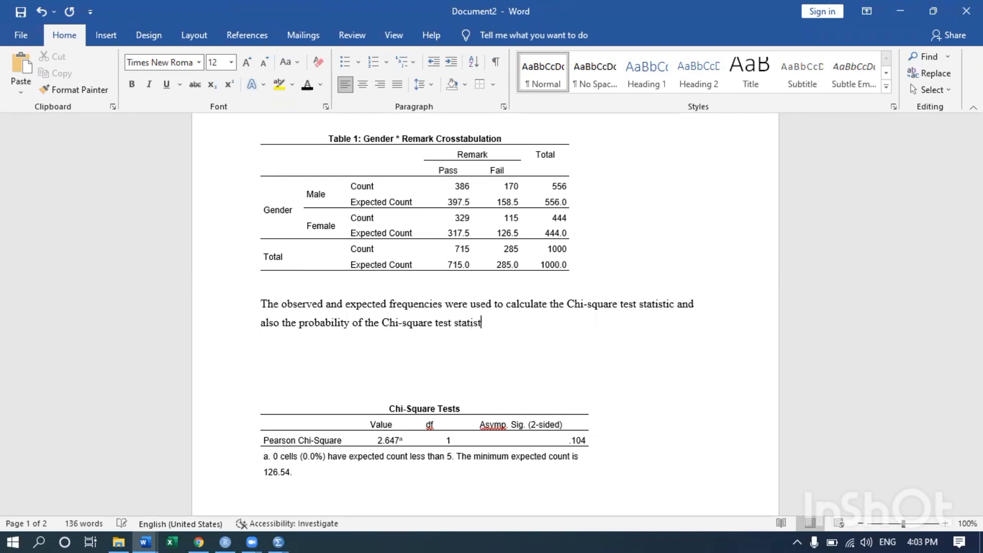
type("ic as given in Table ")
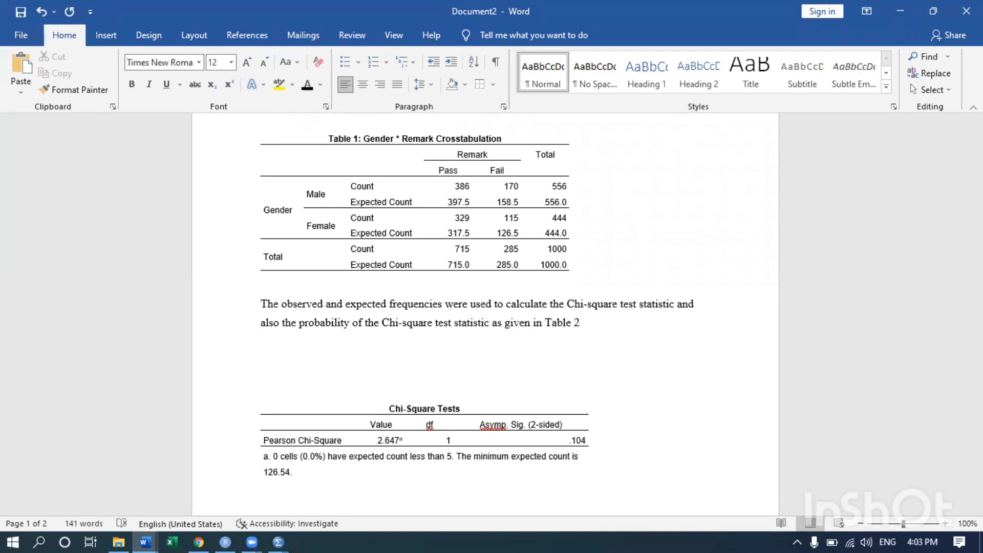
type("2")
key("Delete")
key("Delete")
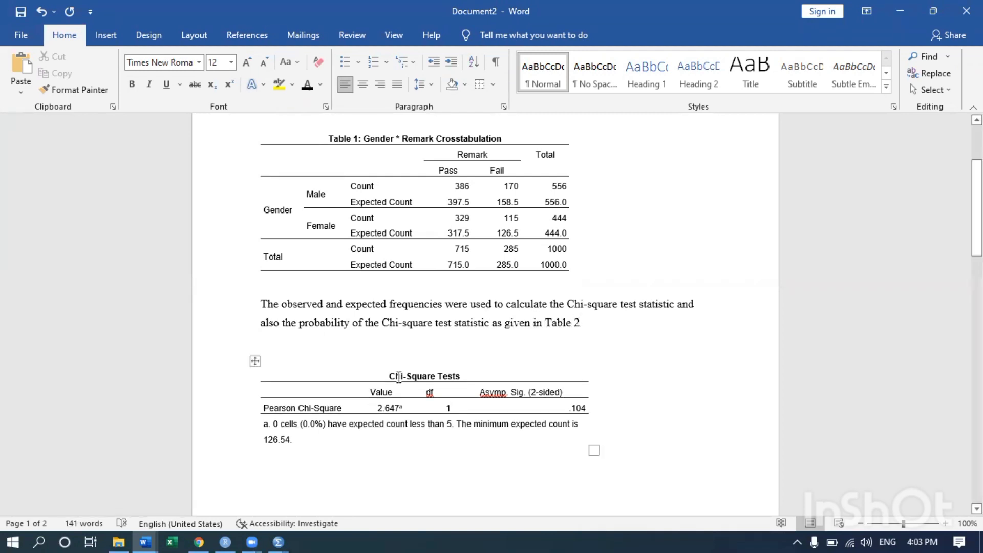
Step: Prefix the Chi-Square Tests title with "Table 2:" and end the paragraph above that table with a period
left_click(389, 377)
type("T")
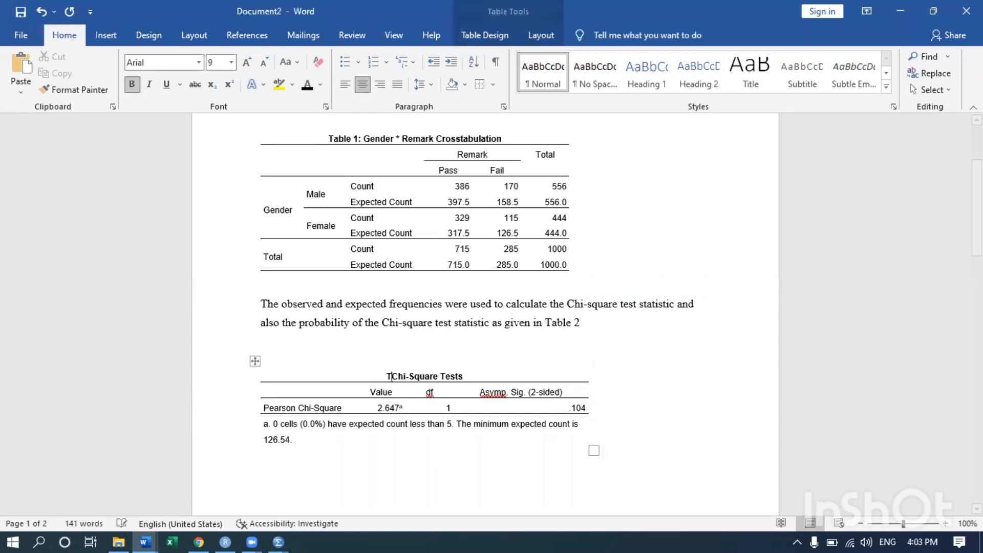
type("able 2")
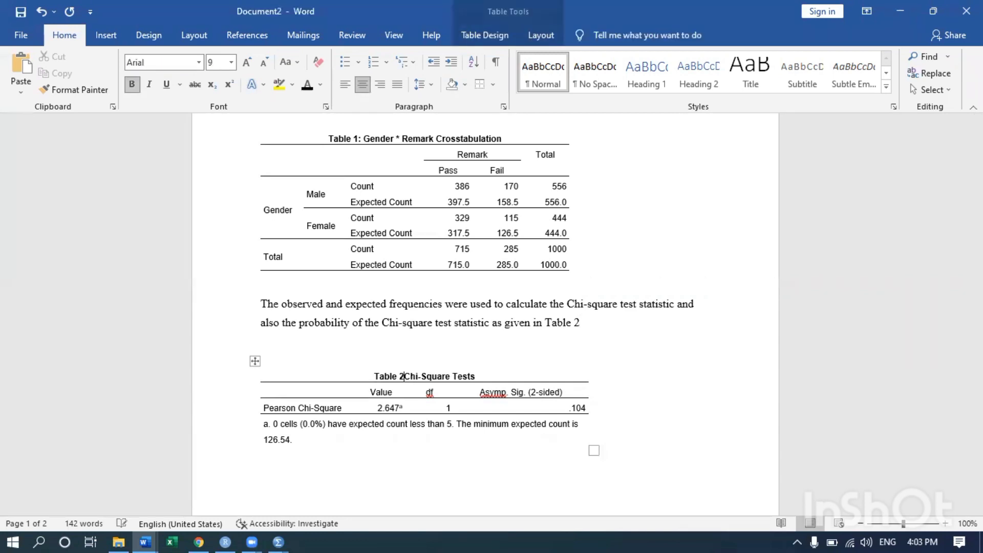
type(":")
left_click(584, 319)
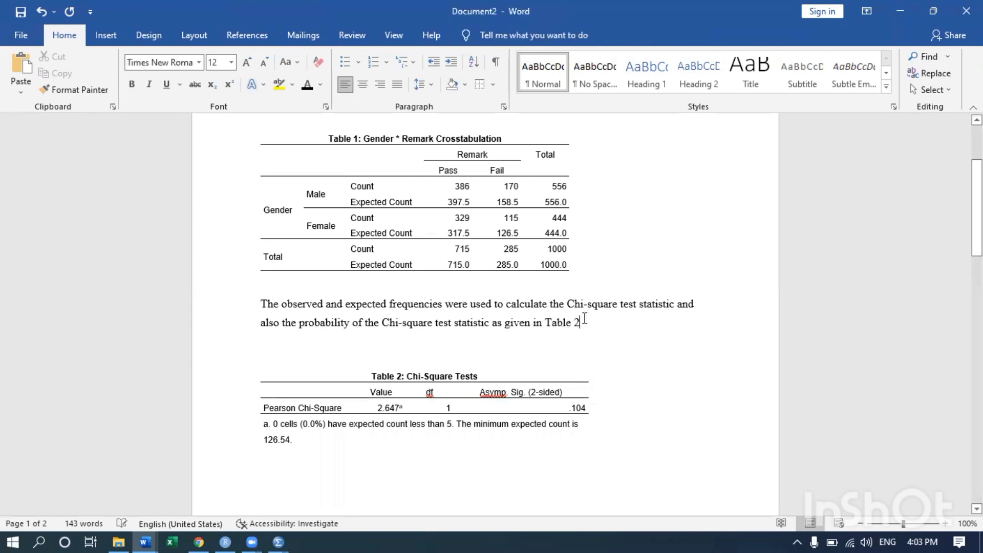
type(".")
scroll(311, 466, "down", 1)
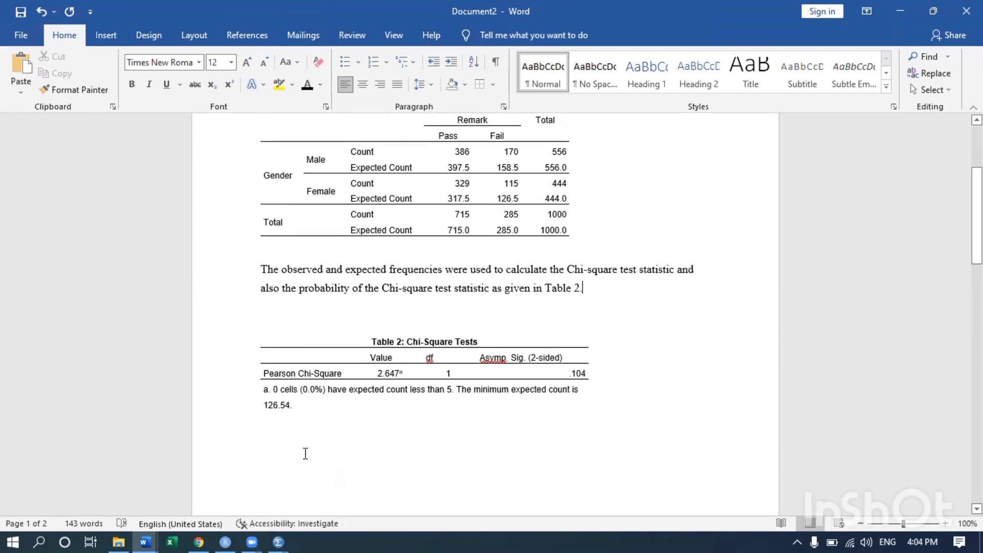
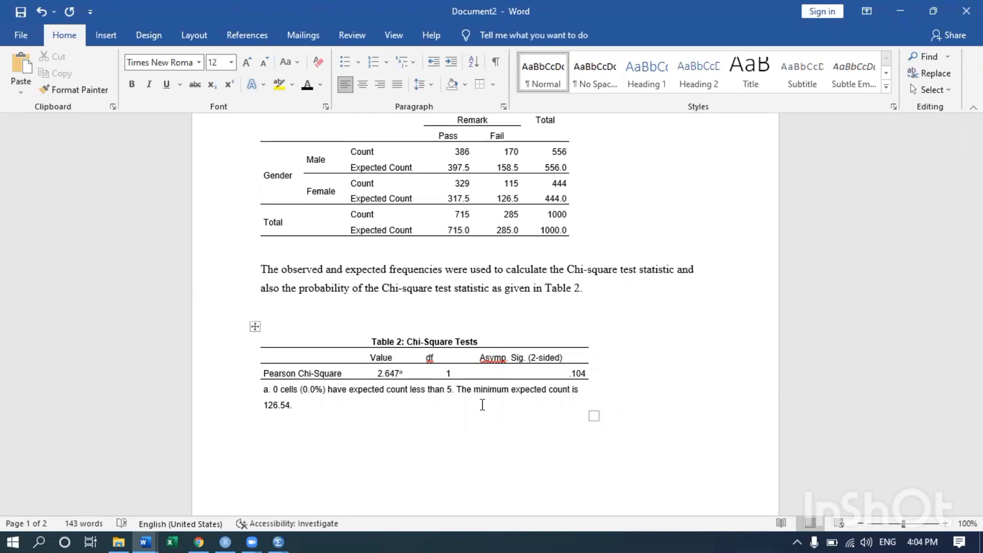
scroll(478, 425, "down", 1)
left_click(273, 413)
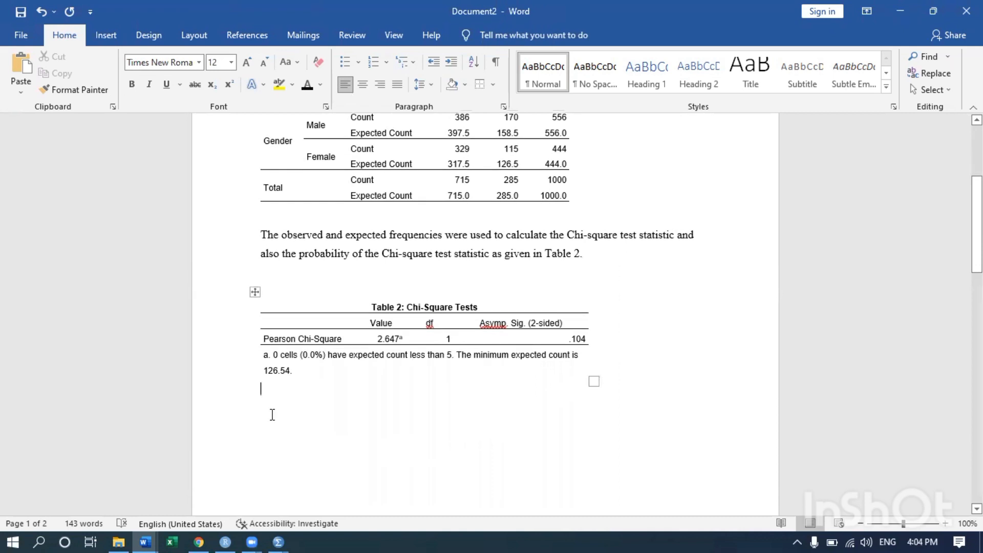
key("Return")
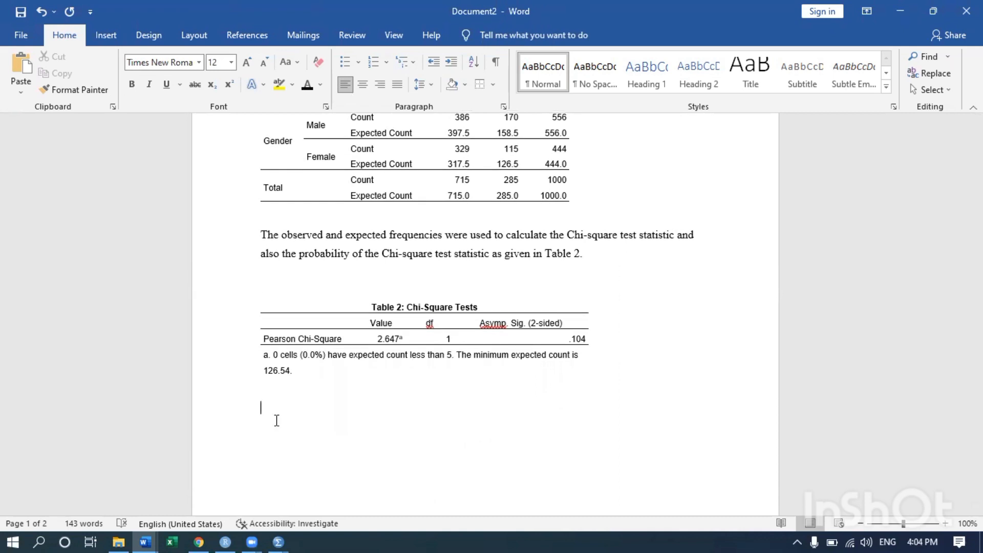
type("Th")
key("BackSpace")
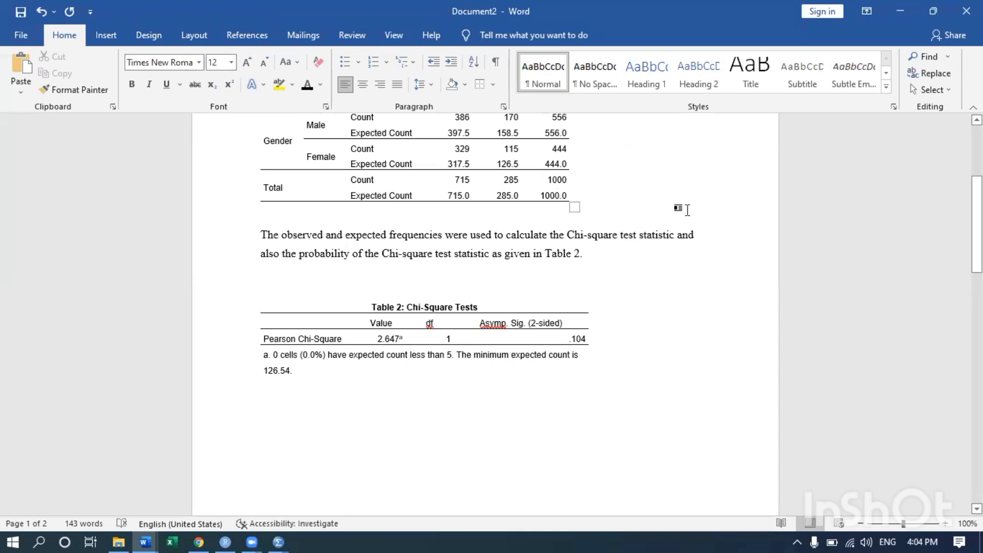
Step: Start a new sentence at the end of the paragraph above Table 2: "The test statistic was used to test the null hypothesis"
scroll(573, 278, "down", 1)
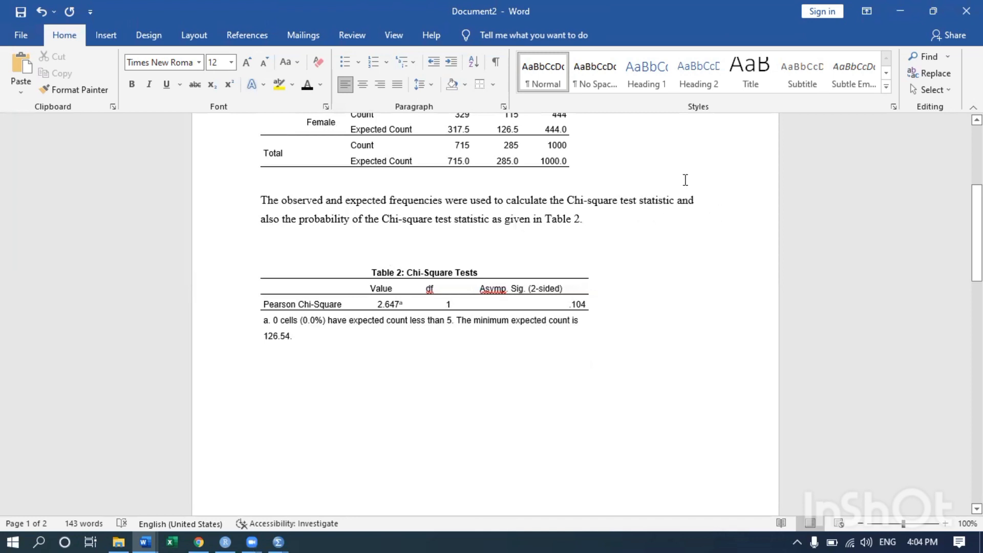
type("The ")
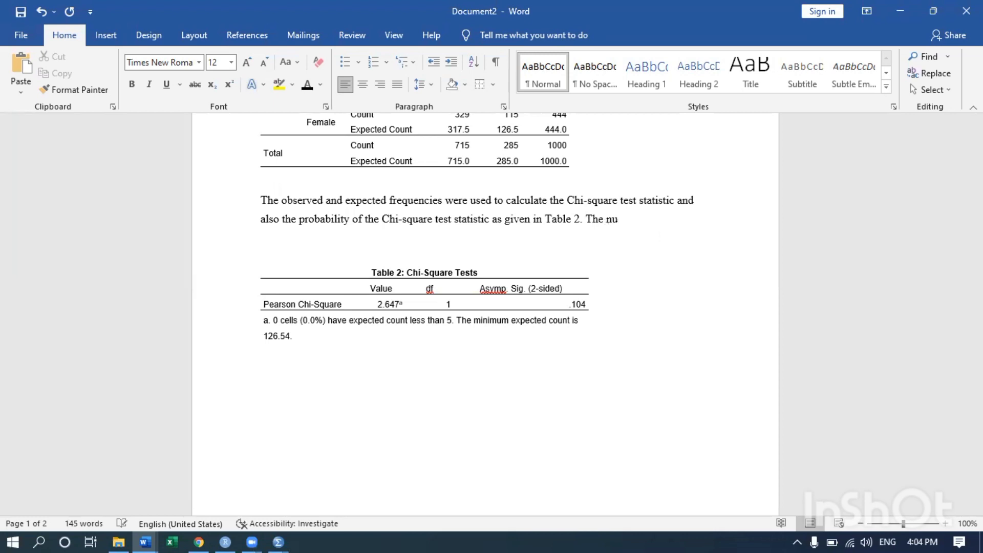
type("nu")
key("BackSpace")
key("BackSpace")
type("teste")
type("testatis")
key("BackSpace")
key("BackSpace")
key("BackSpace")
key("BackSpace")
key("BackSpace")
key("BackSpace")
type("tatistics")
type("was used ")
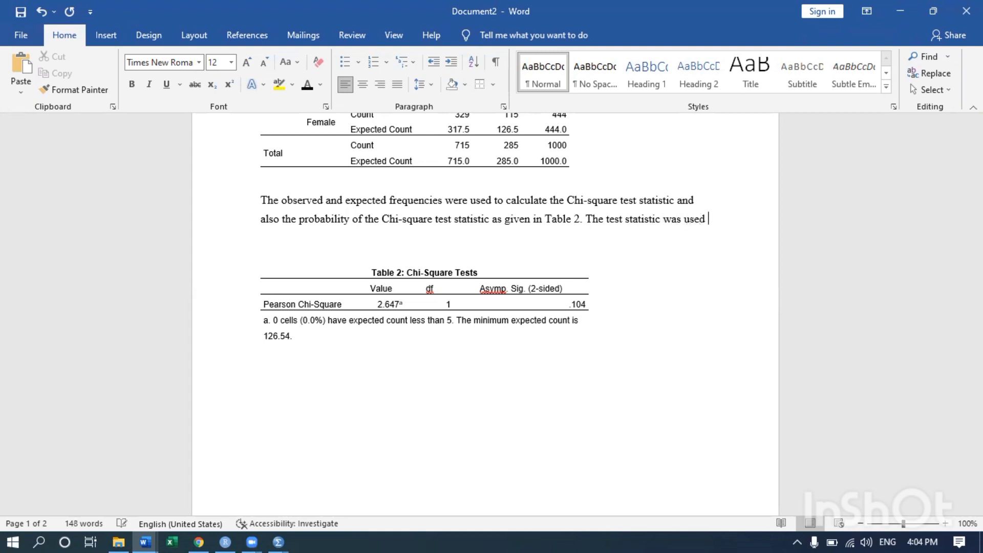
type("to test t")
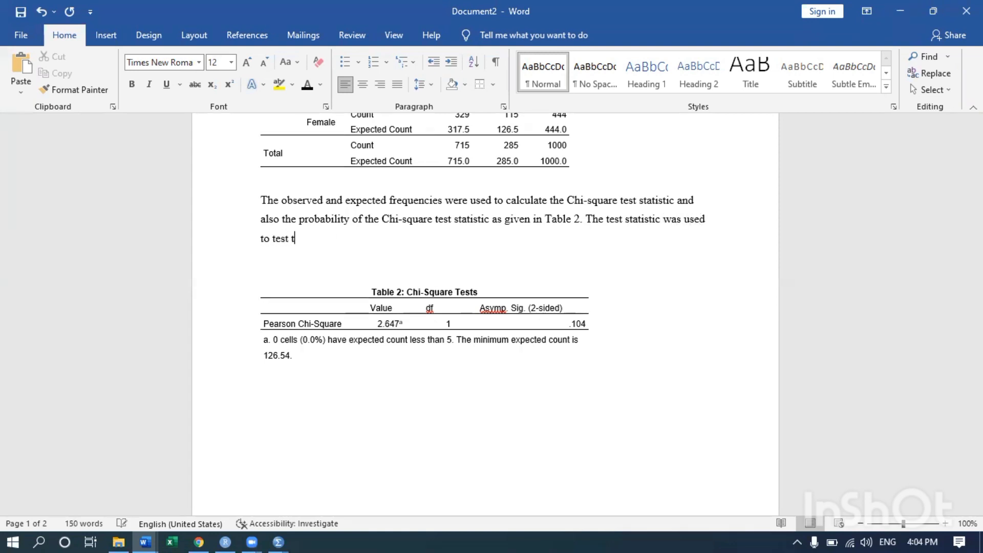
type("he null hypothes")
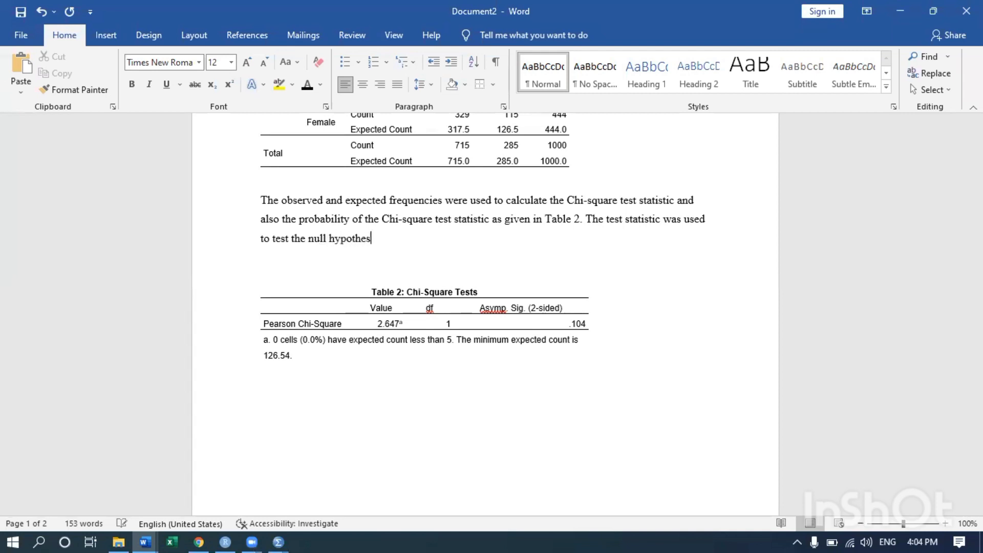
Step: Continue the null hypothesis sentence with "that there is no association between gender and the students’ remark in the course"
type("is that there is no associatio")
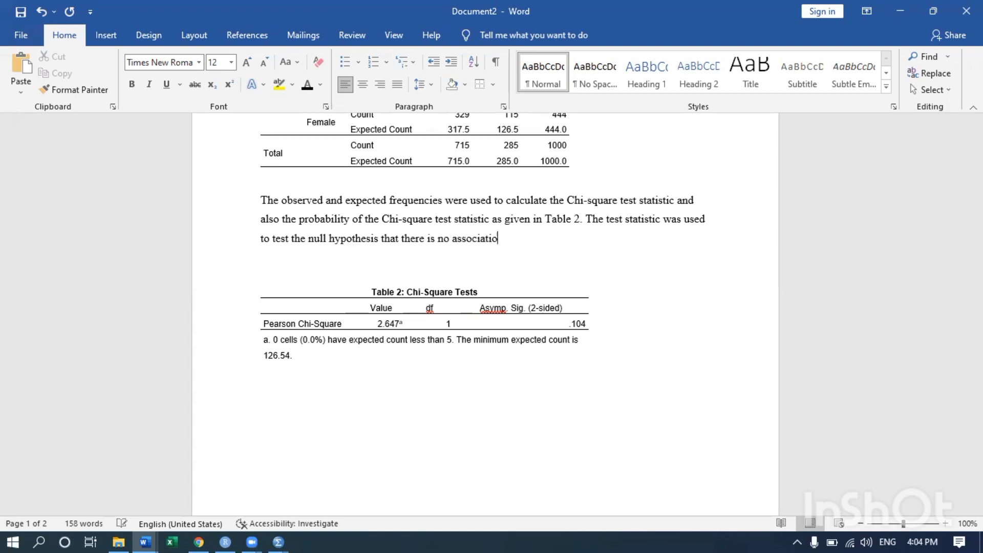
type("n between gender")
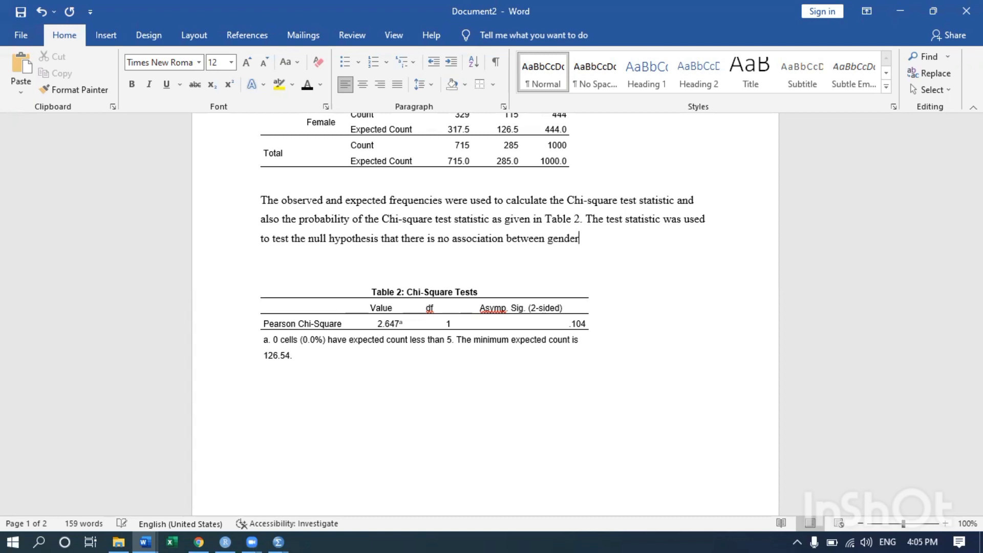
type(" and r")
type("the")
type(" gtude")
type("nts")
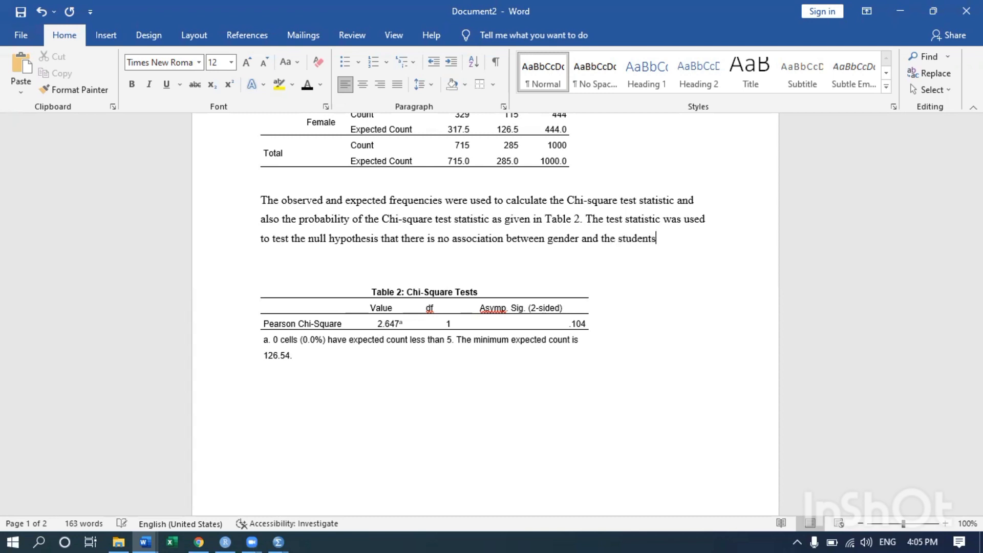
type("'rema")
type("r")
key("BackSpace")
key("BackSpace")
key("BackSpace")
key("BackSpace")
key("BackSpace")
type("remark")
type("in the co")
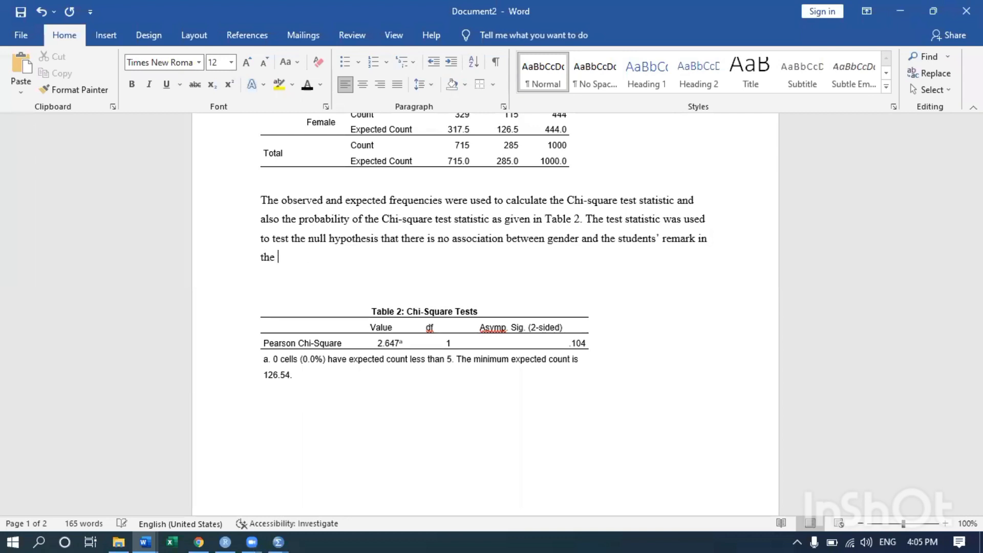
type("urse")
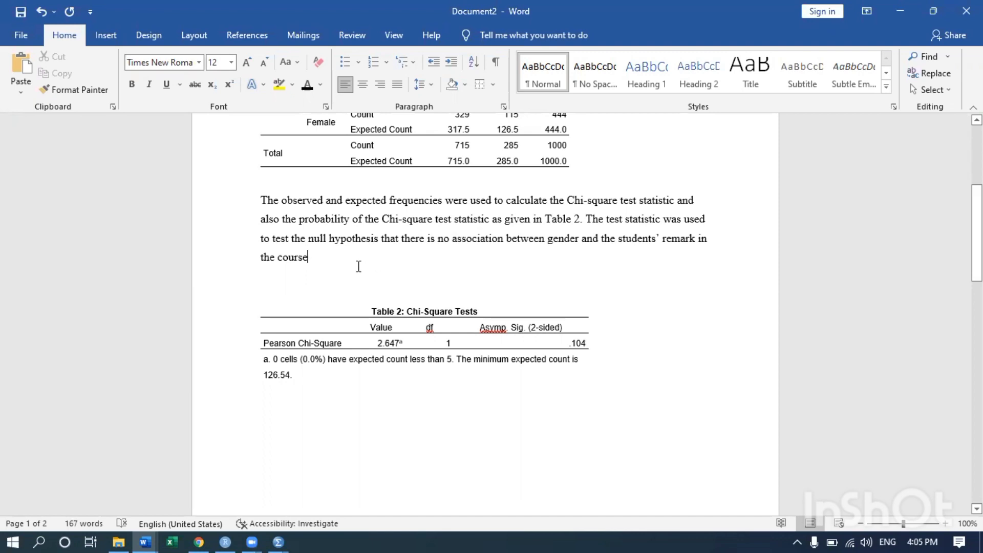
Step: Finish the hypothesis sentence with "against the alternative hypothesis that there is an association."
type("ag")
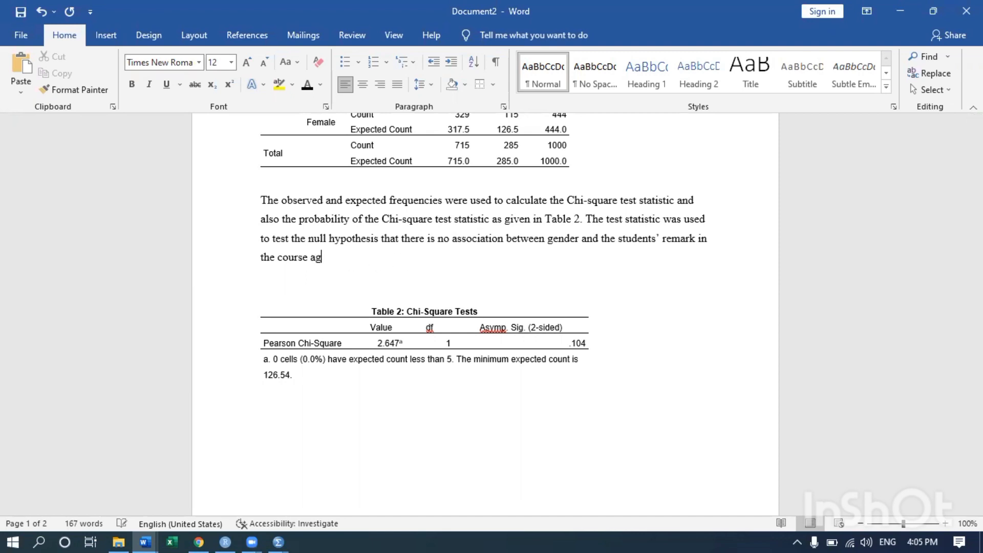
type("ainst the alternative hyp")
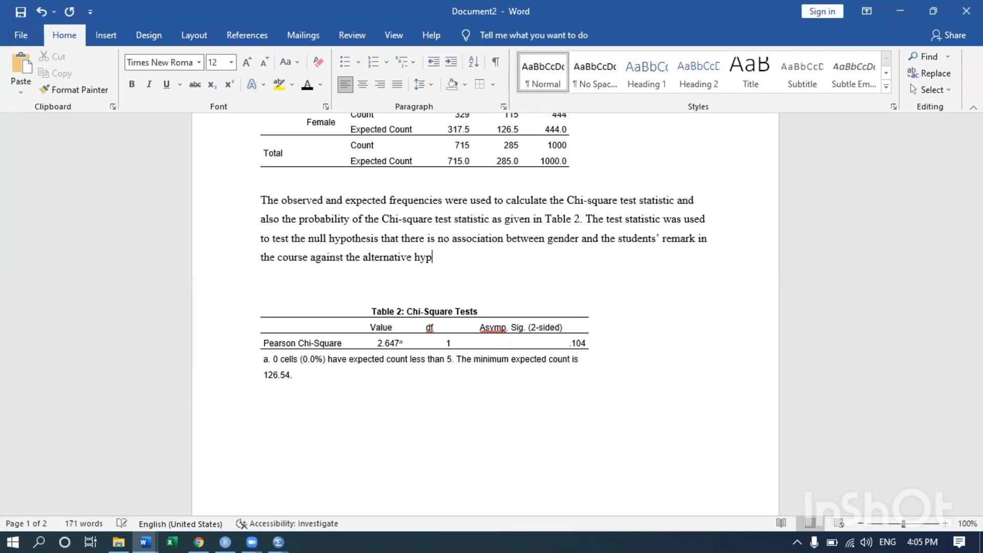
type("othesis that there is a")
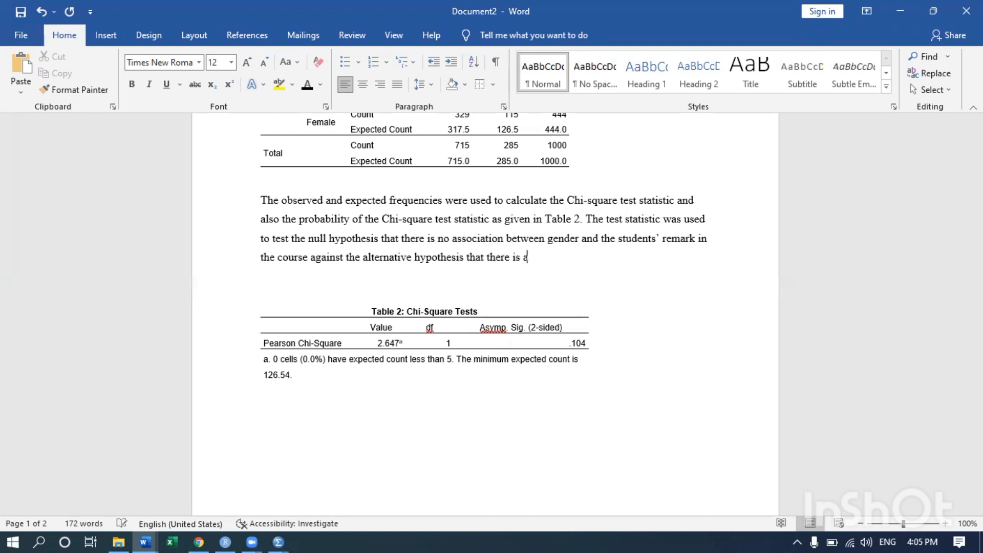
type("n association.")
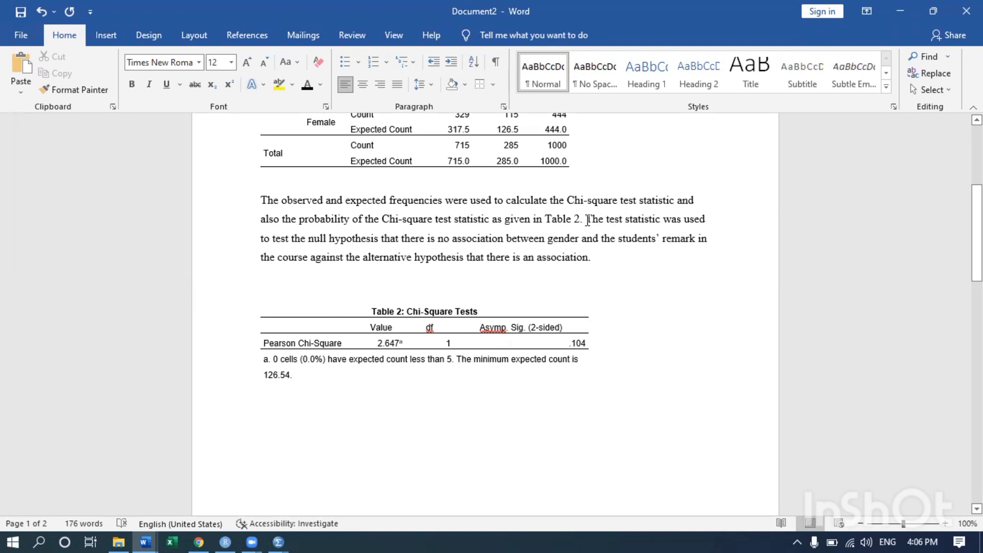
Step: Add the sentence "The 0.05 level of significance will be used to test the hypothesis." to the end of the paragraph above Table 2
left_click(588, 220)
left_click(603, 258)
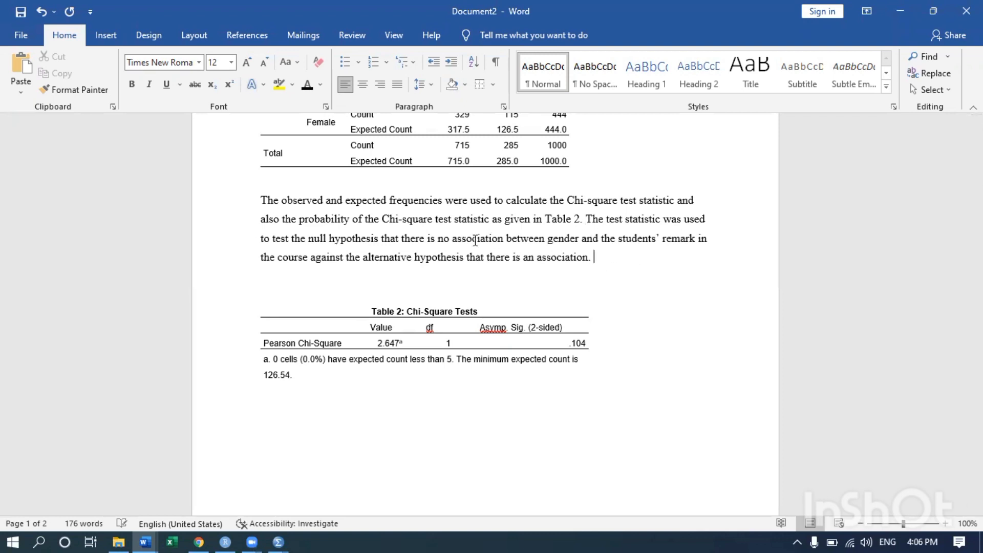
type("The 0.05 level of sign")
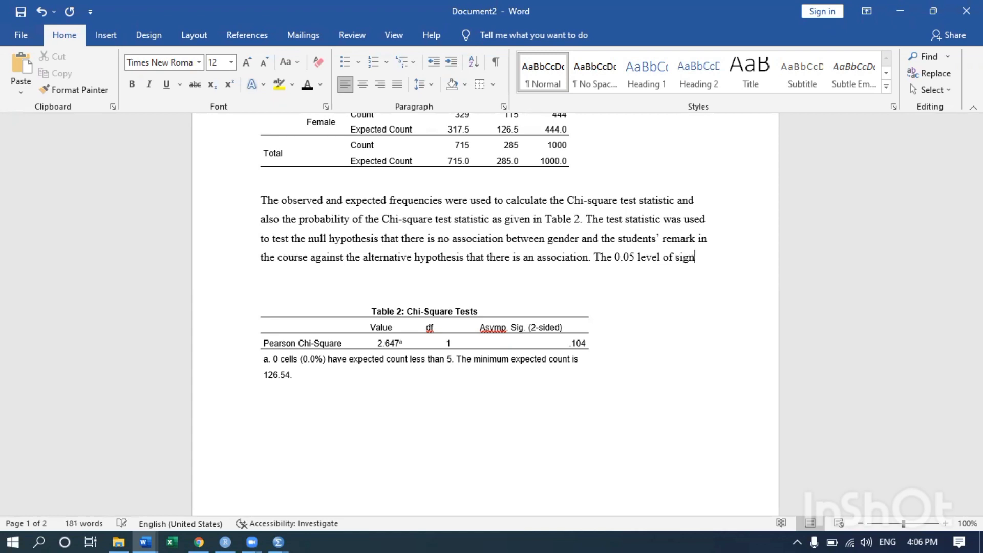
type("ificance w")
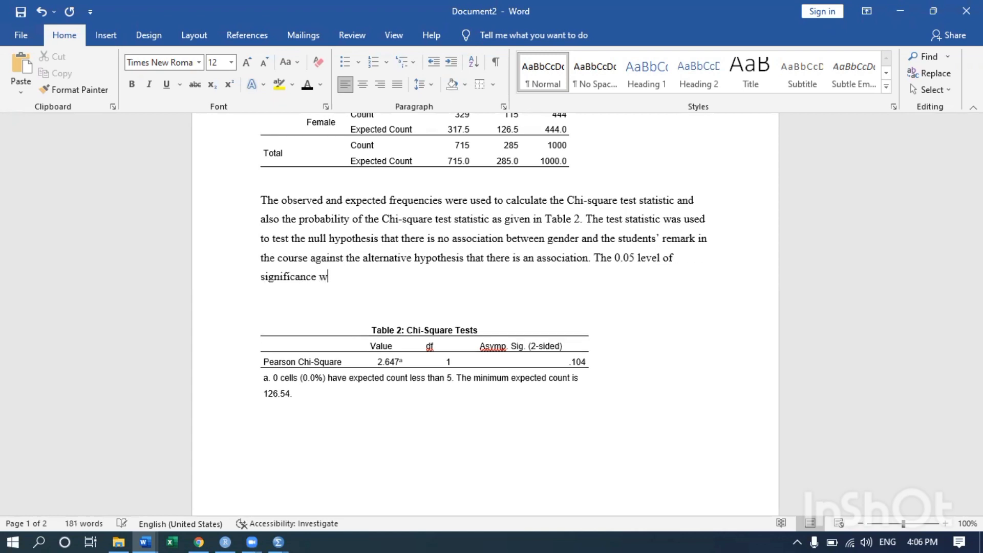
type("ill be used to test the hypothese")
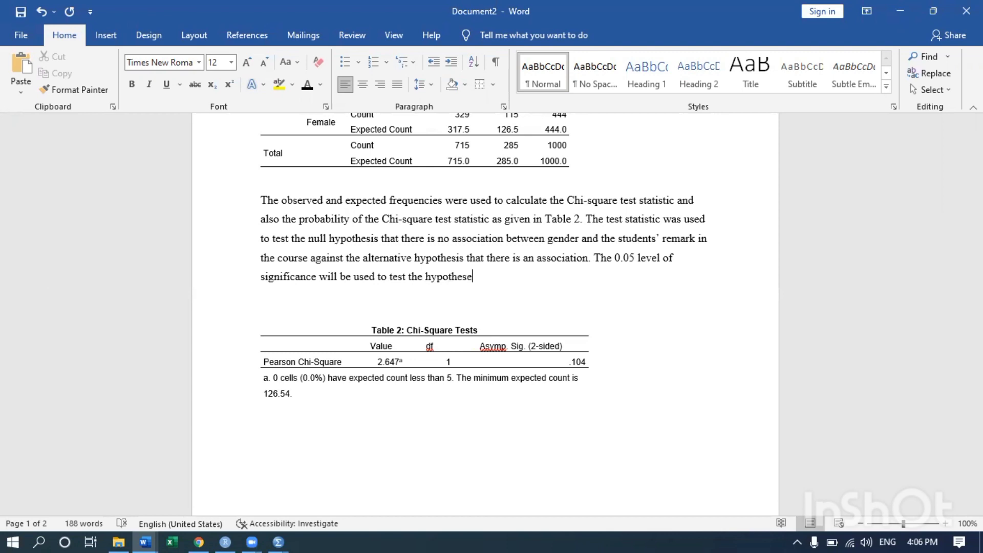
type("is")
key("BackSpace")
key("BackSpace")
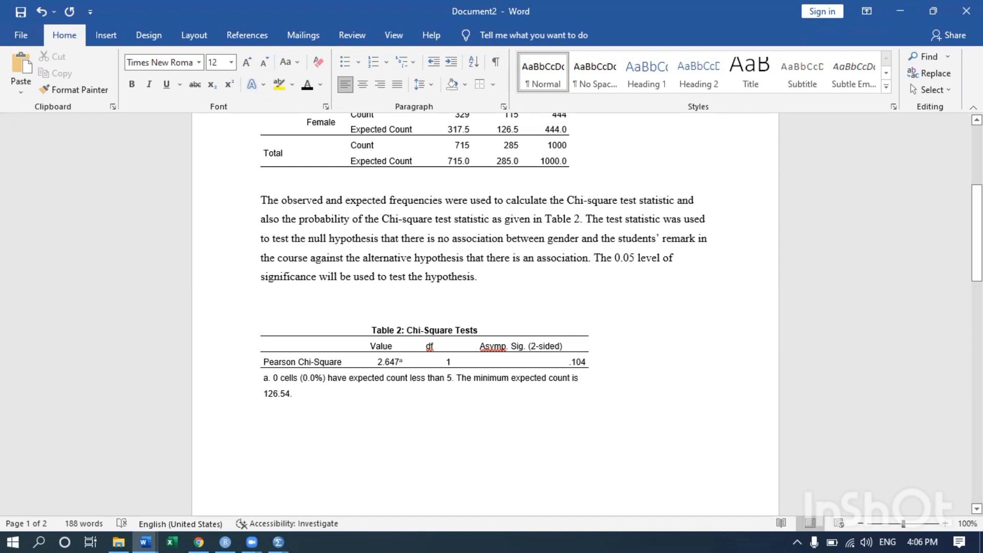
Step: Begin the decision rule at the end of the same paragraph with "The null hypothesis is rejected if the proba"
type("The nul")
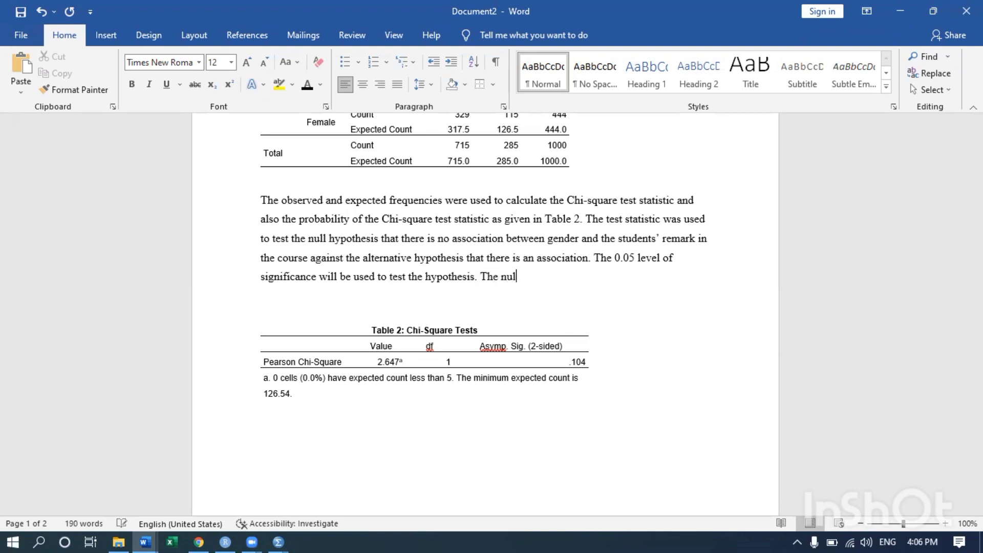
type("l hypothesis is r")
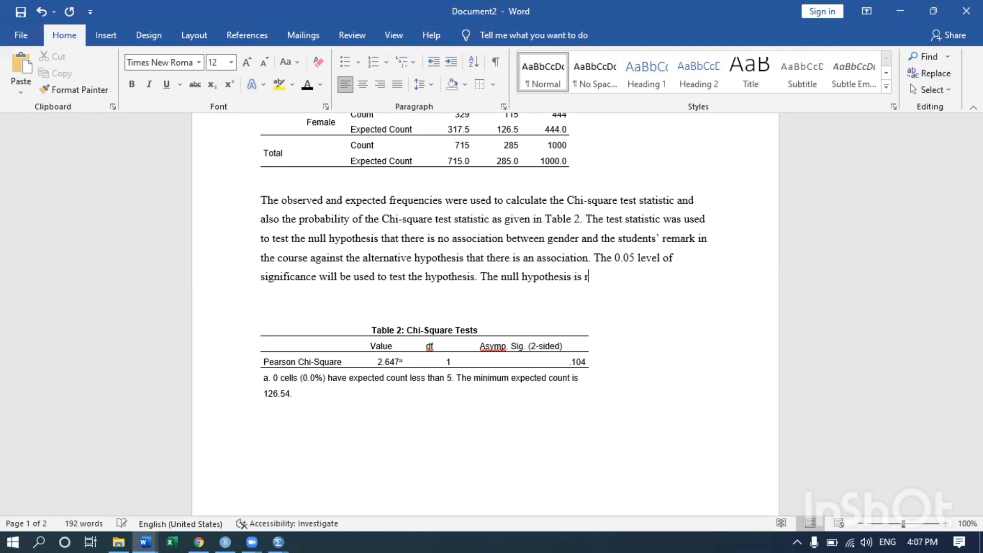
type("ejected if the proba")
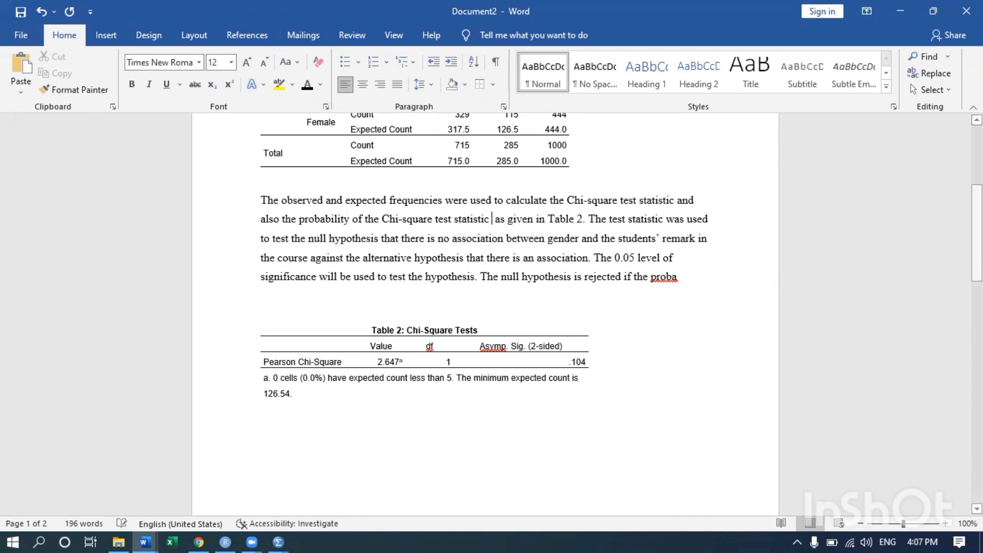
type("(")
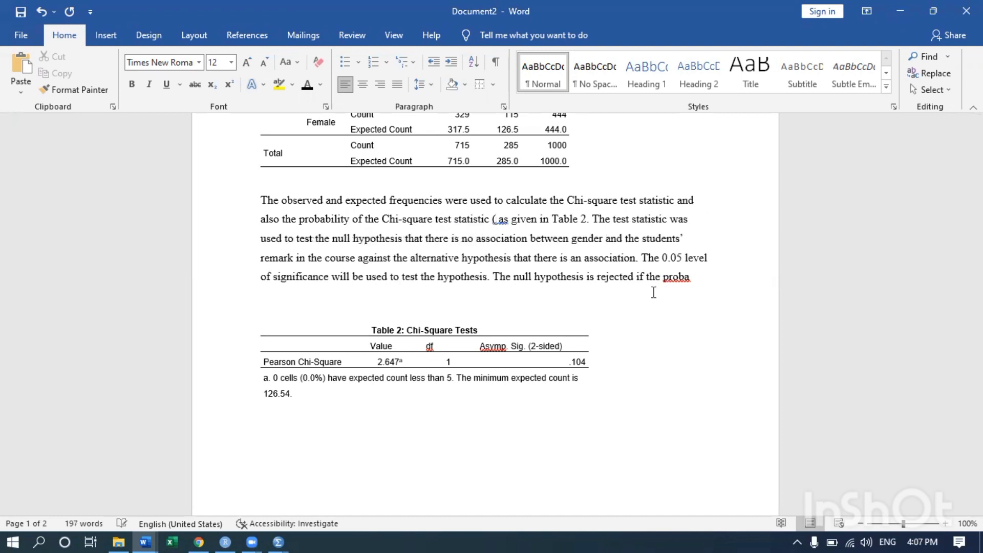
type("P-valu")
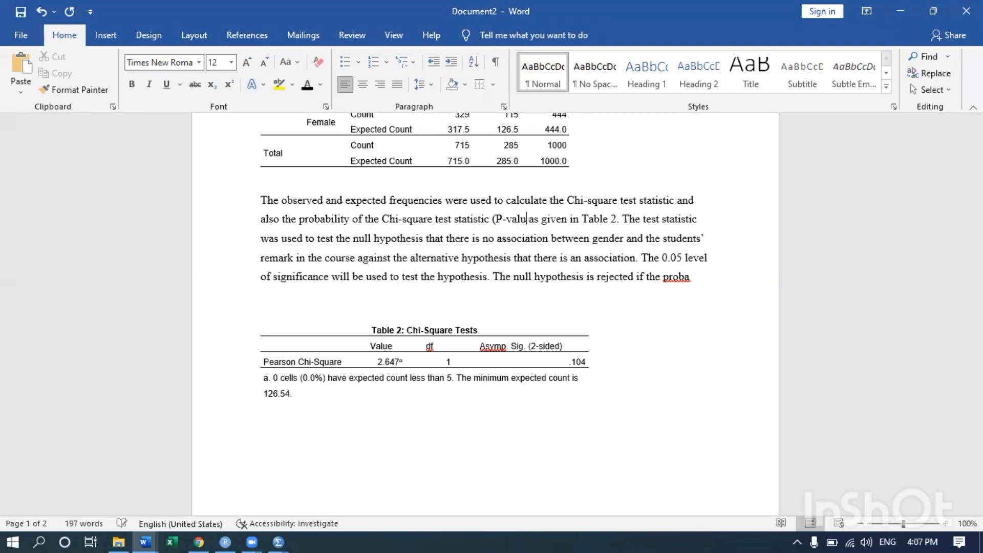
type("e")
key("Return")
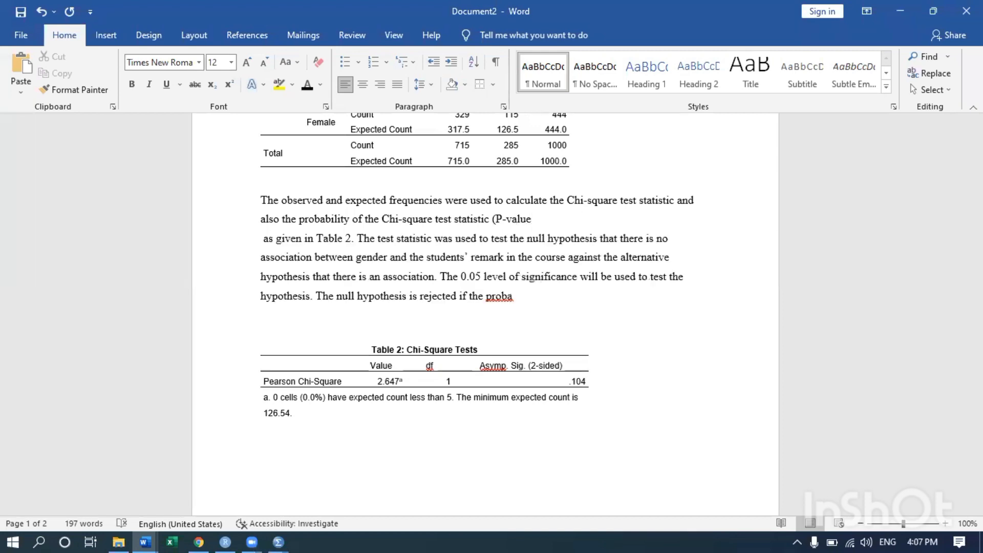
key("BackSpace")
key("BackSpace")
key("BackSpace")
key("BackSpace")
key("BackSpace")
key("BackSpace")
key("BackSpace")
key("BackSpace")
key("BackSpace")
key("BackSpace")
key("Return")
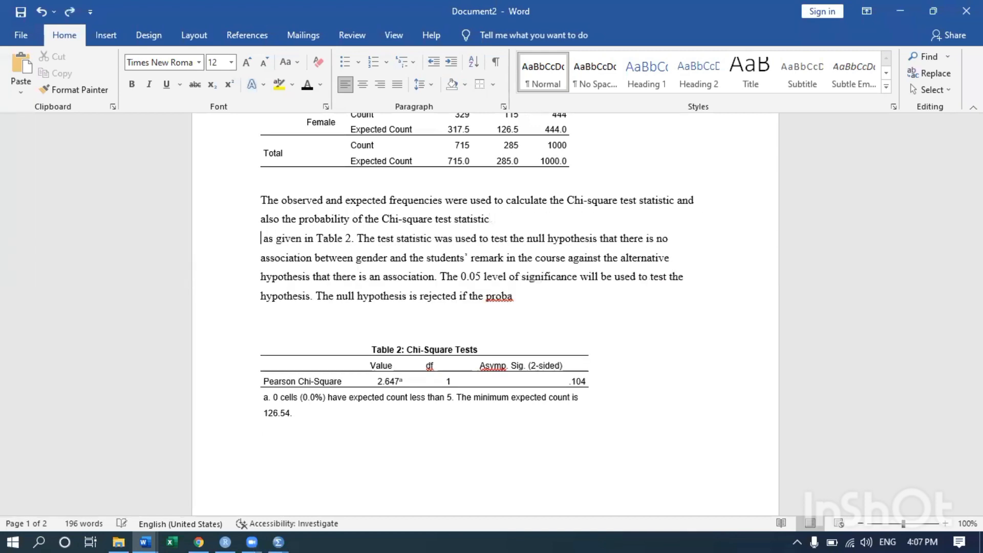
key("ctrl+z")
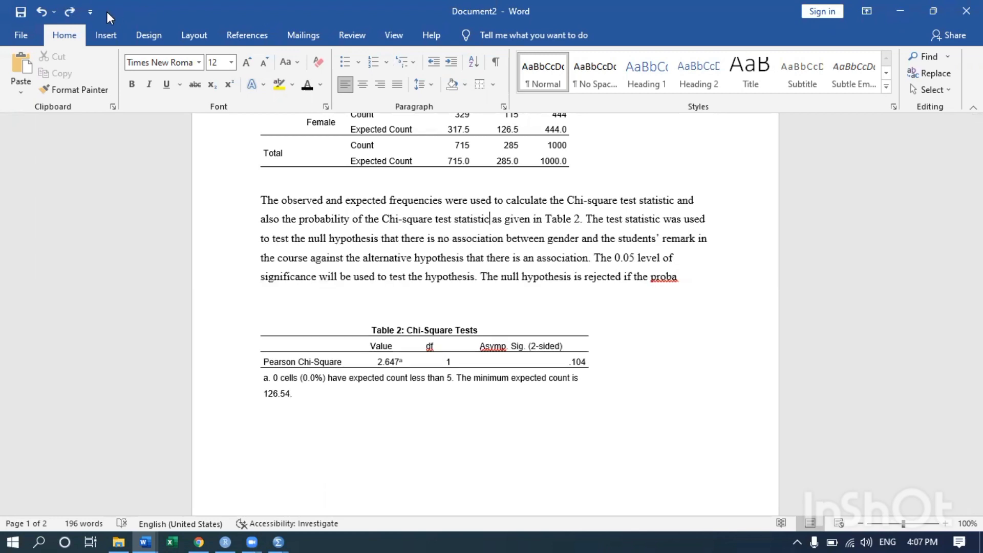
left_click(68, 11)
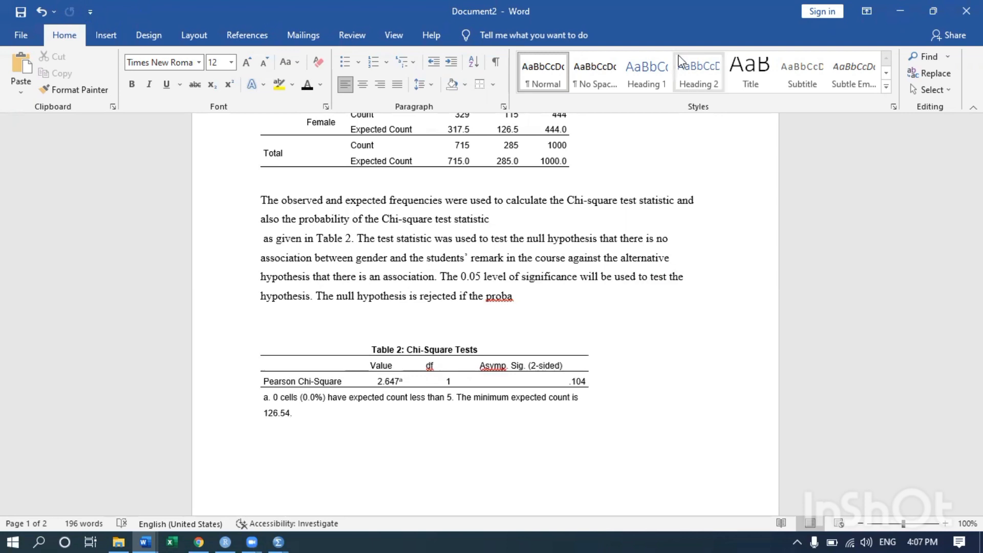
key("ctrl+z")
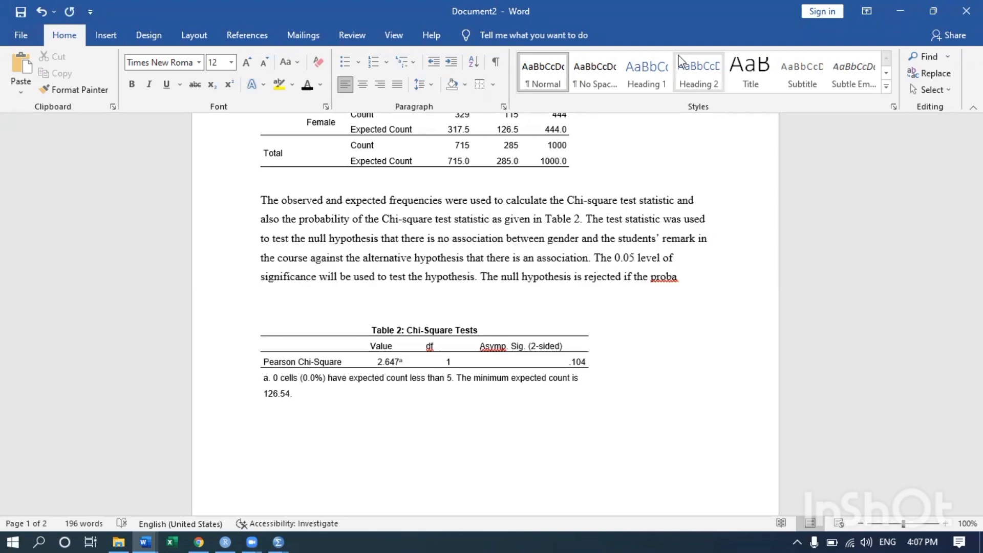
Step: Insert "(P-value)" after "the probability of the Chi-square test statistic" in the paragraph above Table 2
type("( ")
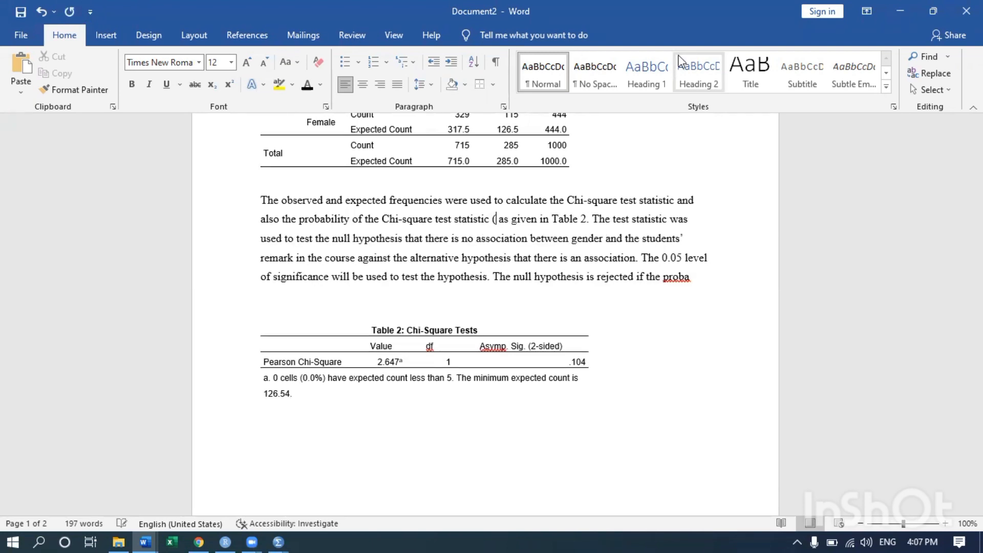
type("P-val")
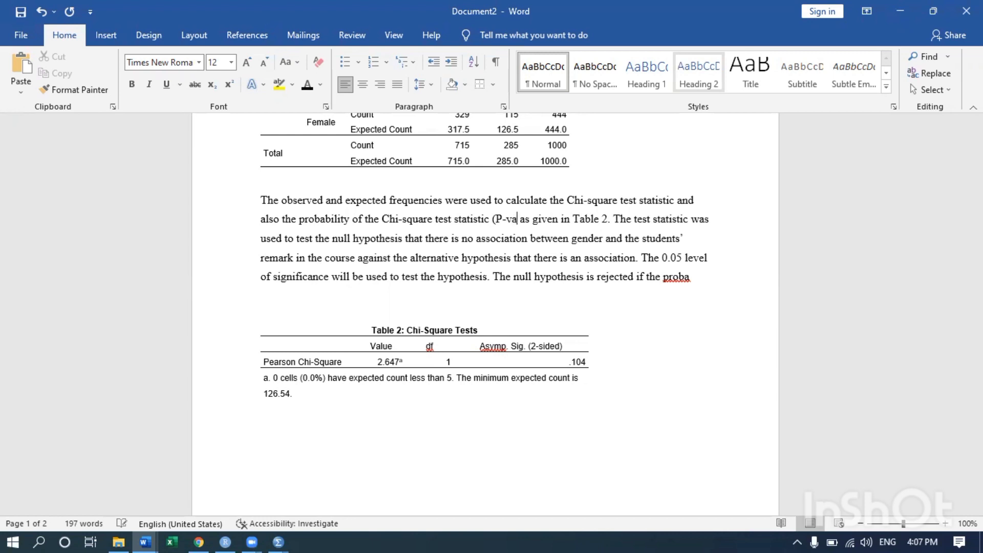
type("ue)")
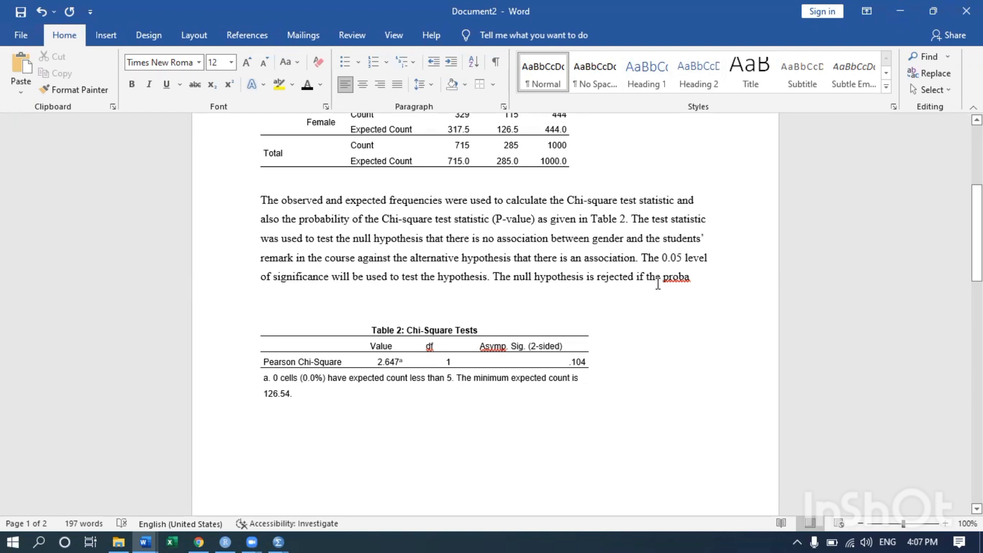
Step: Replace the unfinished word "proba" and complete the null hypothesis sentence with "P-value is less than 0.05."
left_click_drag(665, 278, 690, 278)
type("P")
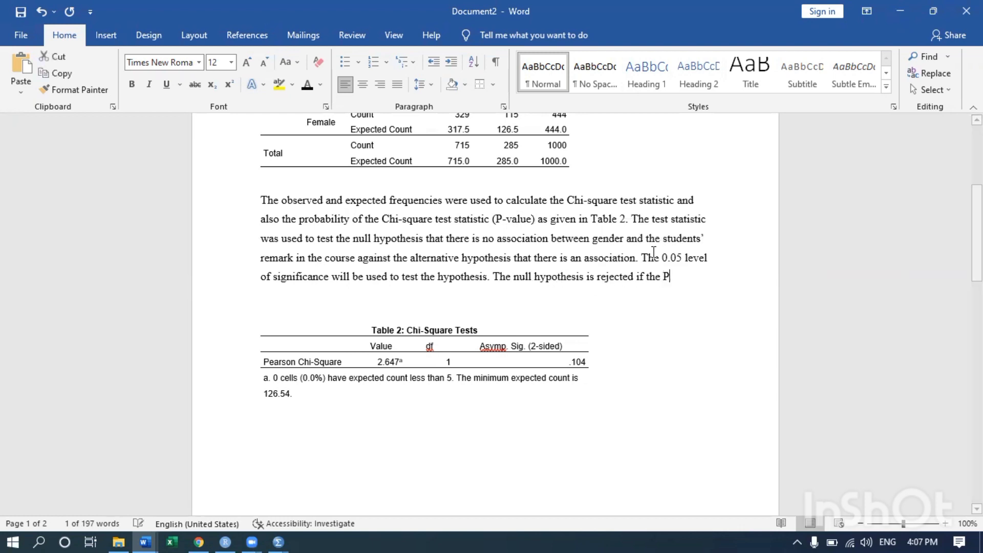
type("-value")
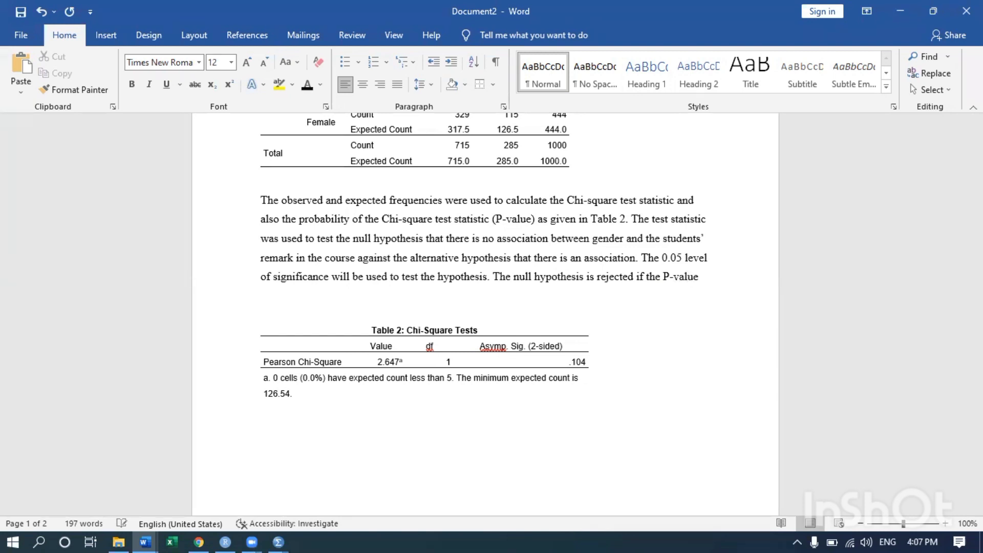
type(" is less ")
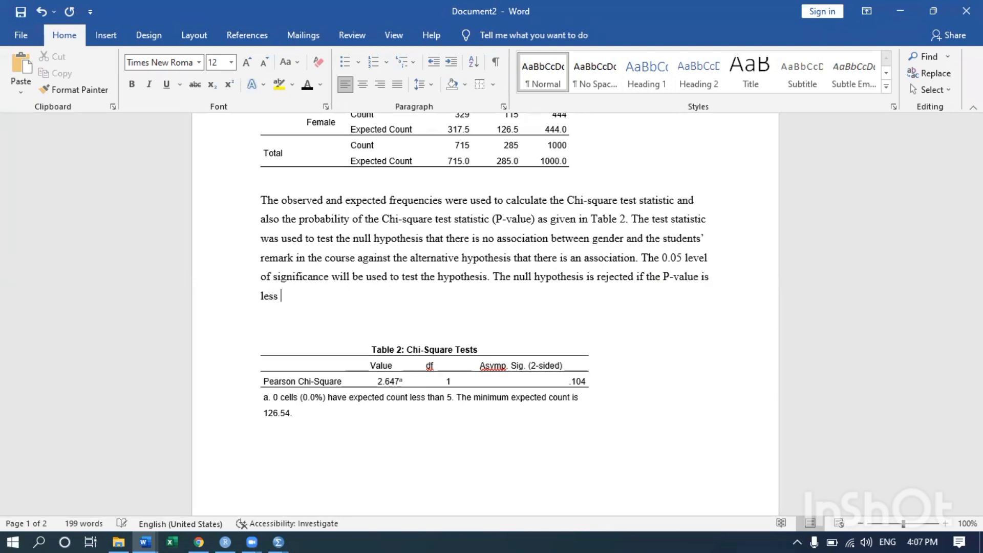
type("than 0.05.")
Step: Justify the paragraph about the observed and expected frequencies between Table 1 and Table 2
left_click_drag(229, 209, 237, 310)
left_click(398, 84)
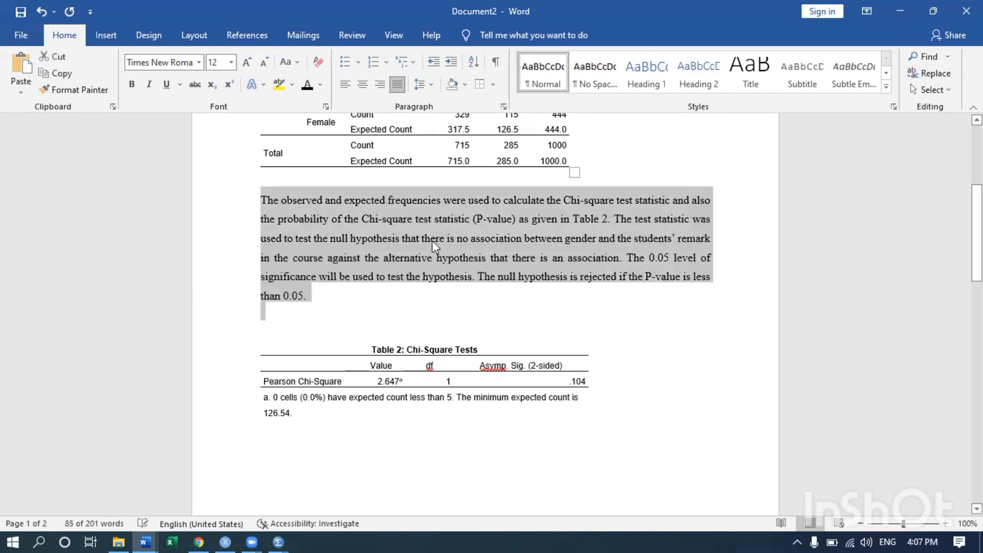
left_click(356, 285)
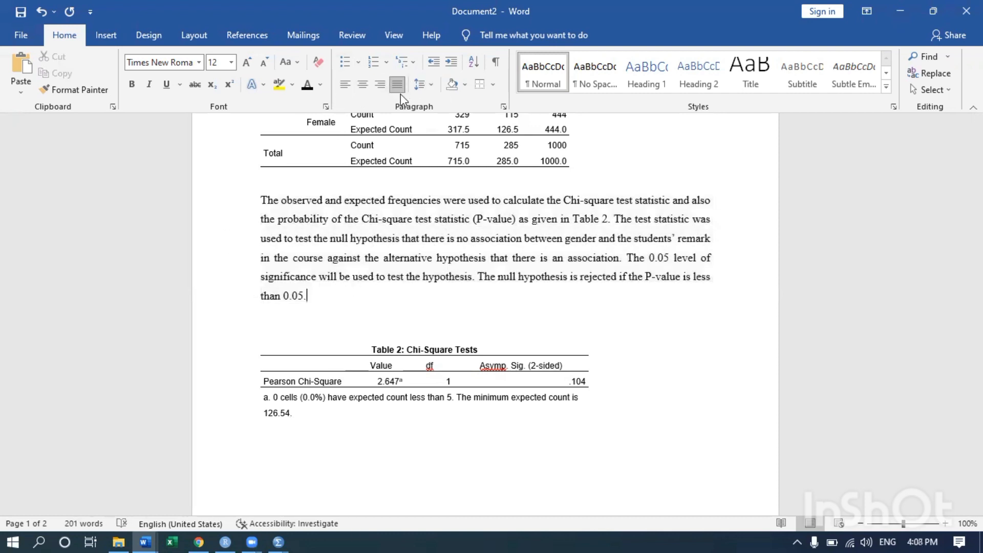
Step: Review the write-up from the contingency table description and Table 1 through the Chi-square paragraph and Table 2
scroll(435, 230, "up", 3)
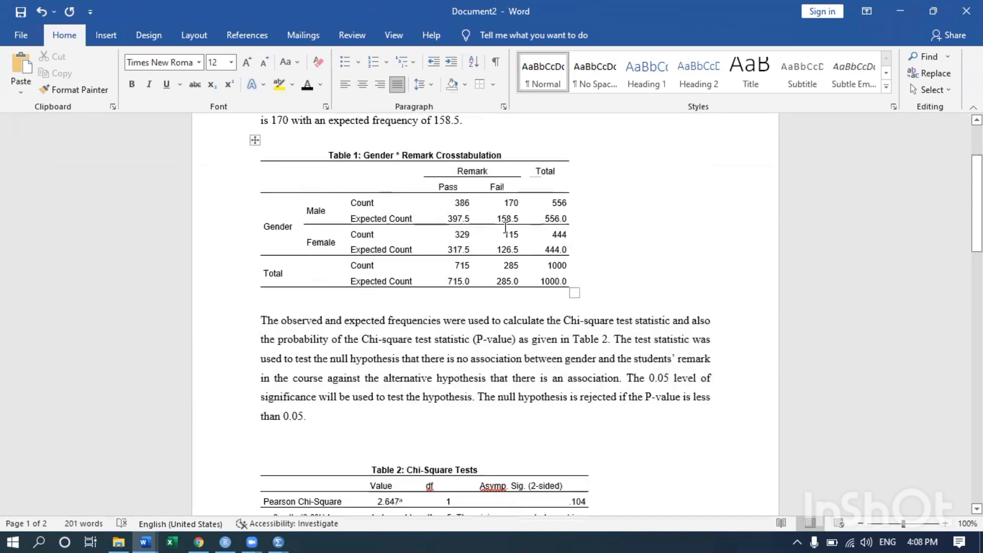
scroll(434, 230, "down", 3)
scroll(435, 230, "down", 1)
scroll(390, 221, "up", 6)
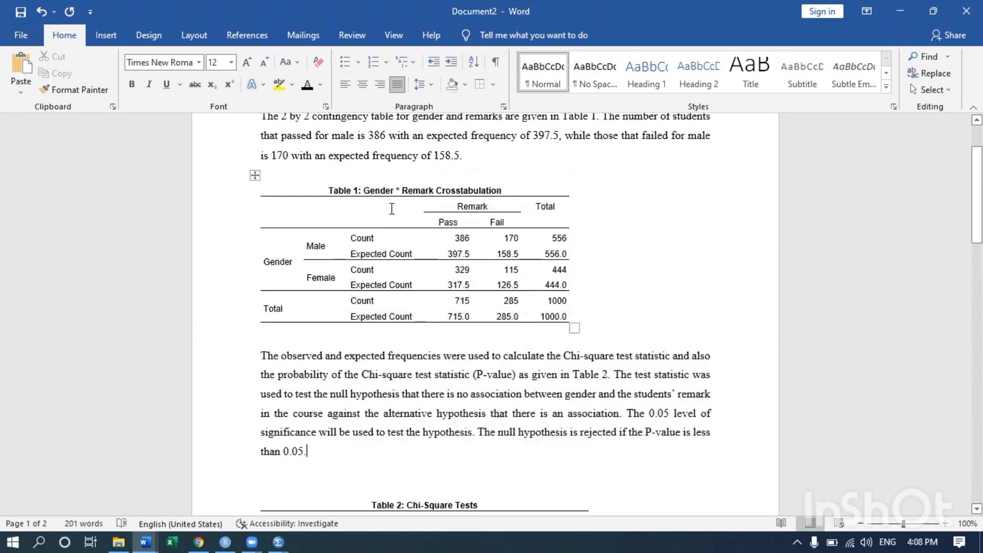
scroll(394, 208, "down", 3)
scroll(393, 208, "up", 1)
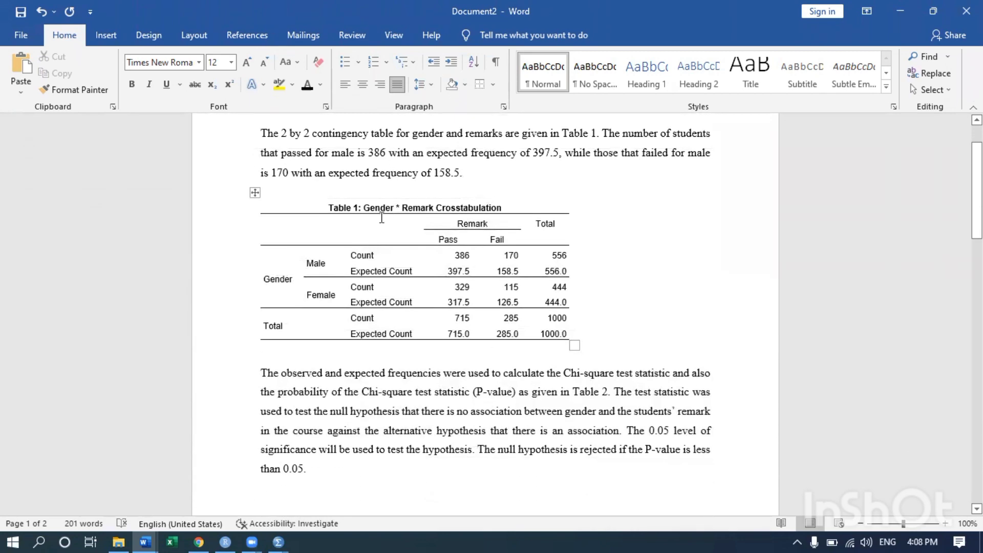
scroll(364, 232, "up", 2)
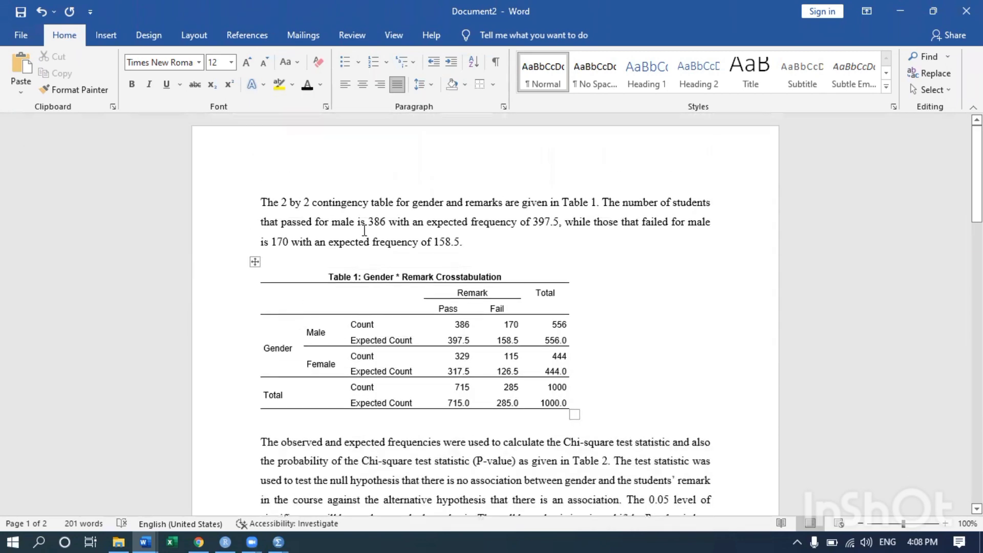
scroll(365, 231, "down", 5)
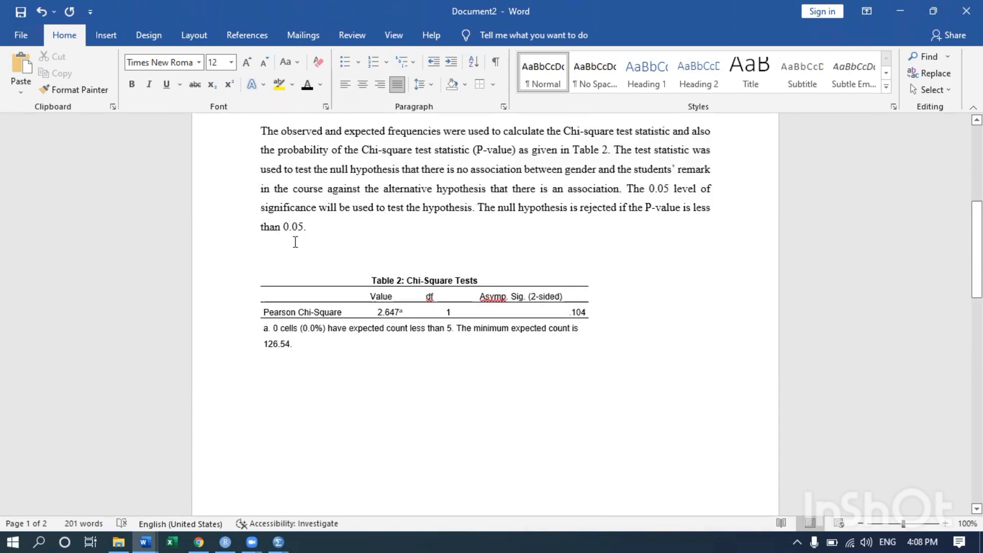
scroll(297, 239, "down", 2)
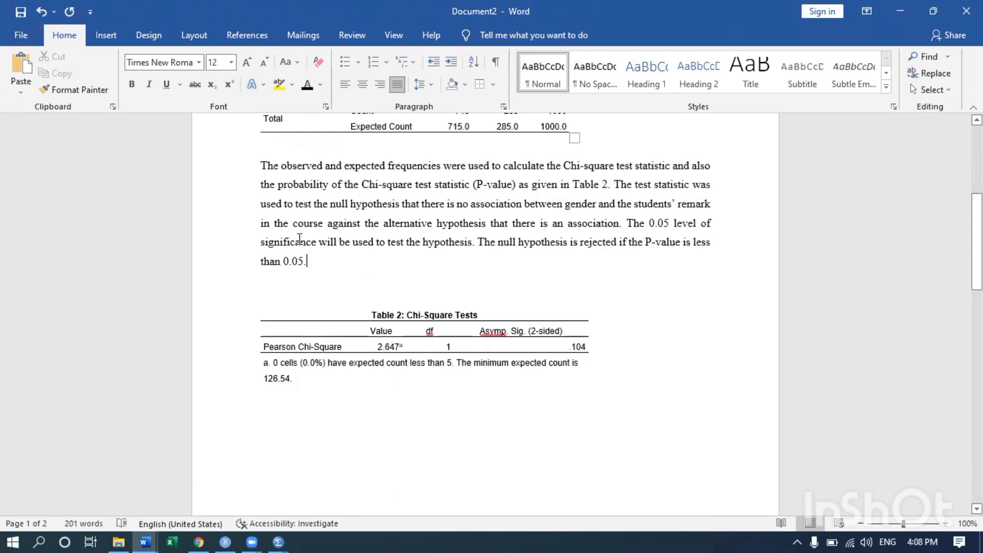
scroll(302, 238, "down", 1)
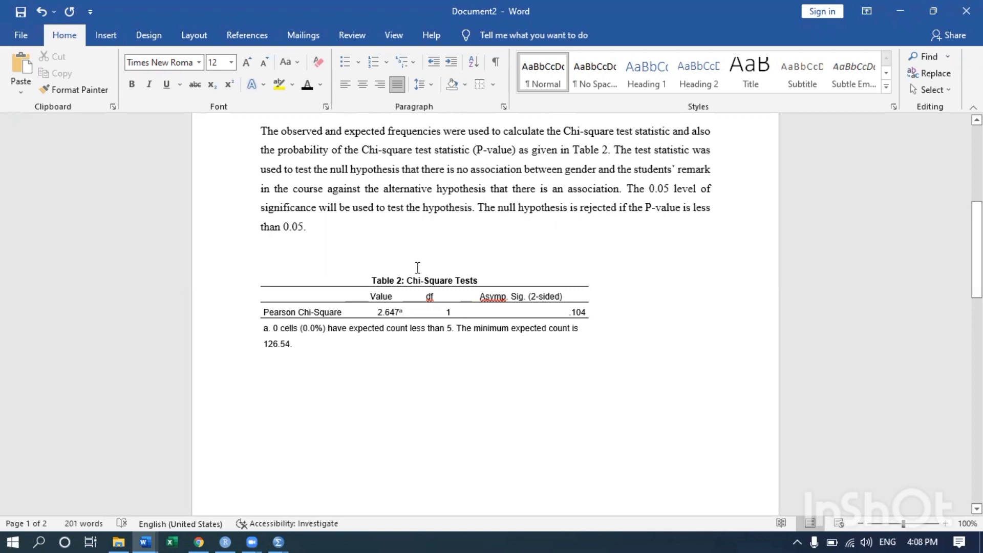
Step: Start a paragraph below Table 2 with "The null hypothesis is not rejected since the P-value"
scroll(324, 347, "down", 1)
left_click(296, 340)
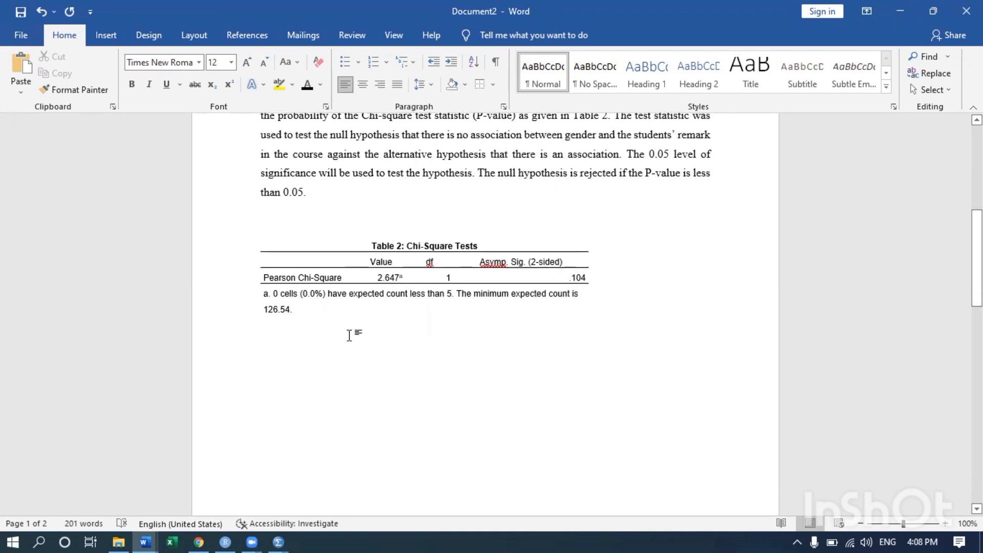
type("The")
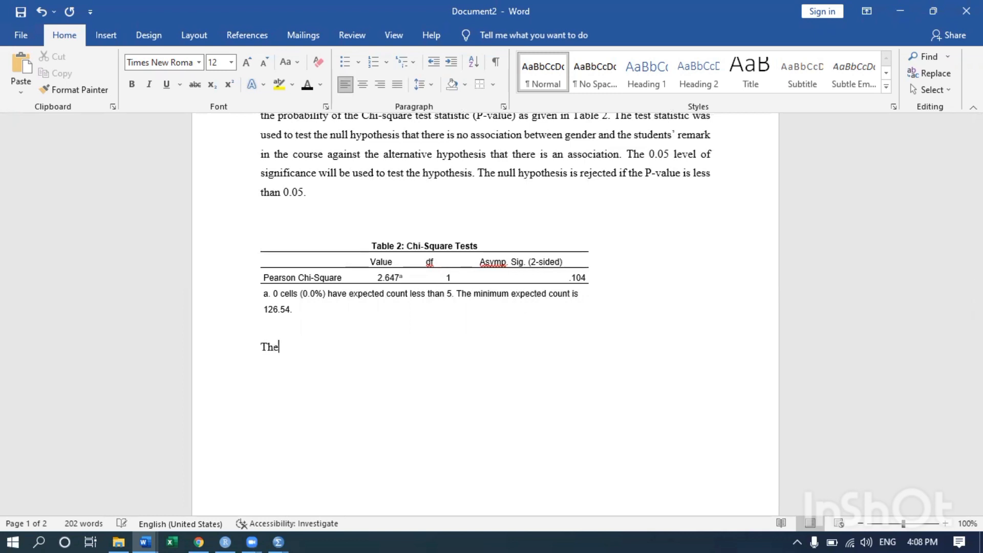
type(" null hypothesis i")
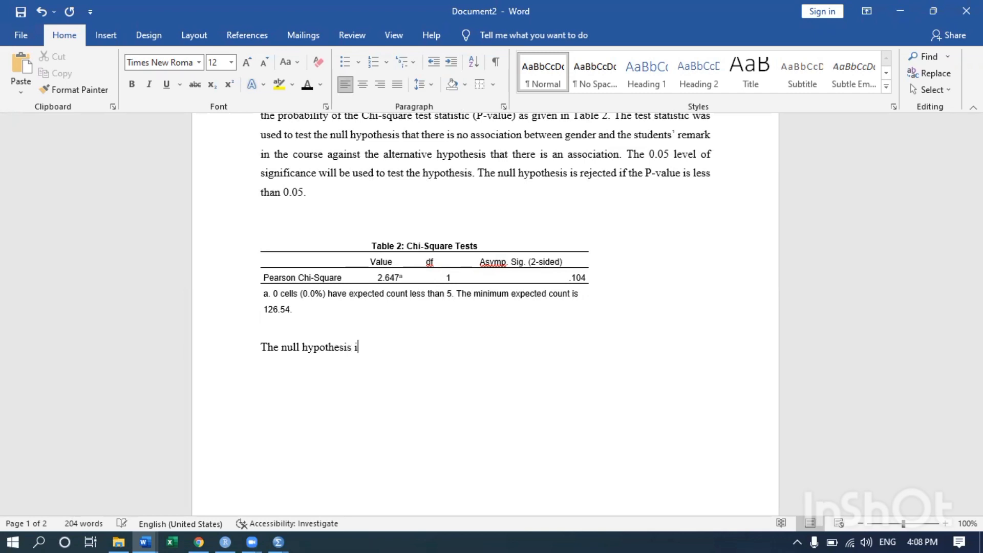
type("s not rejected ")
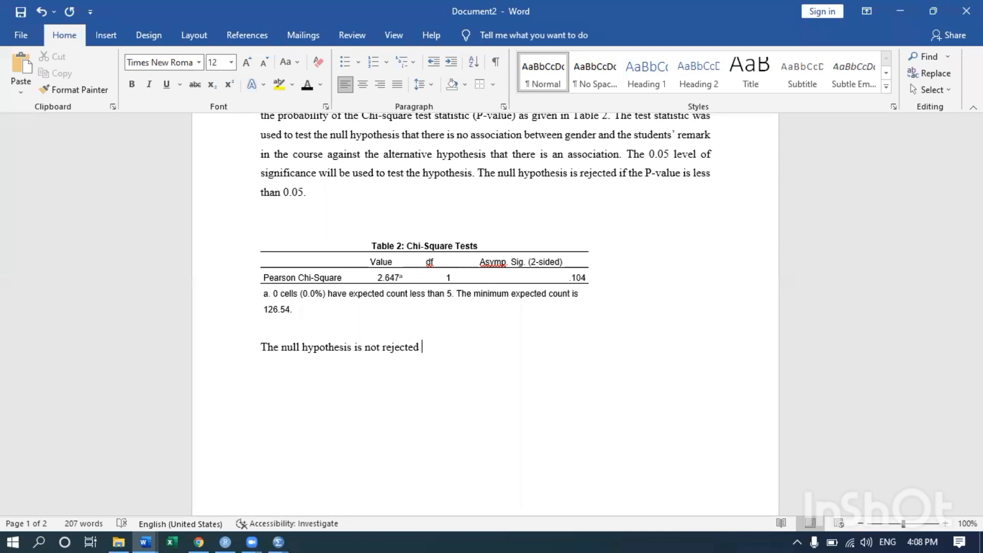
type("since the P-value")
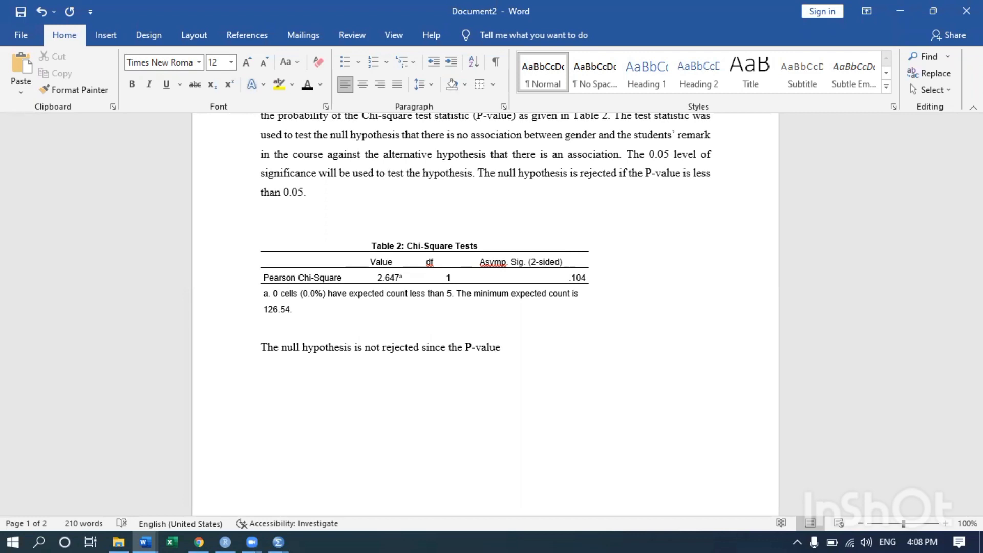
type(" is")
key("BackSpace")
key("BackSpace")
type("<")
key("BackSpace")
key("BackSpace")
key("BackSpace")
Step: Continue the sentence below Table 2 with "is less than the level of significance (0.05) and we conclude that"
type("is less than the level")
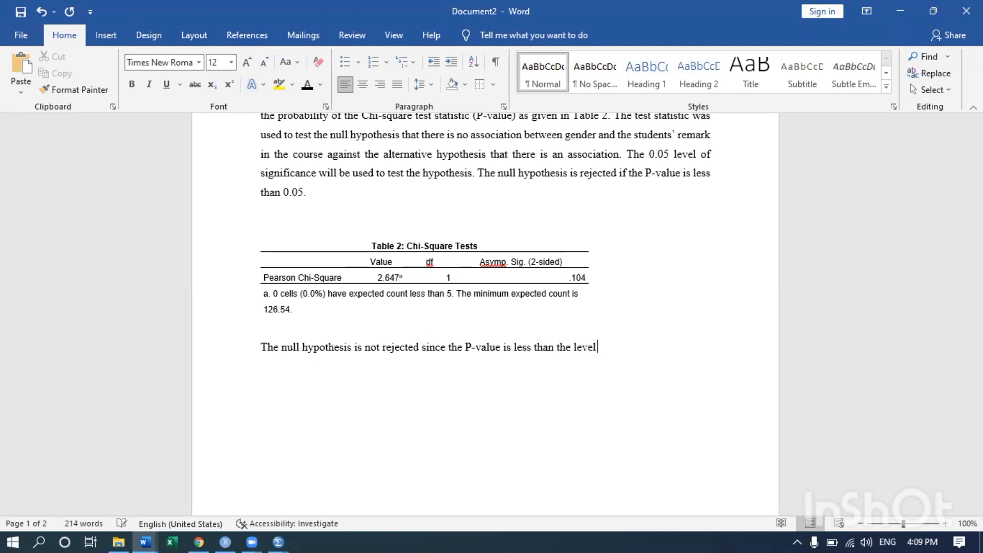
type(" of significance (")
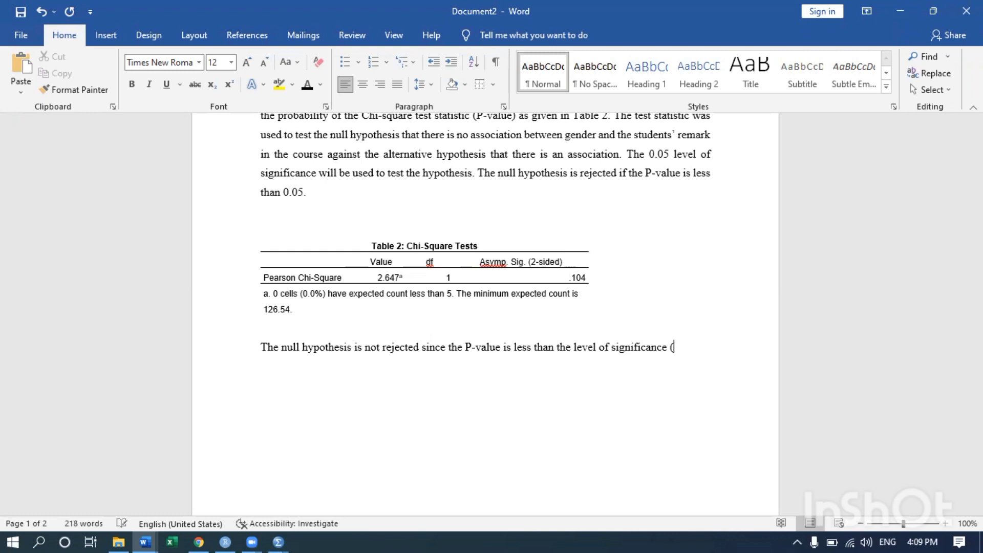
type("0.05")
type(") and we con")
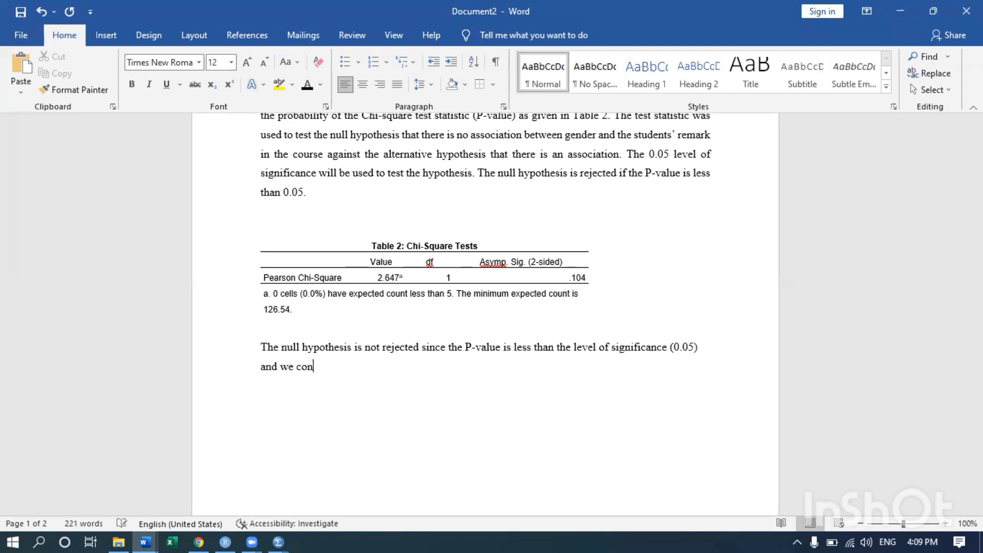
type("clude that")
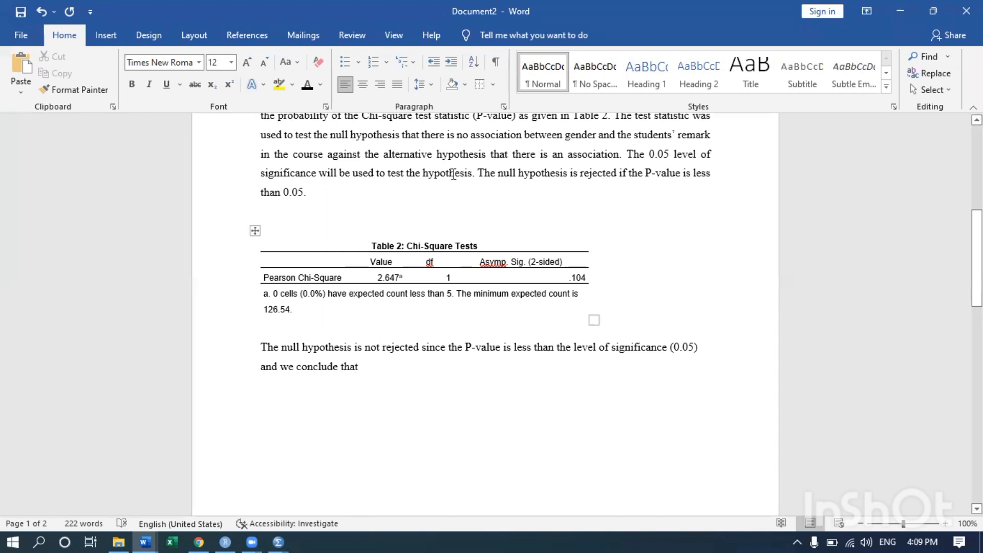
Step: Copy "there is no association between gender and the students' remark in the course" from the paragraph above Table 2 to the end of the conclusion
scroll(460, 196, "up", 3)
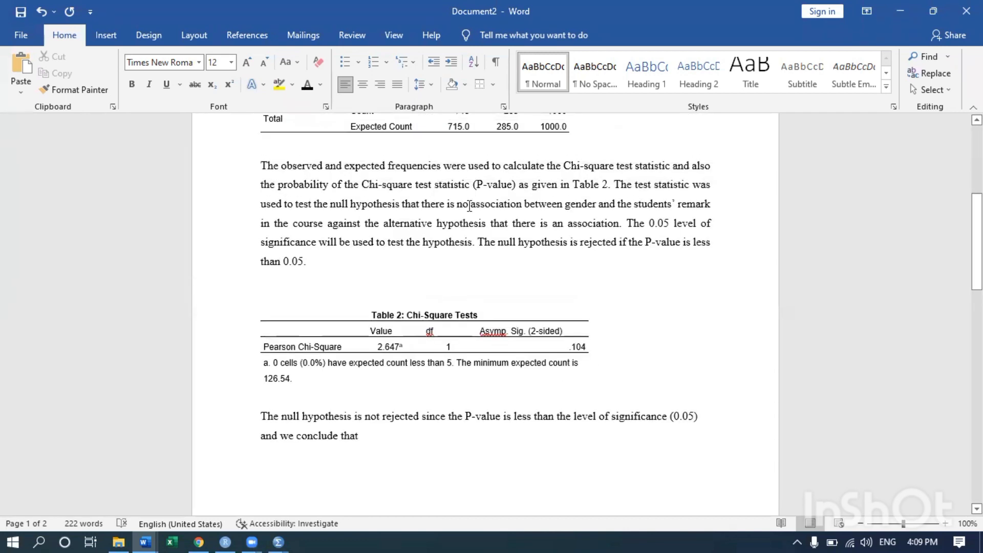
left_click_drag(439, 203, 326, 229)
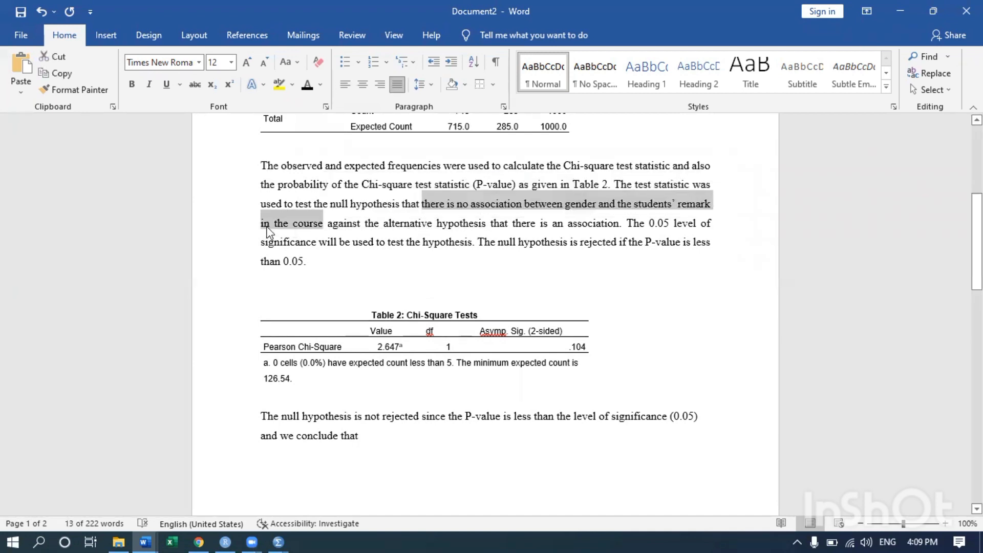
right_click(284, 220)
left_click(314, 243)
left_click(398, 445)
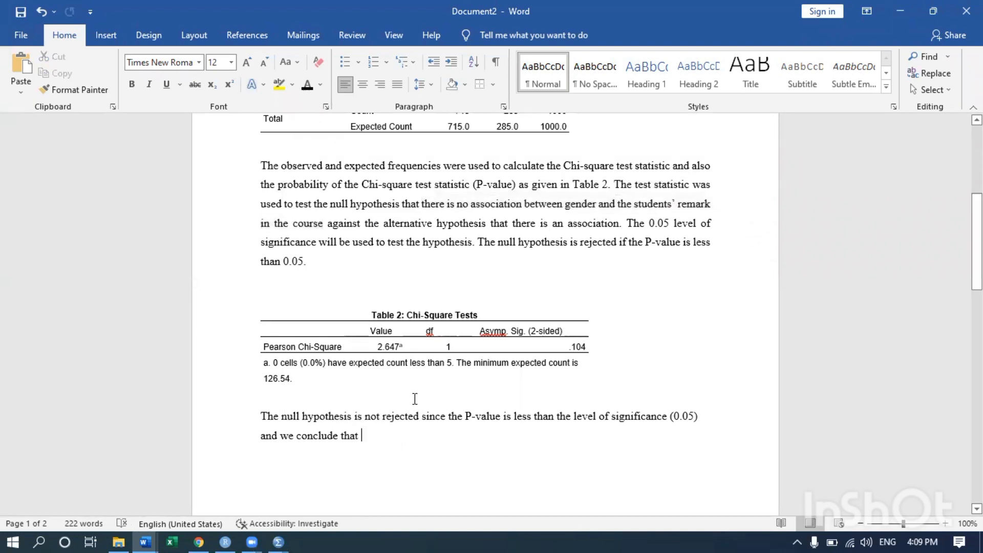
key("ctrl+v")
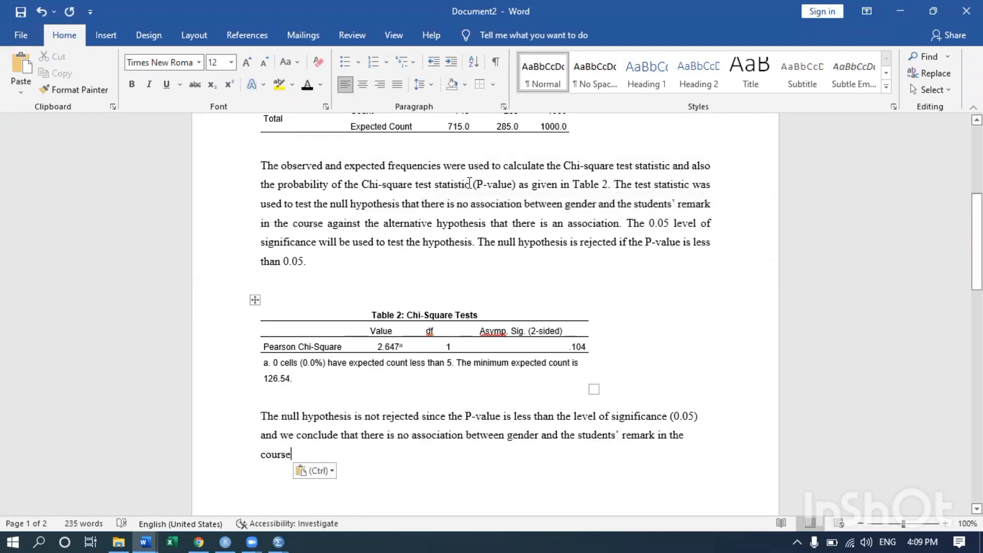
Step: End the concluding sentence below Table 2 with a full stop after "course"
scroll(354, 203, "down", 3)
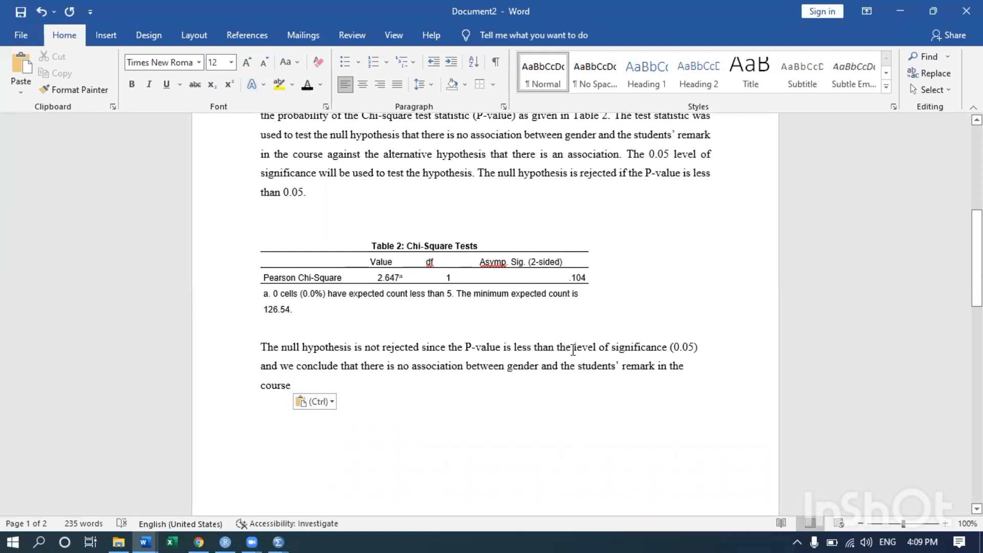
left_click_drag(573, 350, 694, 345)
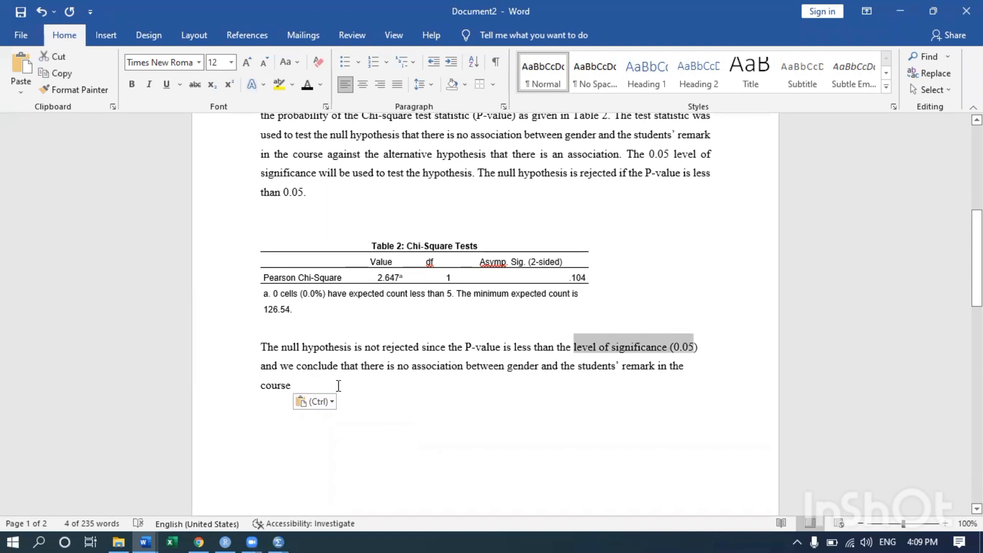
left_click(339, 386)
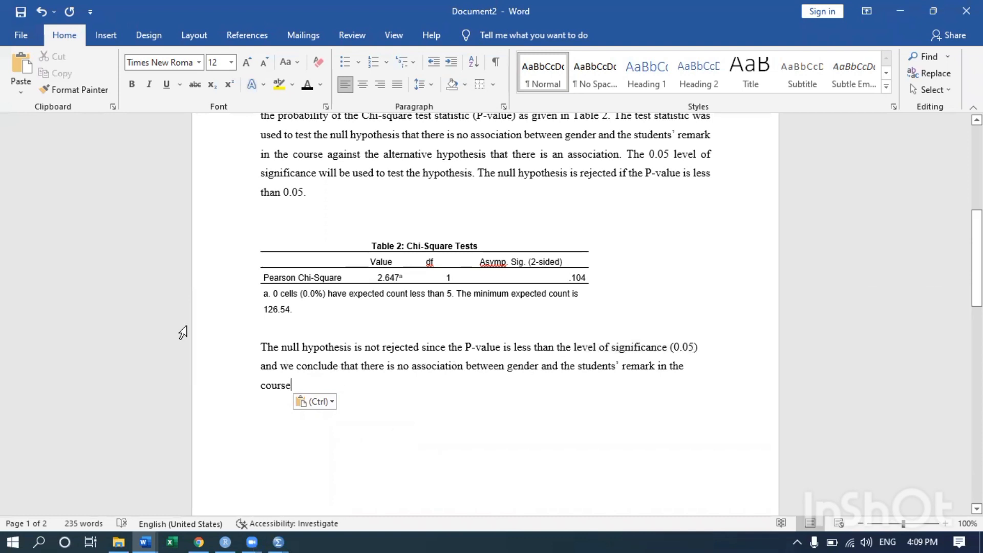
type(".")
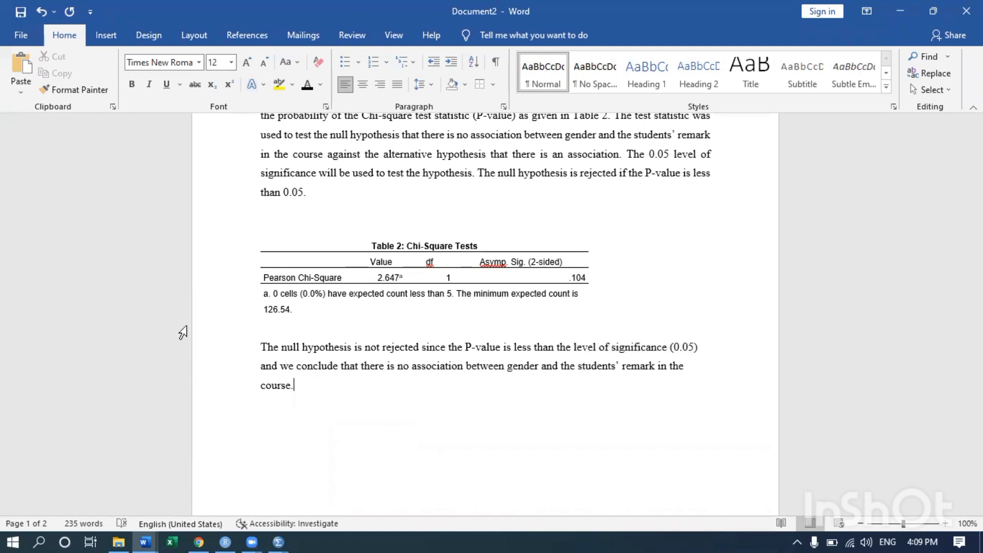
Step: Save the document as "Chi-square SPSS" in New Folder inside the OCP Analytics folder
key("ctrl+s")
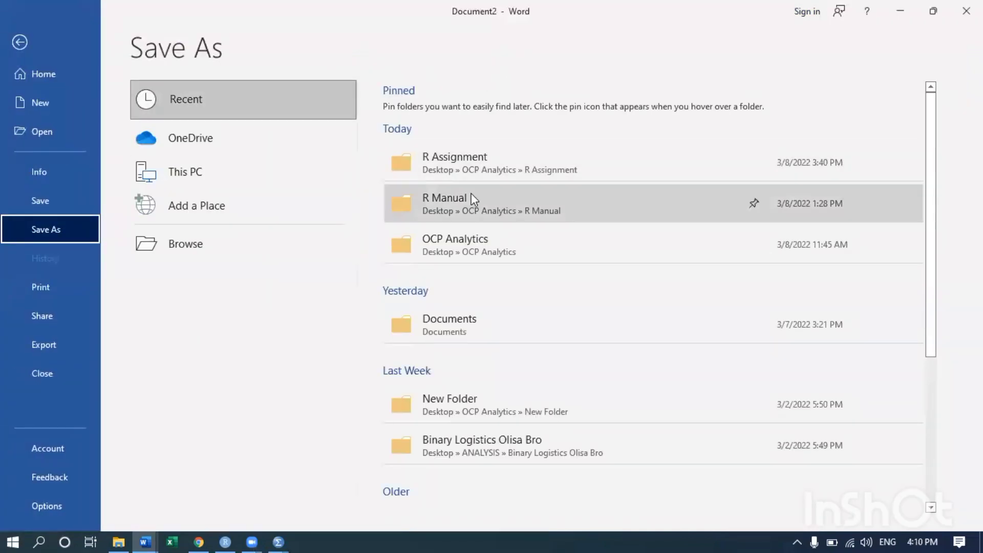
left_click(475, 170)
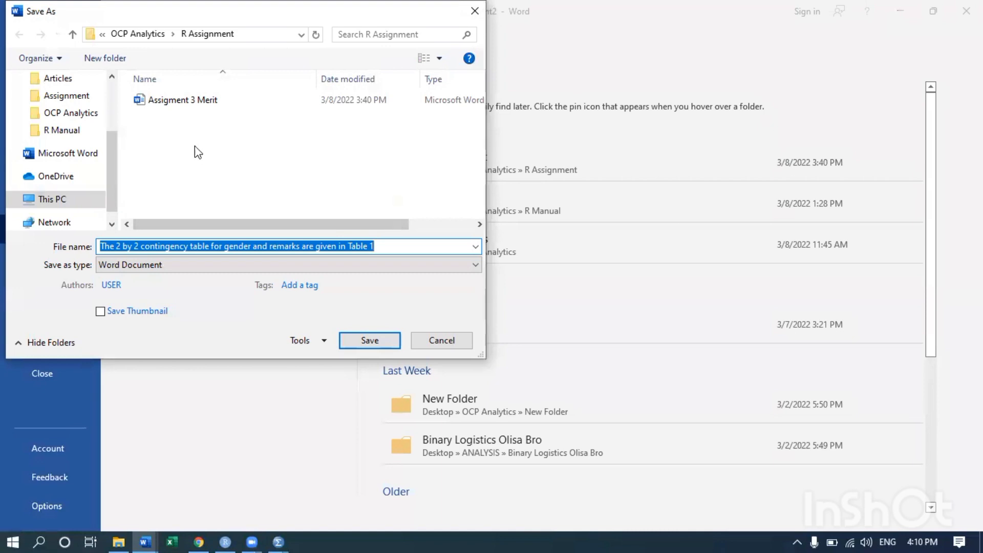
left_click(144, 34)
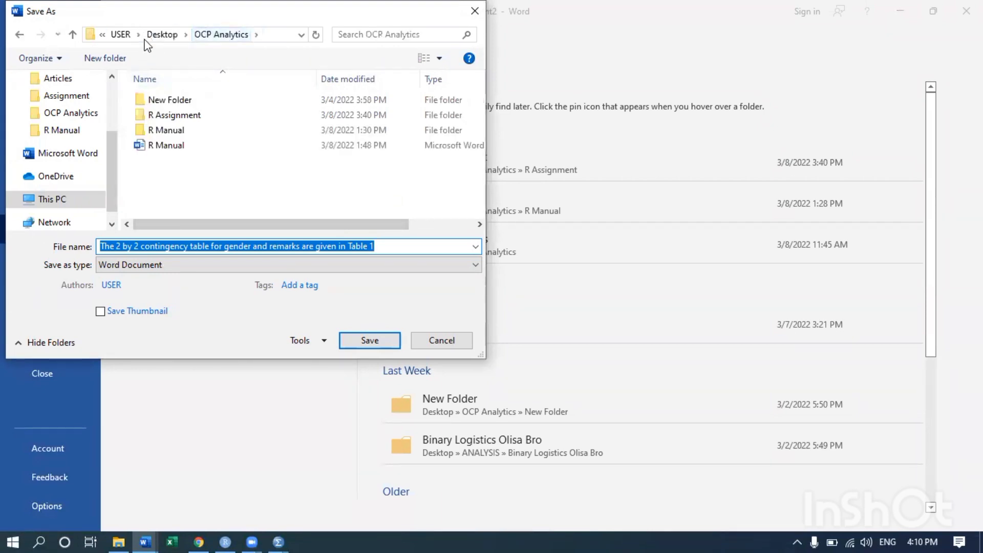
double_click(185, 102)
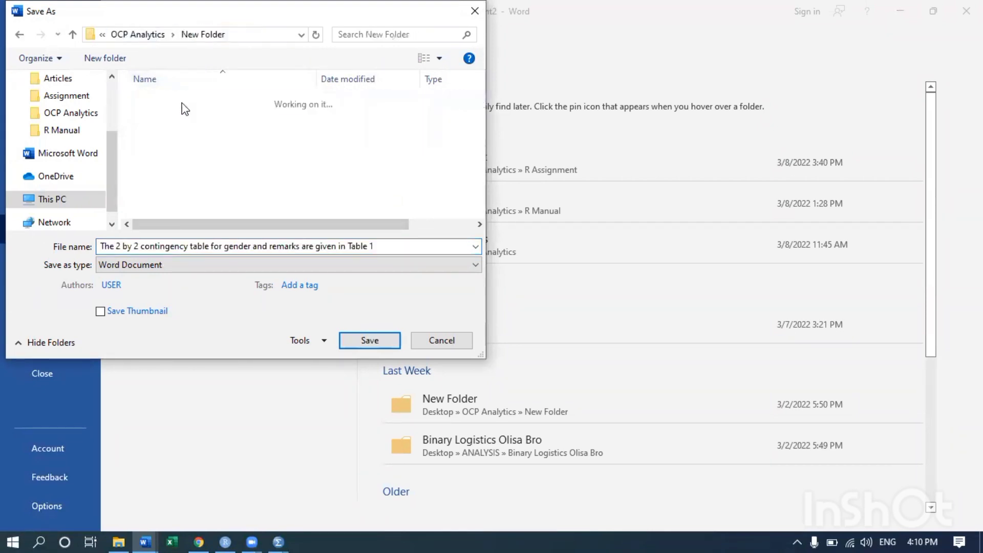
left_click(215, 245)
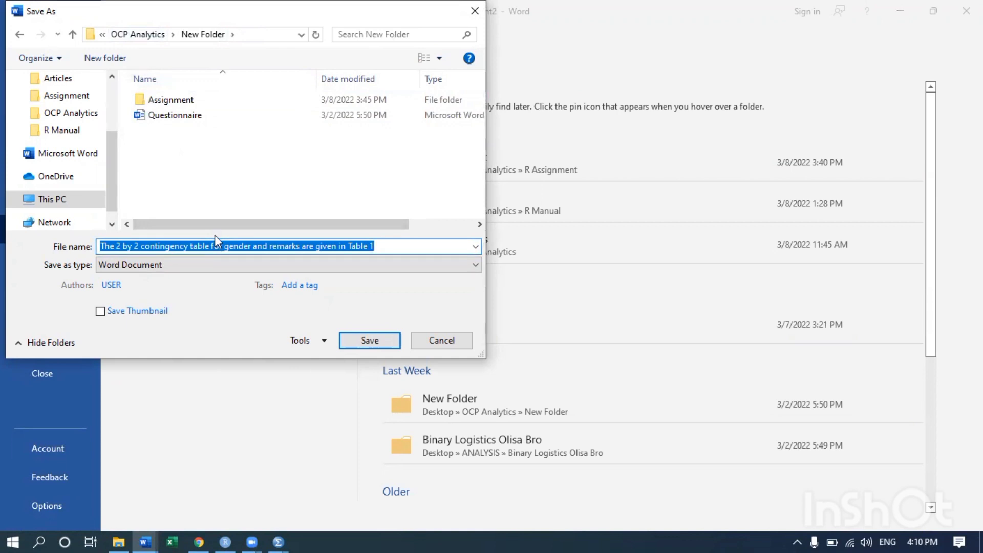
type("Chi-square SPSS")
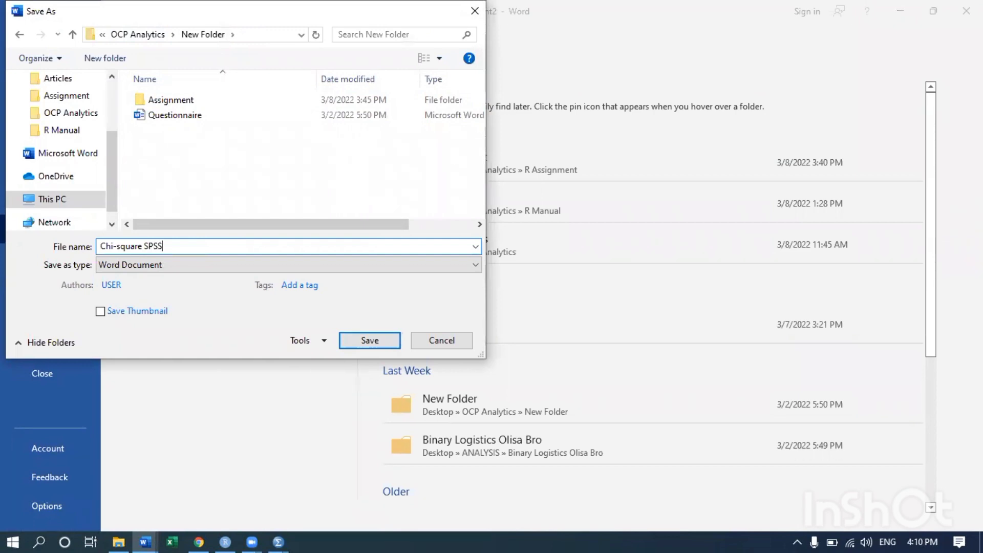
key("Return")
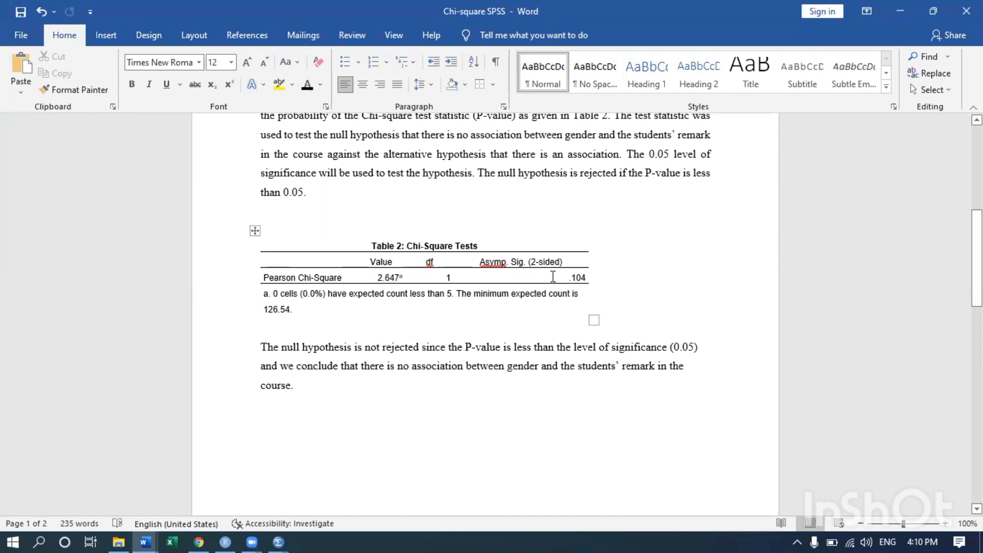
Step: Insert "(0.104)" after "P-value" in the concluding sentence below Table 2
left_click_drag(567, 278, 587, 278)
left_click(503, 347)
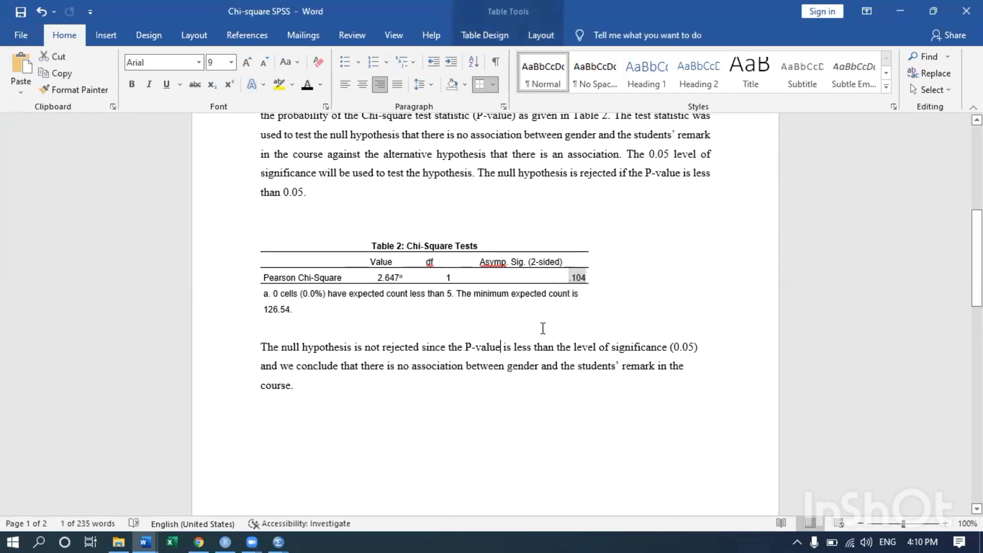
type("(0 ")
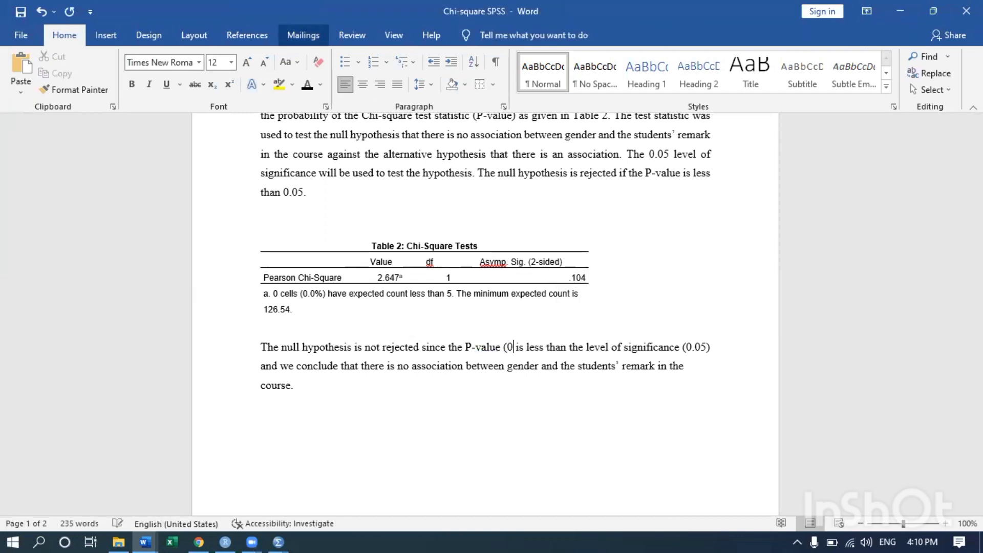
type(".")
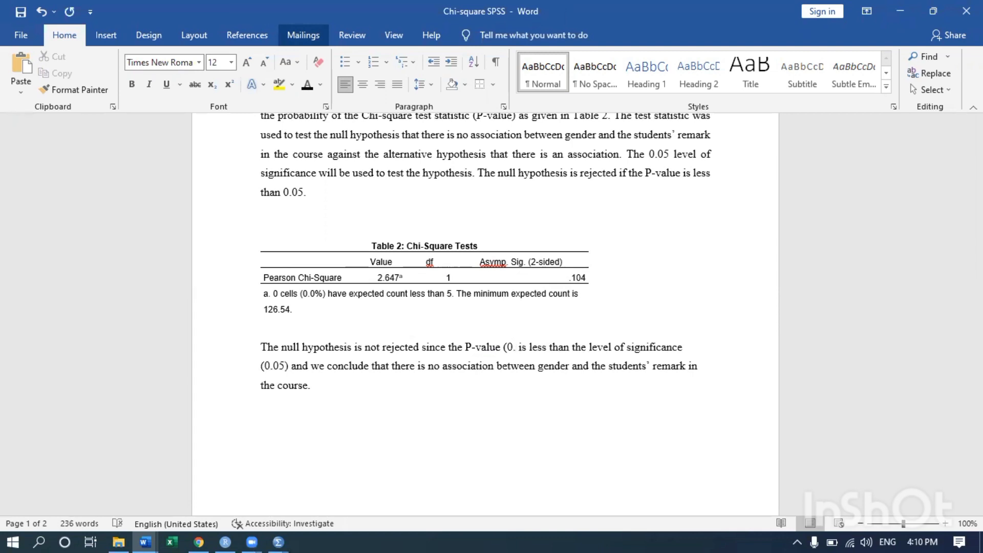
type("104")
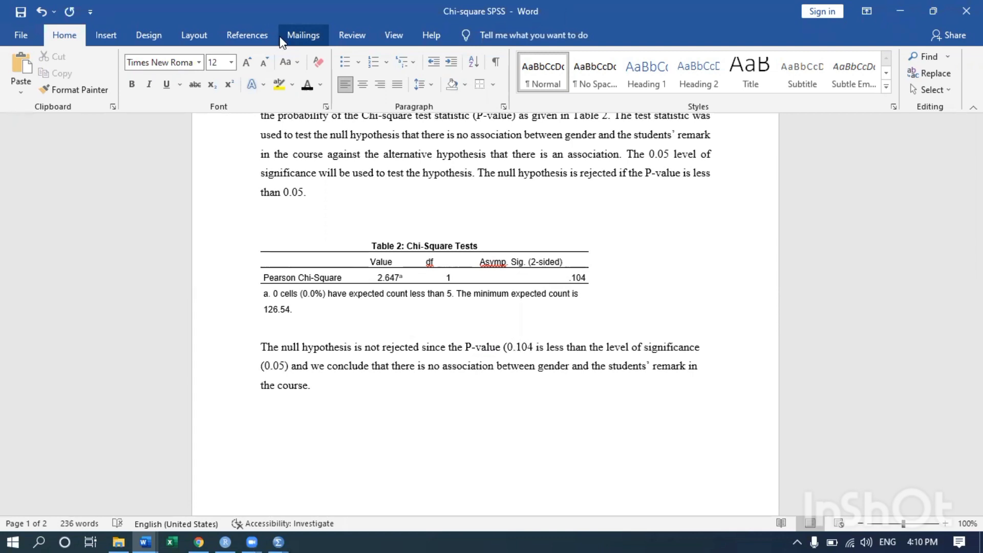
type(")")
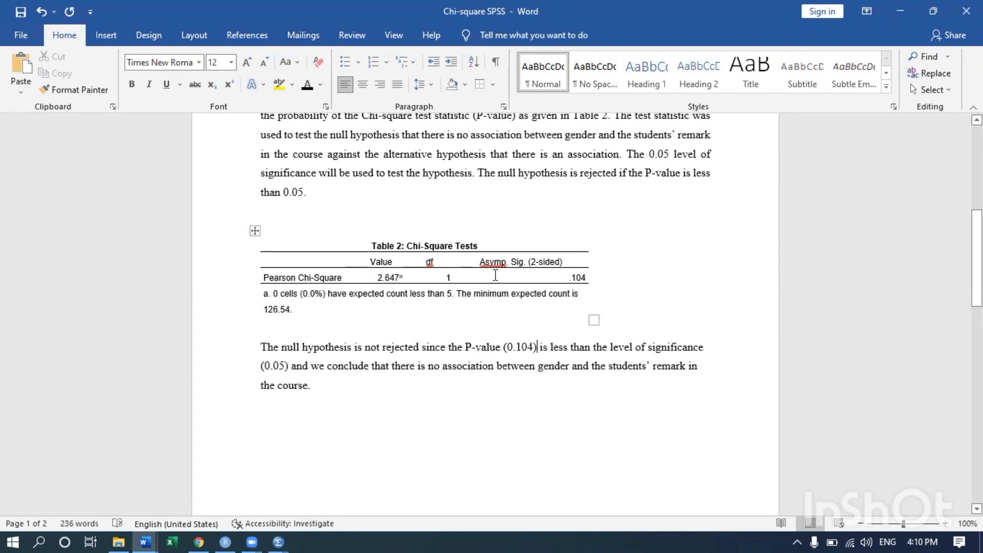
Step: Centre the contents of Table 2's header and Pearson Chi-Square rows horizontally and vertically within their cells
left_click_drag(260, 261, 471, 264)
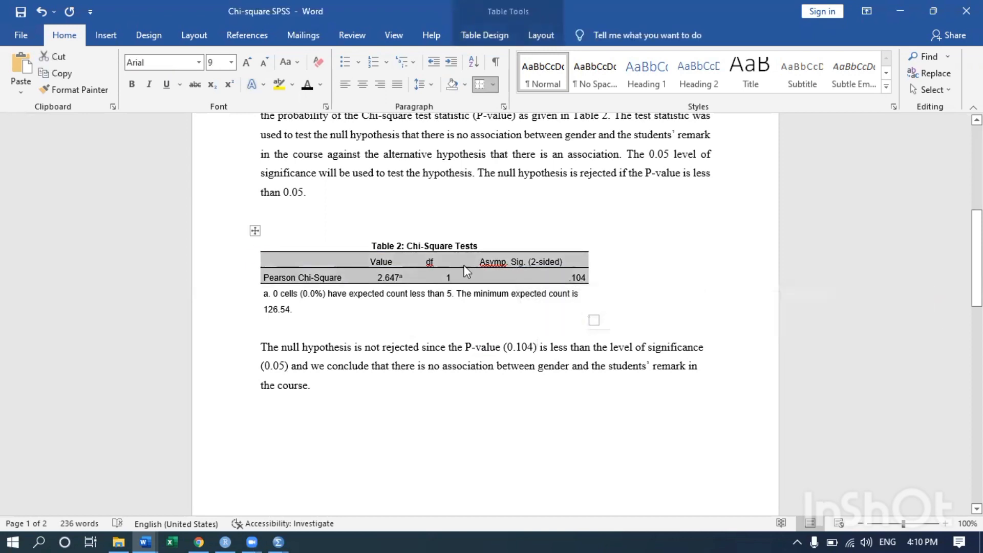
right_click(468, 264)
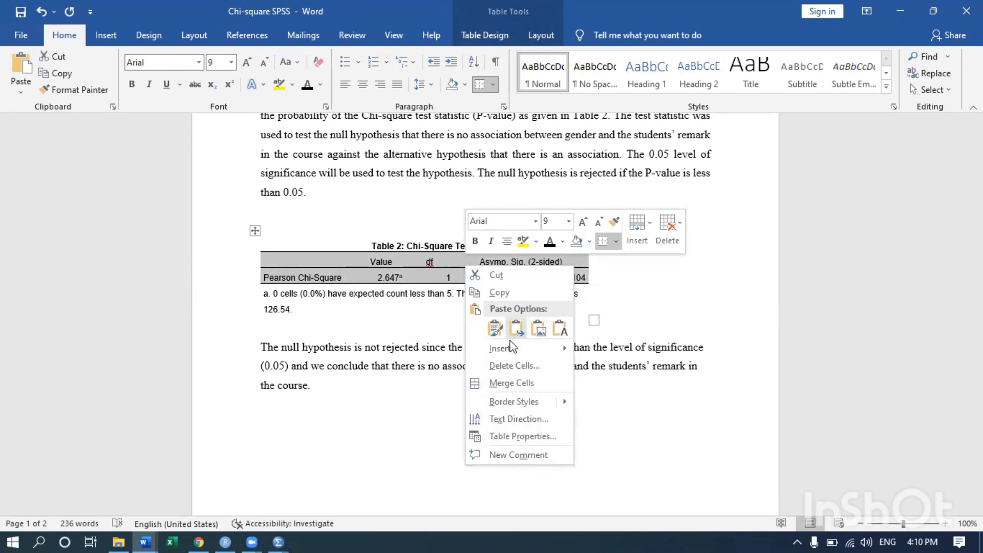
mouse_move(505, 353)
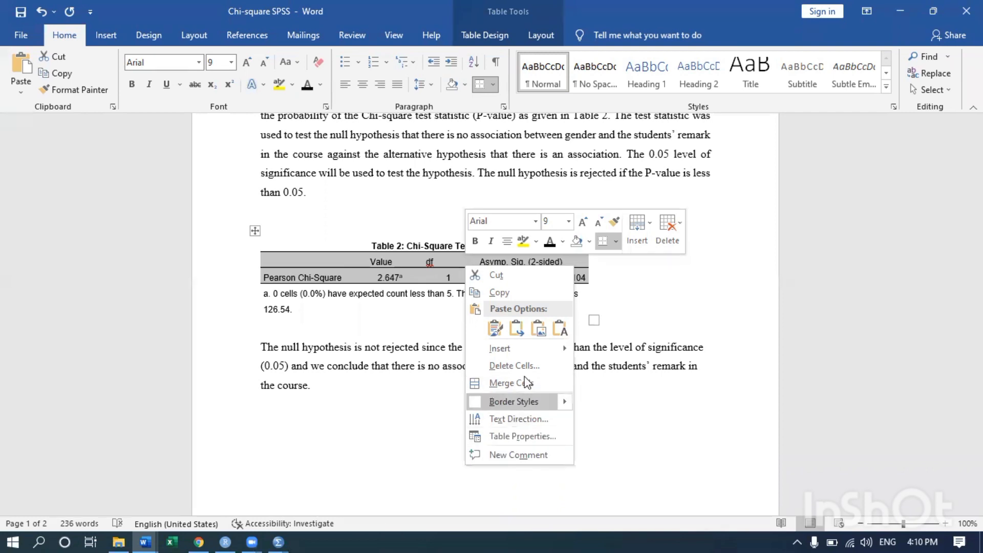
left_click(345, 255)
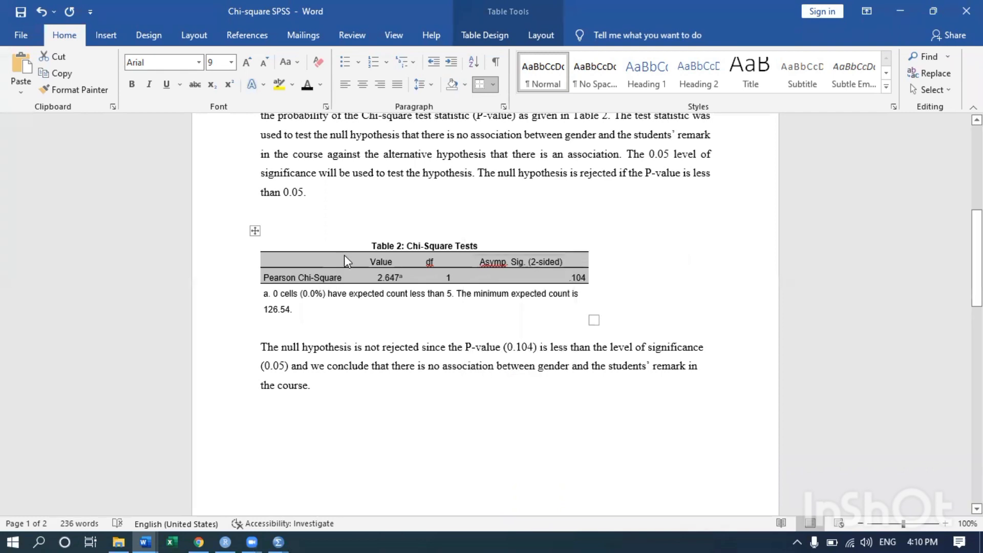
left_click(537, 34)
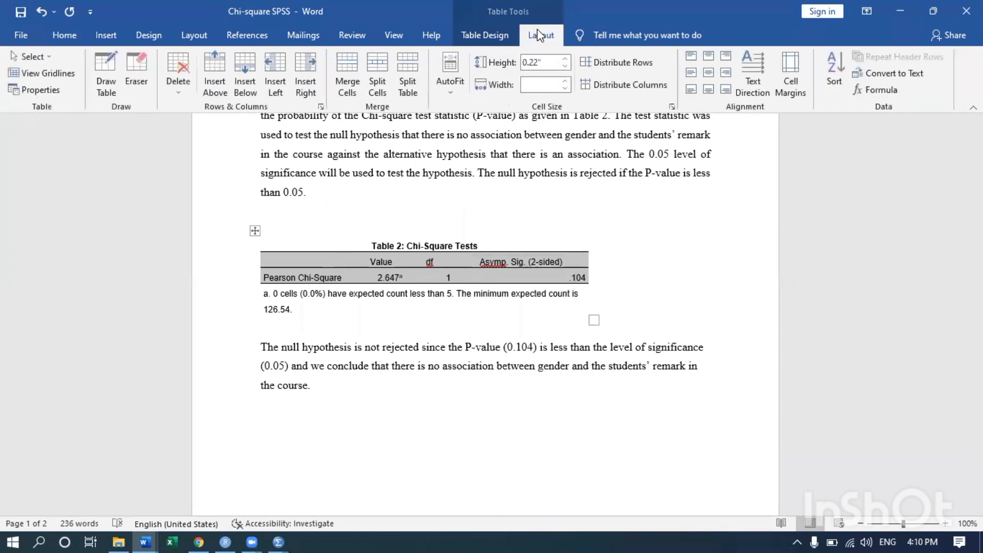
left_click(710, 71)
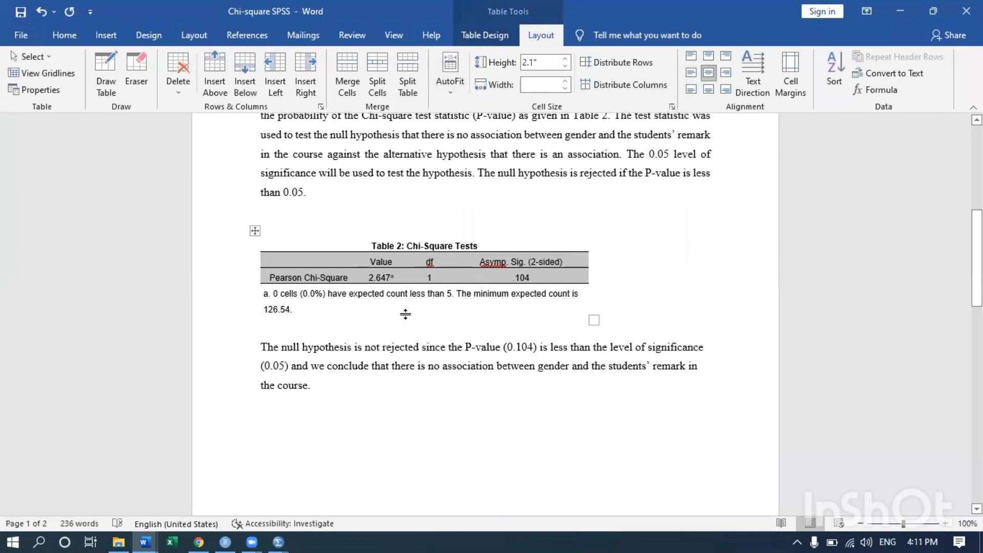
Step: Centre the contents of all Table 1 cells below its title horizontally and vertically
scroll(412, 317, "up", 5)
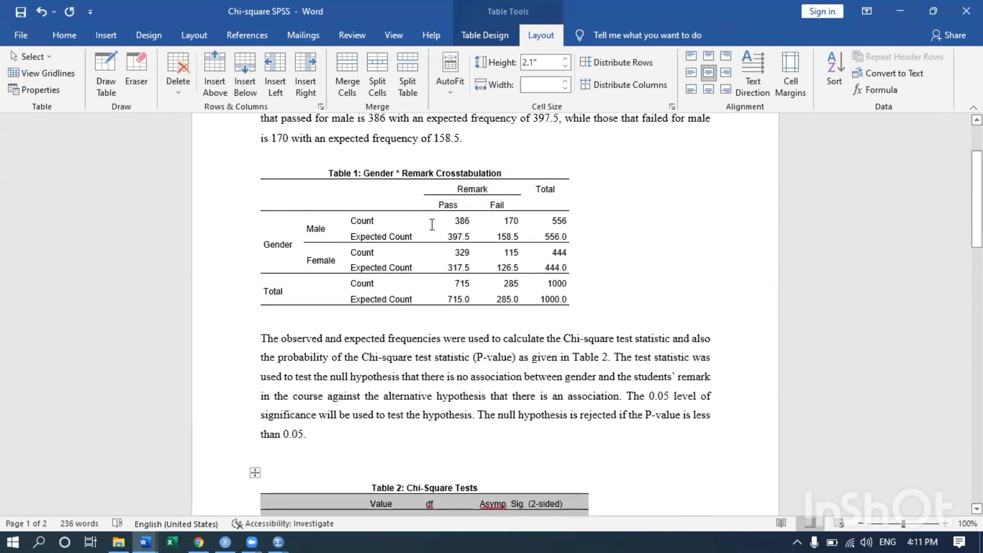
left_click_drag(280, 190, 543, 298)
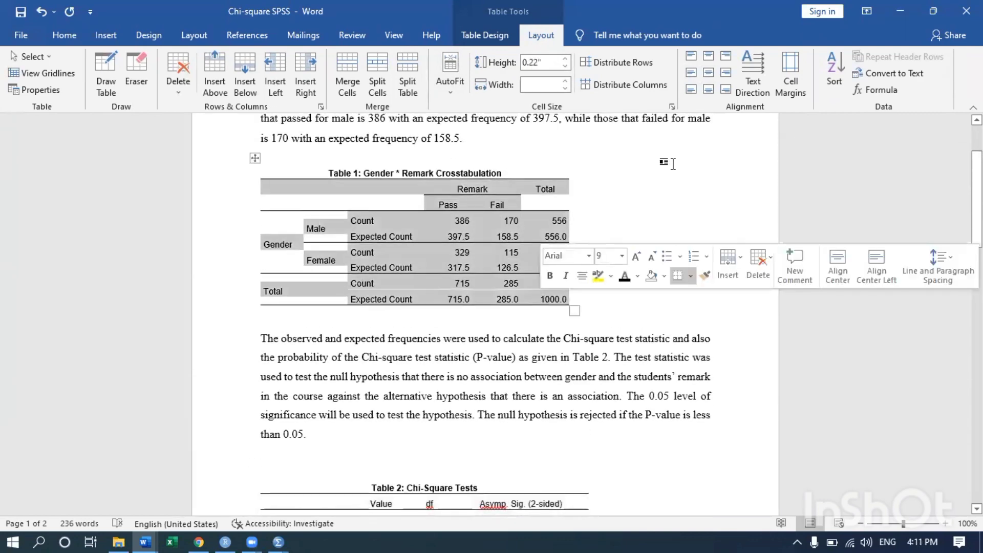
left_click(709, 76)
left_click(607, 245)
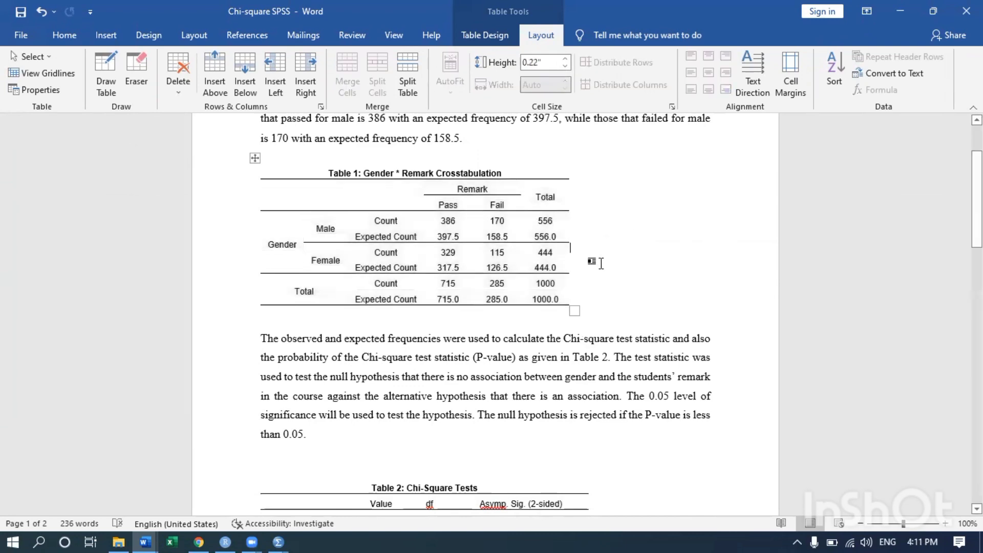
Step: Review the report from the contingency table description and Table 1 down to the conclusion under Table 2
scroll(560, 333, "down", 1)
scroll(561, 333, "down", 2)
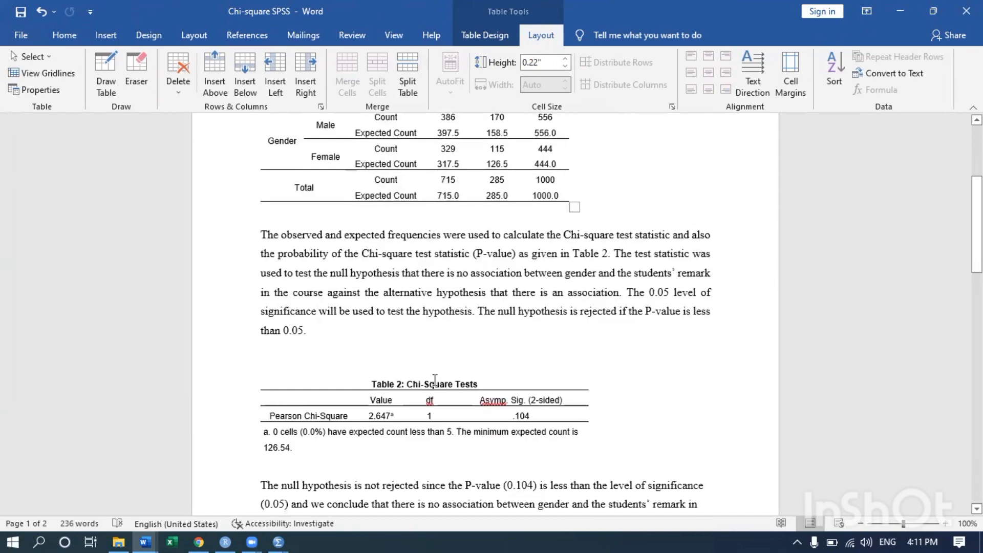
scroll(435, 379, "up", 4)
scroll(435, 380, "down", 1)
scroll(435, 380, "up", 1)
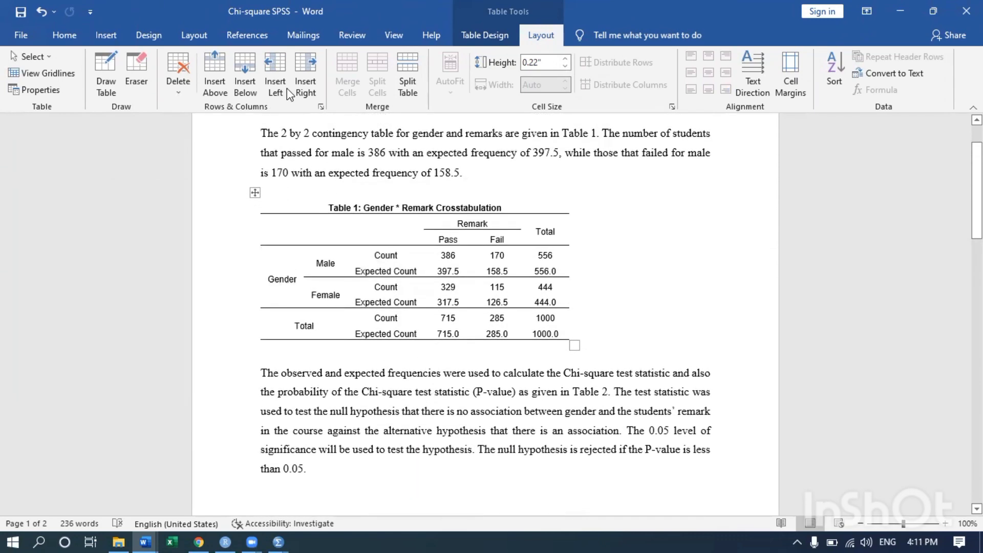
left_click(64, 37)
scroll(358, 400, "down", 5)
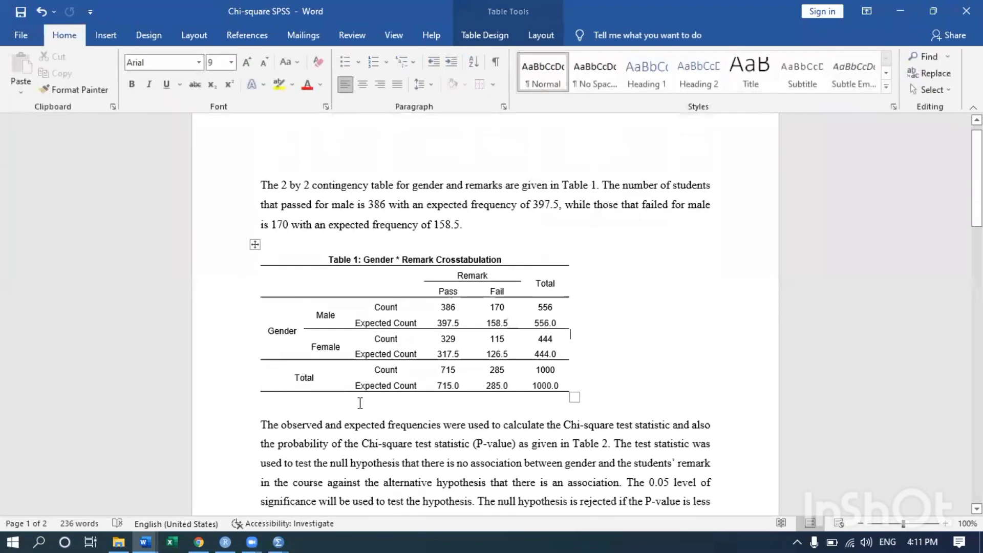
scroll(359, 404, "down", 4)
scroll(358, 404, "up", 11)
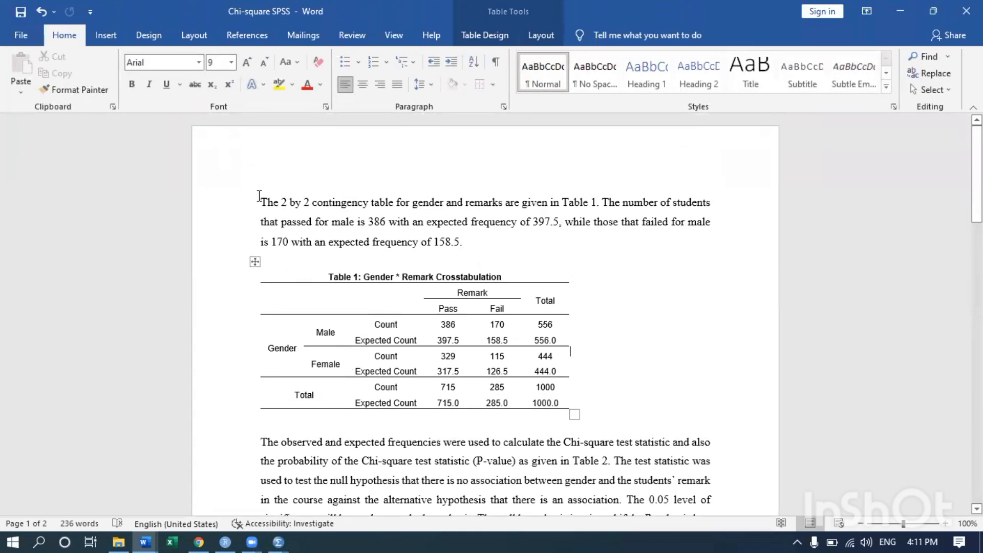
left_click_drag(259, 196, 358, 341)
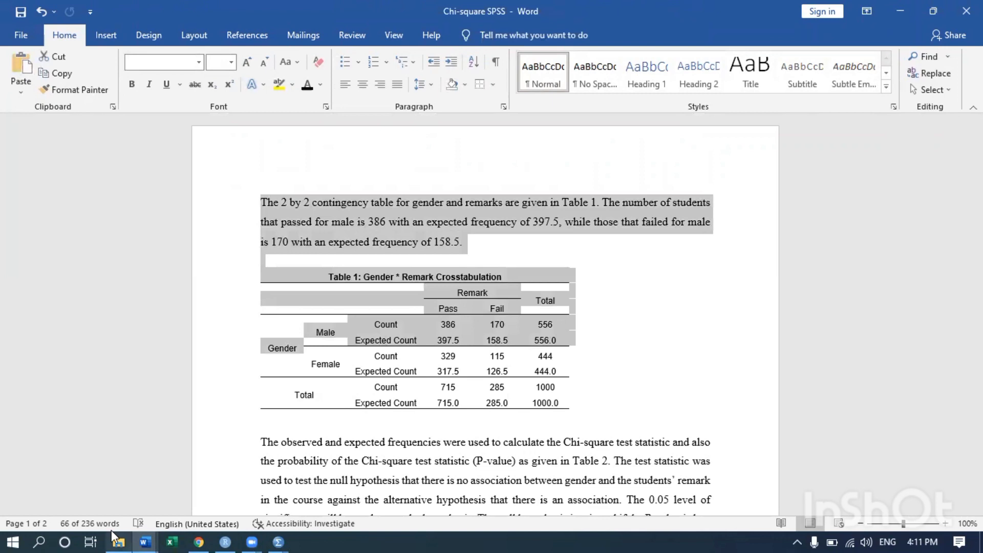
Step: Switch to File Explorer and look through the ANALYSIS folder on the Desktop for an earlier Chi-square analysis
mouse_move(122, 539)
left_click(95, 481)
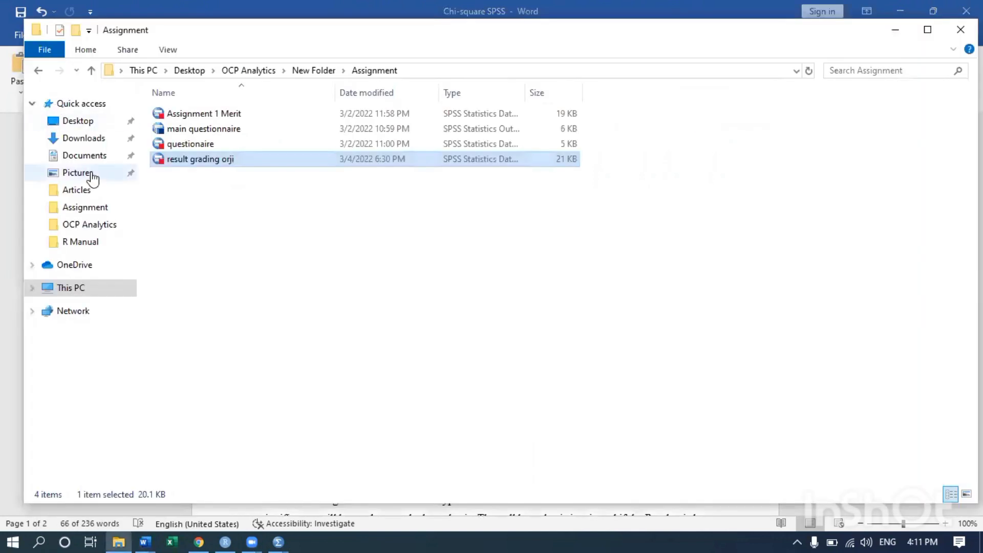
left_click(77, 121)
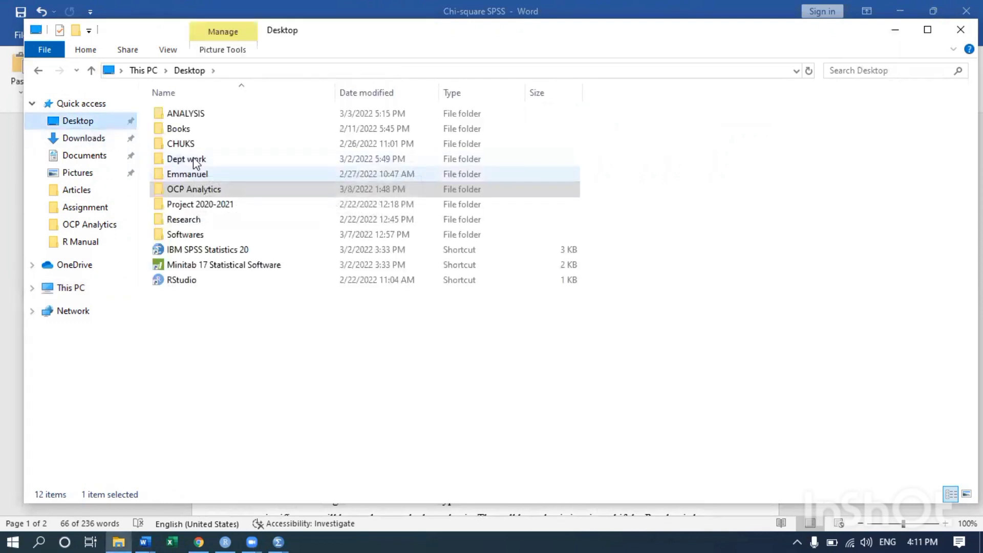
double_click(202, 119)
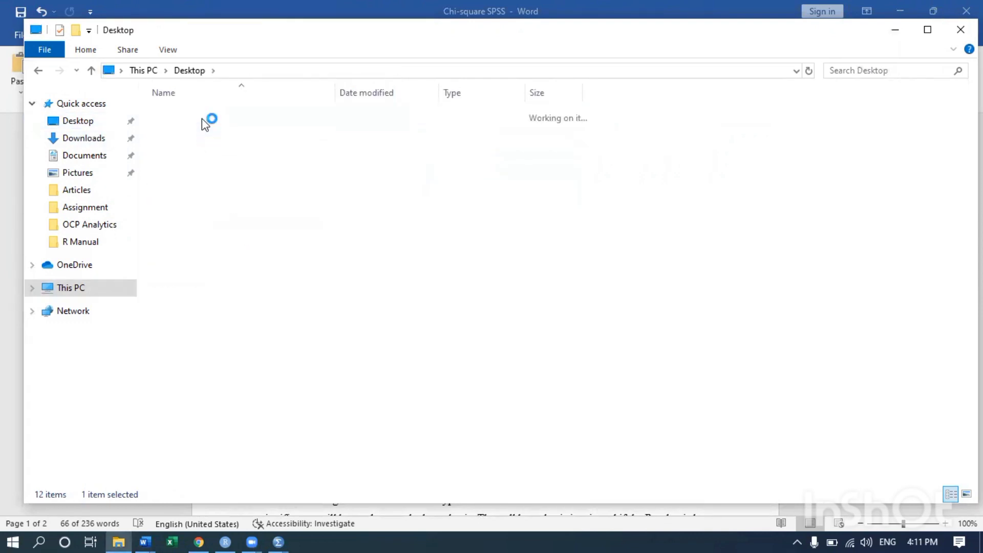
scroll(208, 283, "down", 4)
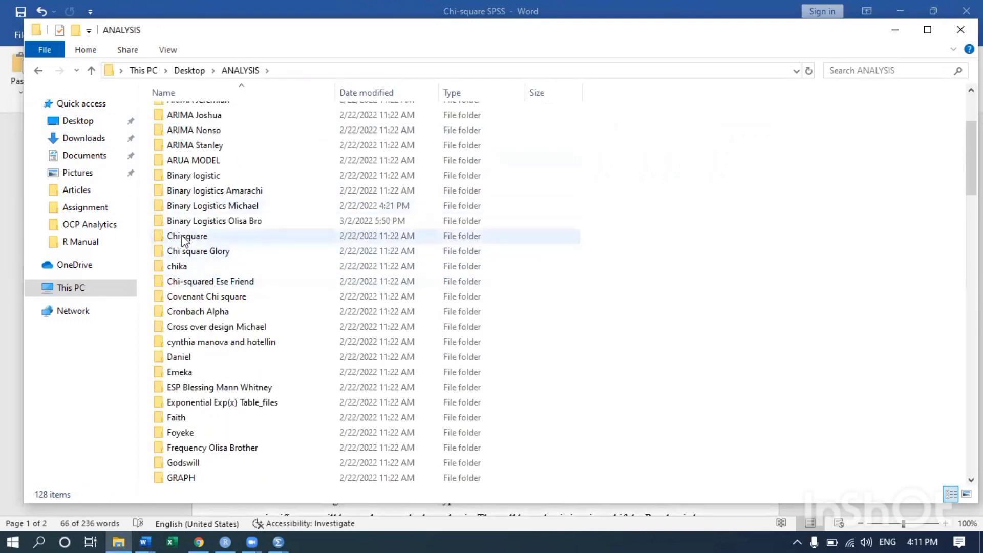
left_click(229, 237)
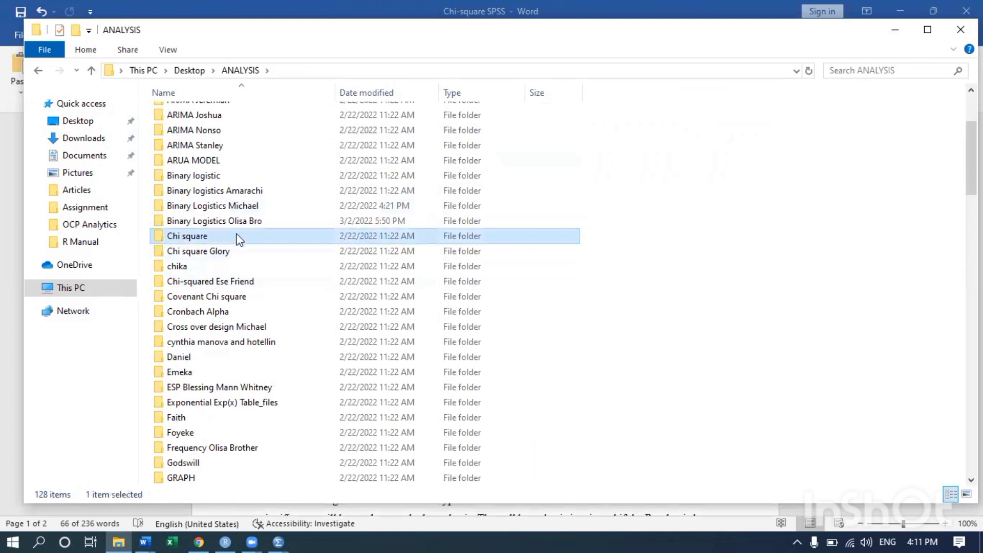
left_click(212, 282)
left_click(228, 297)
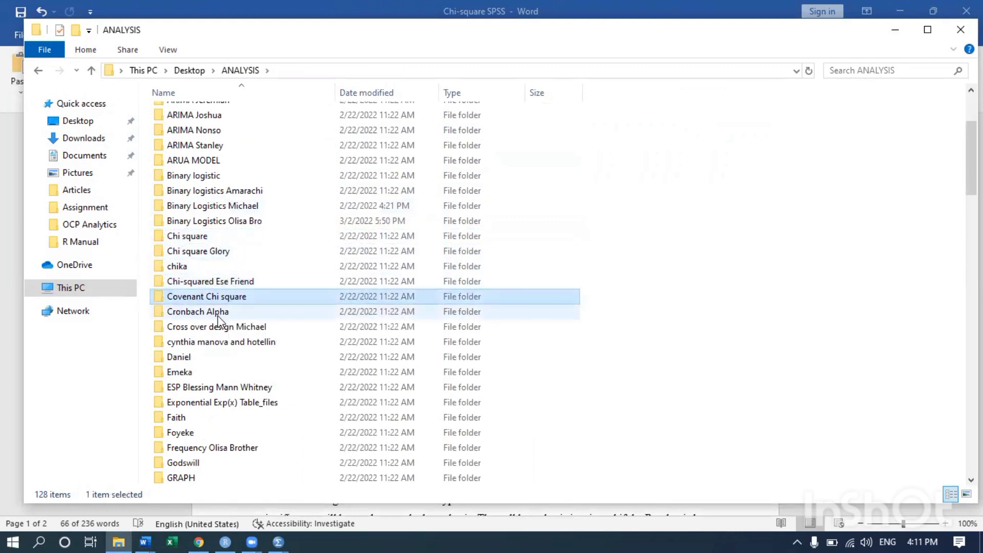
Step: Return to the Chi-square SPSS document in Word and examine the gender and remark bar chart on page 2
left_click(155, 534)
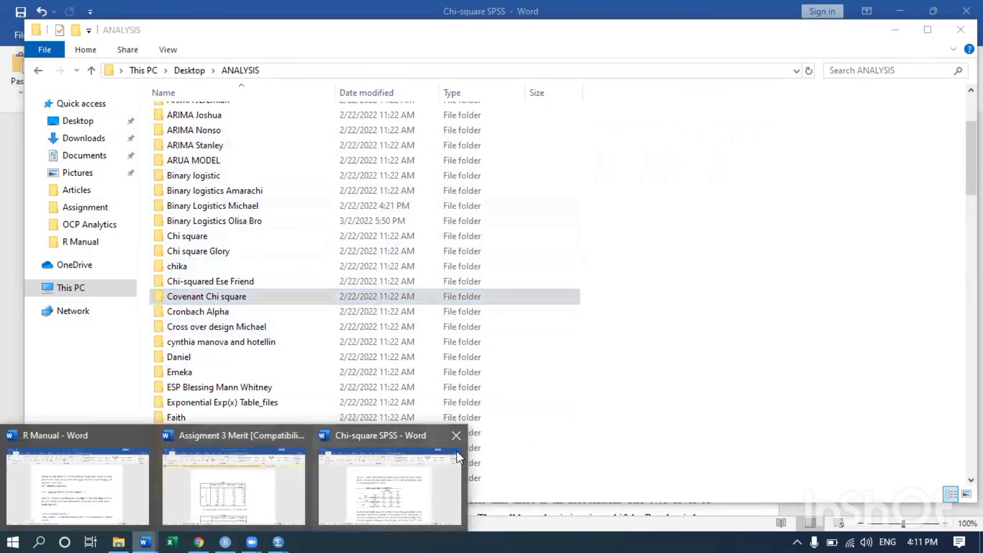
left_click(401, 467)
scroll(436, 305, "down", 15)
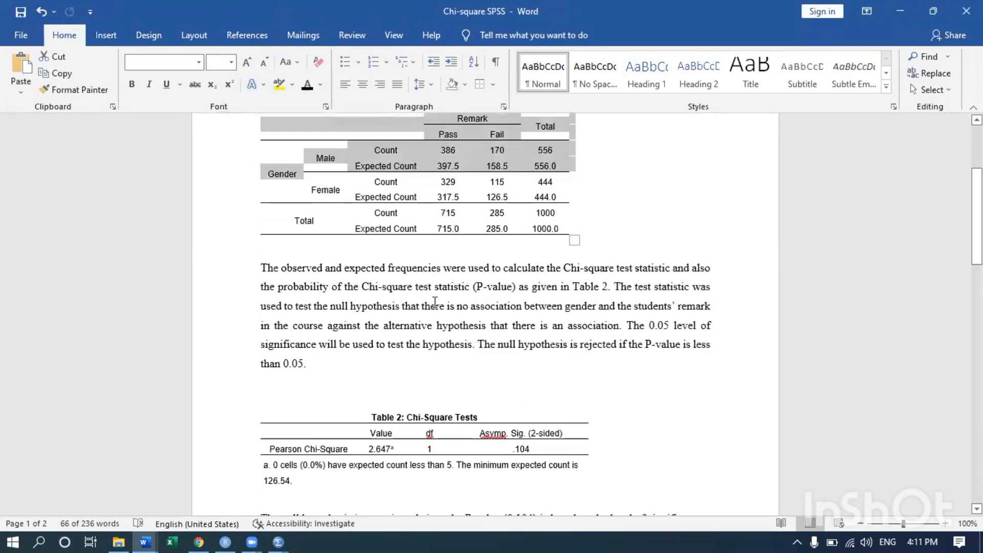
scroll(433, 311, "down", 3)
scroll(434, 314, "up", 5)
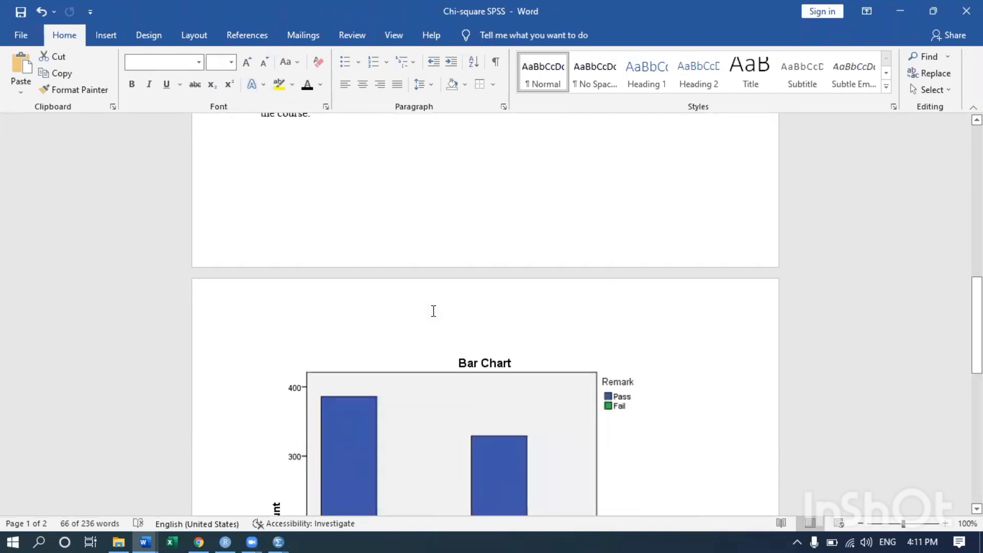
scroll(436, 318, "down", 3)
scroll(441, 333, "down", 8)
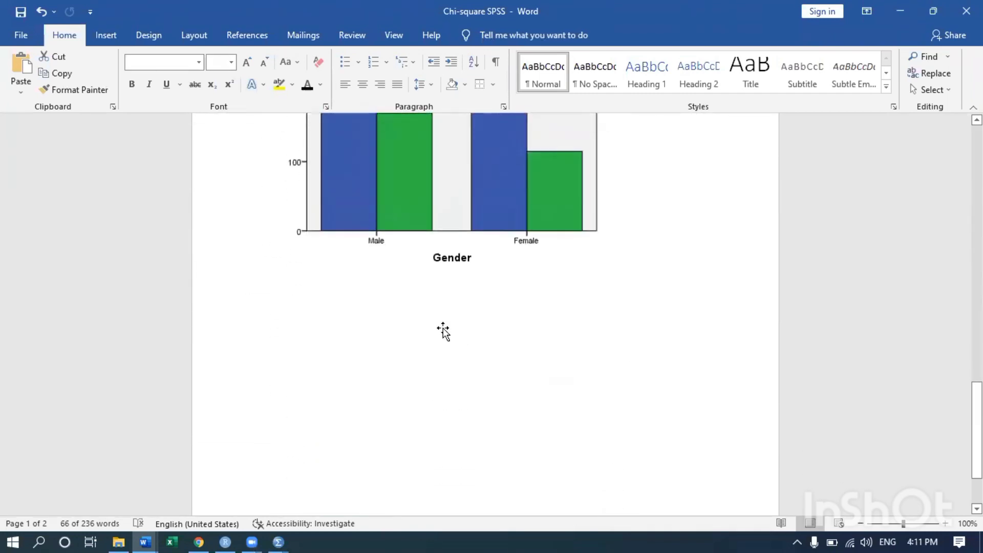
scroll(443, 332, "up", 4)
scroll(437, 324, "up", 5)
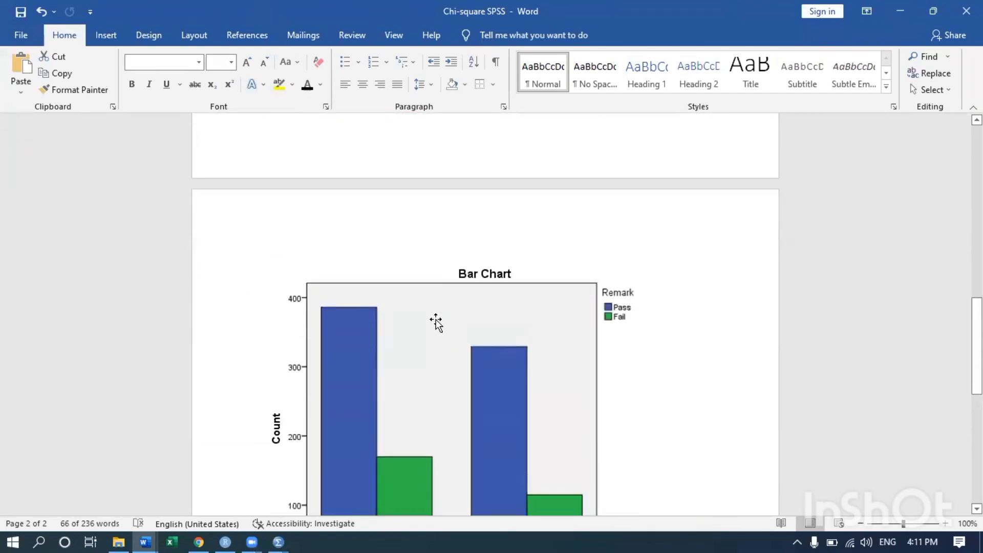
scroll(435, 323, "down", 4)
scroll(439, 370, "up", 5)
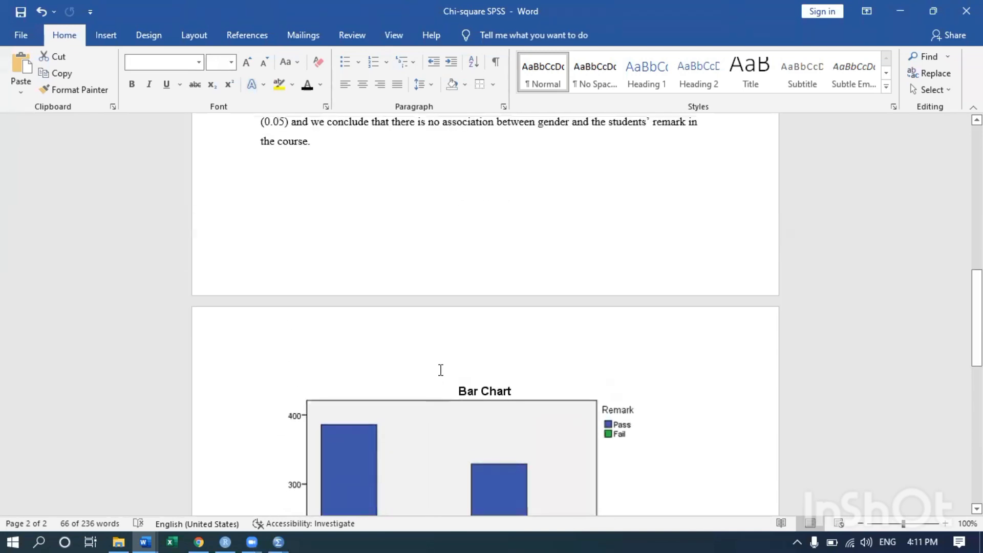
scroll(440, 371, "down", 4)
scroll(440, 371, "down", 3)
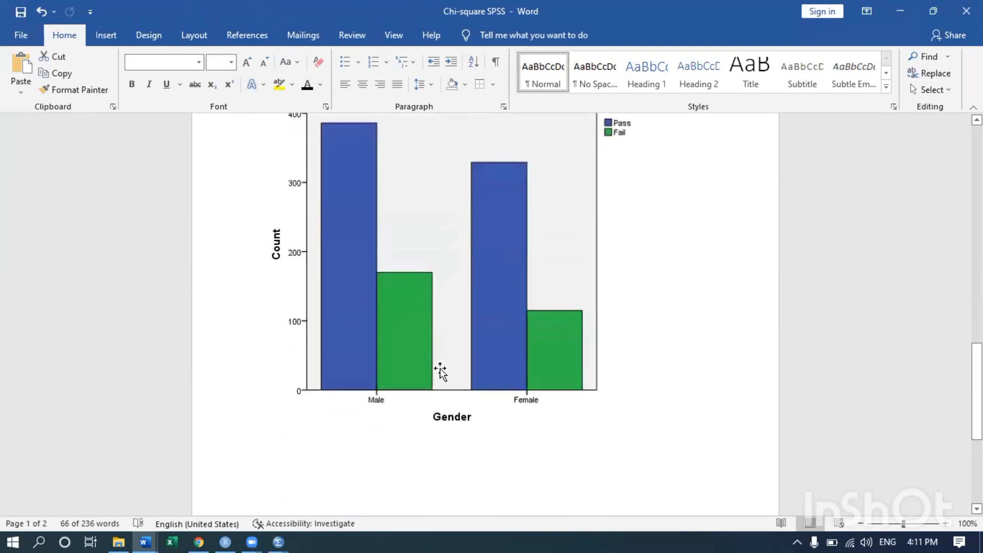
Step: Move the bar chart from page 2 to directly below Table 1, before the paragraph on observed and expected frequencies
left_click(463, 309)
scroll(463, 310, "up", 10)
scroll(463, 310, "up", 8)
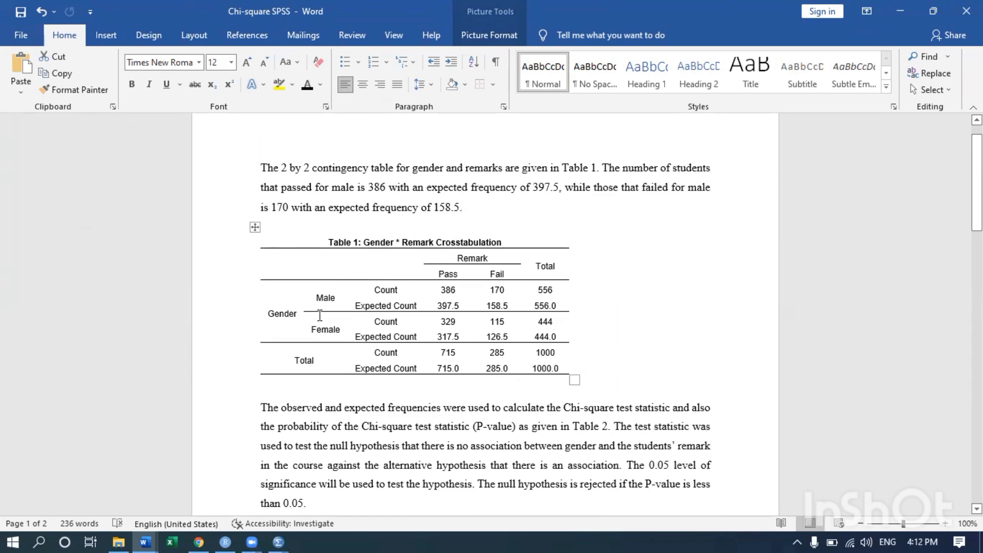
scroll(319, 315, "down", 12)
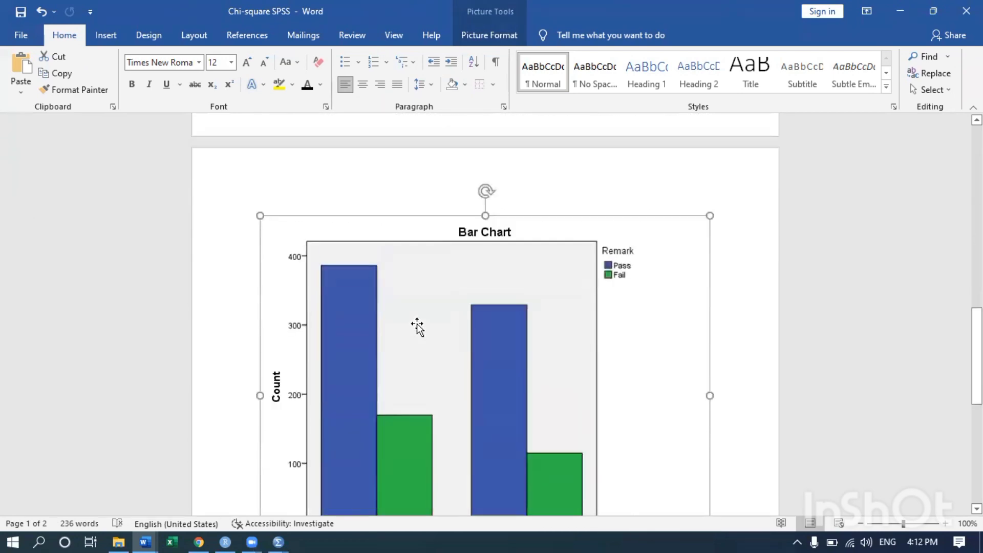
right_click(417, 327)
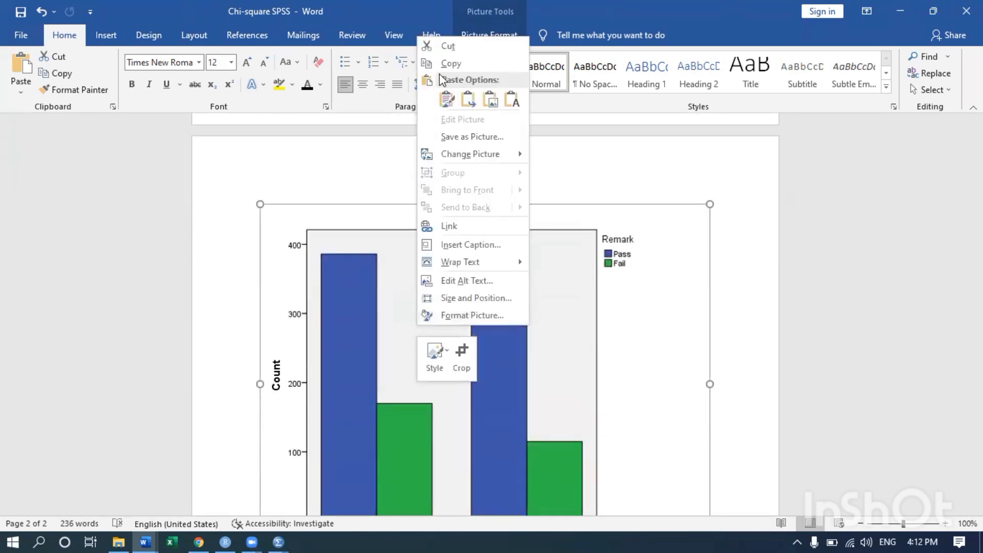
left_click(448, 46)
scroll(465, 225, "up", 5)
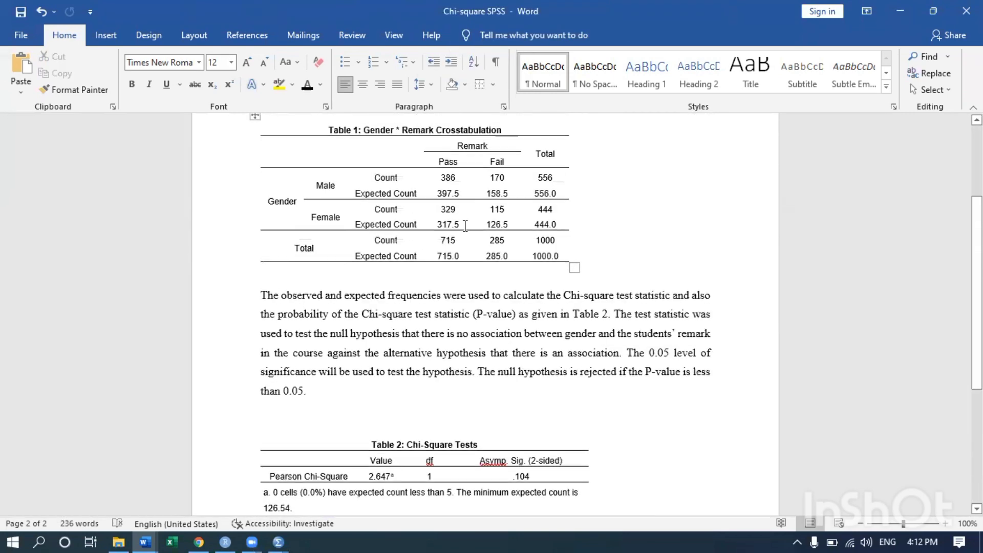
left_click(259, 301)
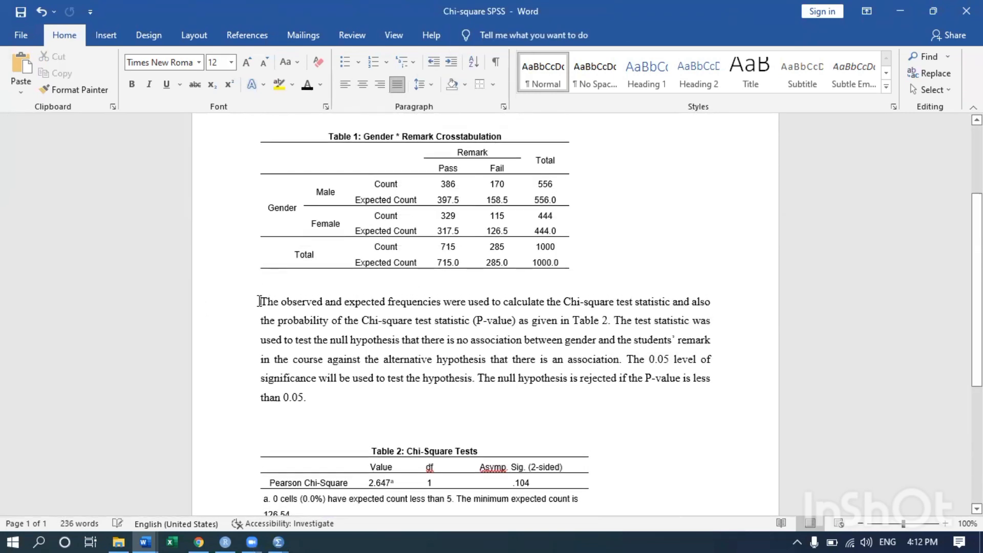
key("Return")
key("Return")
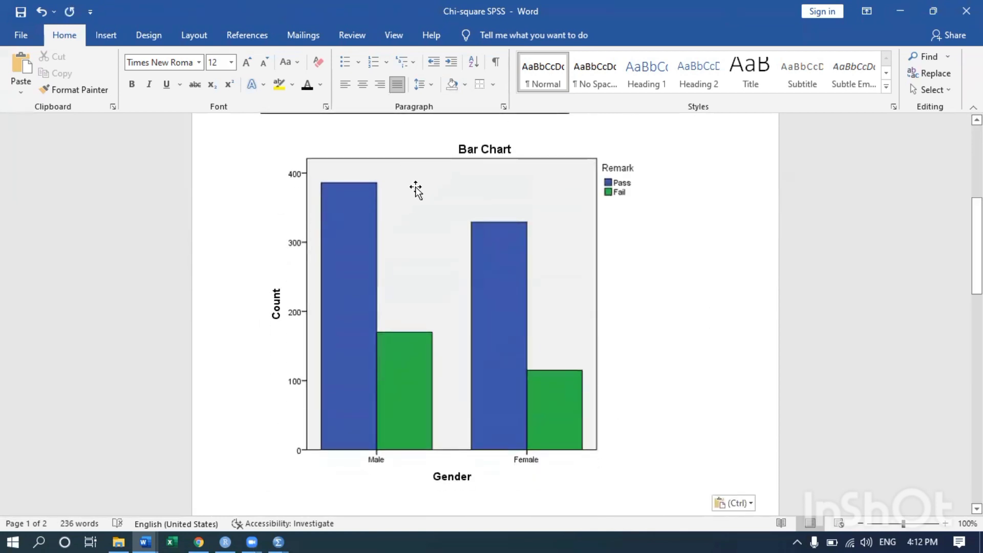
Step: Add the sentence "The observed frequencies are shown graphically using a bar chart" between Table 1 and the bar chart
left_click(341, 146)
left_click(313, 121)
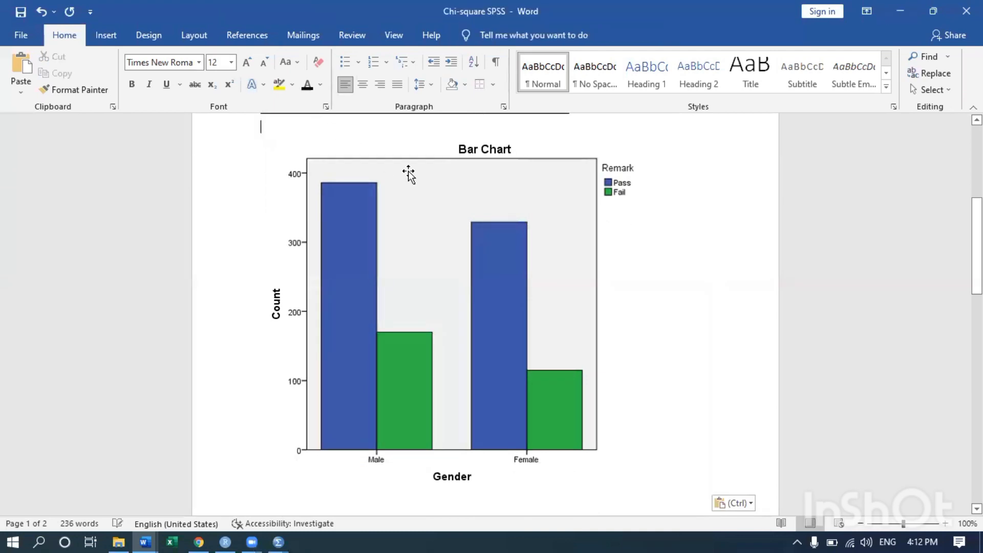
scroll(442, 179, "up", 2)
left_click(443, 179)
key("Return")
type("The")
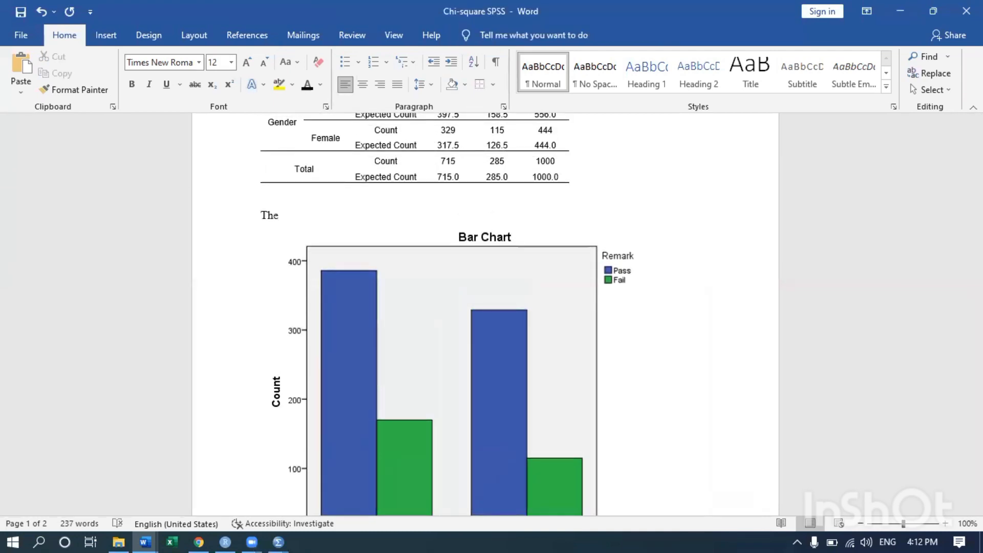
scroll(467, 214, "up", 2)
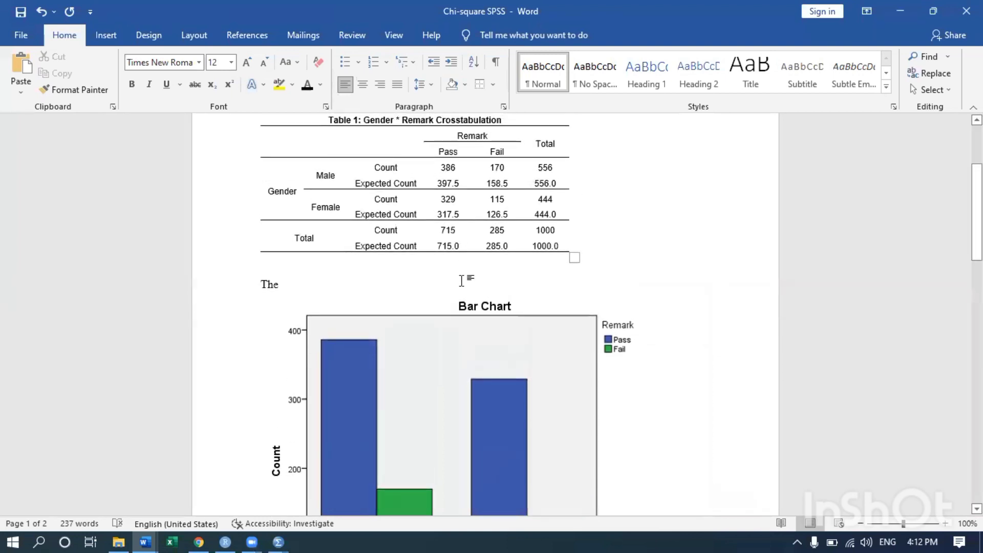
type("e obser")
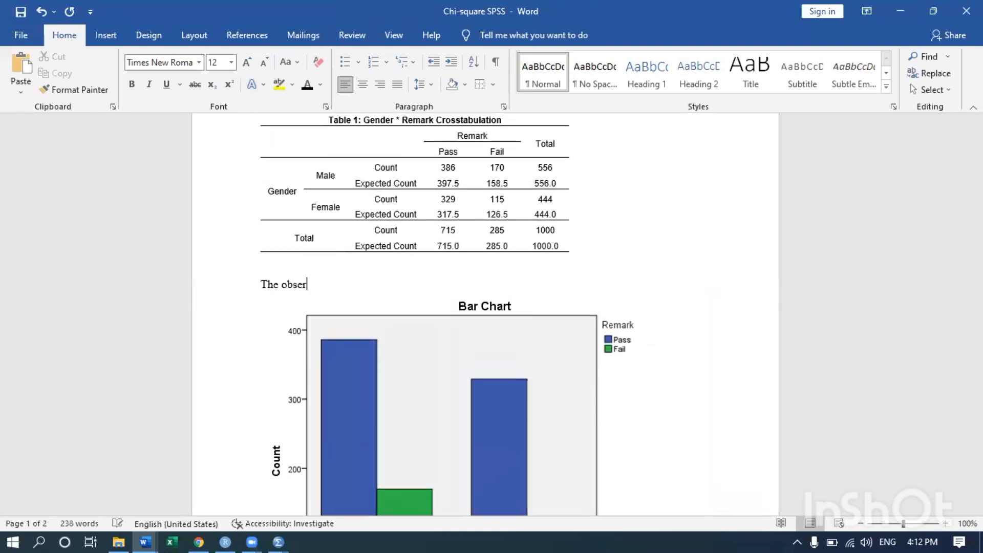
type("ved")
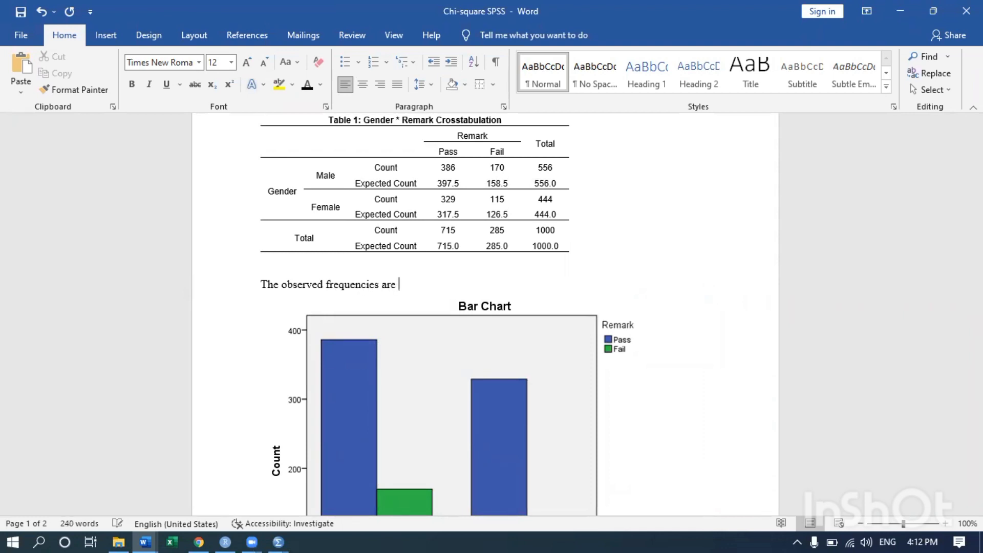
type("frequencies are shown graphically")
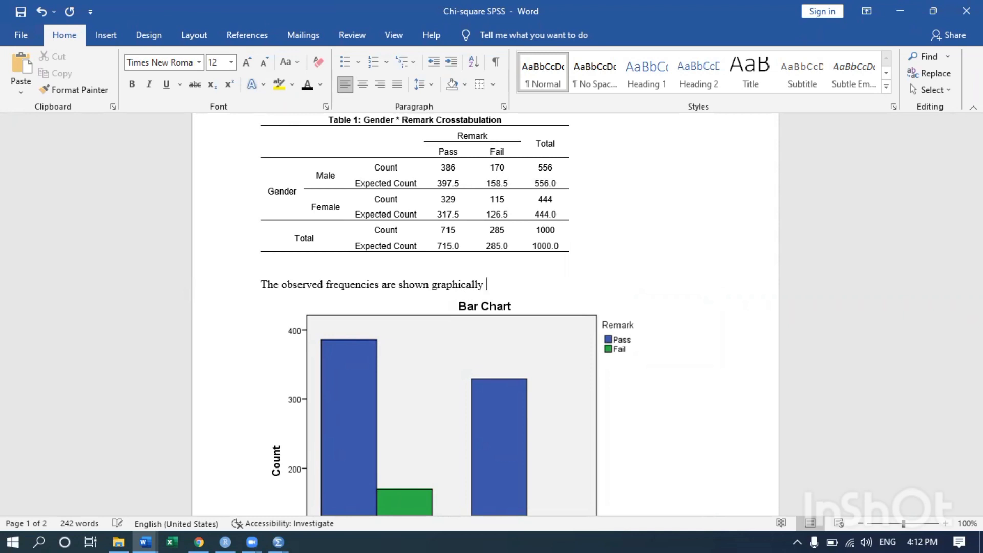
type("ing a bar chart")
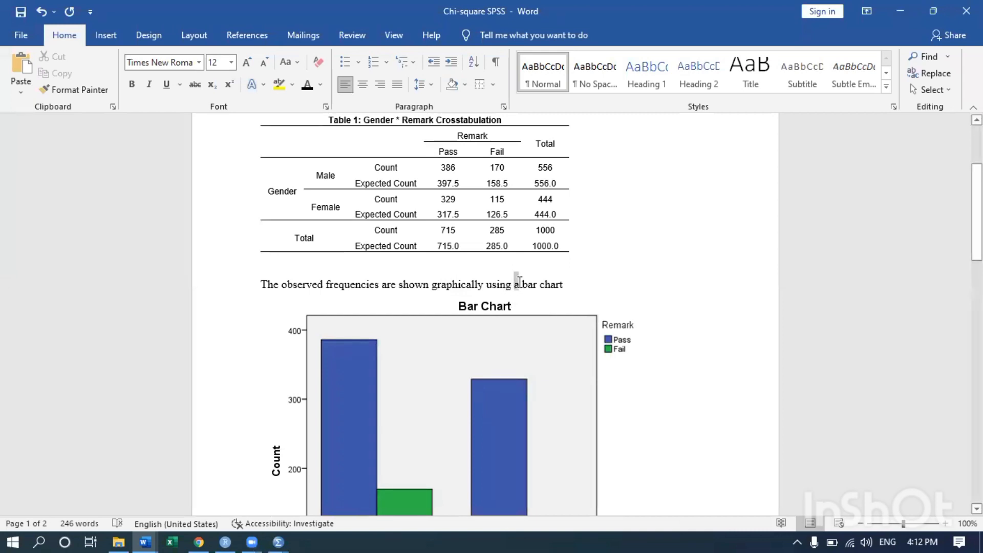
Step: Change "a bar chart" to "the bar chart" in the new sentence and end it with "in Figure 1."
double_click(517, 284)
type("the bar chart in Fi")
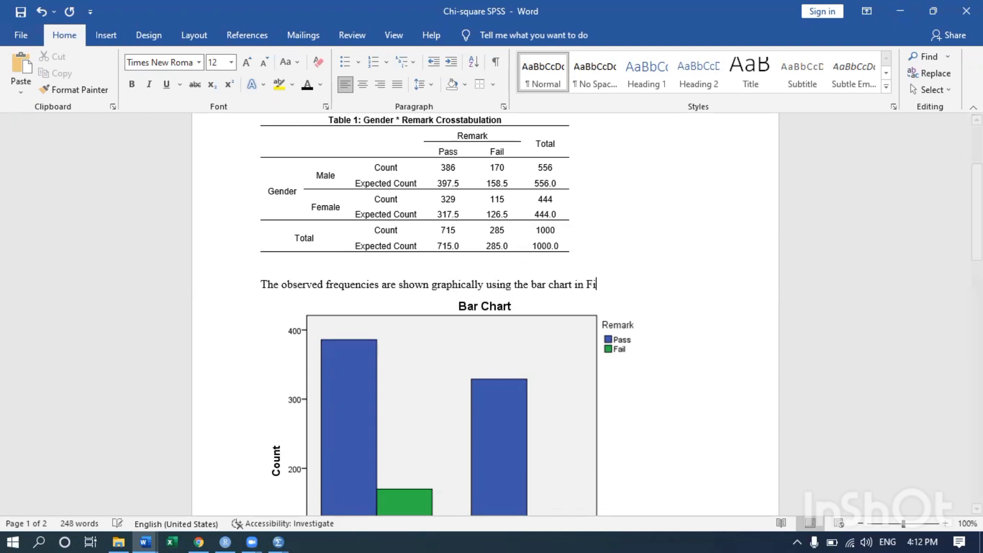
type("gure 1.")
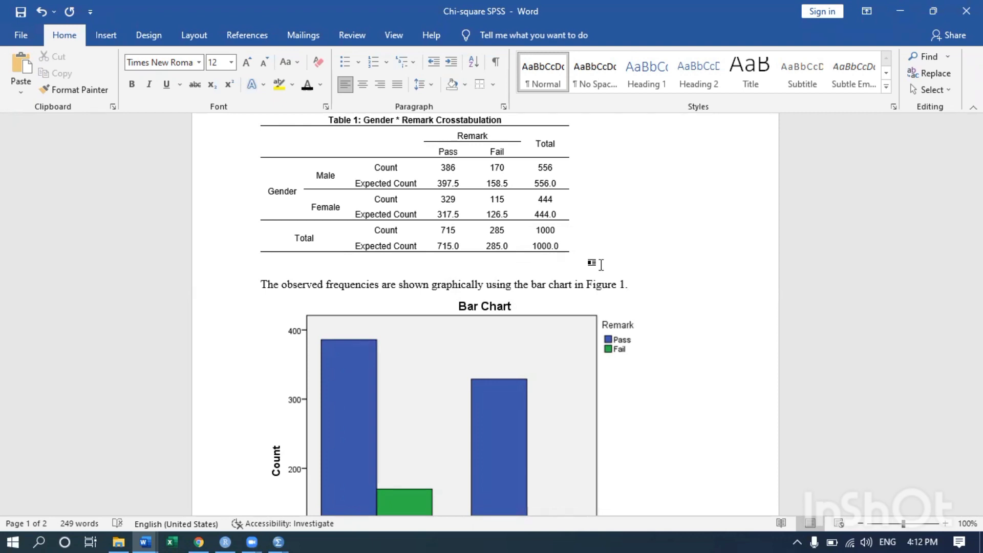
Step: Review the opening contingency table description, Table 1 and the sentence introducing the bar chart
scroll(594, 263, "up", 5)
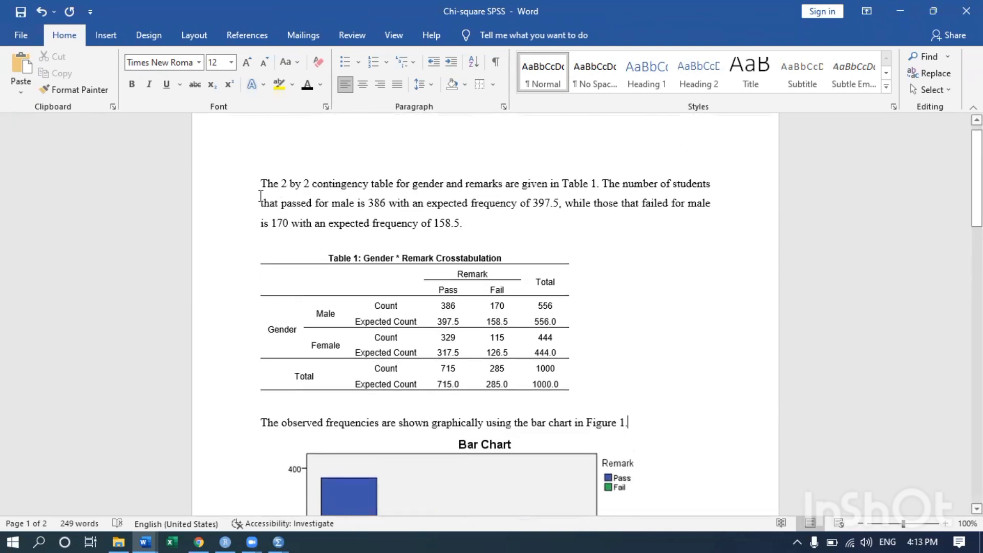
left_click_drag(260, 187, 467, 226)
key("ctrl+j")
scroll(513, 450, "down", 1)
scroll(514, 451, "down", 2)
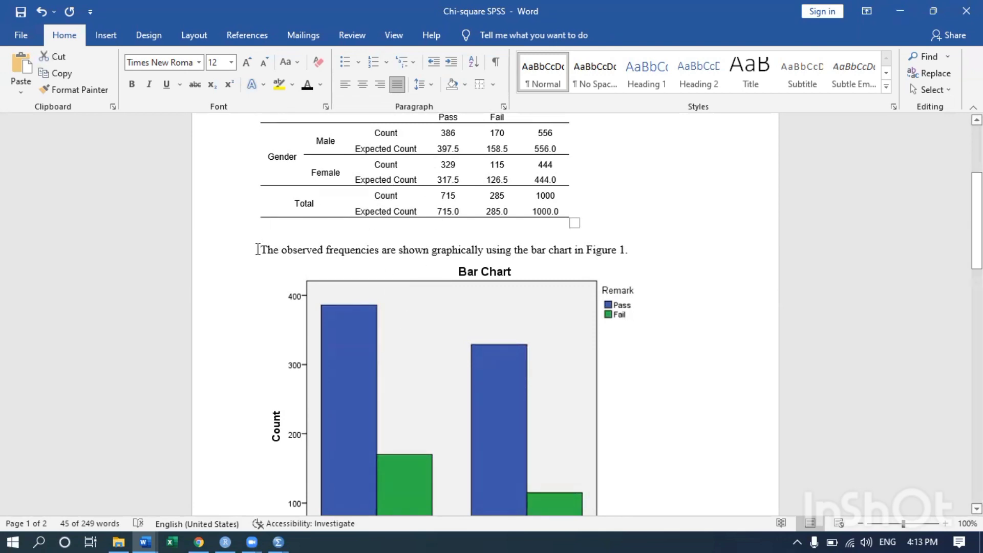
triple_click(258, 250)
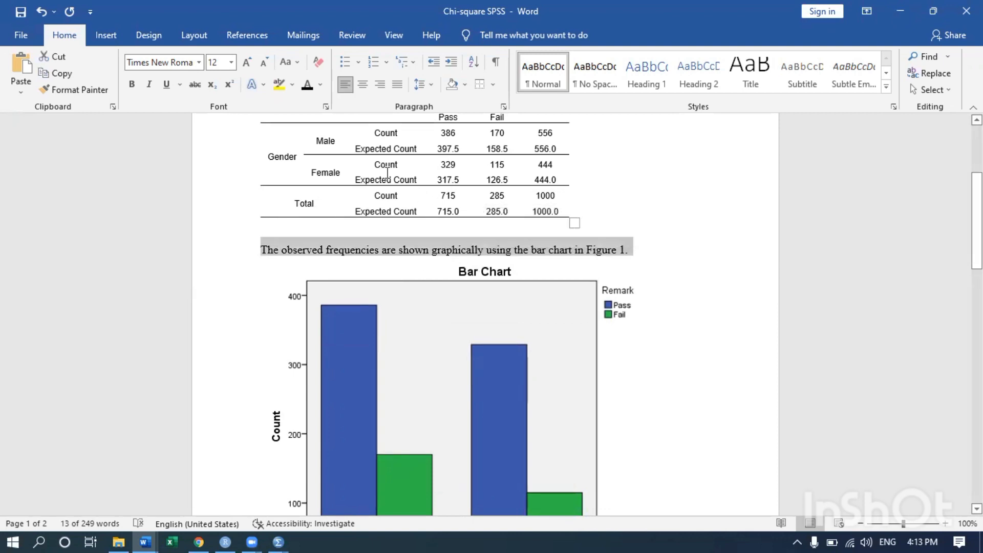
scroll(314, 325, "up", 3)
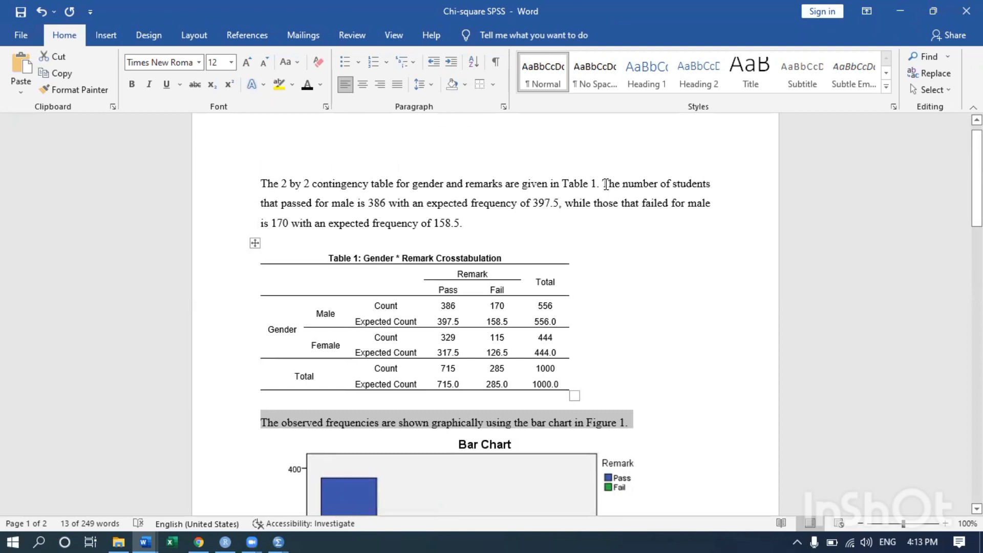
left_click_drag(605, 184, 526, 225)
key("ctrl+j")
scroll(432, 312, "down", 2)
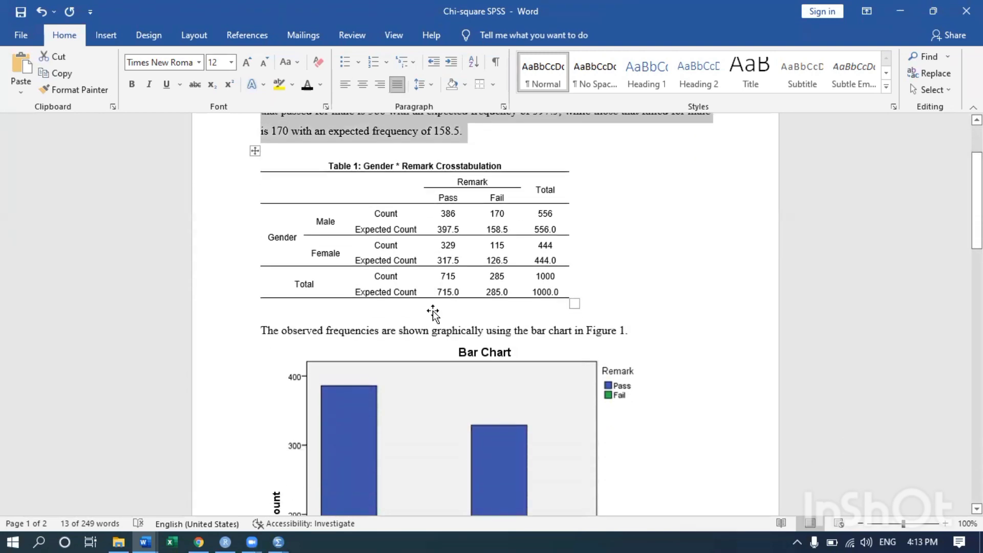
scroll(432, 313, "down", 1)
left_click(330, 287)
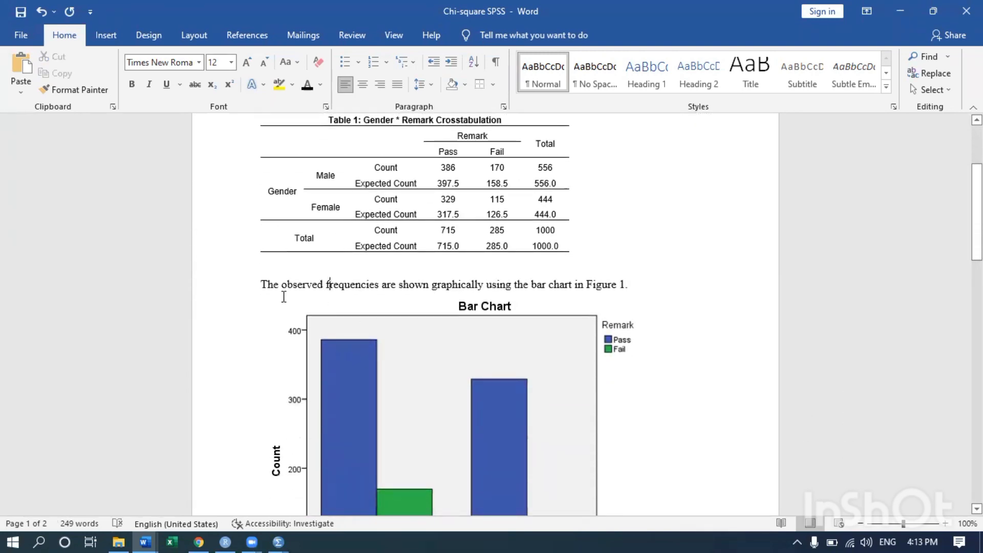
scroll(277, 315, "down", 2)
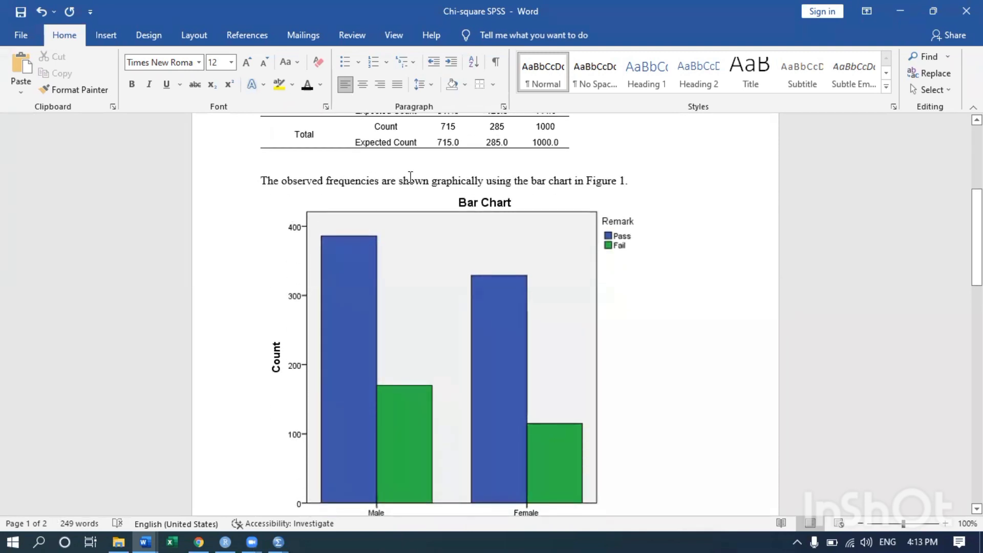
Step: Add the caption "Figure 1: A bar chat of the observed frequencies" below the bar chart, following the style of Table 1's caption
scroll(428, 336, "up", 5)
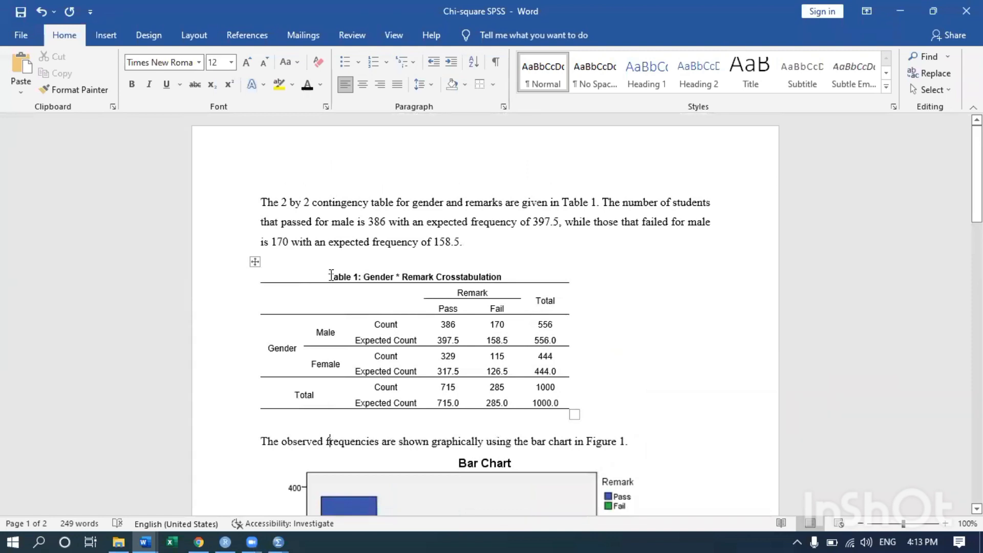
left_click(331, 276)
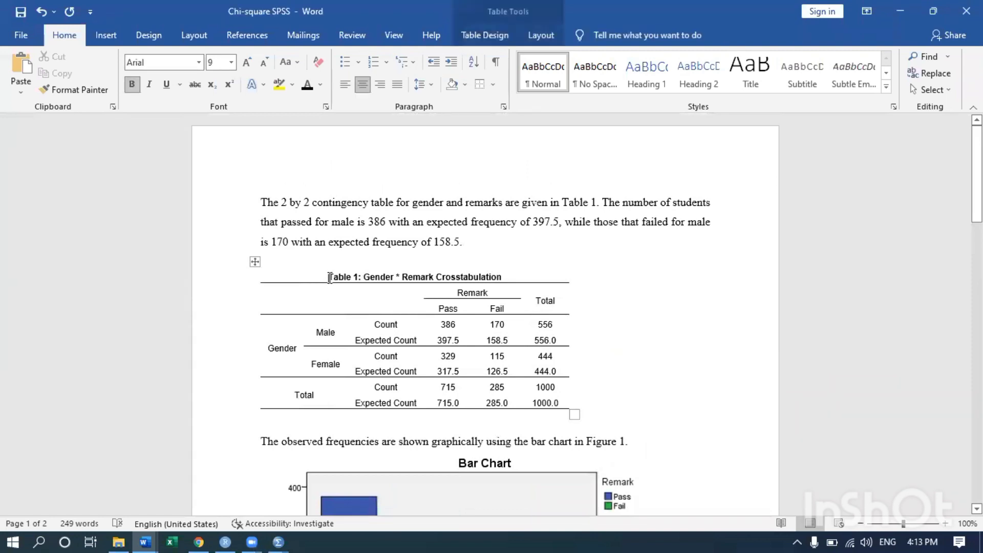
left_click_drag(329, 277, 507, 278)
scroll(473, 355, "down", 3)
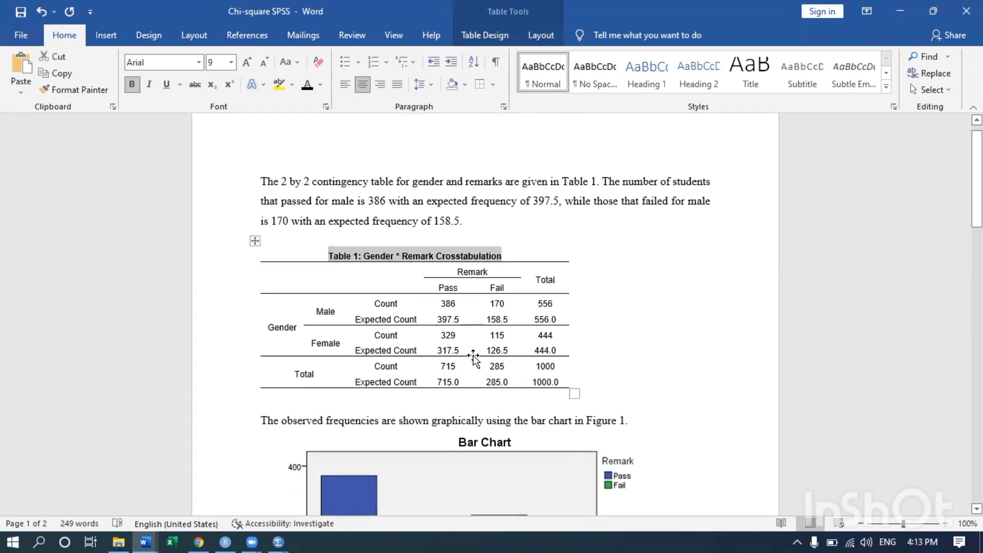
left_click(358, 358)
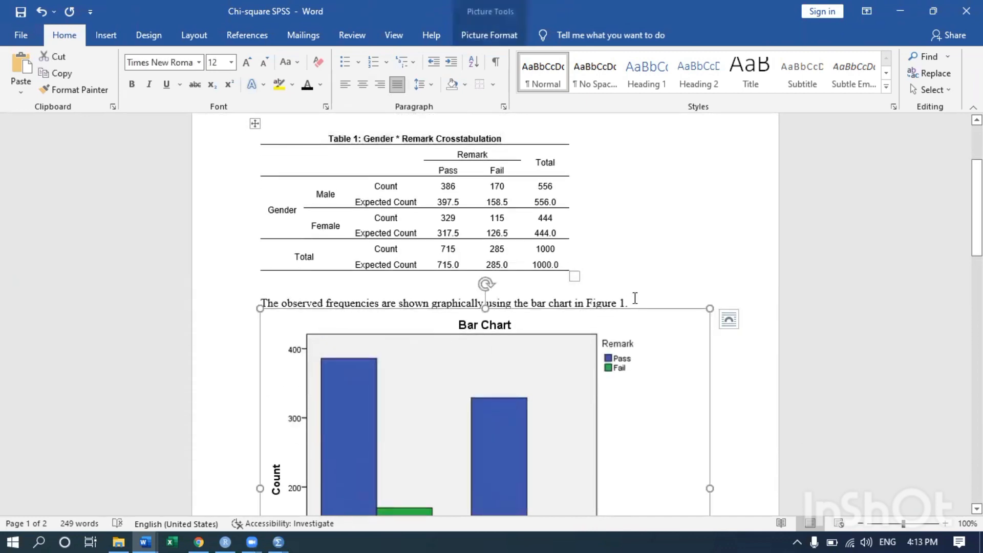
scroll(431, 476, "down", 3)
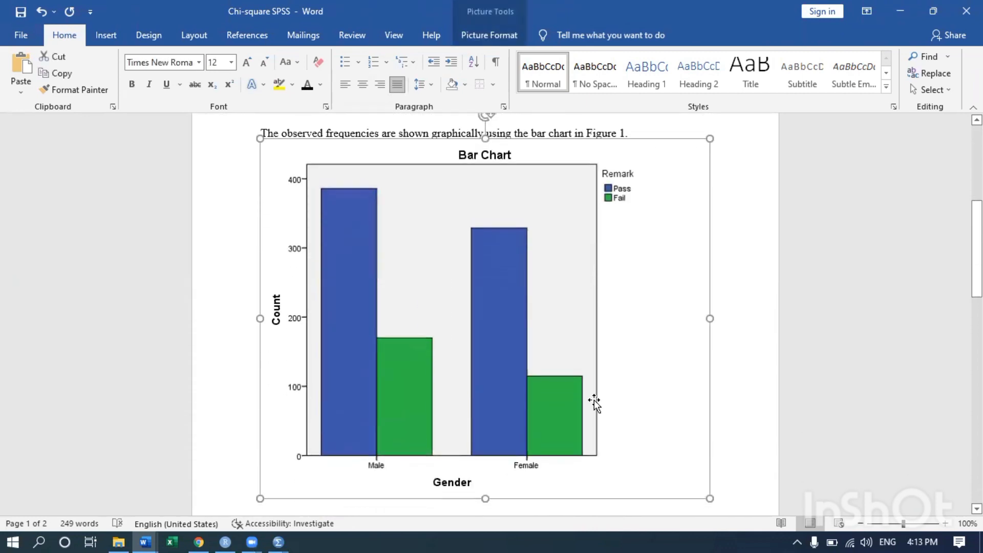
left_click(740, 450)
key("Return")
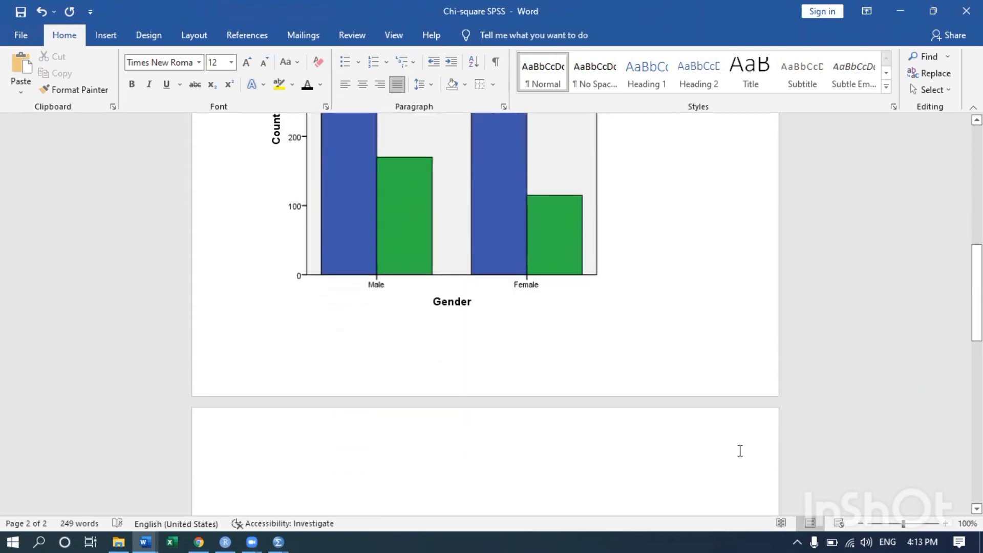
type("Figure 1")
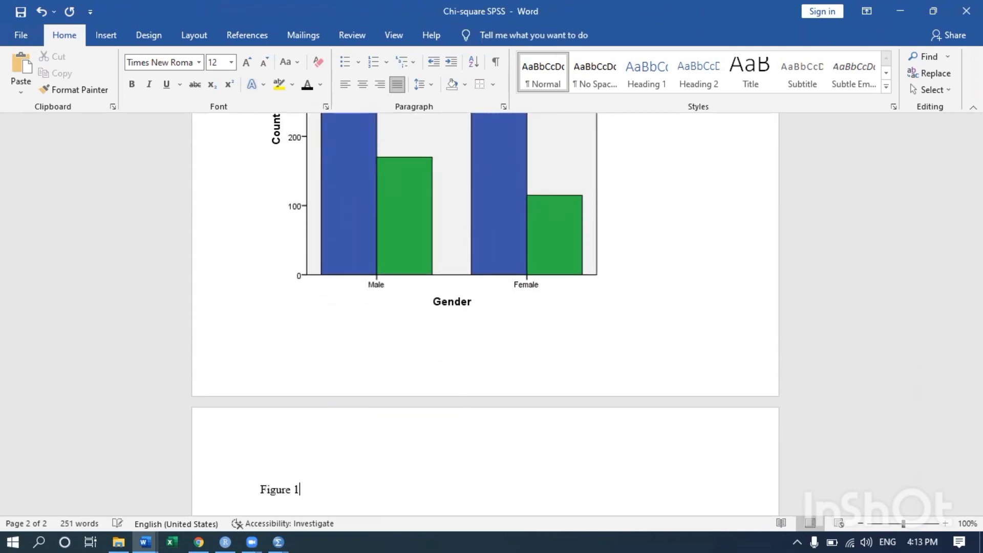
type(": A bar chat of the ob")
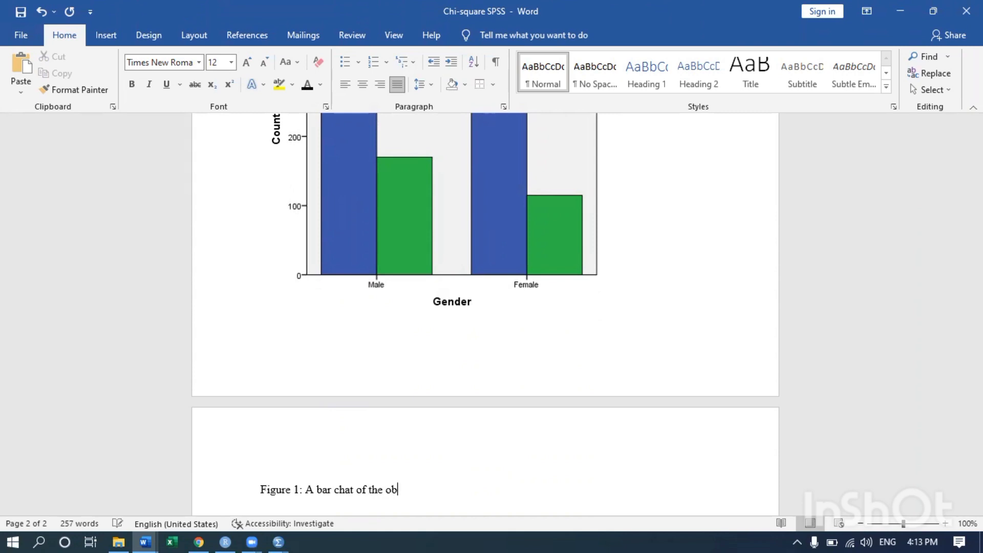
type("served frequencies")
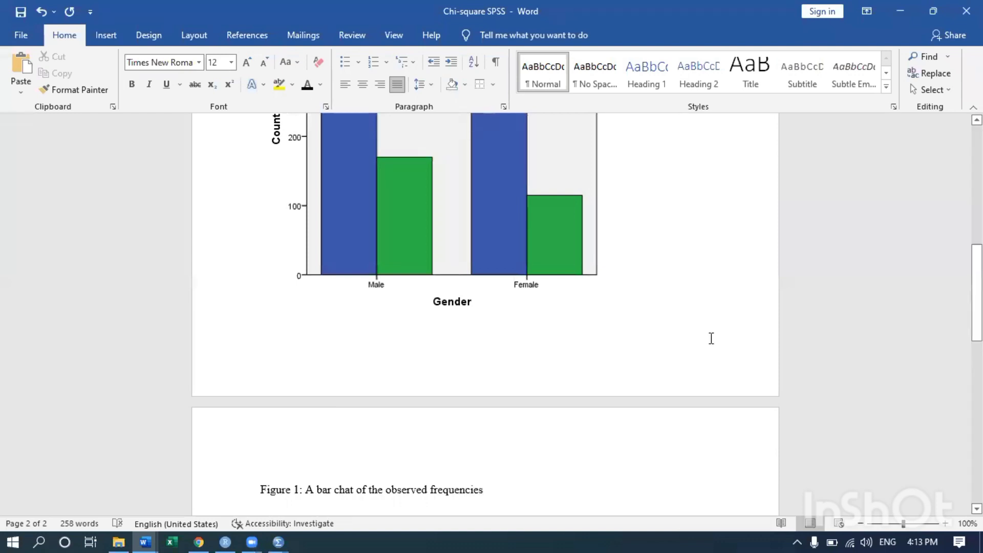
Step: Shrink the bar chart proportionally so that its Figure 1 caption fits beneath it on page 1
scroll(709, 336, "up", 6)
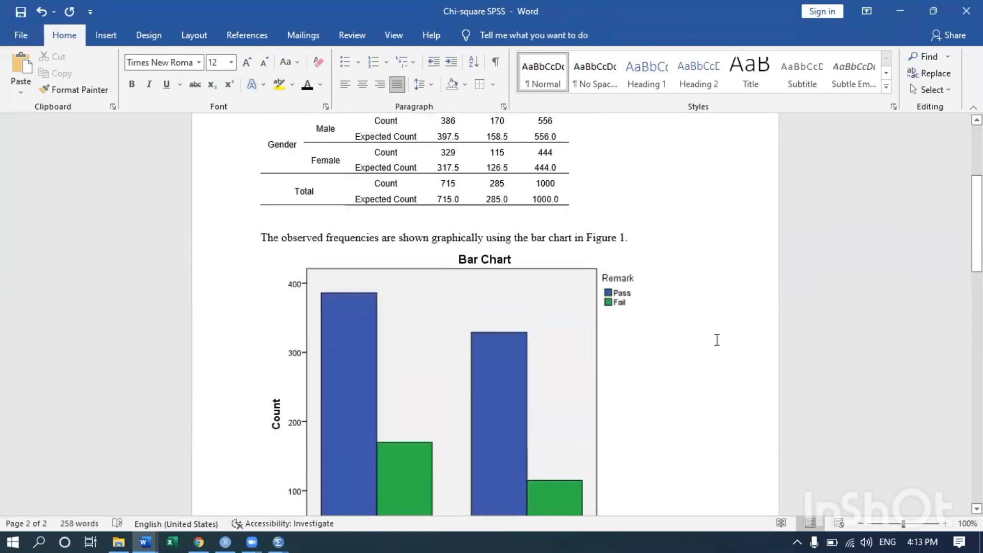
scroll(717, 358, "down", 4)
left_click(525, 297)
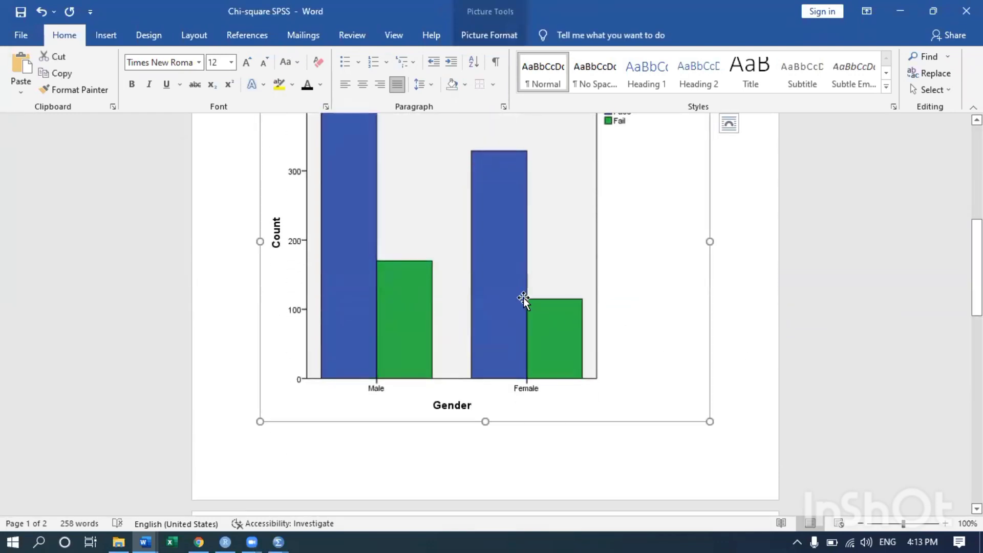
left_click_drag(709, 421, 664, 345)
scroll(365, 359, "up", 4)
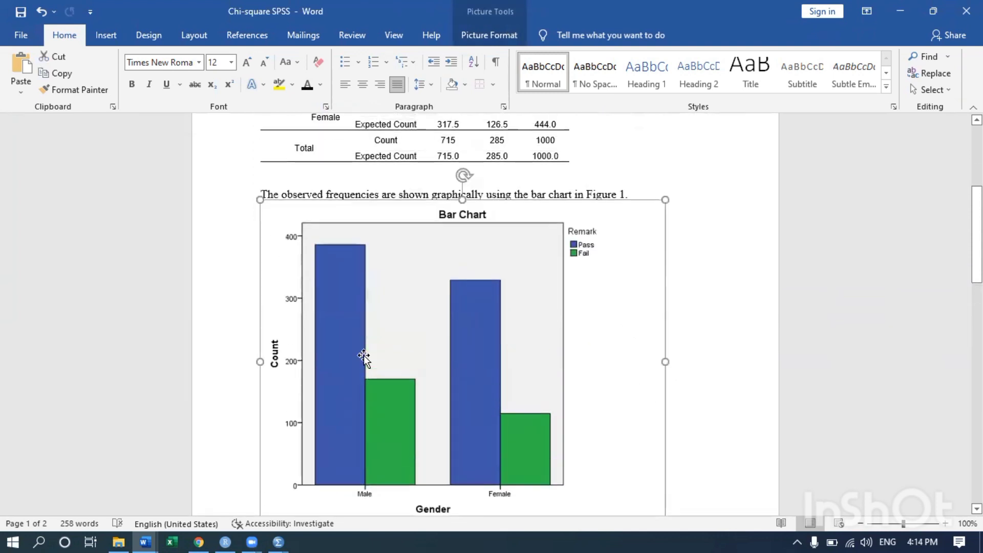
scroll(364, 359, "down", 3)
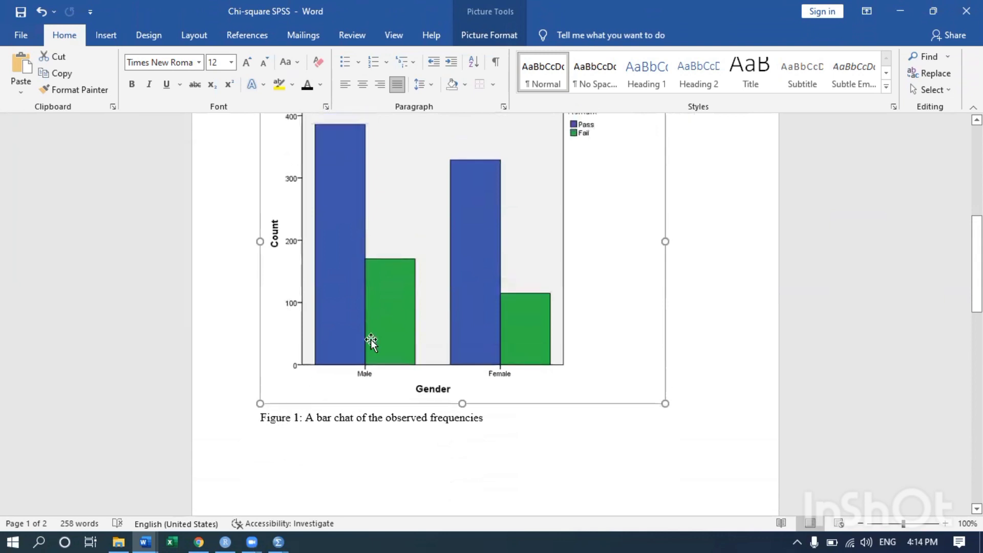
scroll(674, 208, "up", 3)
Step: Insert a blank line between the sentence introducing Figure 1 and the bar chart
left_click(644, 228)
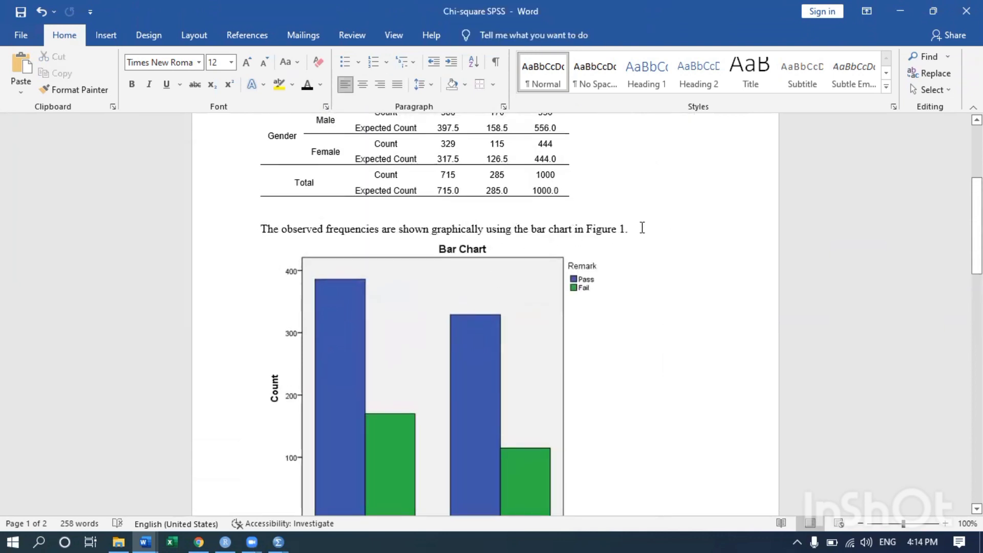
key("Return")
scroll(517, 281, "down", 4)
scroll(377, 249, "up", 4)
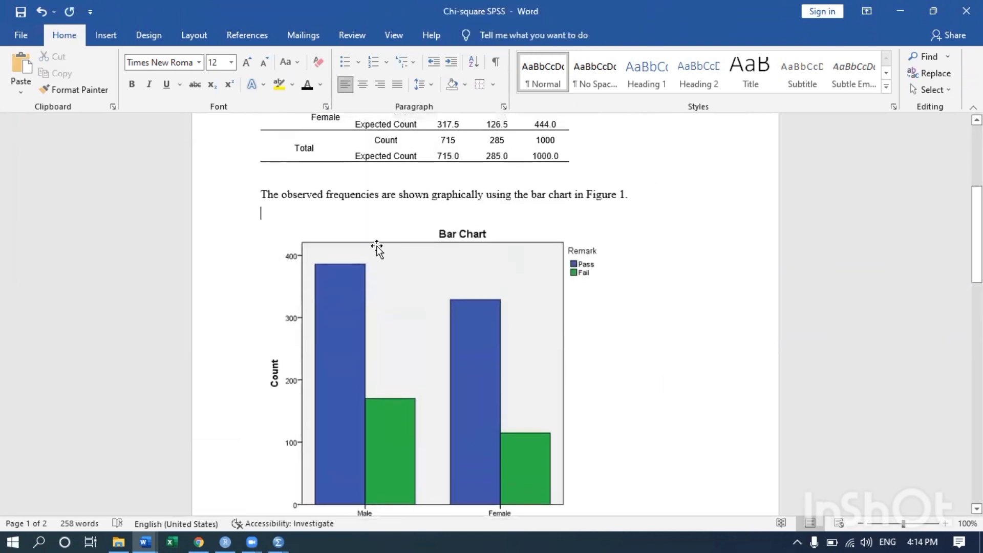
Step: Check the Table 1 and Figure 1 captions against each other and save the document
scroll(378, 249, "up", 4)
left_click(315, 167)
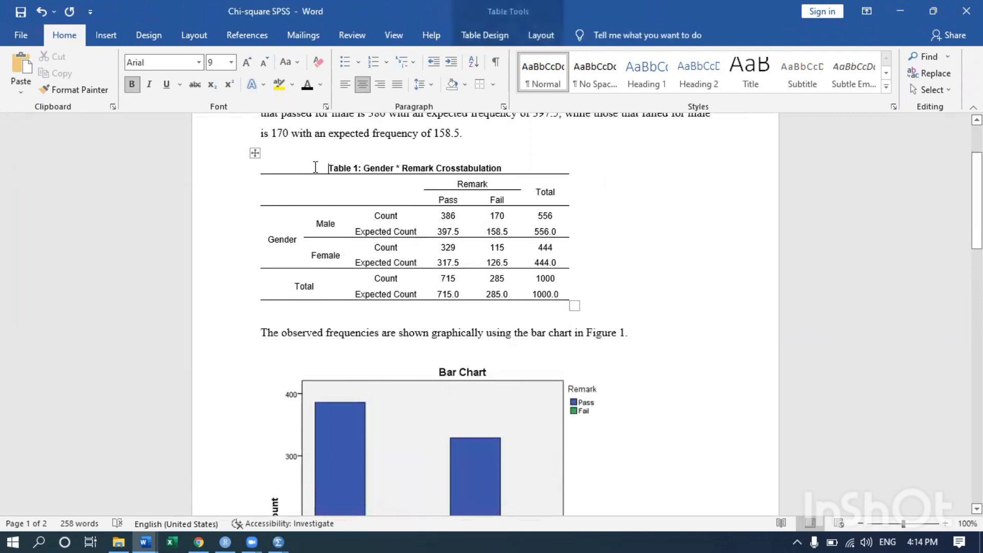
triple_click(332, 167)
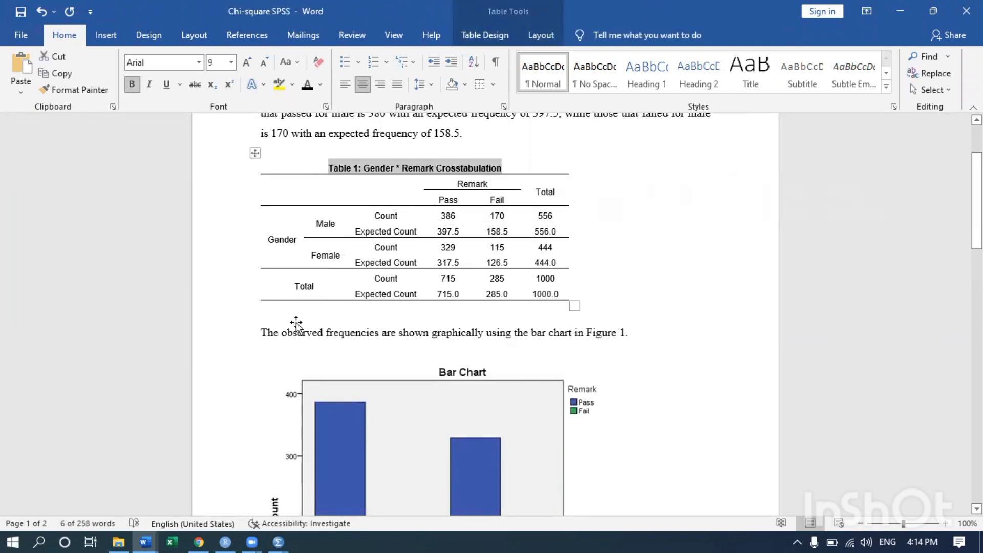
scroll(292, 324, "down", 8)
left_click_drag(261, 419, 489, 420)
scroll(259, 275, "up", 5)
left_click(22, 12)
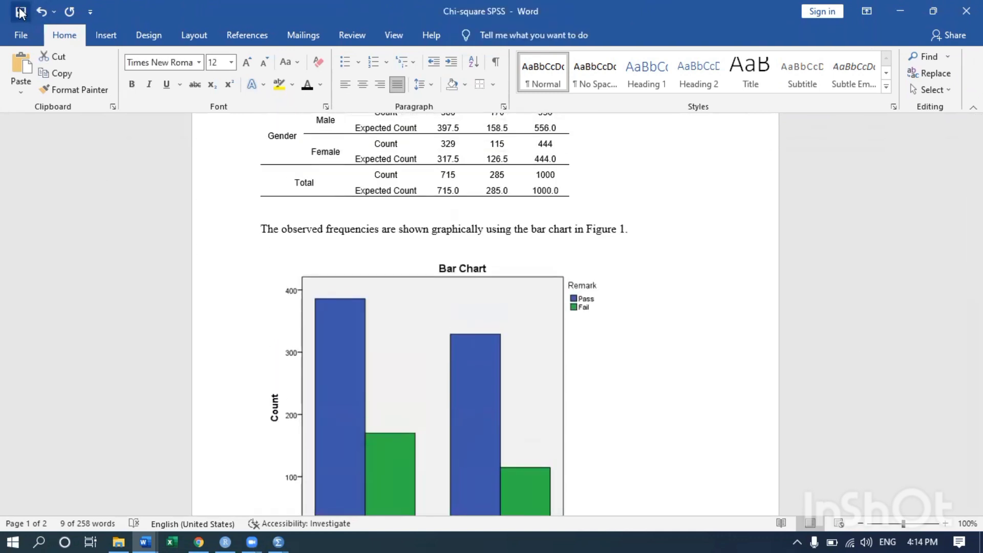
Step: Review the whole report, from the contingency table description through Figure 1 and Table 2 to the concluding paragraph
scroll(500, 282, "up", 5)
scroll(500, 279, "down", 20)
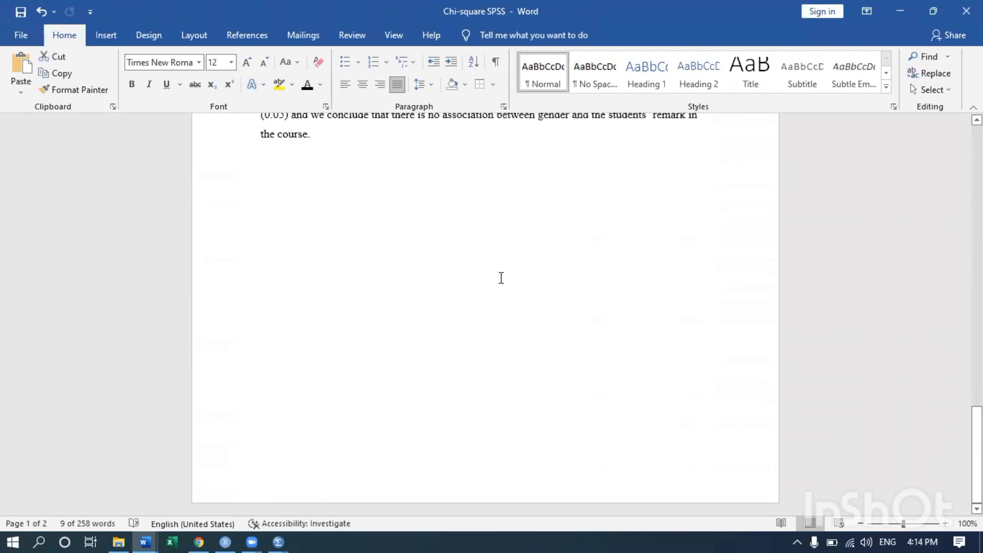
scroll(499, 279, "up", 5)
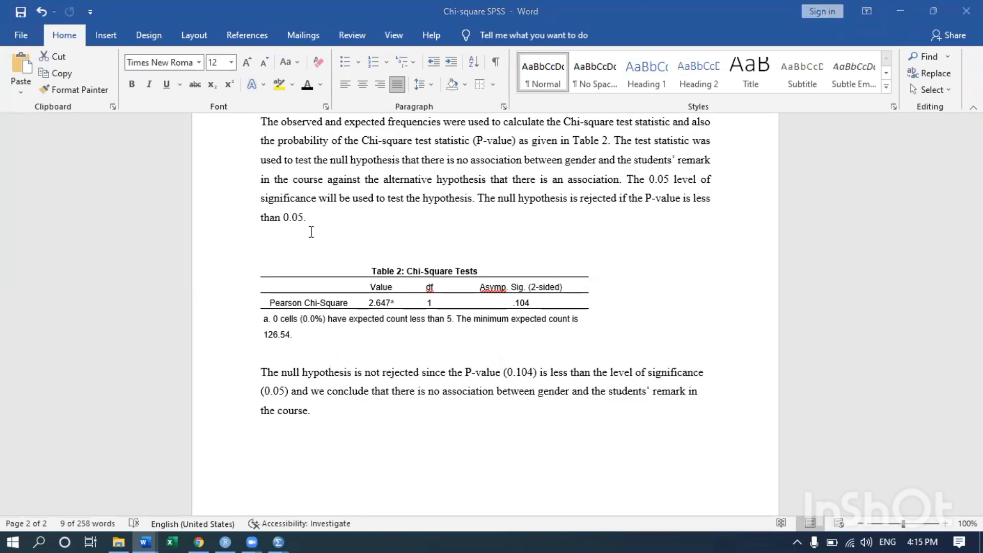
scroll(420, 354, "up", 6)
scroll(257, 155, "up", 4)
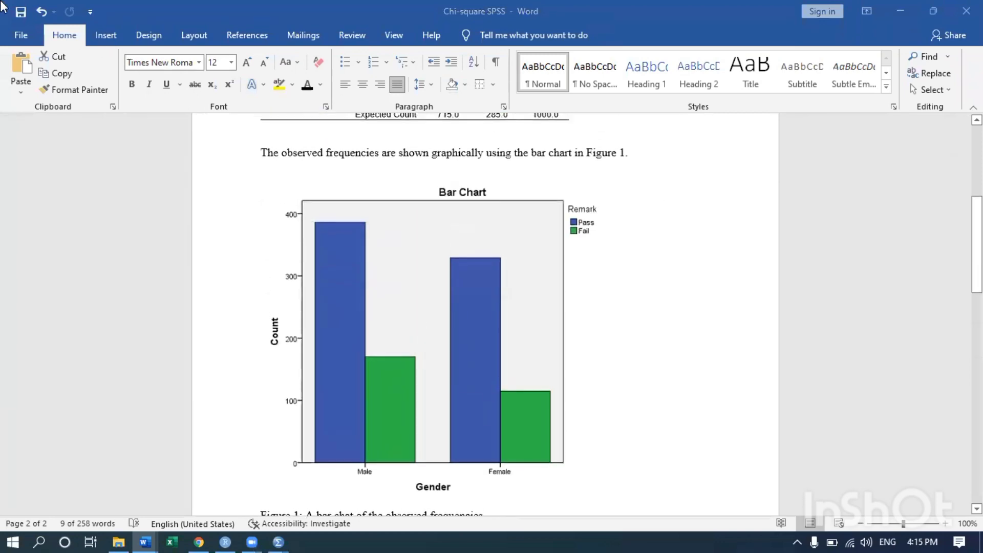
scroll(262, 208, "up", 4)
scroll(446, 329, "up", 2)
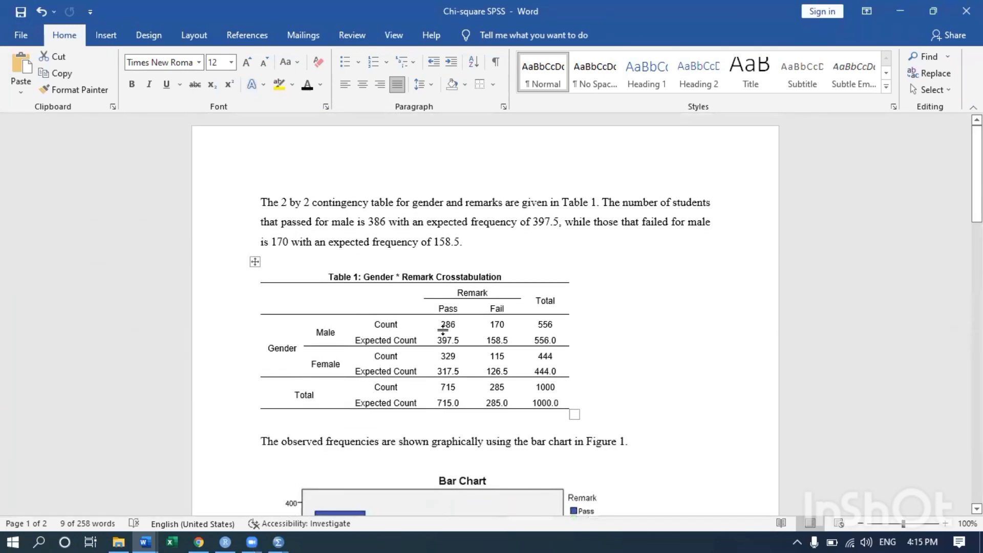
scroll(450, 333, "down", 18)
scroll(482, 323, "up", 16)
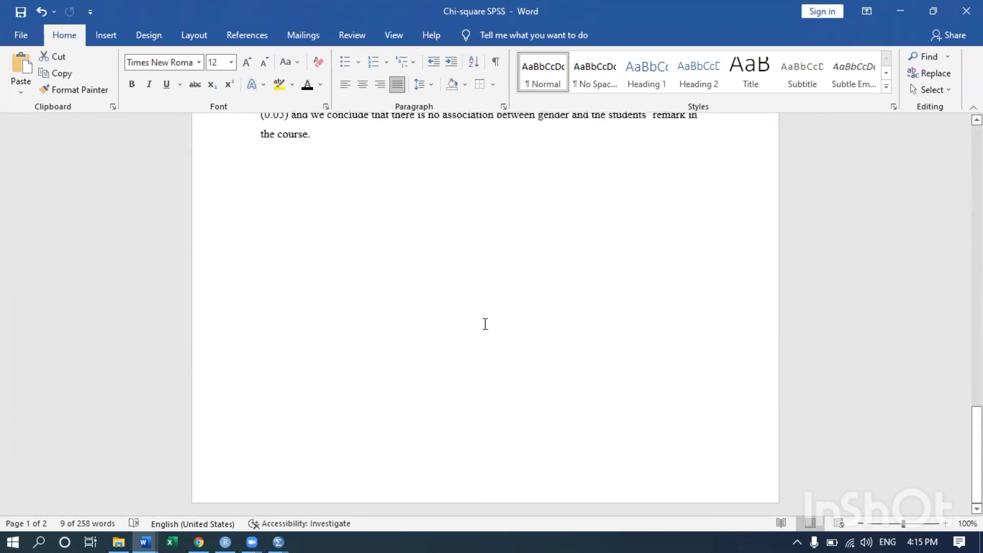
scroll(487, 331, "up", 2)
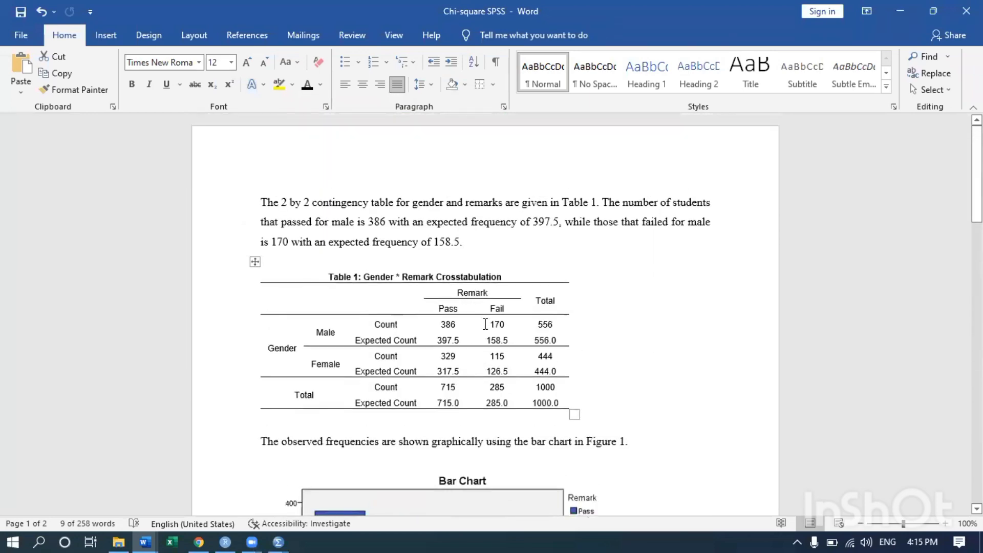
scroll(479, 331, "down", 18)
scroll(480, 334, "down", 3)
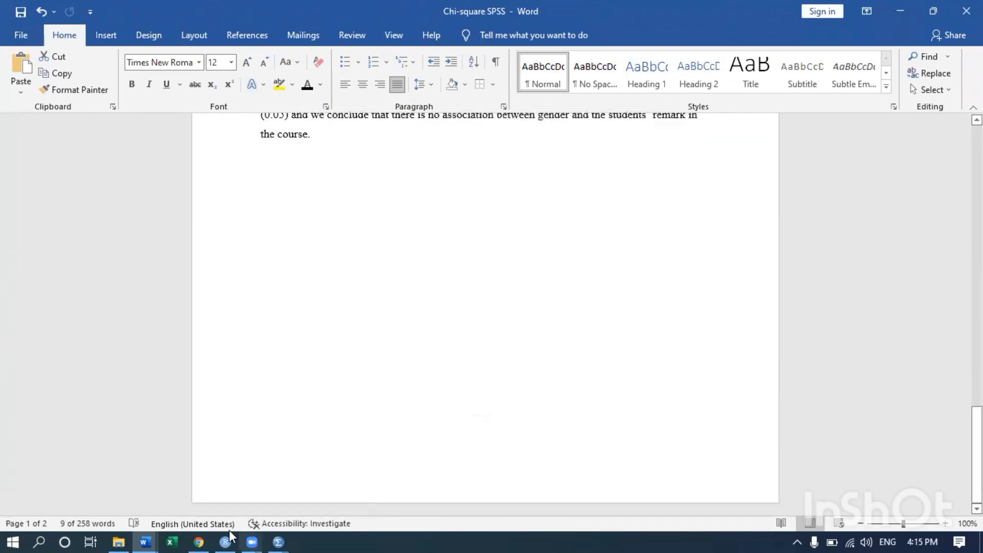
mouse_move(277, 538)
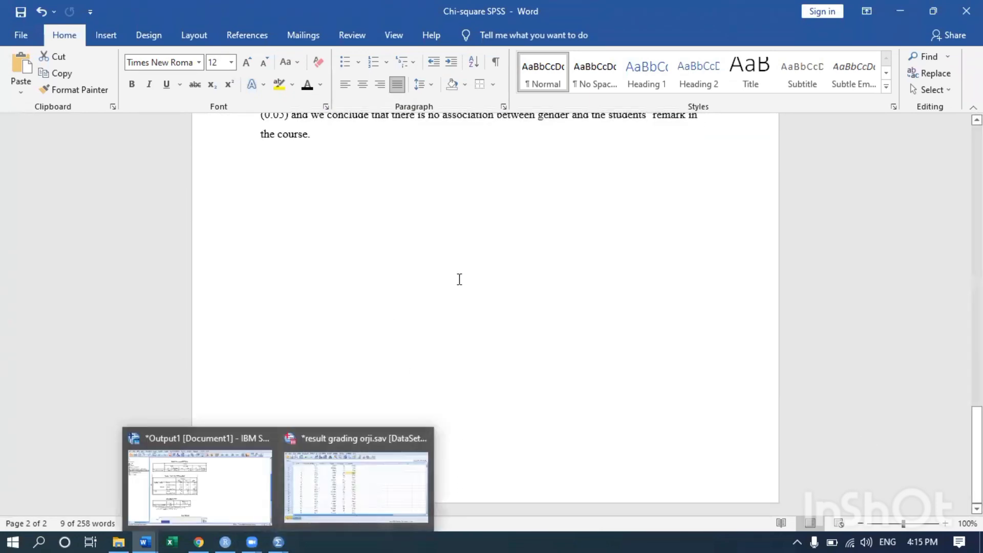
scroll(461, 281, "up", 12)
scroll(508, 299, "up", 15)
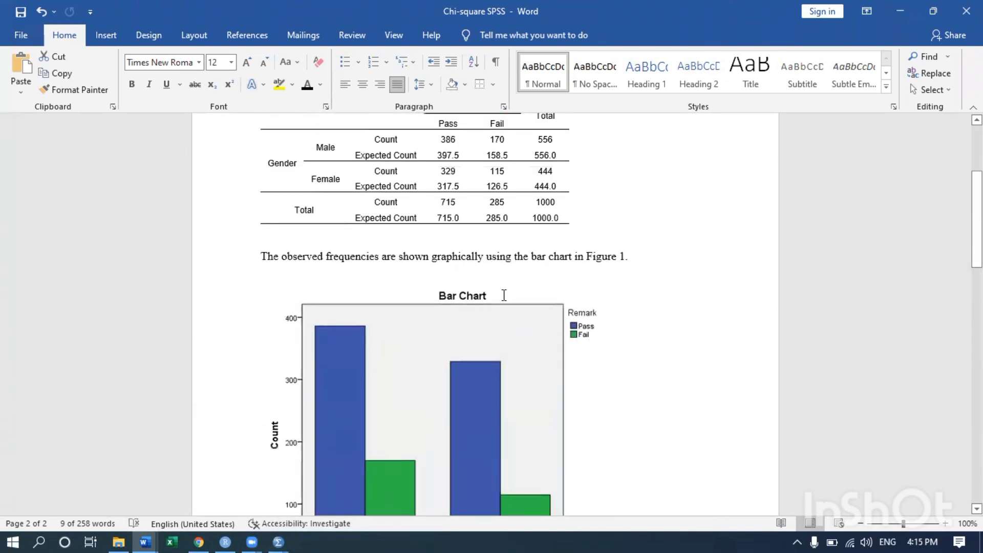
left_click_drag(262, 200, 624, 406)
Step: Justify the concluding paragraph about the null hypothesis below Table 2
left_click(373, 420)
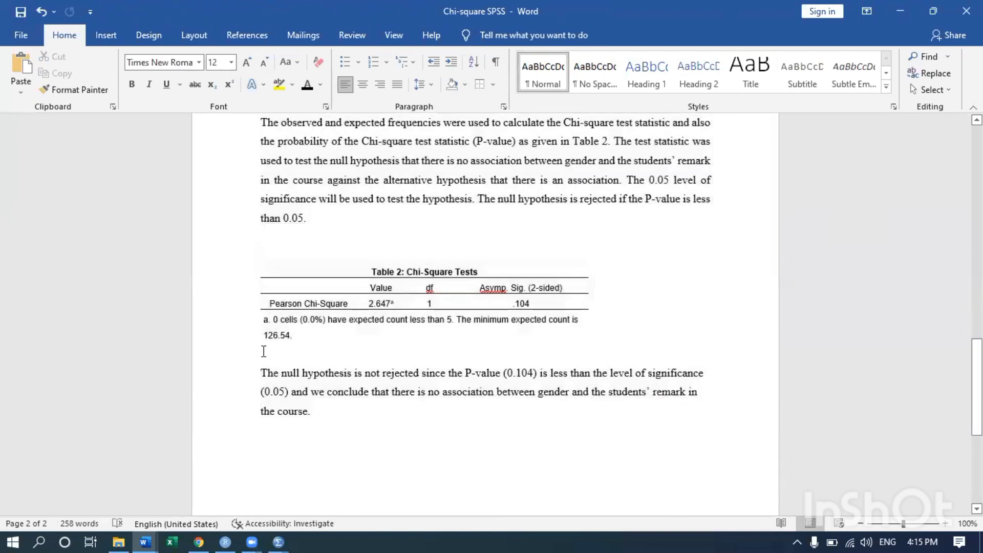
left_click_drag(260, 373, 324, 419)
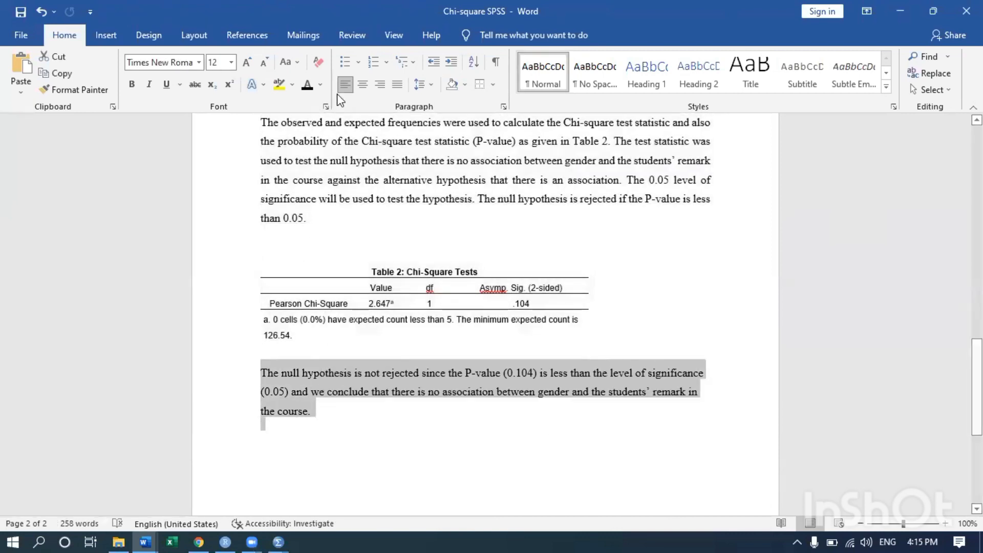
key("ctrl+j")
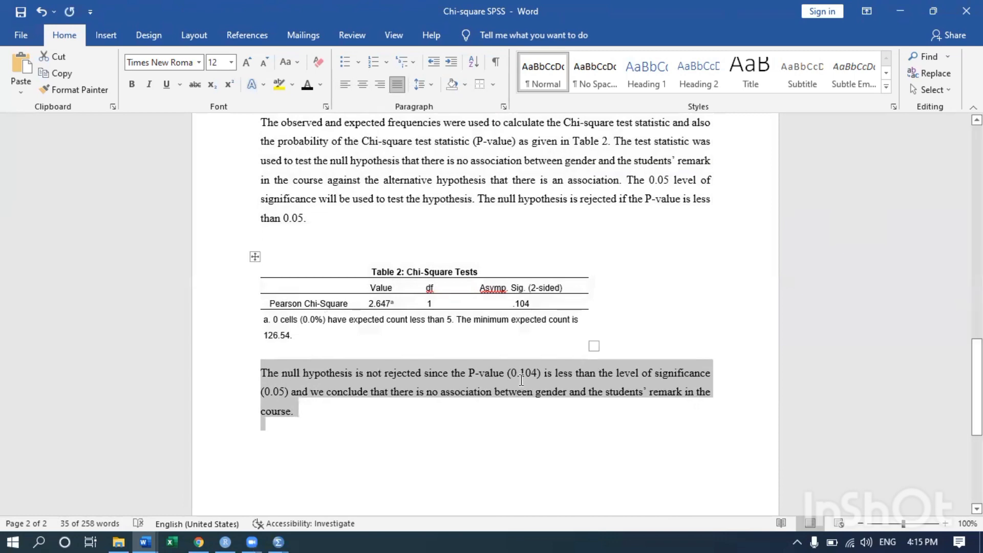
Step: Recheck Table 1 and the bar chart, and switch to the SPSS Data Editor with the result grading dataset
scroll(521, 389, "up", 15)
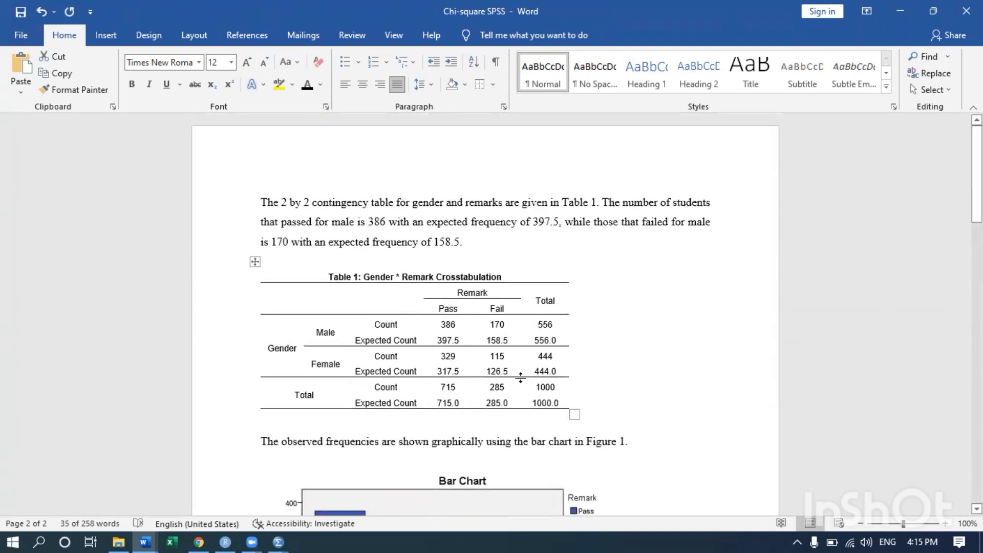
scroll(521, 378, "down", 3)
scroll(521, 379, "down", 3)
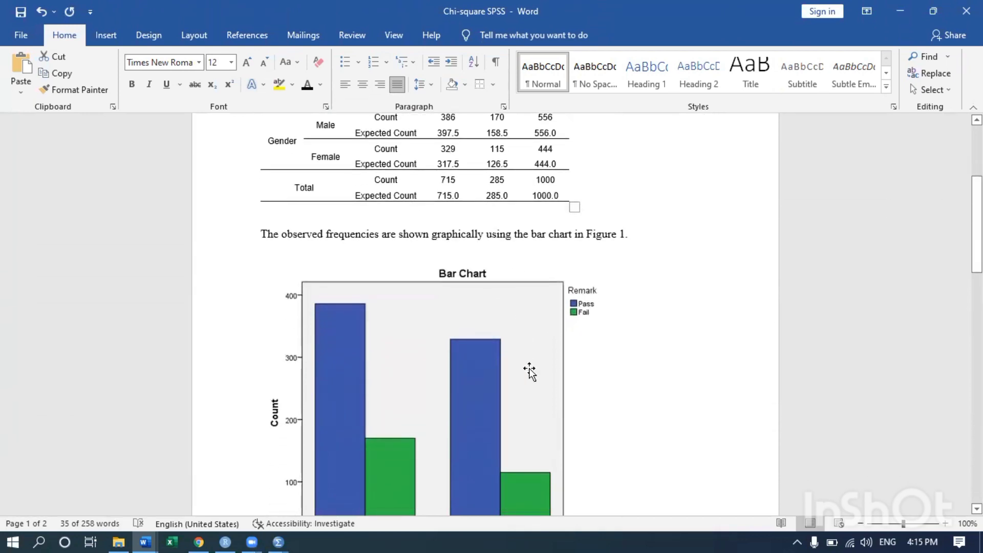
left_click(483, 342)
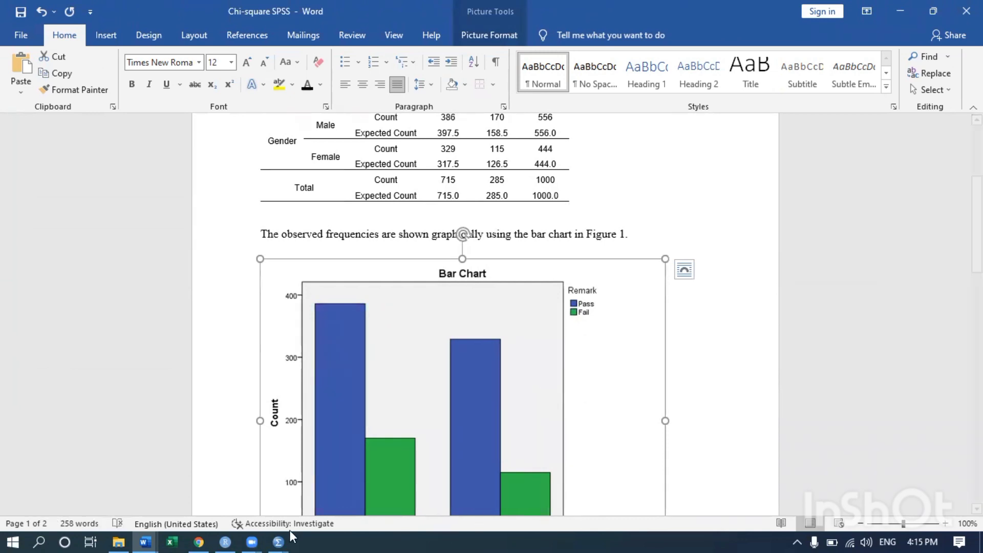
mouse_move(273, 530)
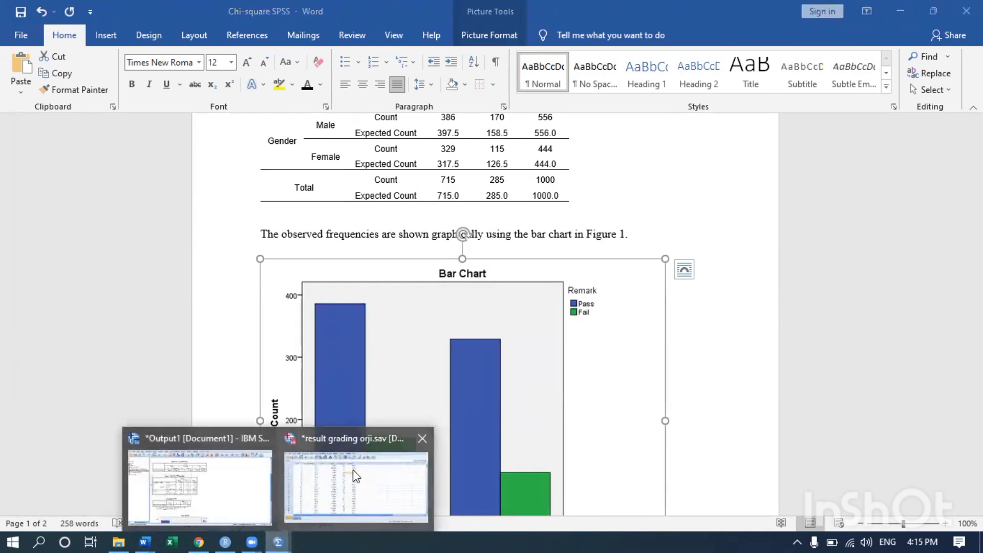
left_click(352, 469)
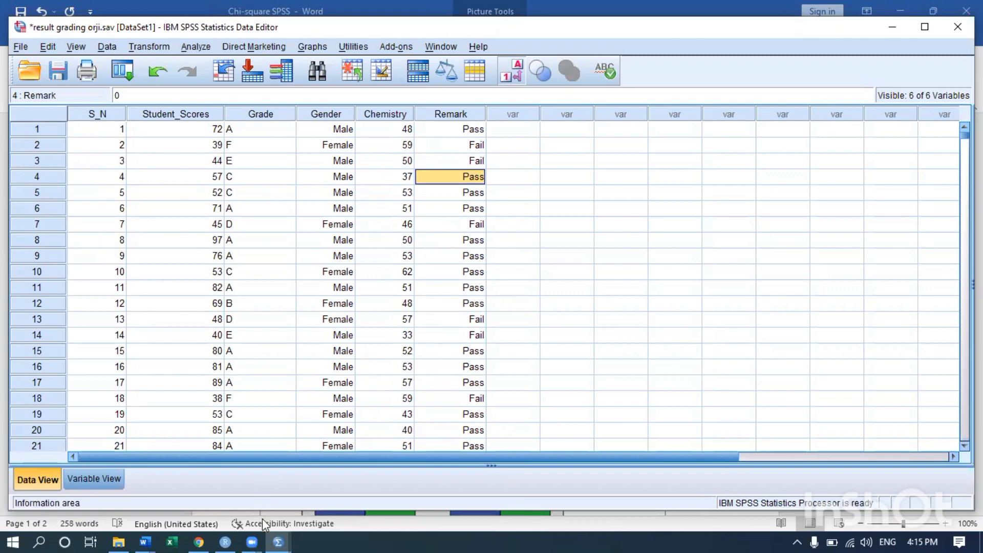
Step: Check the Gender * Remark crosstabulation and Chi-Square Tests in the output, and return to the result grading dataset
mouse_move(227, 532)
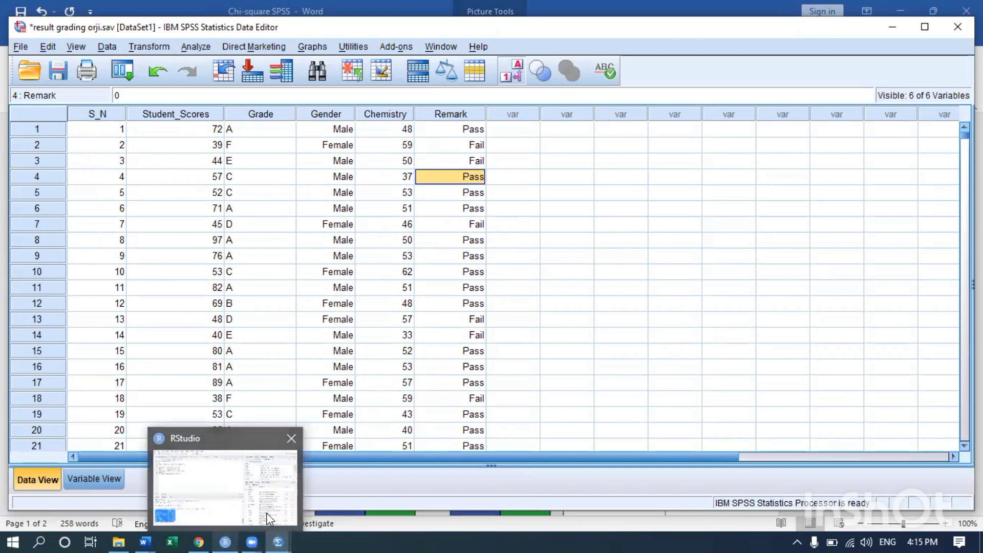
mouse_move(277, 533)
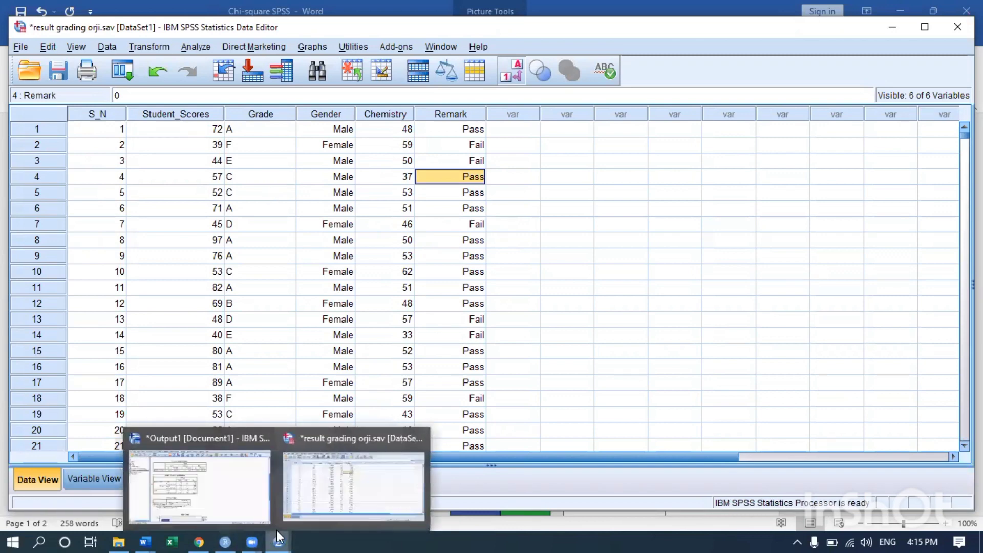
left_click(202, 483)
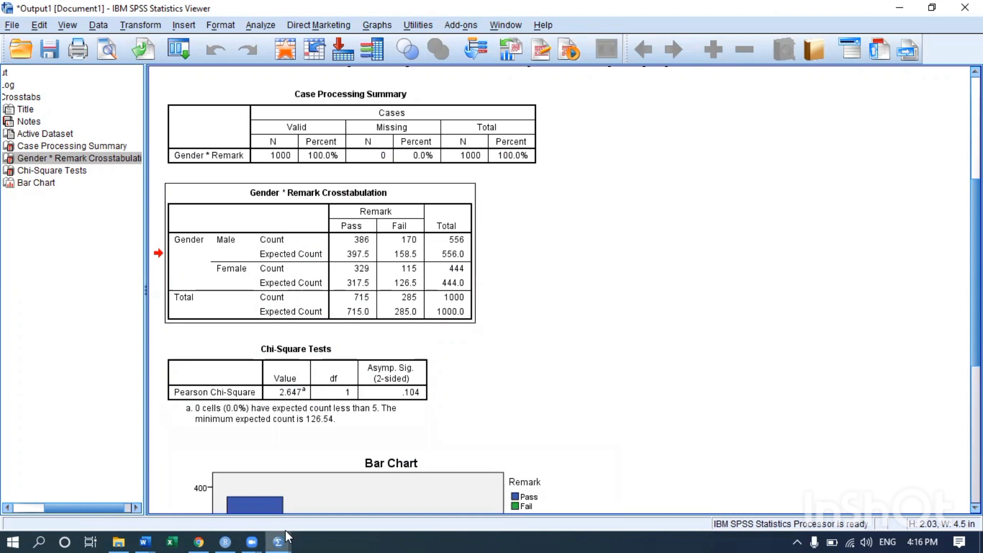
mouse_move(284, 530)
left_click(347, 469)
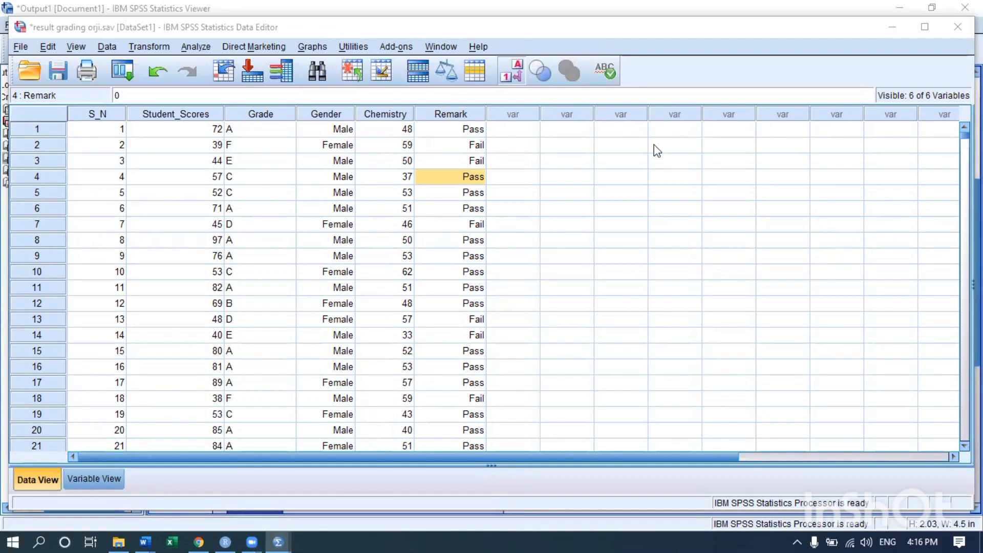
Step: Look through the first few dozen student records in the dataset and return to the first row
left_click(194, 47)
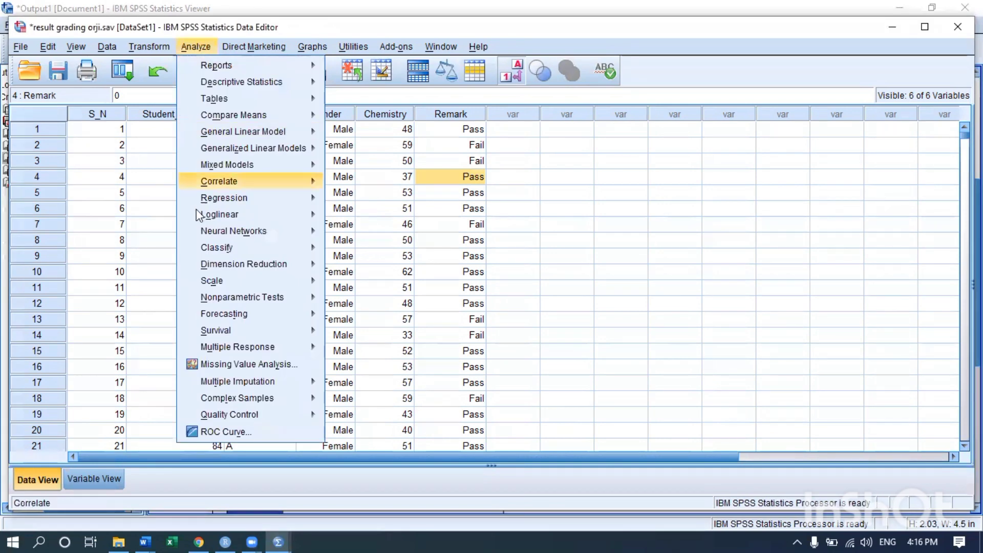
left_click(149, 208)
scroll(240, 174, "down", 1)
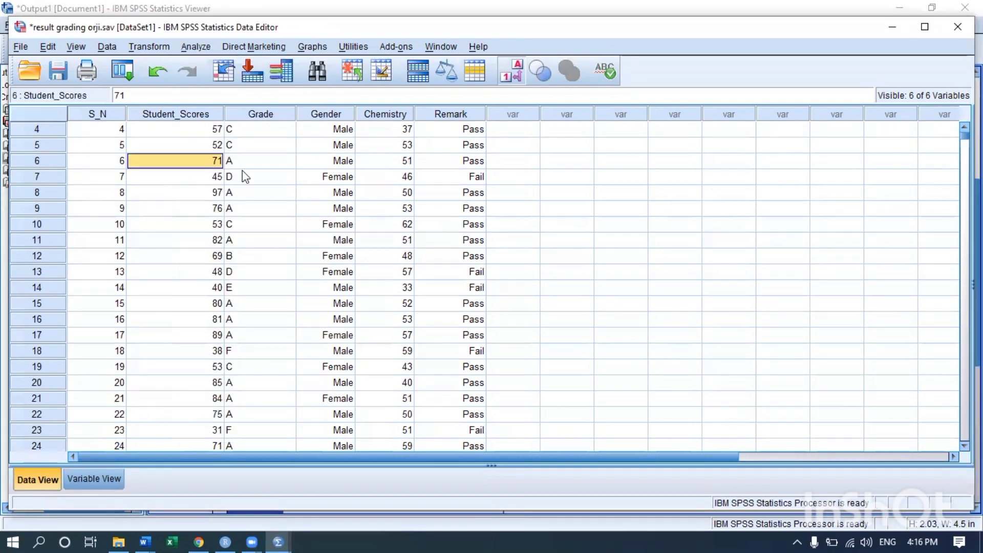
scroll(246, 178, "down", 1)
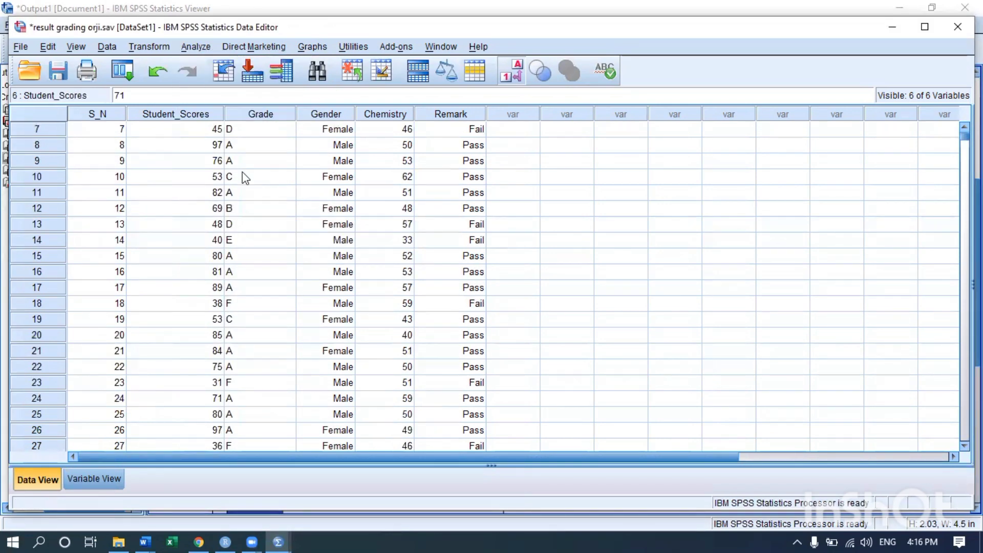
scroll(245, 178, "down", 1)
scroll(246, 177, "down", 1)
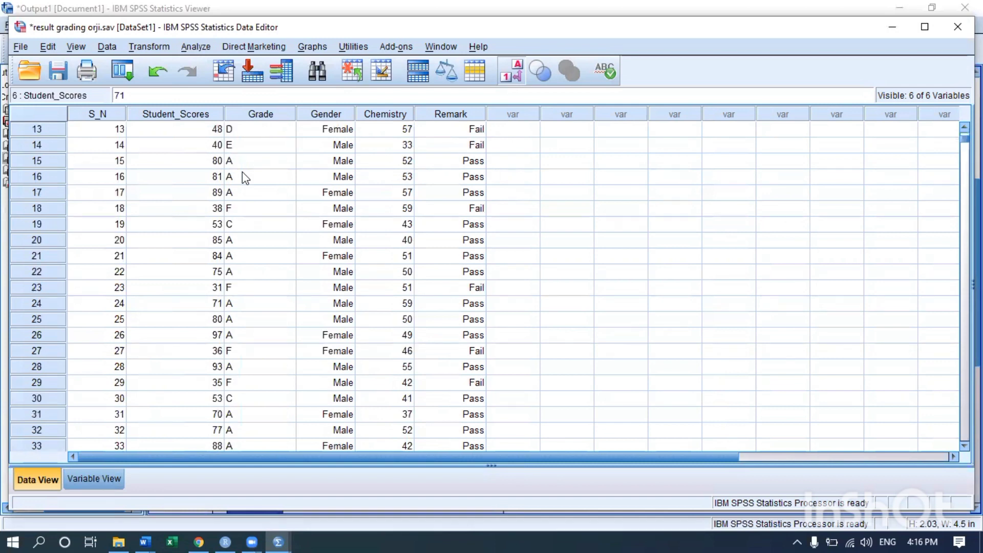
scroll(246, 177, "down", 1)
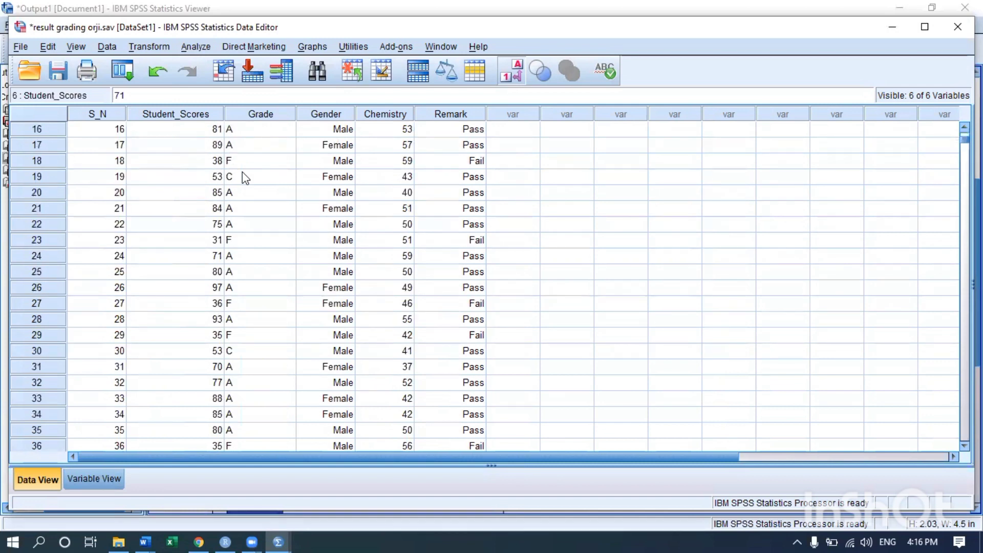
scroll(246, 177, "up", 5)
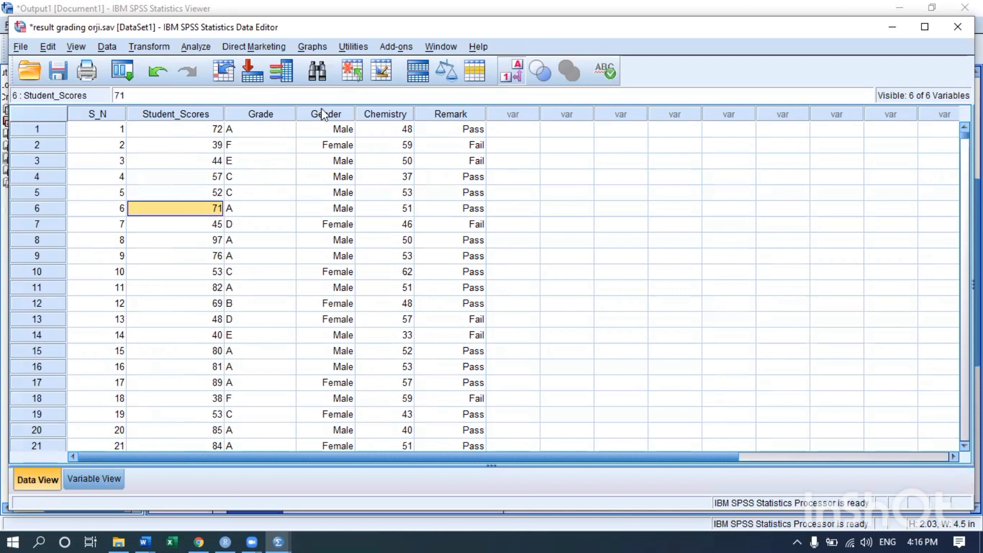
left_click(406, 48)
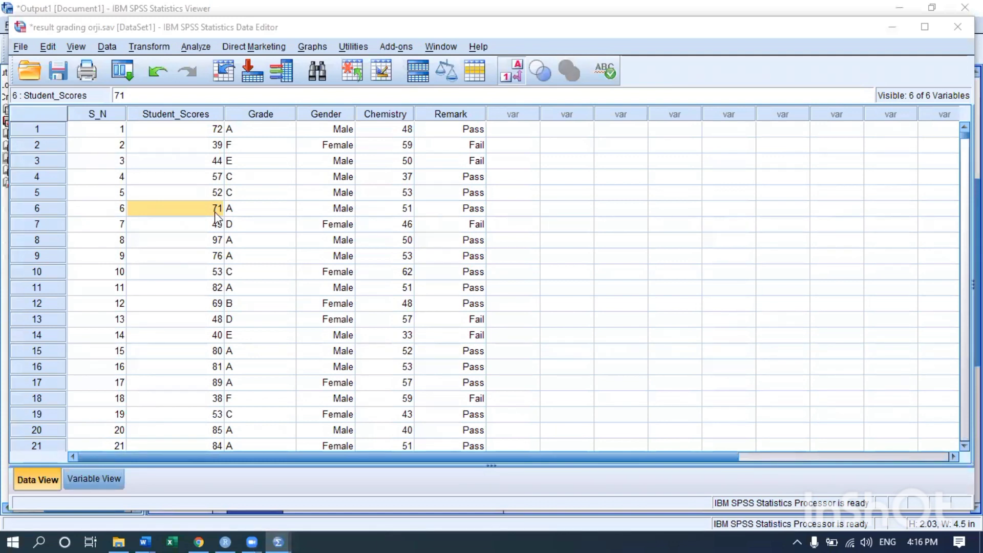
Step: Compare the Student_Scores and Chemistry columns as the dataset's two numeric score variables
left_click(245, 162)
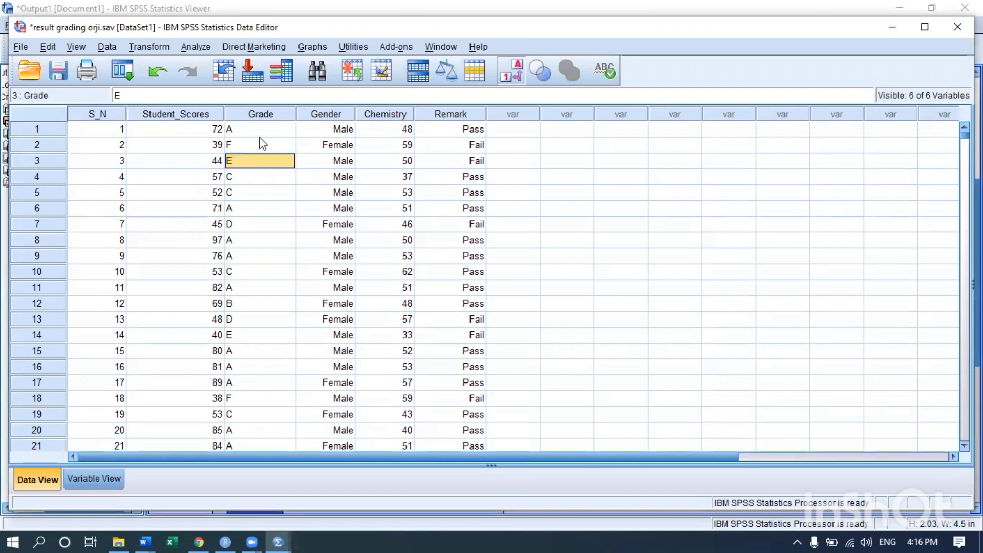
left_click(174, 115)
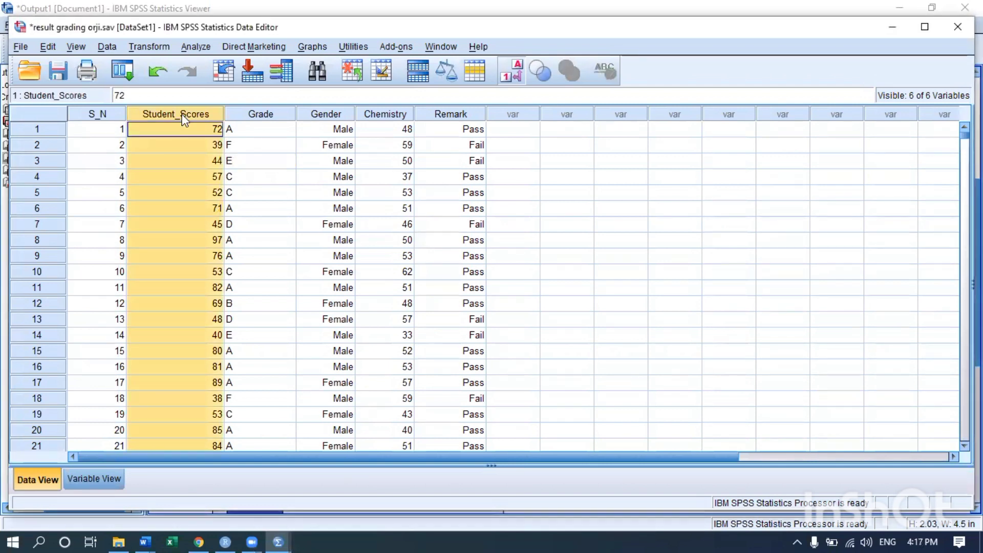
left_click(405, 116)
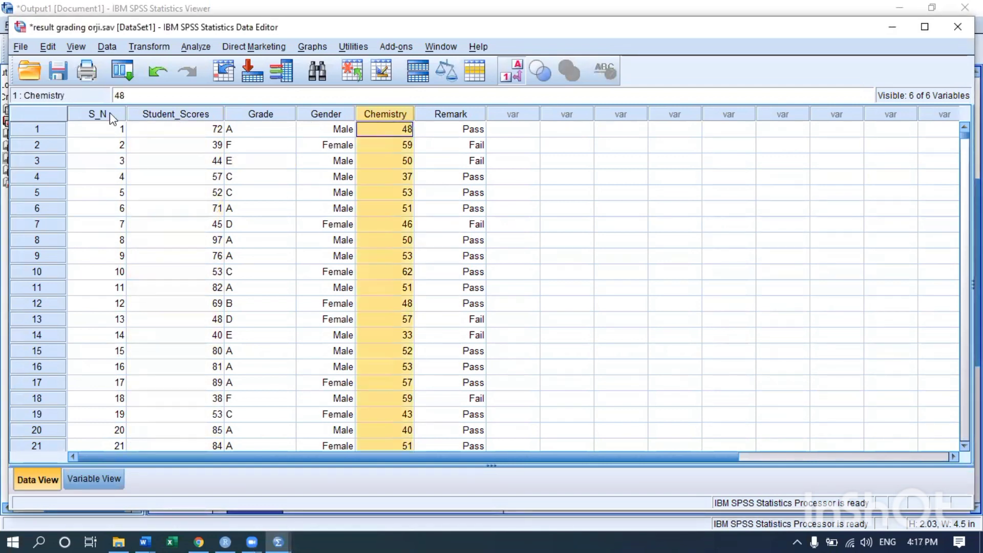
left_click(178, 114)
left_click(392, 112)
left_click(187, 115)
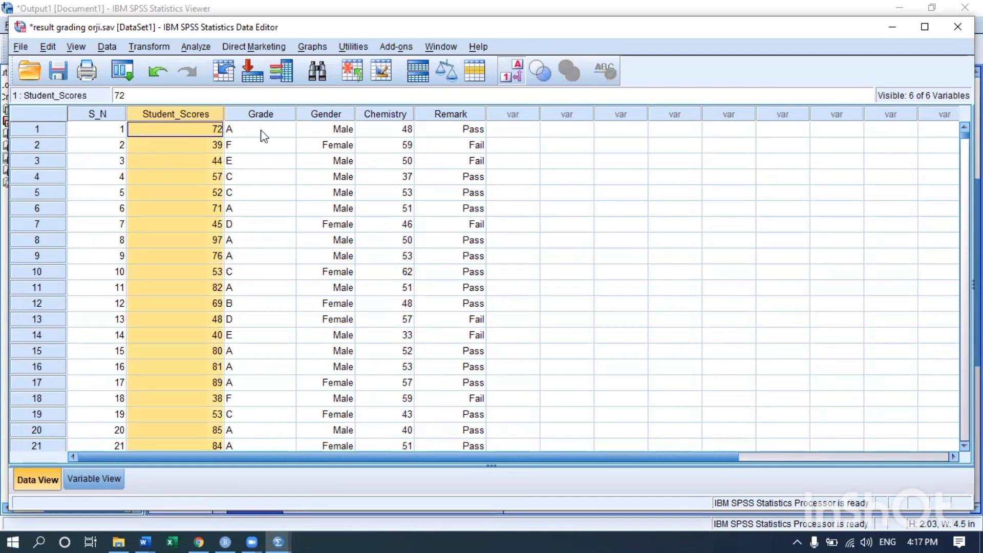
Step: Inspect the Grade and Gender columns against Student_Scores, Remark and Chemistry to tell categorical from numeric variables
left_click(264, 116)
left_click(335, 118)
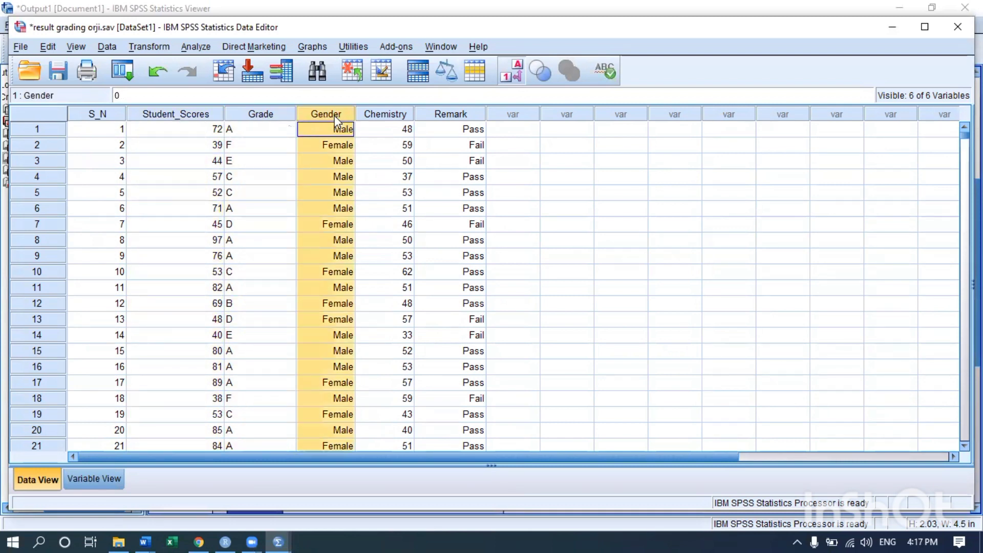
left_click(262, 116)
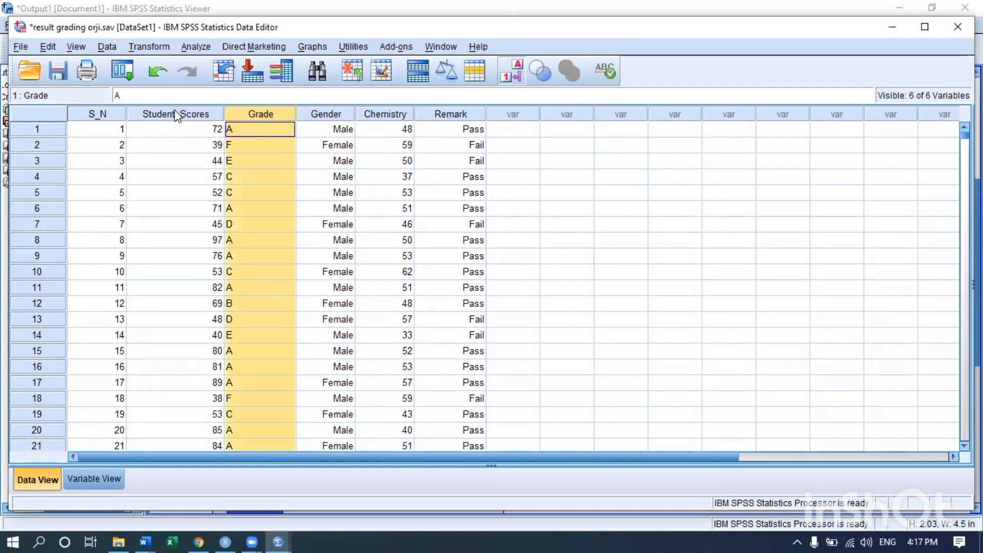
left_click(177, 115)
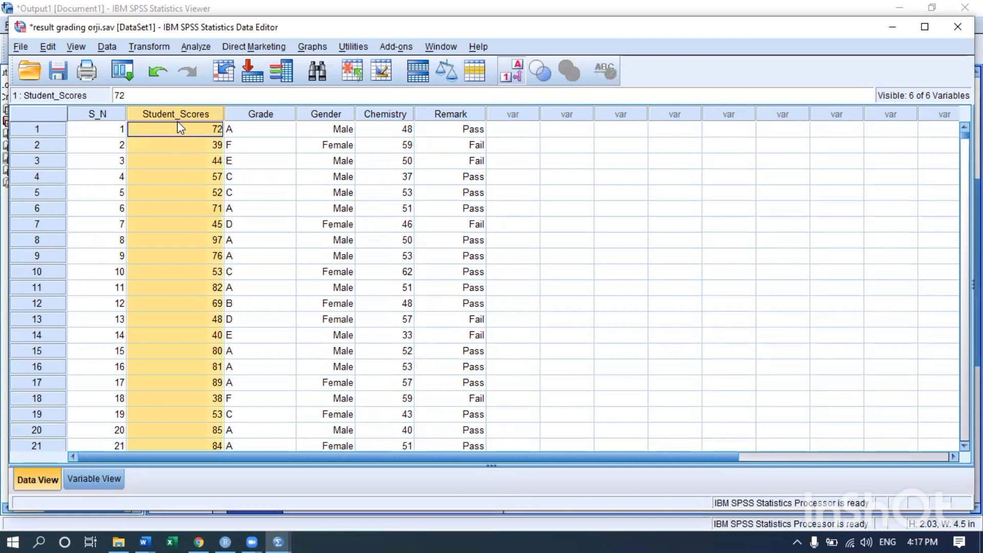
left_click(266, 116)
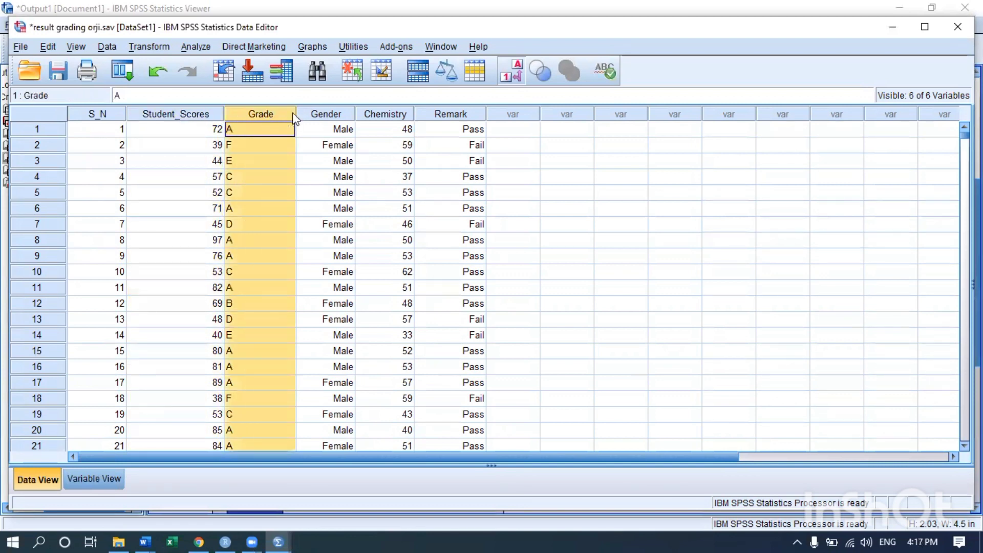
left_click(327, 117)
left_click(475, 113)
left_click(399, 115)
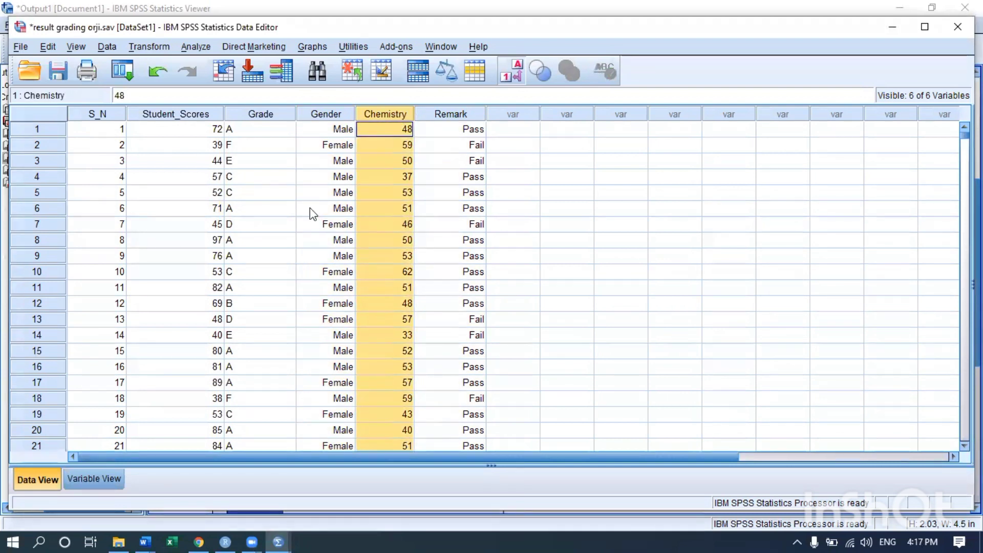
Step: Examine the categorical Grade, Gender and Remark columns as candidate variables for a test of association
left_click(270, 119)
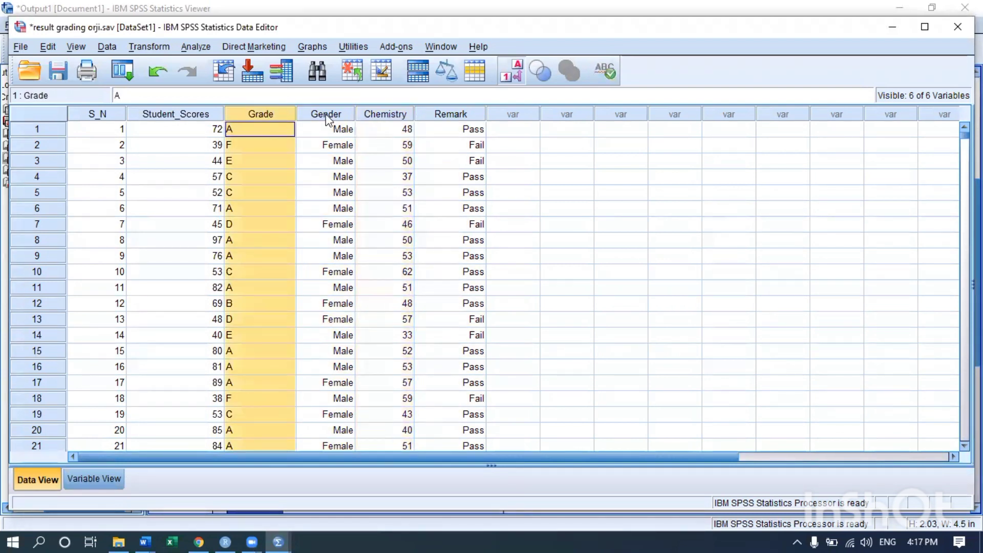
left_click(327, 117)
left_click(258, 117)
left_click(327, 116)
left_click(429, 118)
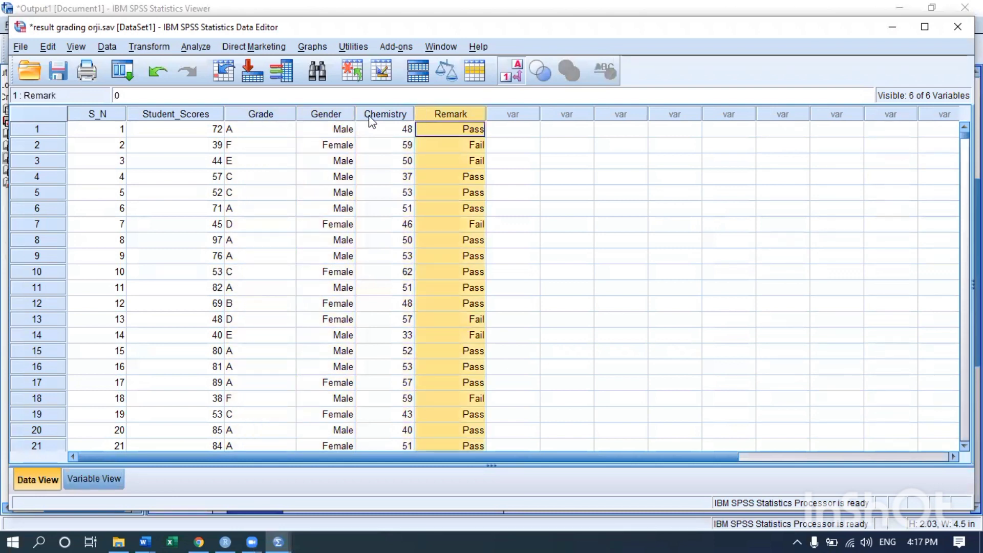
left_click(330, 115)
left_click(274, 117)
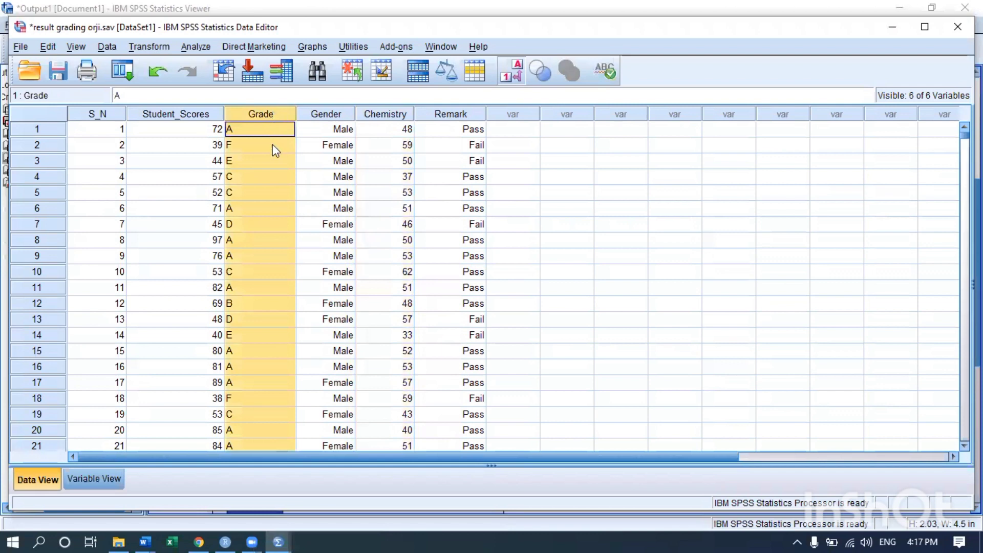
scroll(272, 159, "down", 1)
scroll(270, 158, "up", 1)
Step: Run Frequencies on the Chemistry variable with frequency tables displayed, and review the output table
left_click(196, 47)
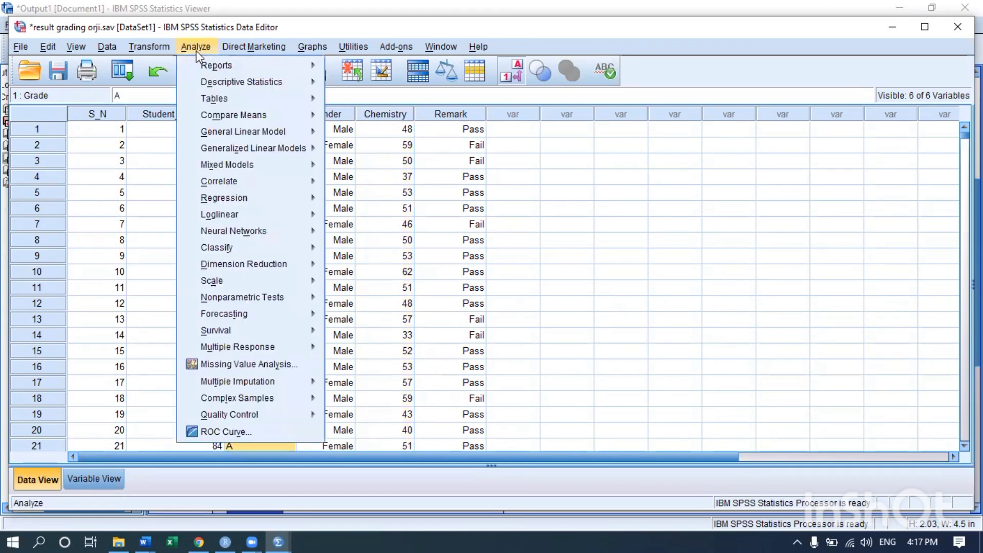
mouse_move(270, 82)
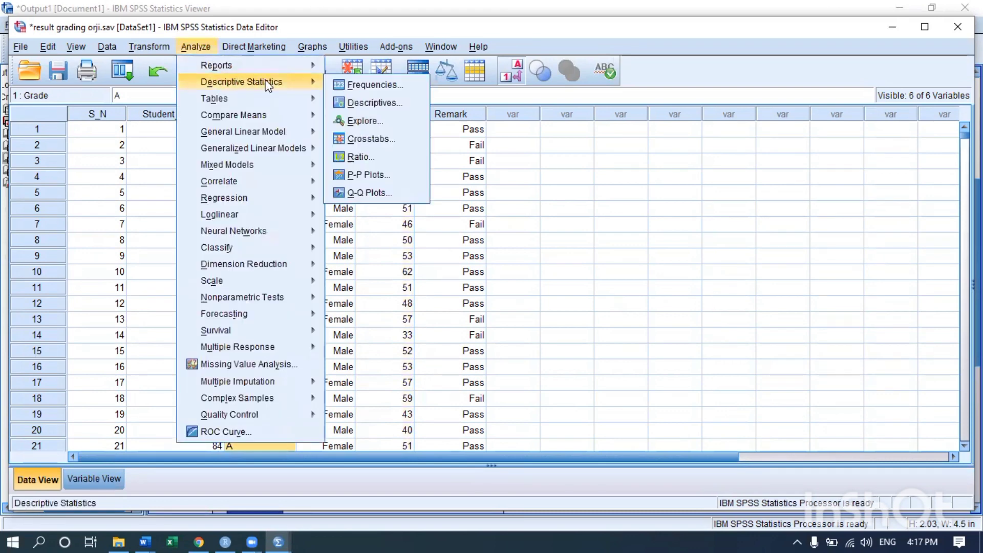
left_click(380, 85)
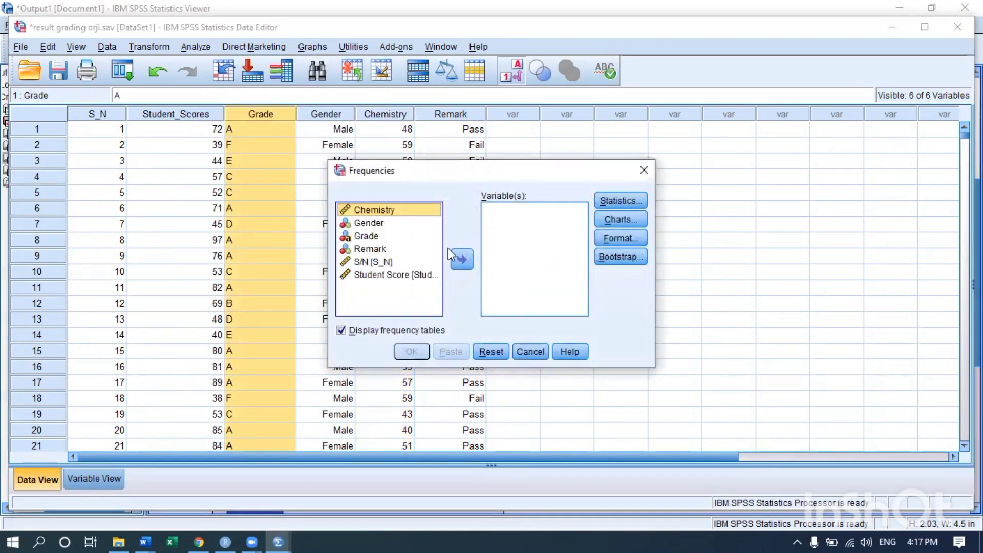
left_click(454, 255)
left_click(412, 352)
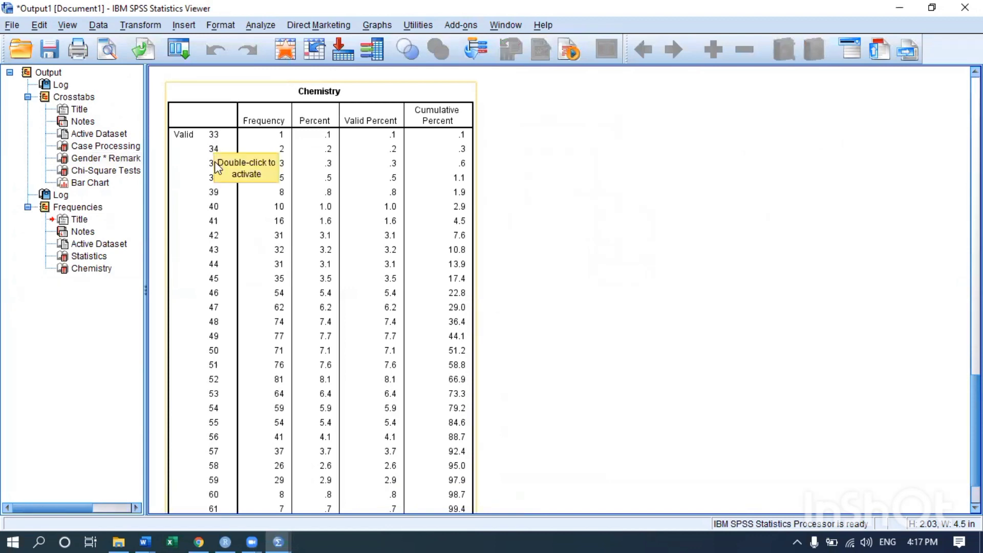
scroll(201, 138, "down", 2)
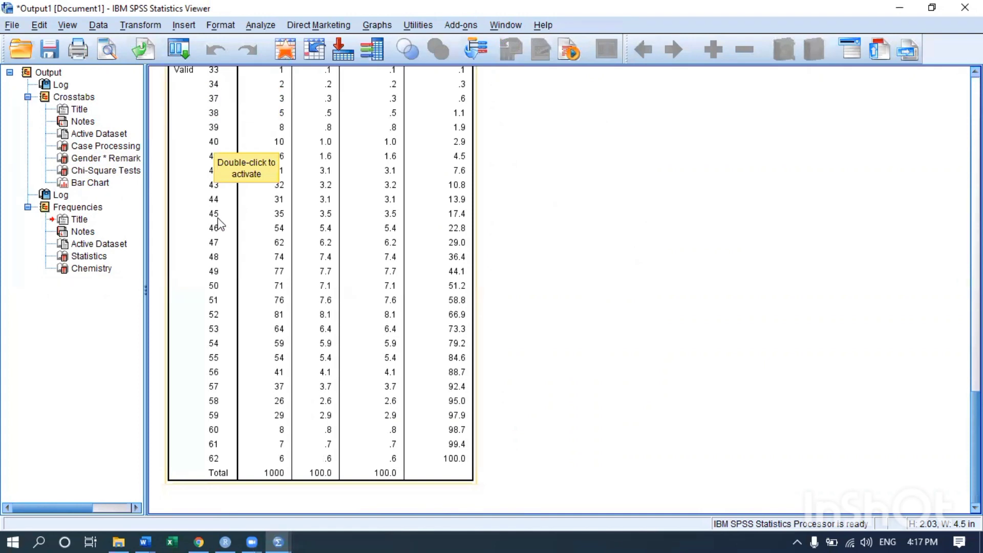
scroll(251, 264, "up", 5)
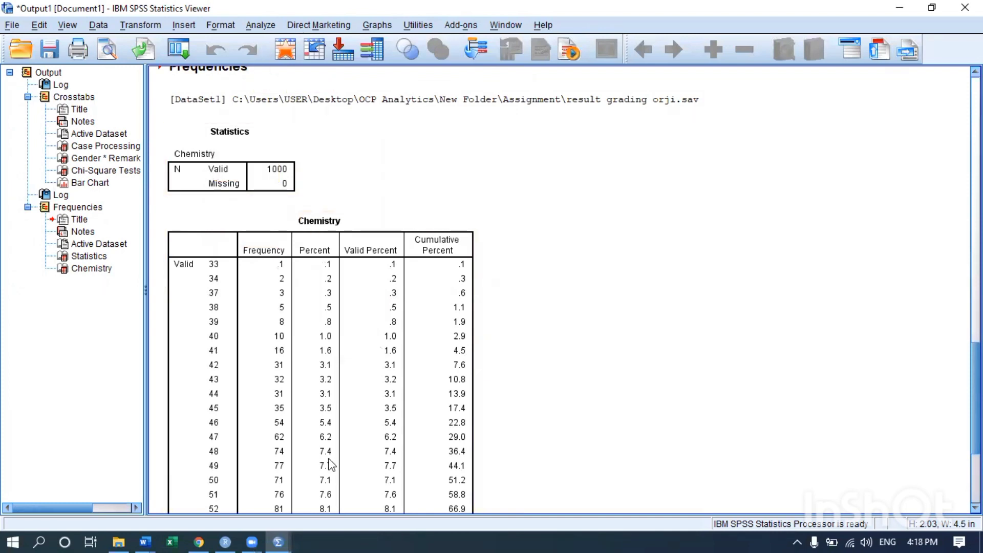
Step: Return to the dataset and examine the Gender, Chemistry, Student_Scores and Grade columns along with the available analysis procedures
mouse_move(278, 542)
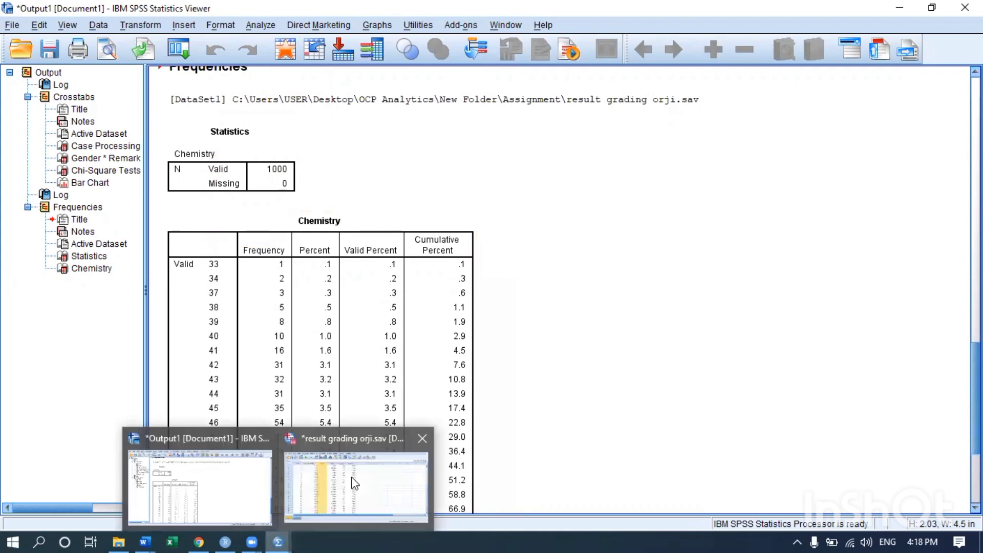
left_click(348, 474)
left_click(332, 114)
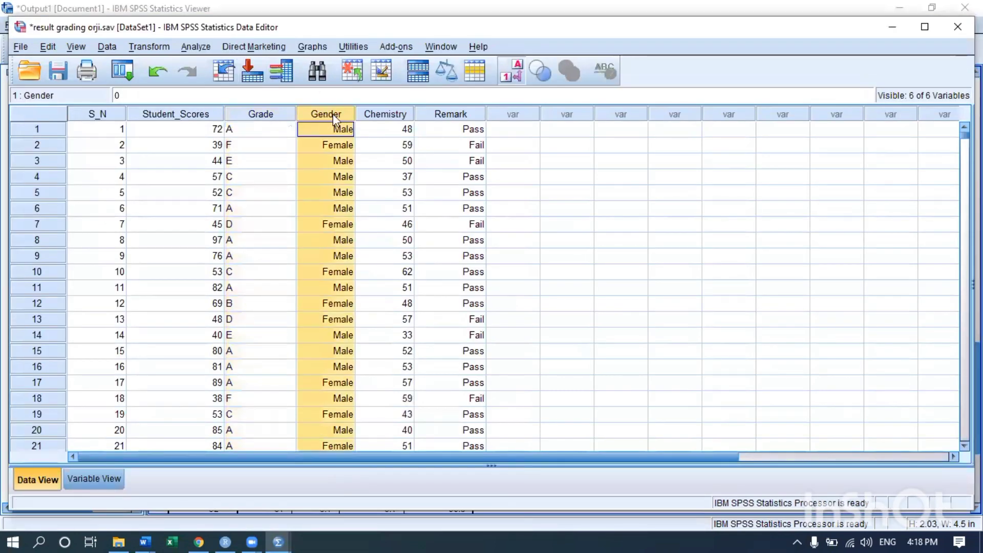
left_click(385, 114)
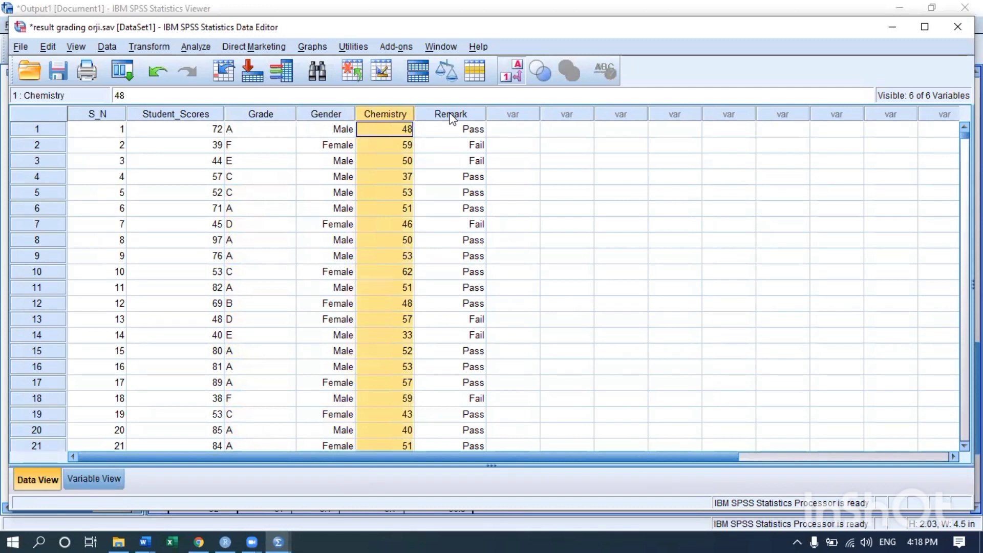
left_click(190, 116)
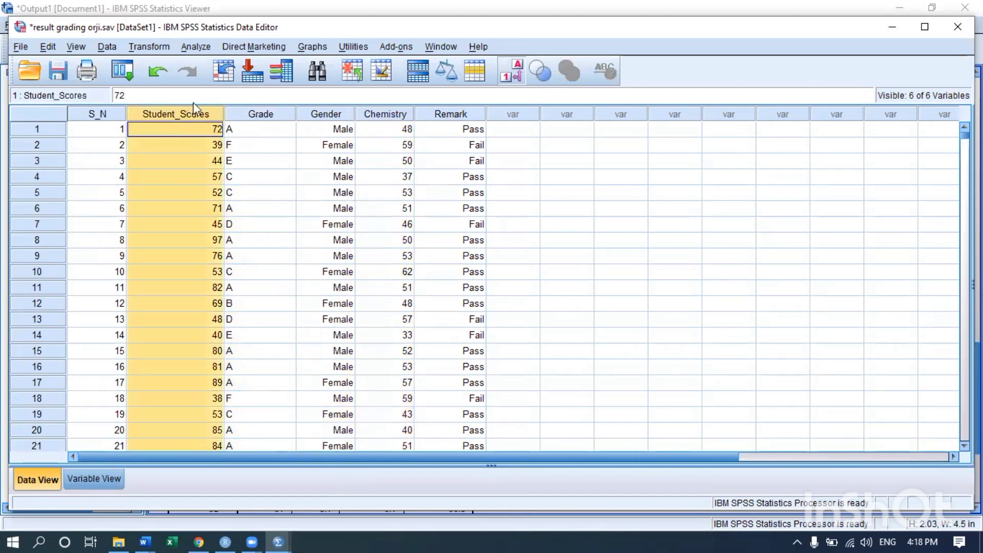
left_click(246, 117)
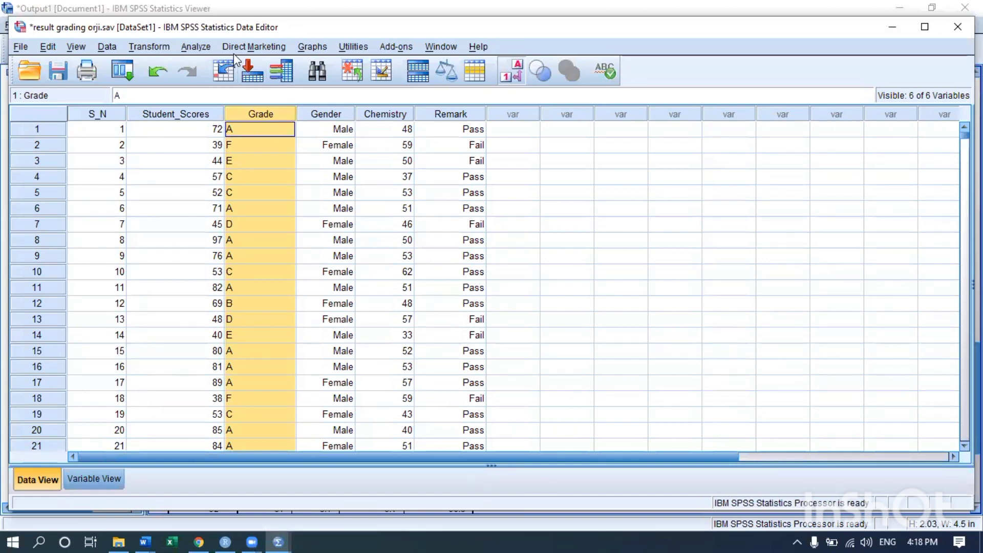
left_click(192, 48)
mouse_move(251, 88)
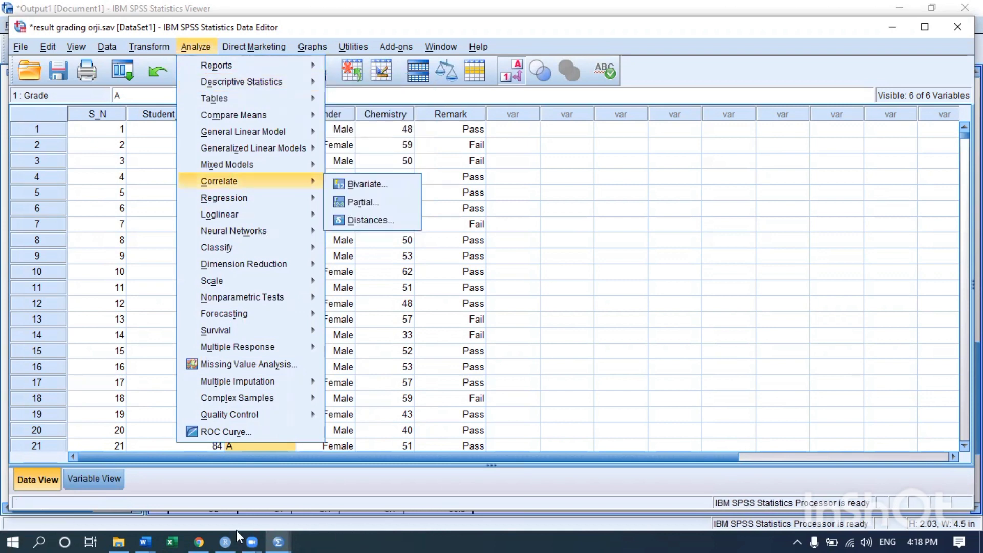
Step: Switch to the Chi-square SPSS document in Word and review its bar chart, Table 2 and the hypothesis conclusion
mouse_move(146, 533)
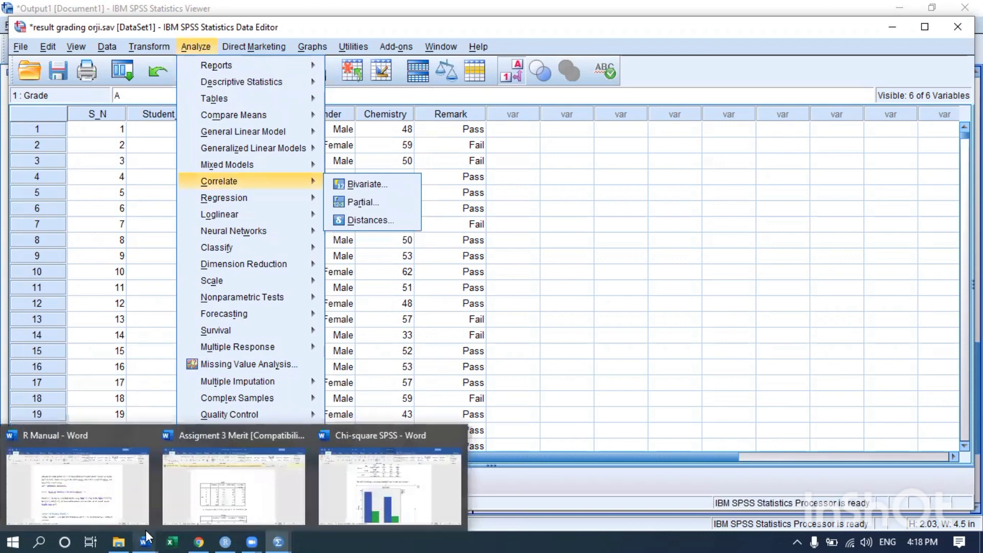
left_click(194, 507)
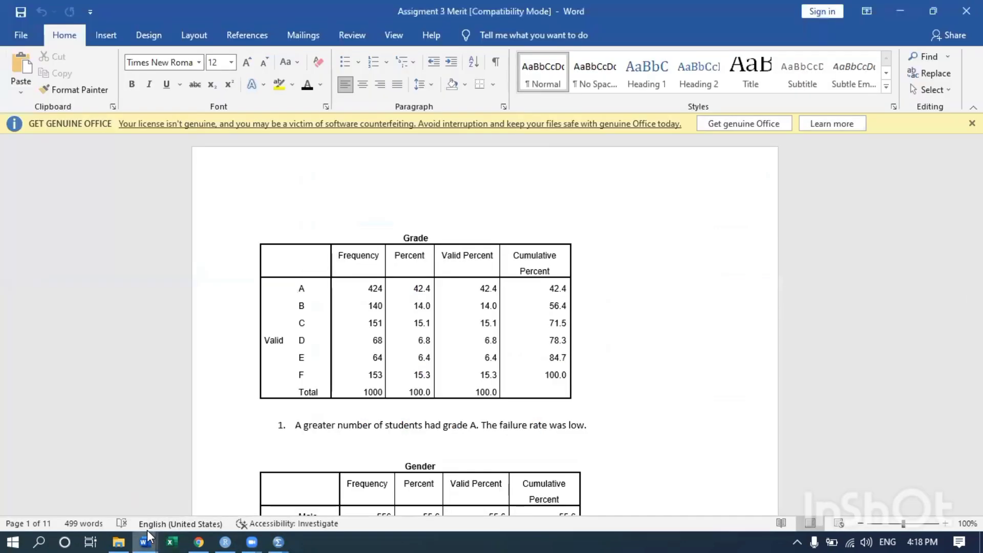
left_click(365, 505)
scroll(458, 277, "down", 5)
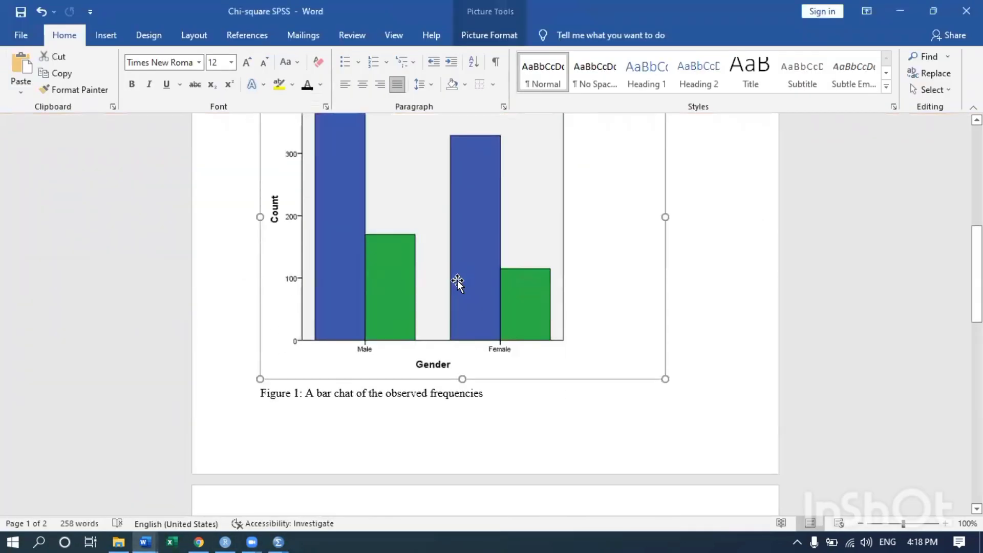
scroll(457, 280, "down", 8)
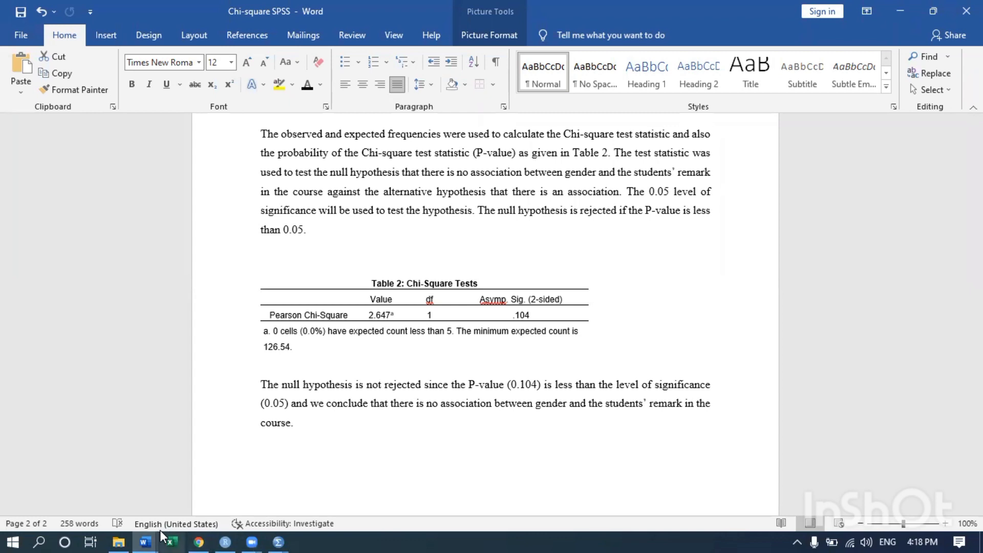
Step: Switch back to the SPSS dataset and inspect the entries in the Grade column
mouse_move(251, 537)
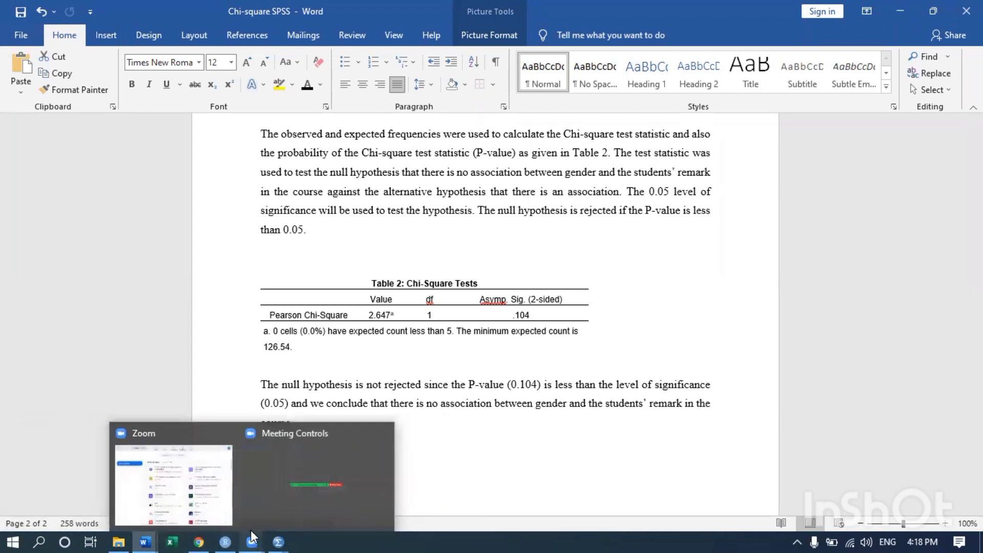
mouse_move(287, 530)
left_click(330, 493)
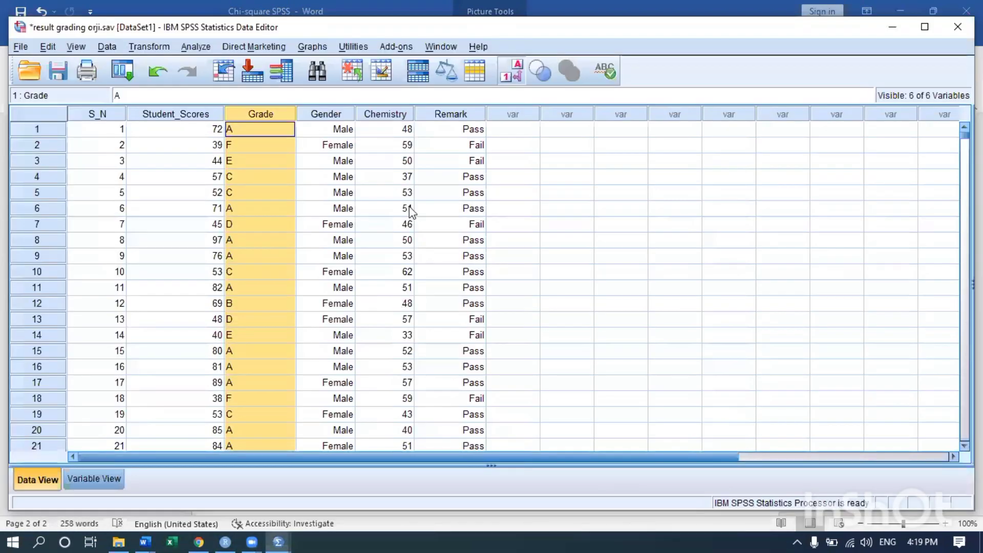
left_click(276, 164)
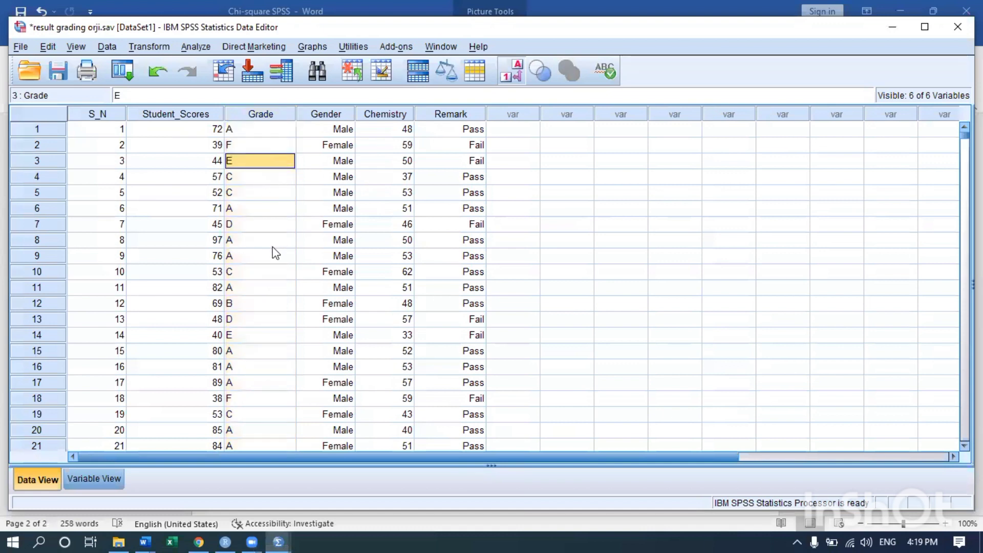
left_click(274, 246)
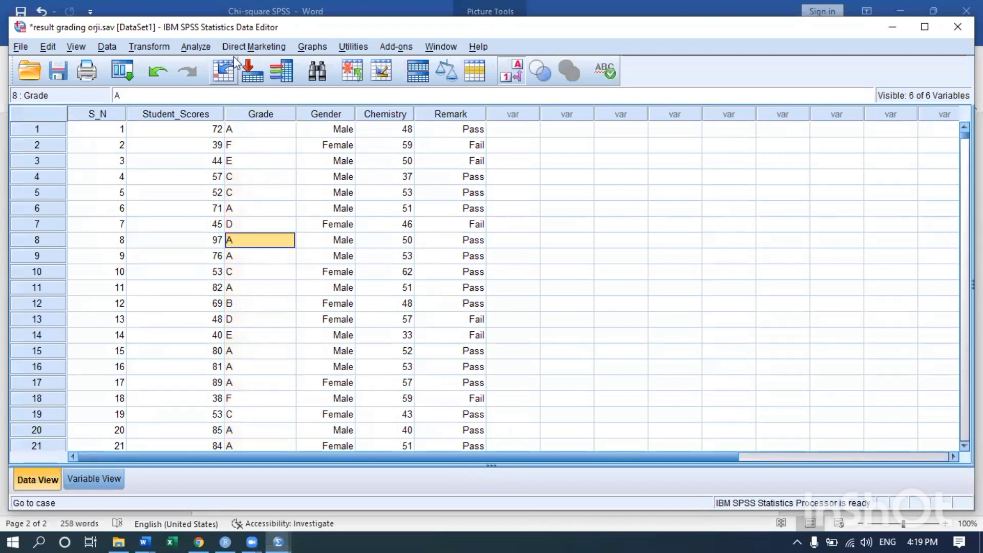
Step: Reset the Crosstabs setup and assign Grade as the row variable and Gender as the column variable
left_click(193, 48)
mouse_move(222, 84)
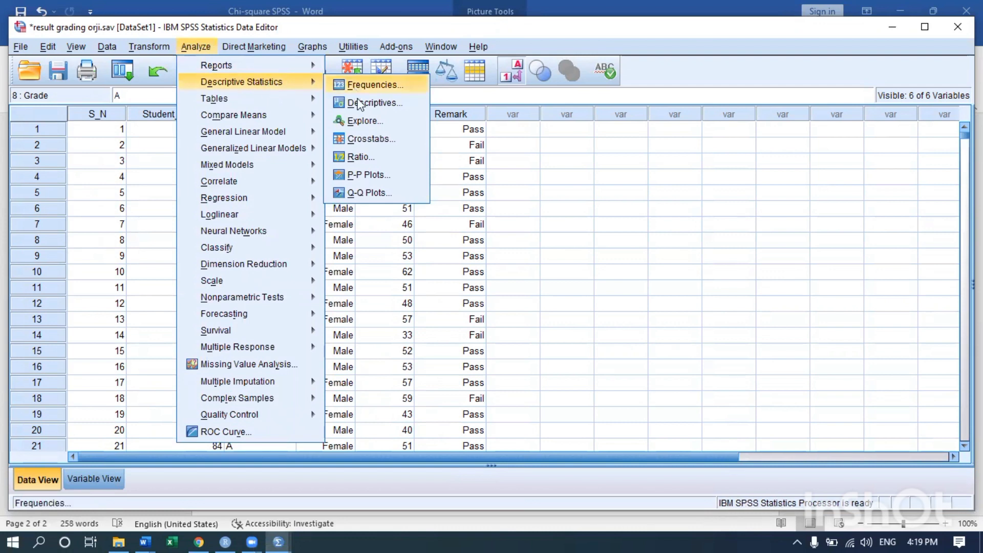
left_click(367, 137)
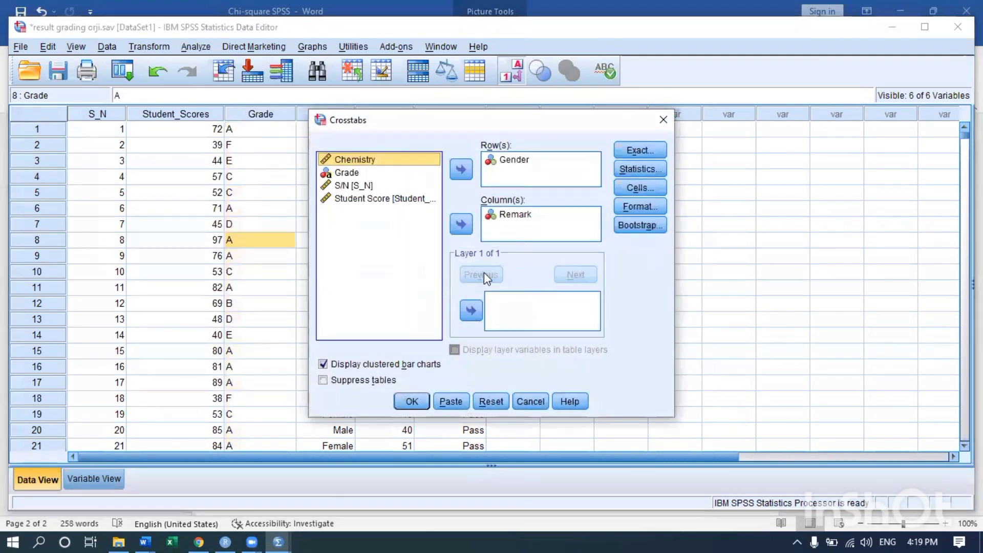
left_click(493, 402)
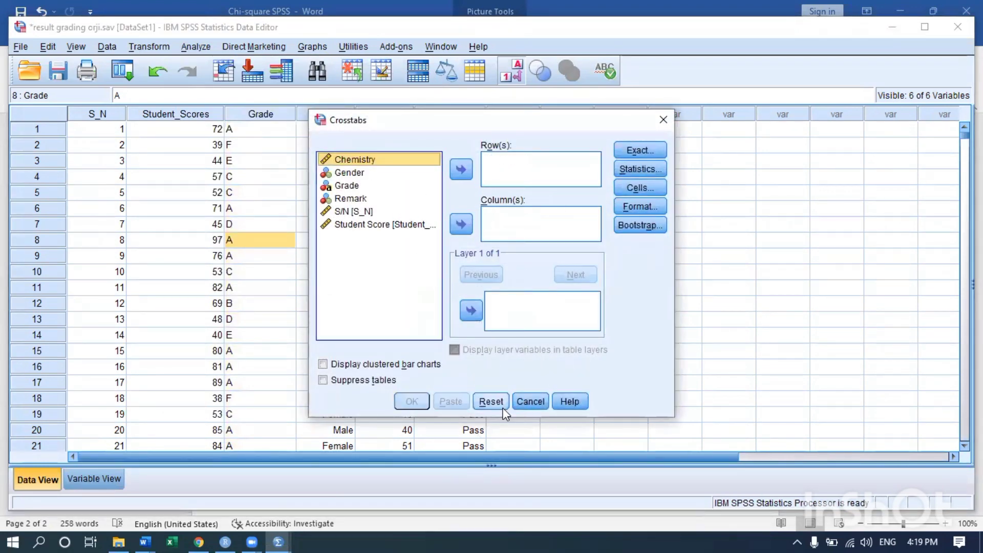
left_click(363, 173)
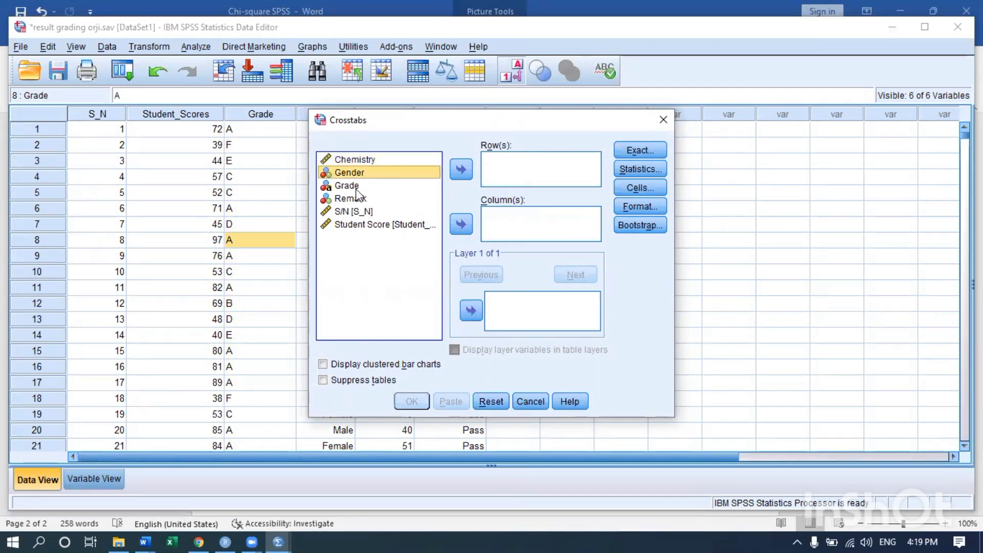
left_click_drag(356, 189, 511, 161)
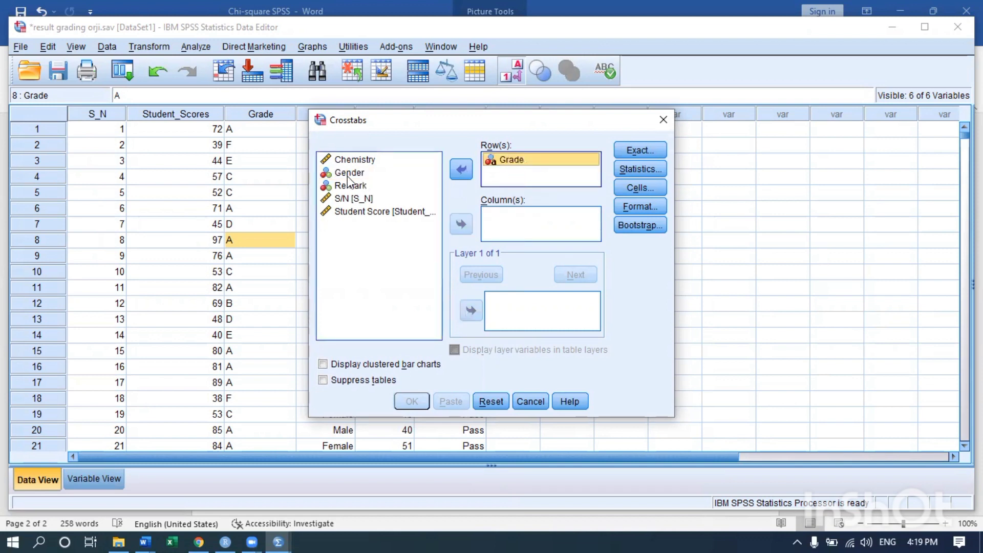
left_click_drag(349, 173, 506, 207)
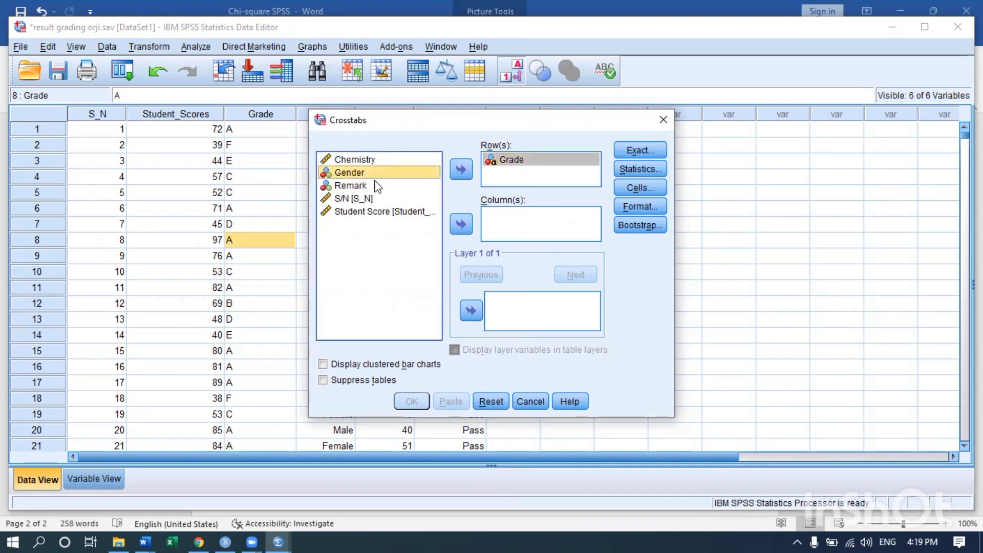
left_click_drag(374, 179, 504, 220)
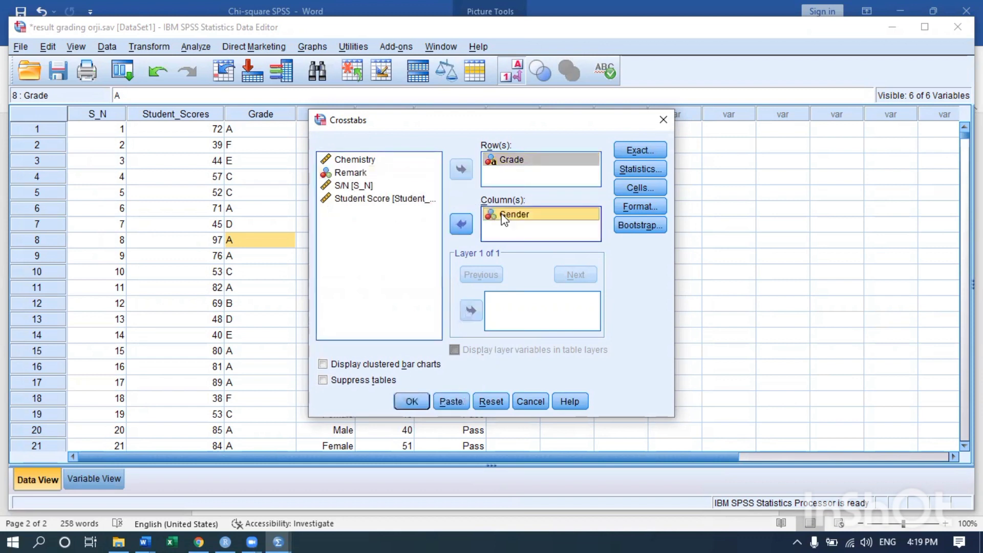
Step: Request the Chi-square statistic and add expected counts to the cells of the Grade by Gender crosstab
left_click(639, 168)
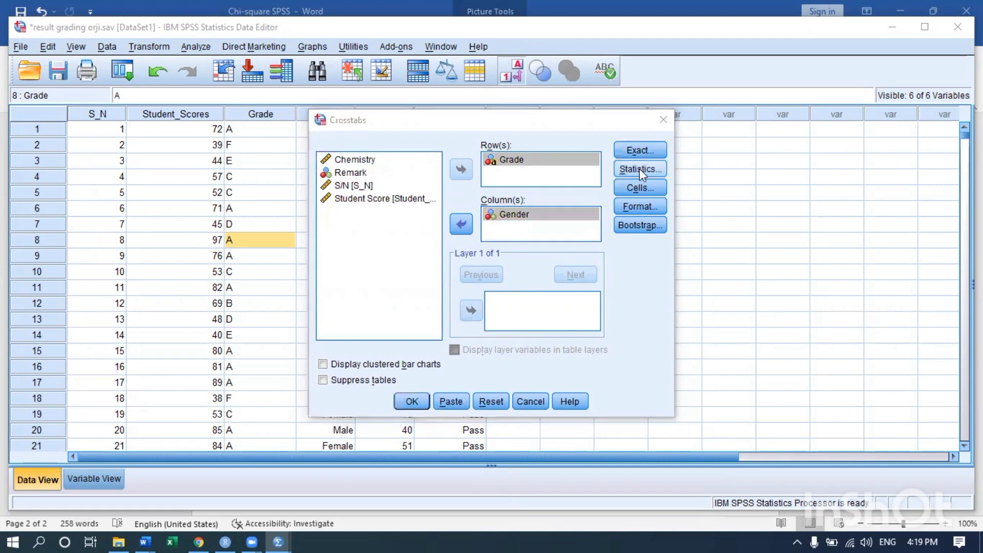
left_click(424, 174)
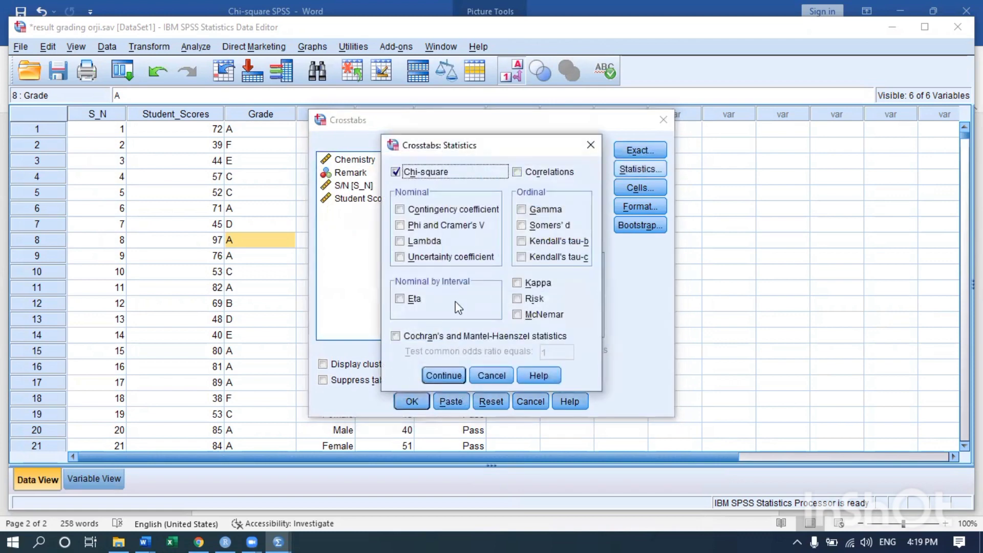
left_click(439, 375)
left_click(634, 186)
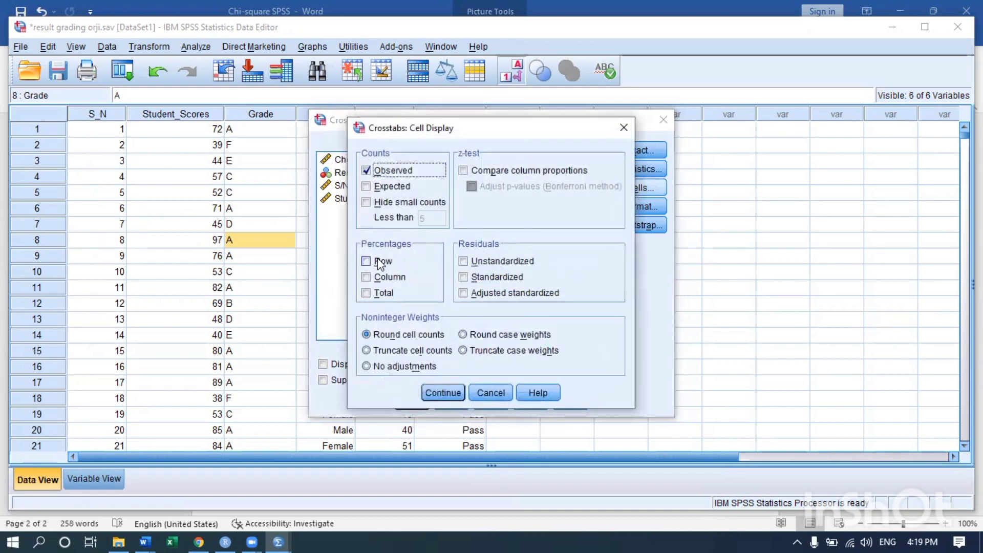
left_click(368, 187)
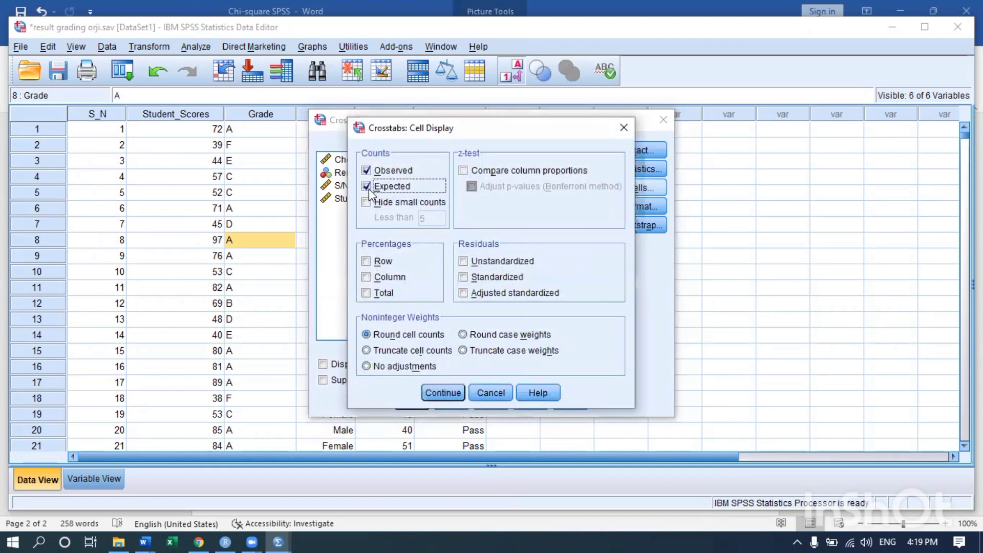
left_click(442, 393)
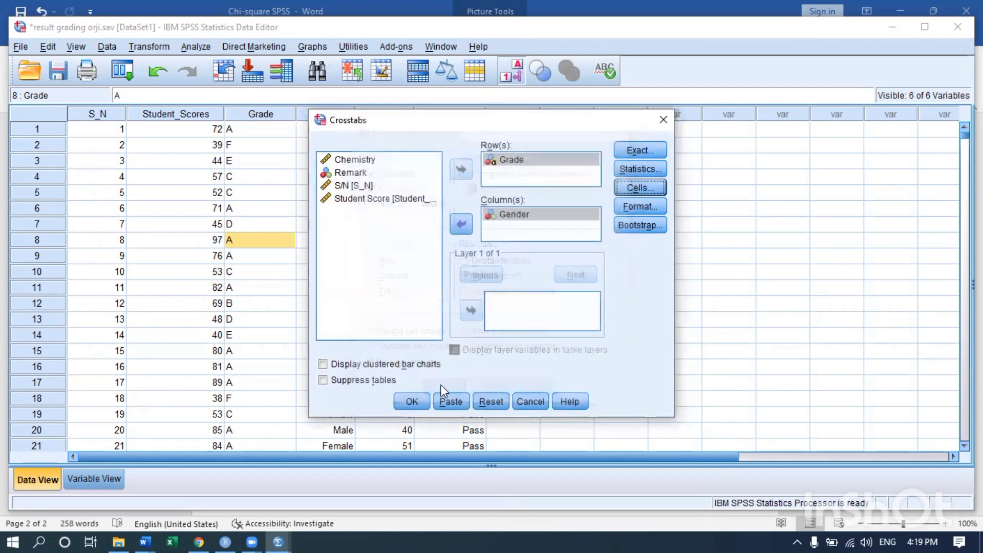
Step: Include clustered bar charts, run the Grade by Gender crosstab and review the resulting tables
left_click(325, 364)
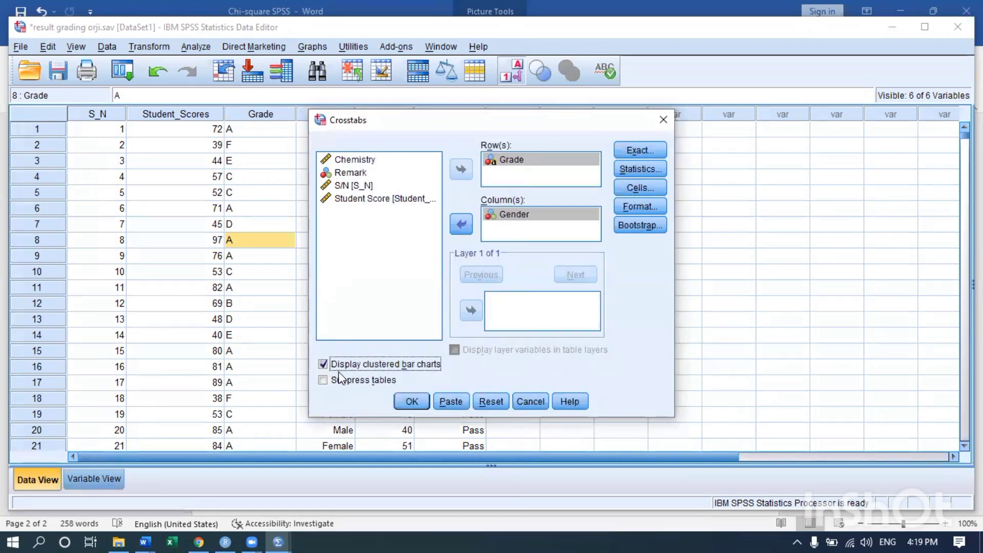
left_click(410, 403)
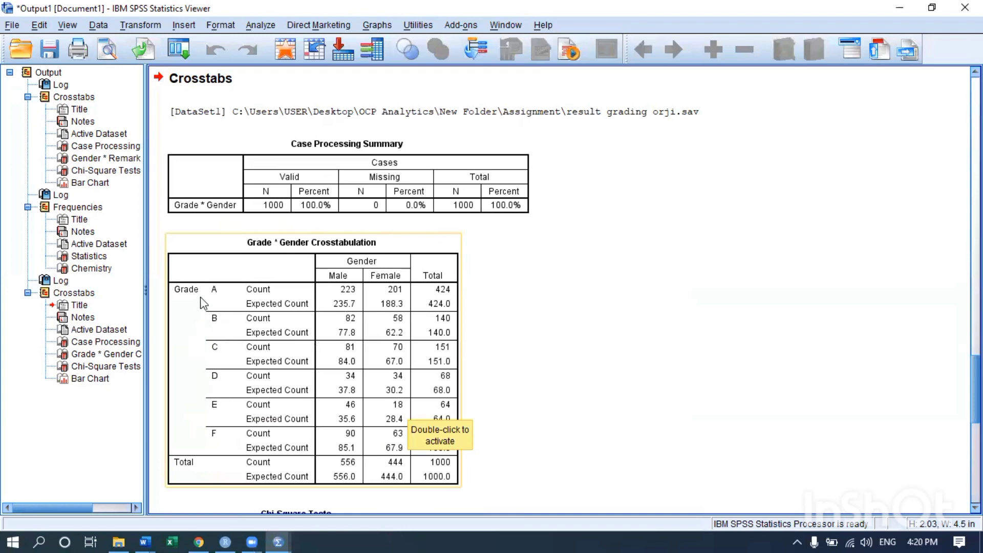
scroll(329, 356, "down", 3)
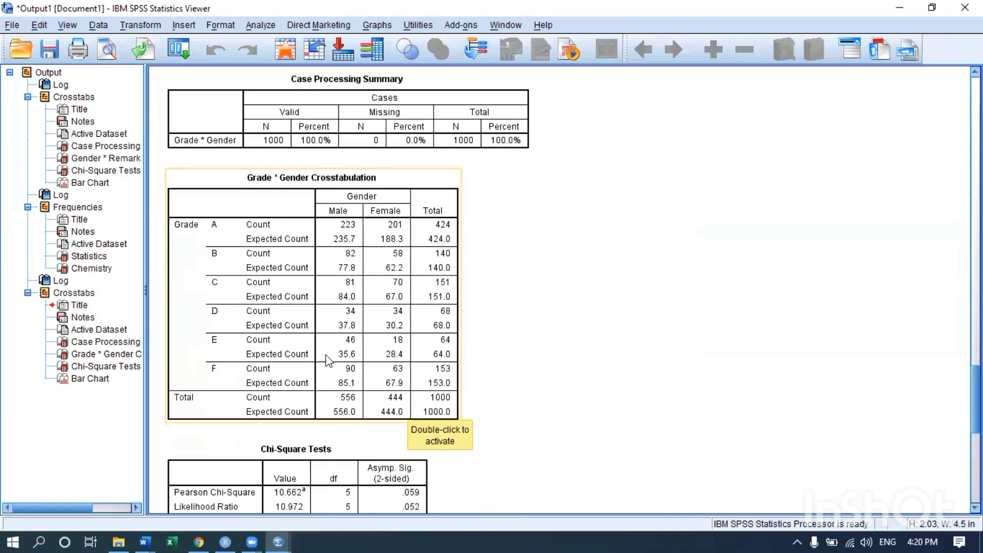
scroll(302, 340, "down", 3)
scroll(294, 324, "up", 2)
scroll(294, 324, "down", 2)
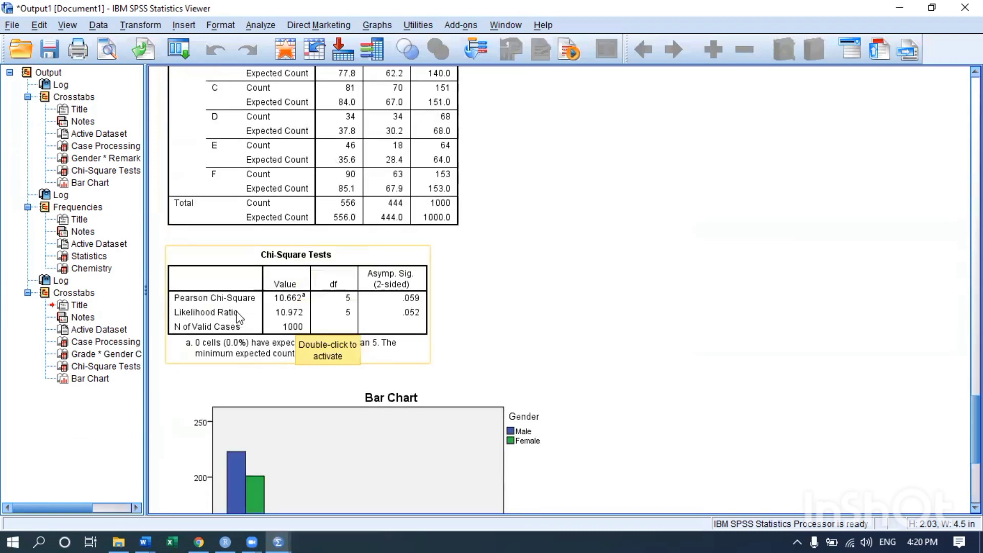
Step: Delete the Likelihood Ratio and N of Valid Cases rows from the Grade by Gender Chi-Square Tests table
double_click(237, 317)
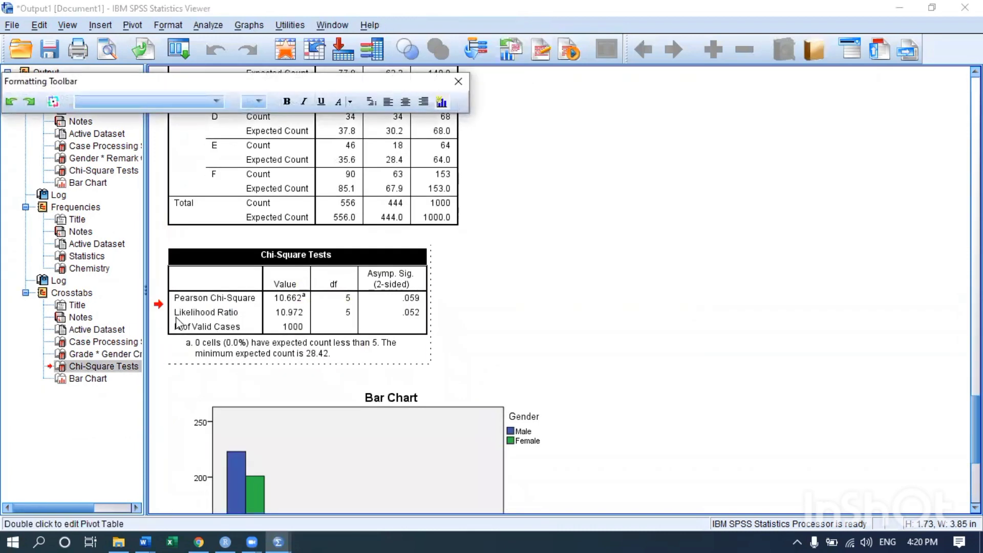
left_click_drag(222, 328, 402, 326)
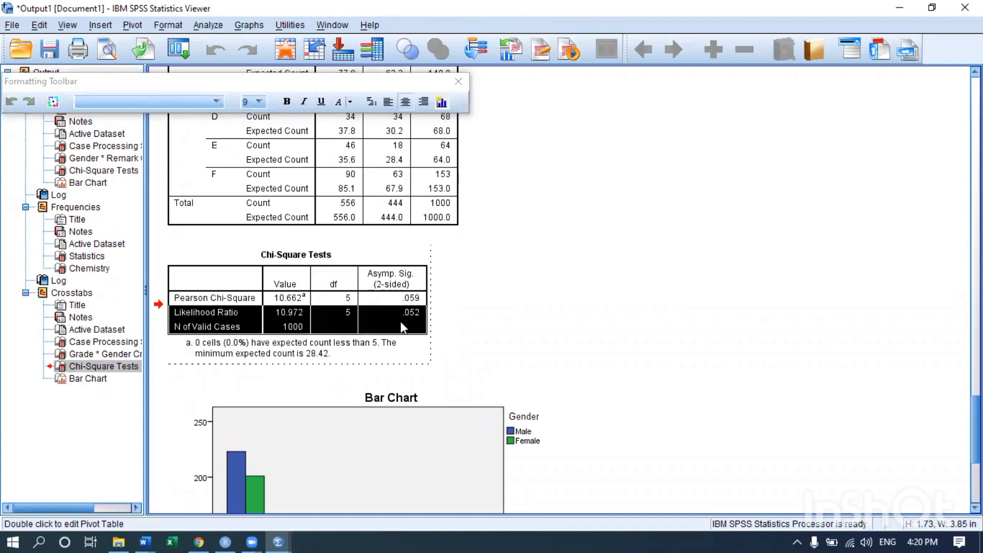
key("Delete")
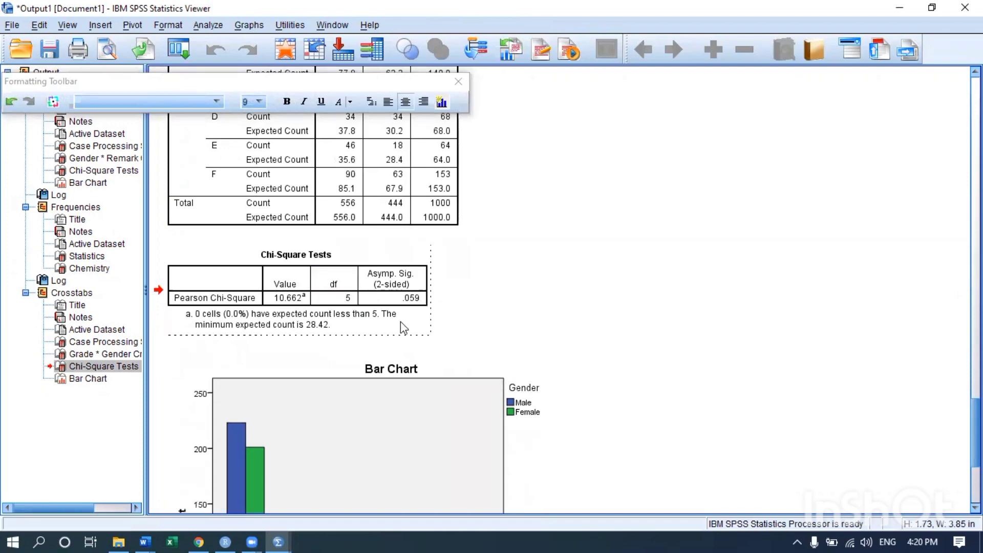
left_click(794, 277)
Step: Examine the Grade by Gender crosstabulation counts, the Pearson Chi-Square result and the bar chart
scroll(414, 284, "up", 6)
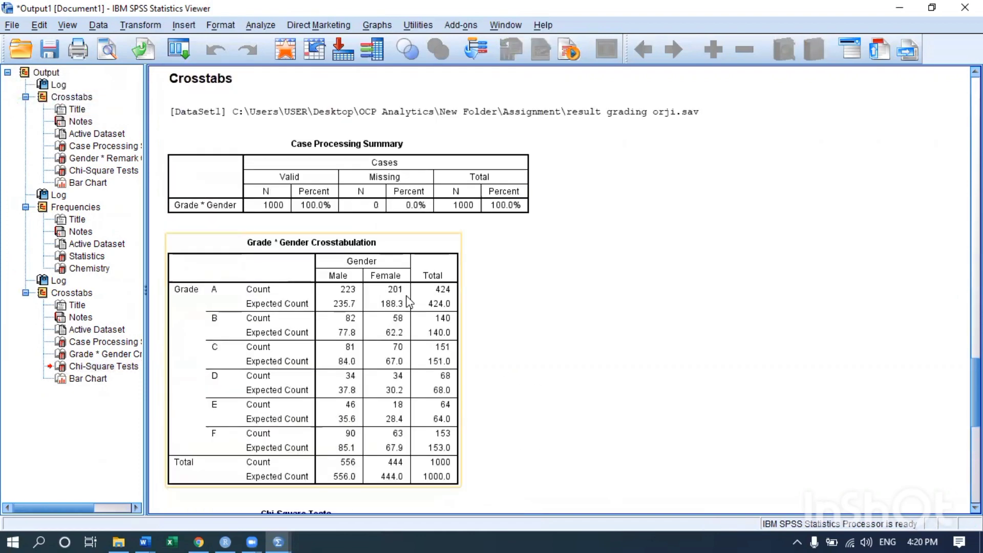
scroll(393, 309, "down", 3)
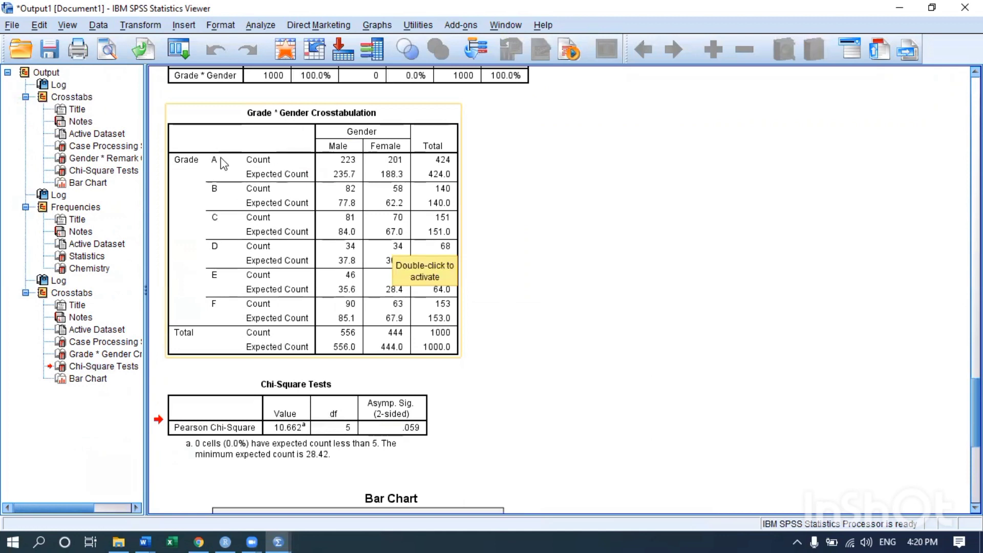
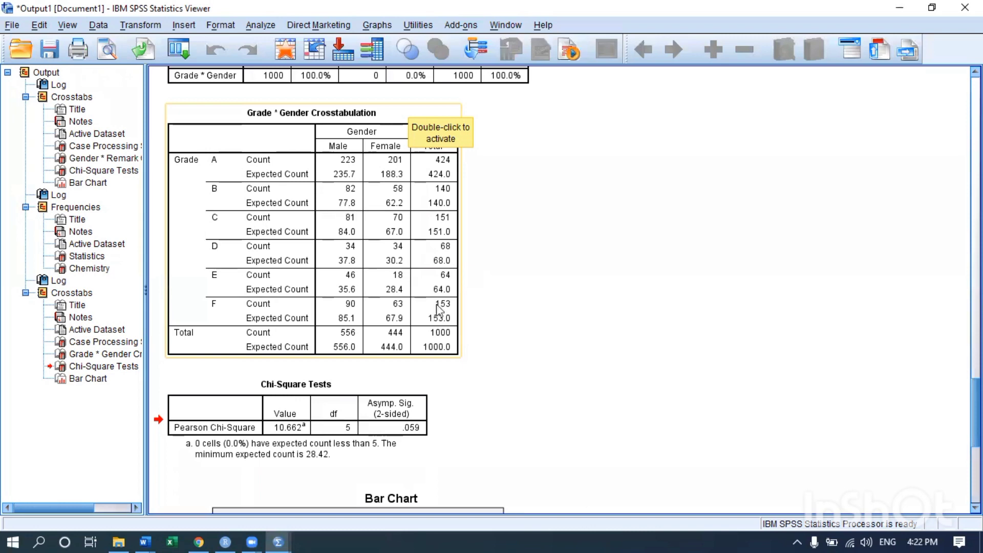
scroll(420, 318, "down", 7)
scroll(379, 312, "up", 4)
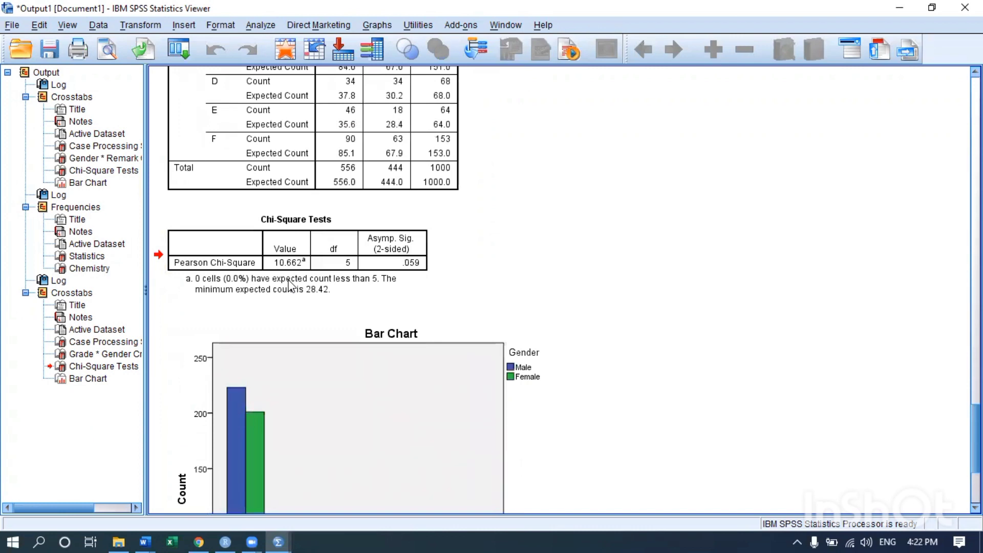
left_click(312, 279)
Step: Switch to the result grading dataset and run a frequency table for the Gender variable only
mouse_move(277, 535)
left_click(398, 490)
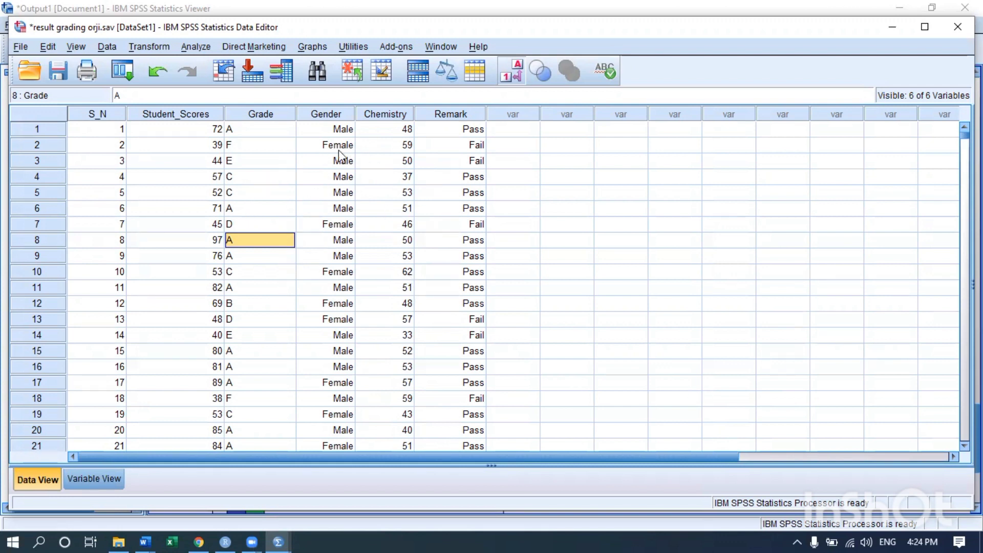
left_click(339, 115)
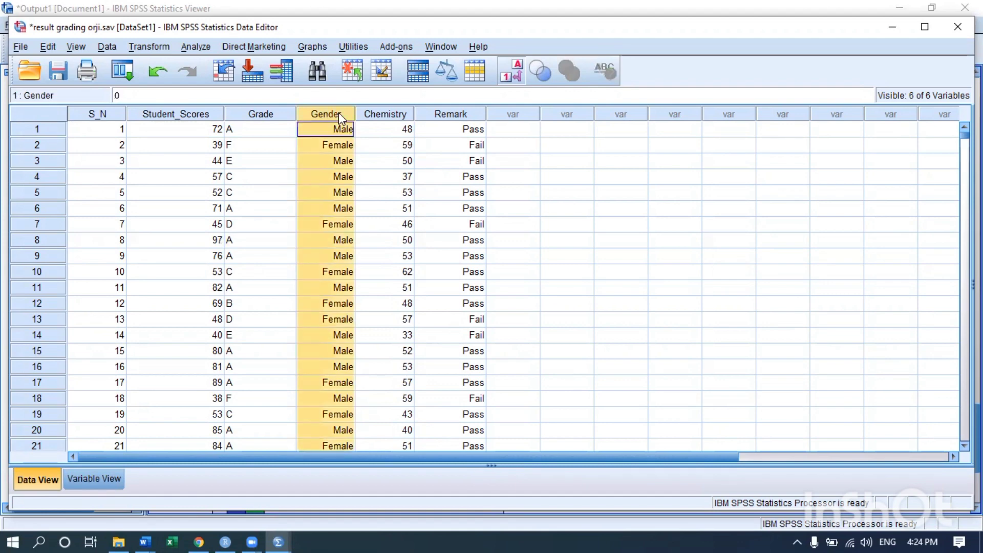
left_click(195, 47)
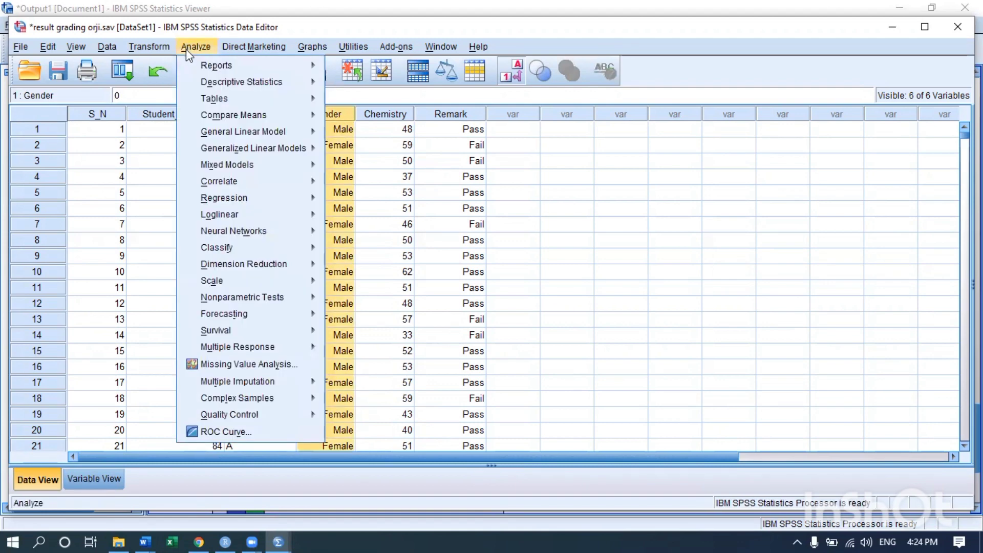
mouse_move(248, 80)
left_click(382, 87)
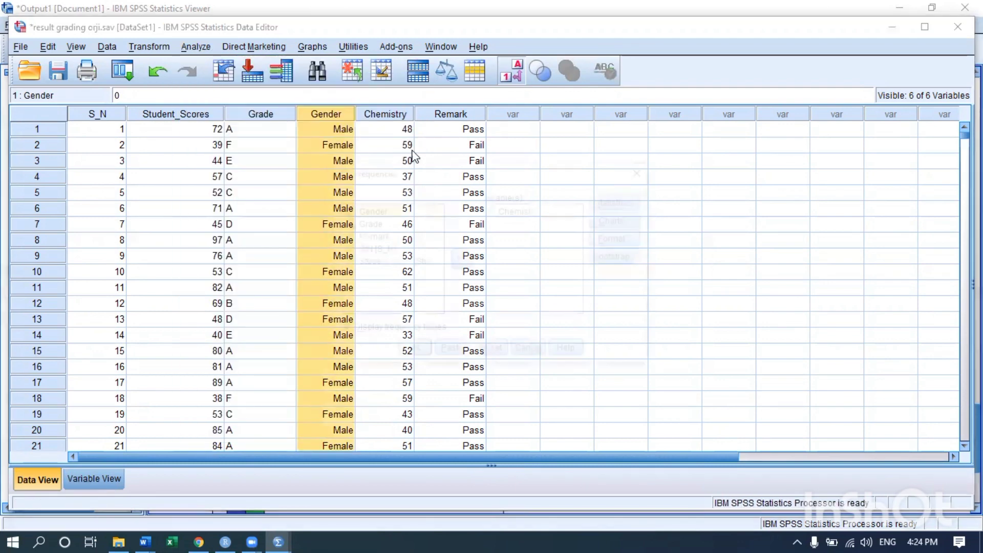
left_click(491, 351)
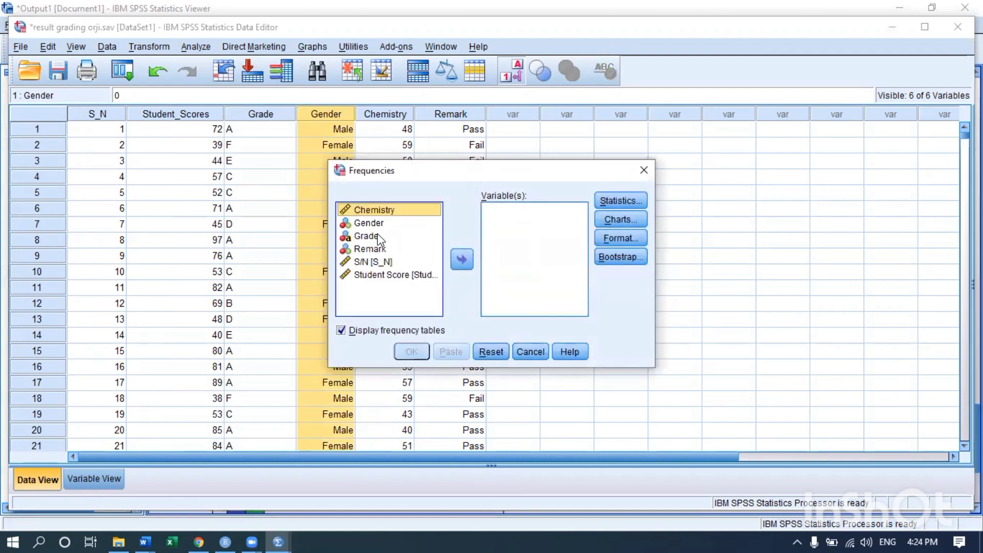
left_click(371, 223)
left_click(461, 258)
left_click(408, 355)
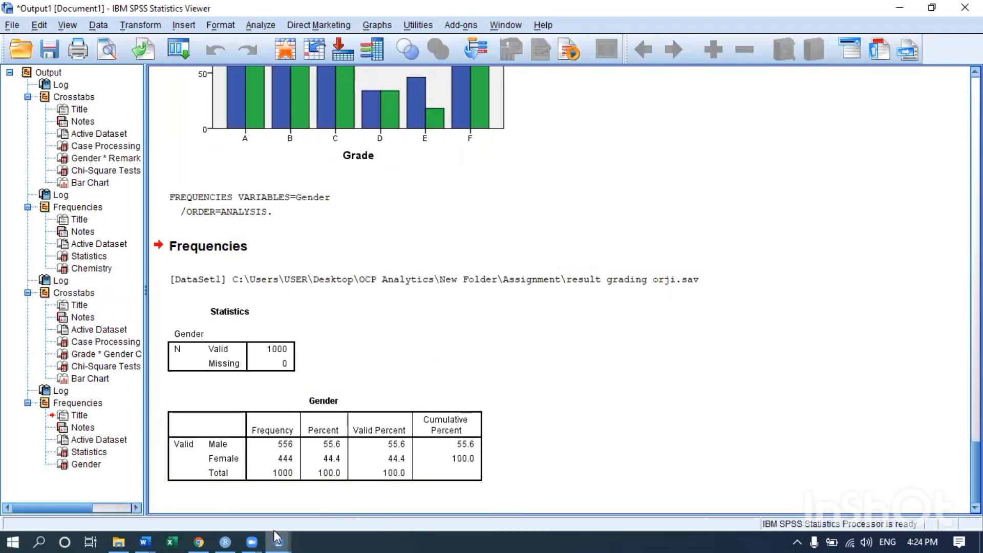
Step: Return to the dataset and open the legacy nonparametric Chi-square test
mouse_move(273, 530)
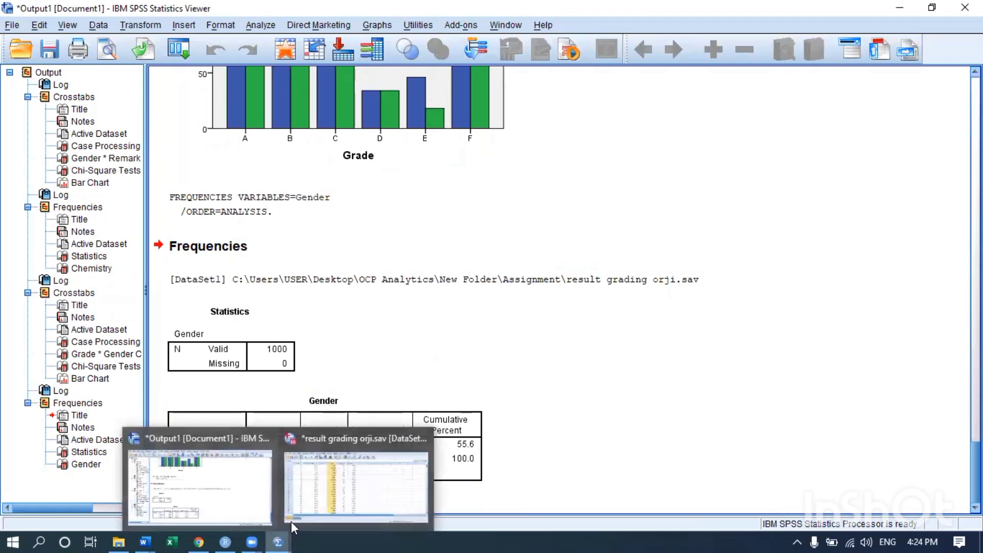
left_click(353, 460)
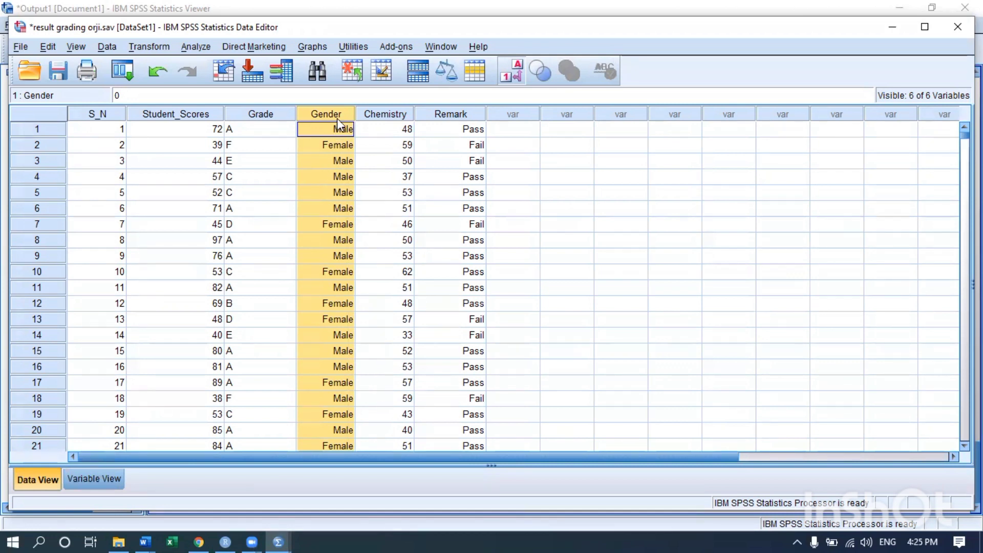
left_click(333, 224)
left_click(336, 273)
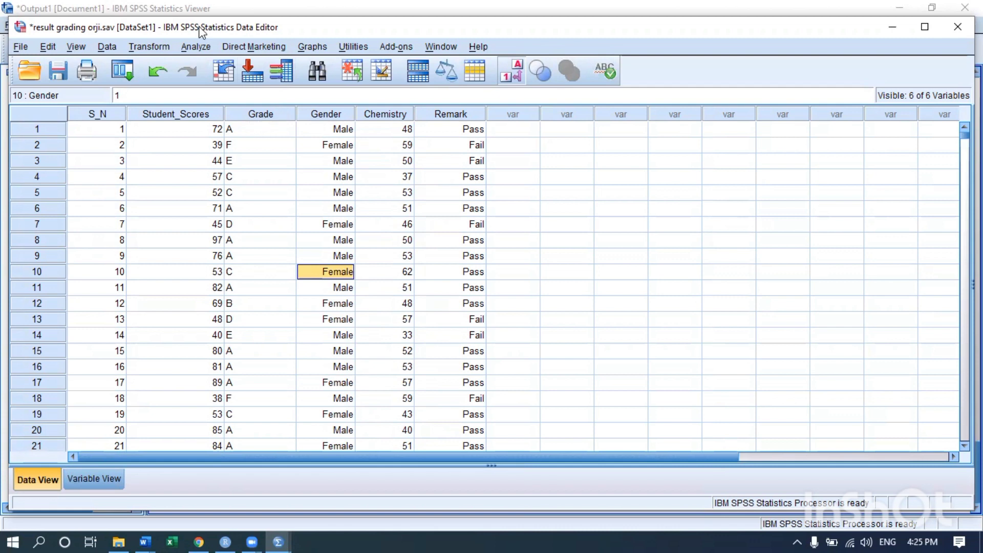
left_click(198, 49)
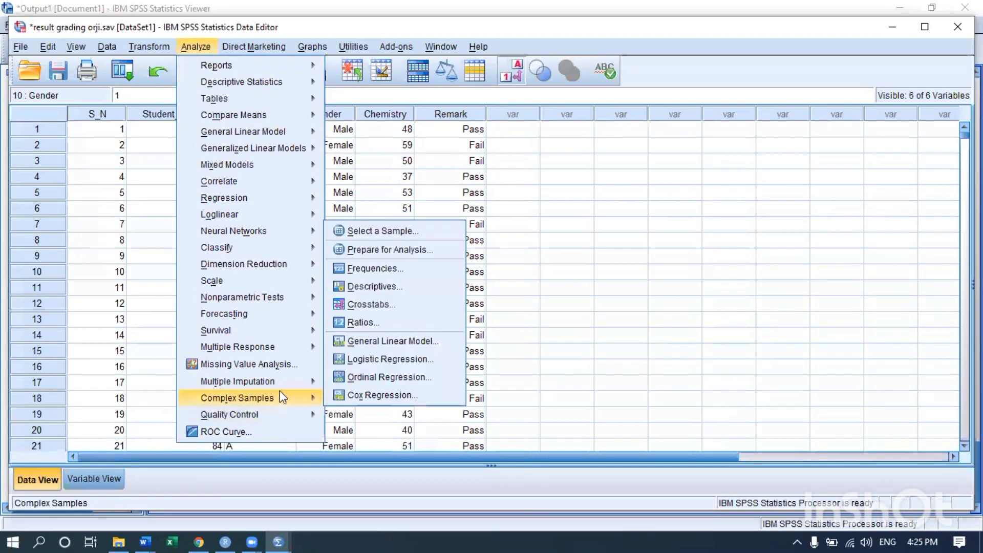
mouse_move(280, 376)
mouse_move(287, 302)
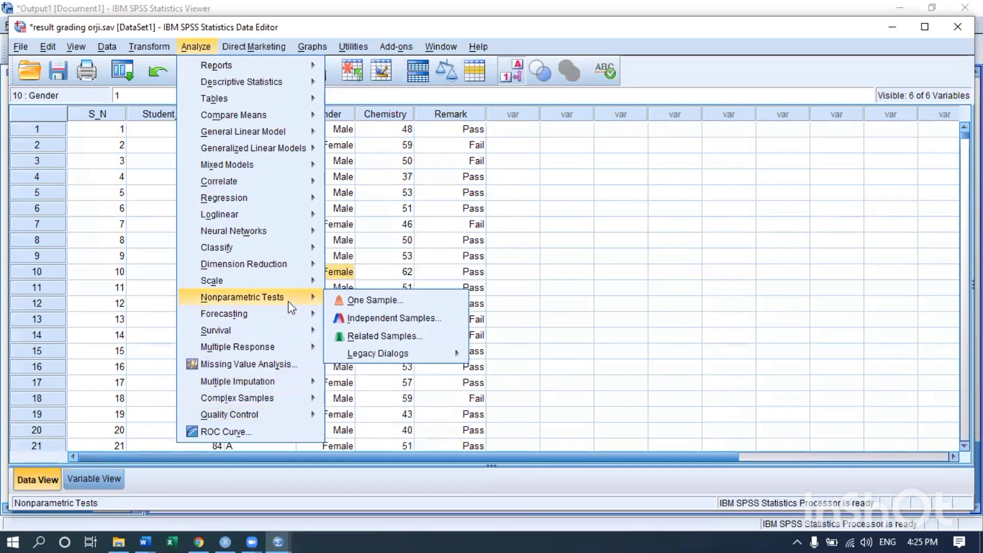
mouse_move(403, 354)
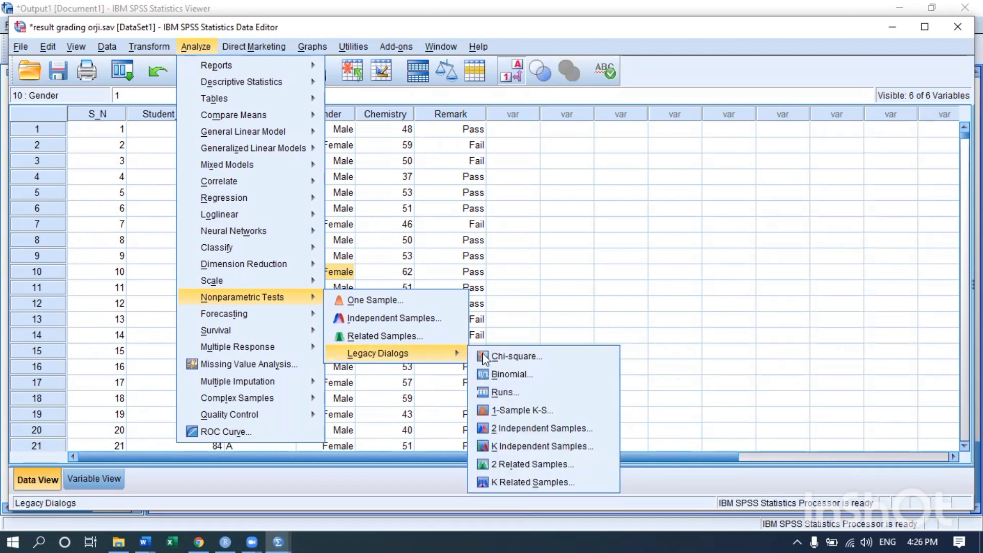
left_click(523, 359)
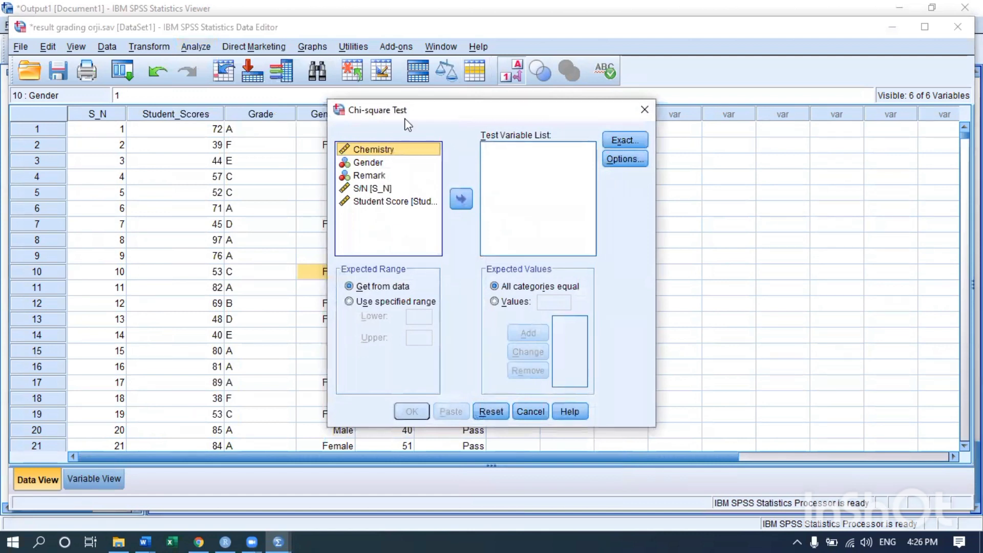
Step: Add Gender as the test variable of the Chi-square test
left_click(388, 89)
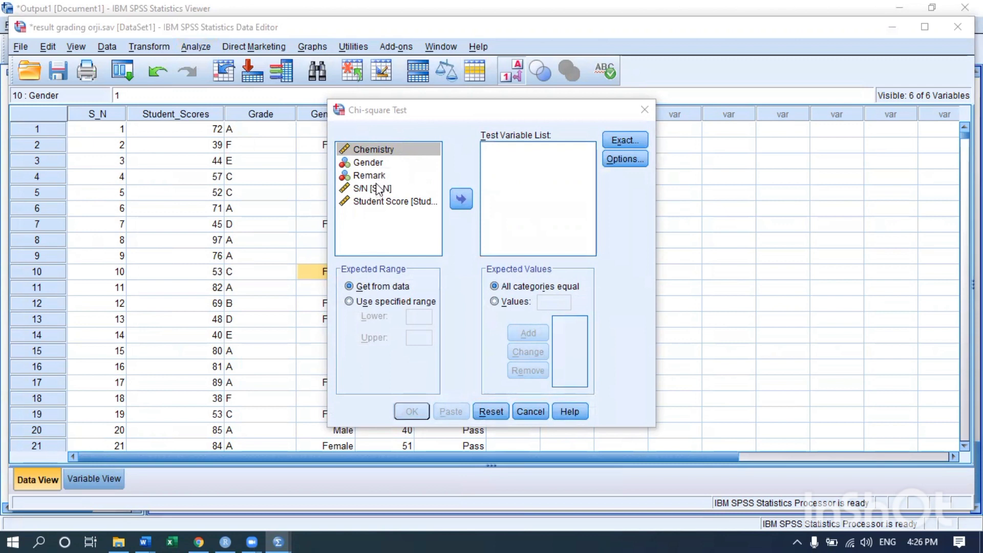
left_click(375, 163)
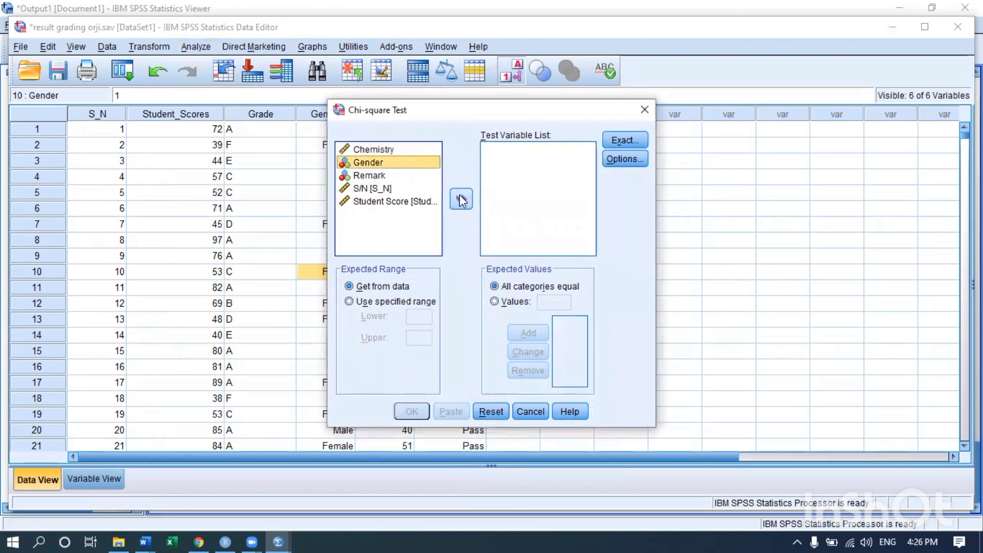
left_click(461, 200)
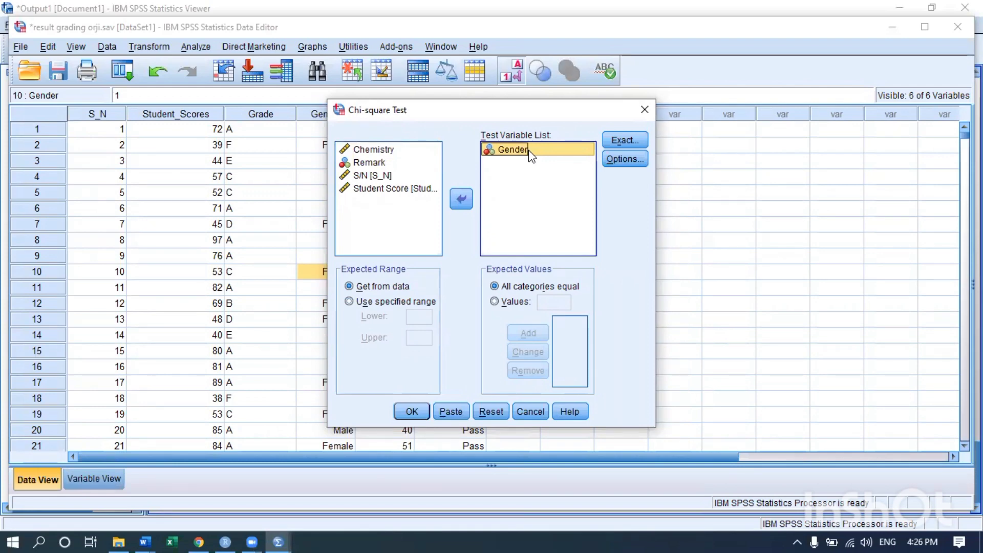
Step: Look through the Exact Tests and Options settings of the Chi-square test without changing them
left_click(628, 141)
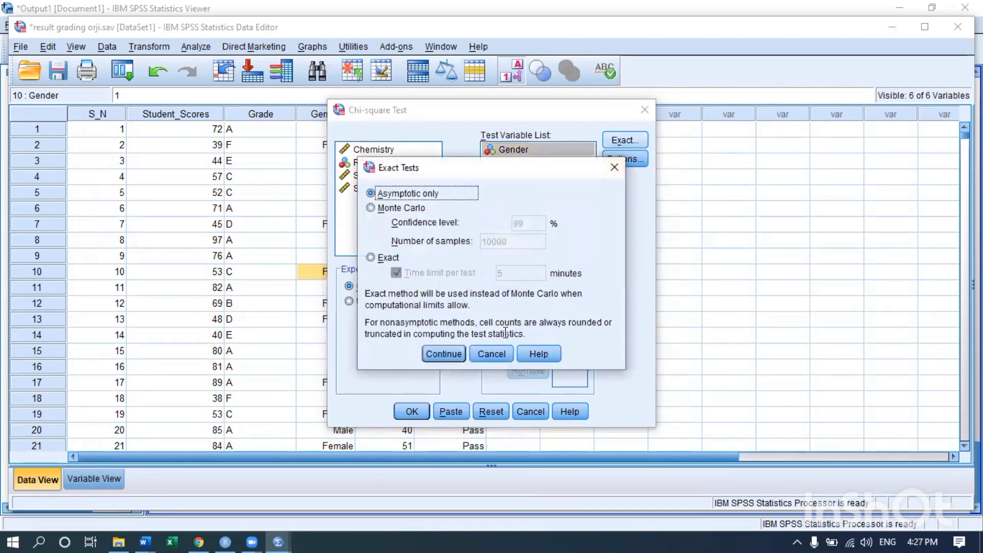
left_click(506, 350)
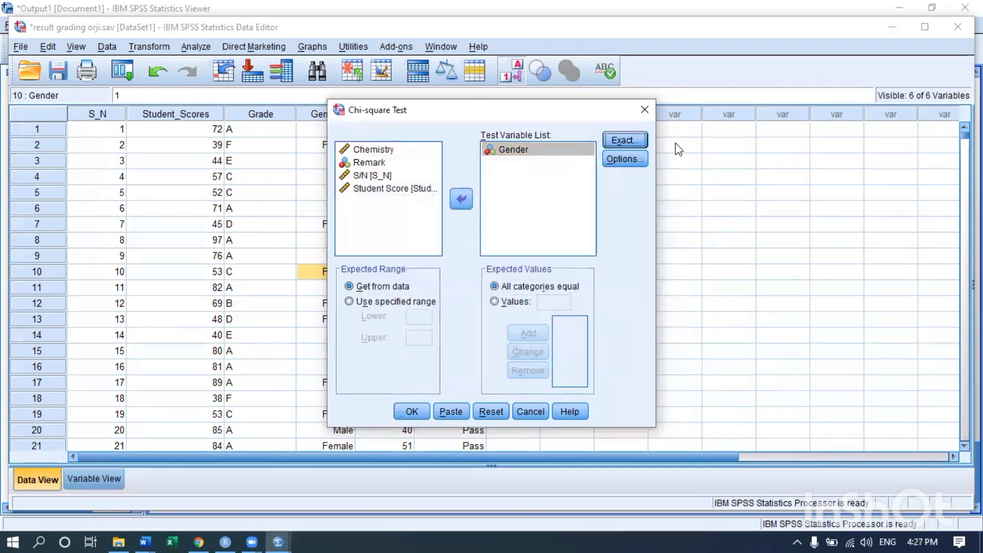
left_click(632, 155)
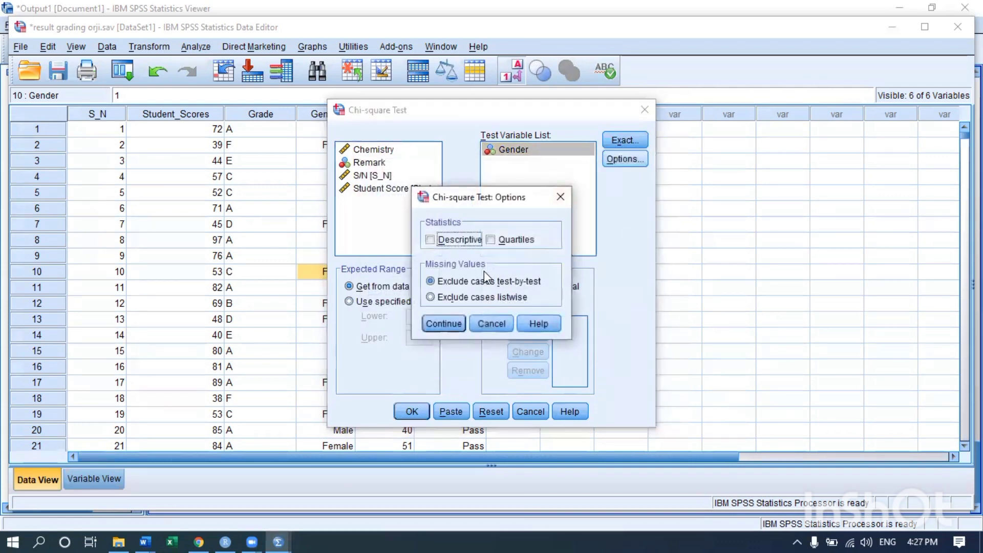
left_click(496, 321)
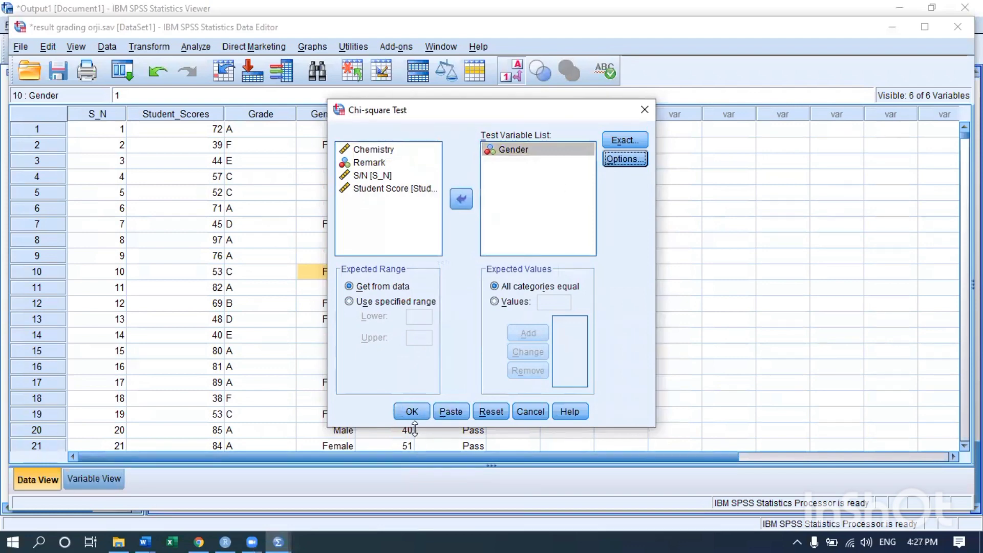
Step: Run the one-variable Chi-square test on Gender with equal expected categories and examine its frequency and test statistics tables
left_click(413, 413)
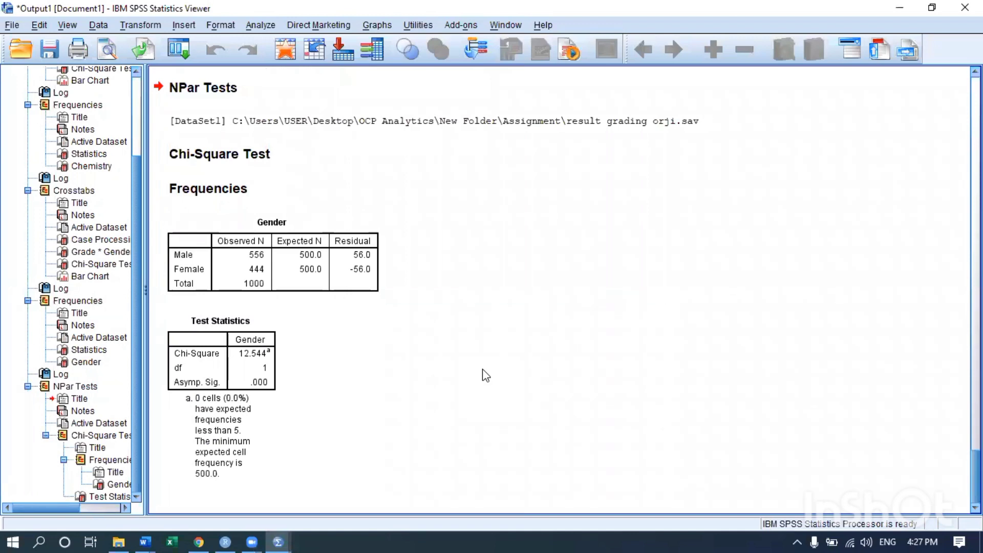
left_click(259, 266)
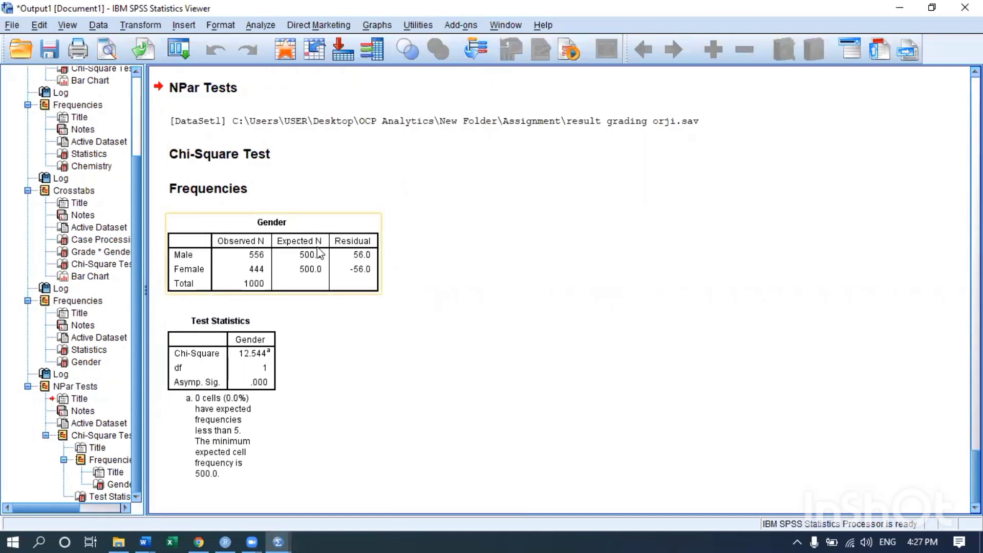
left_click(218, 370)
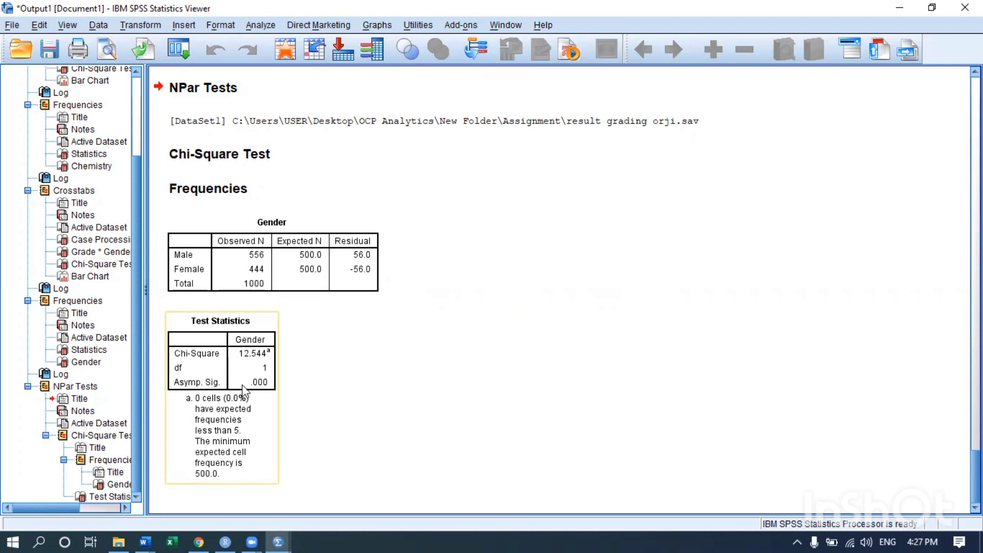
left_click(295, 368)
left_click(641, 215)
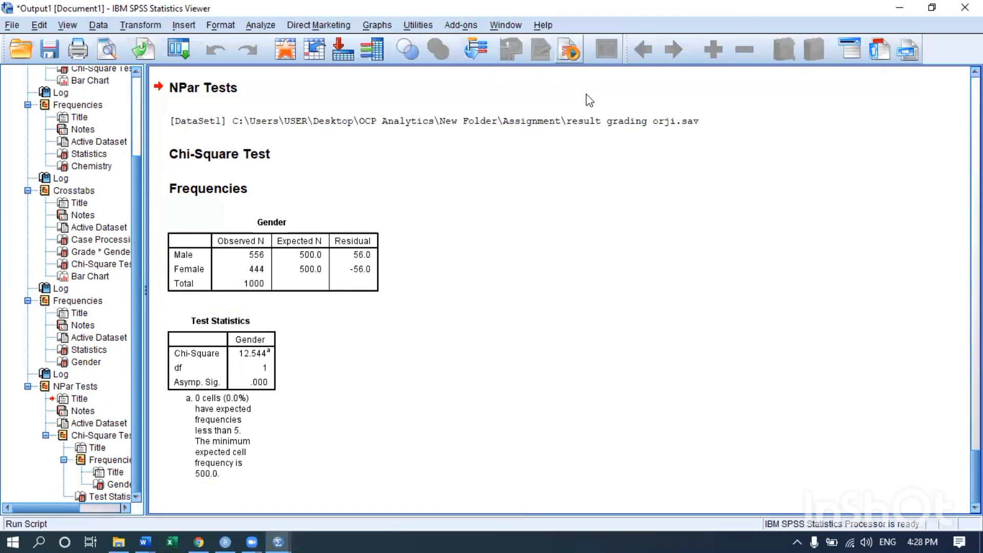
left_click(270, 455)
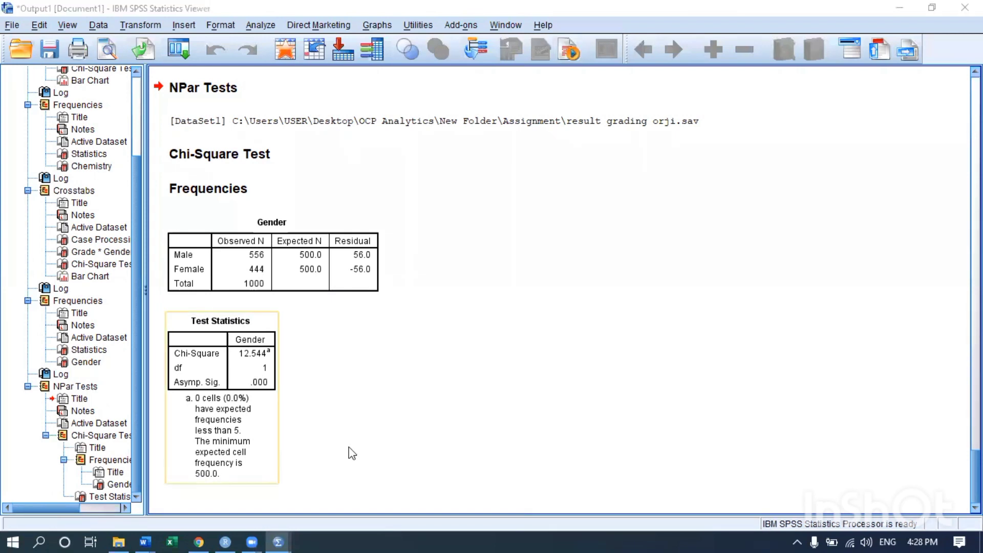
left_click(353, 460)
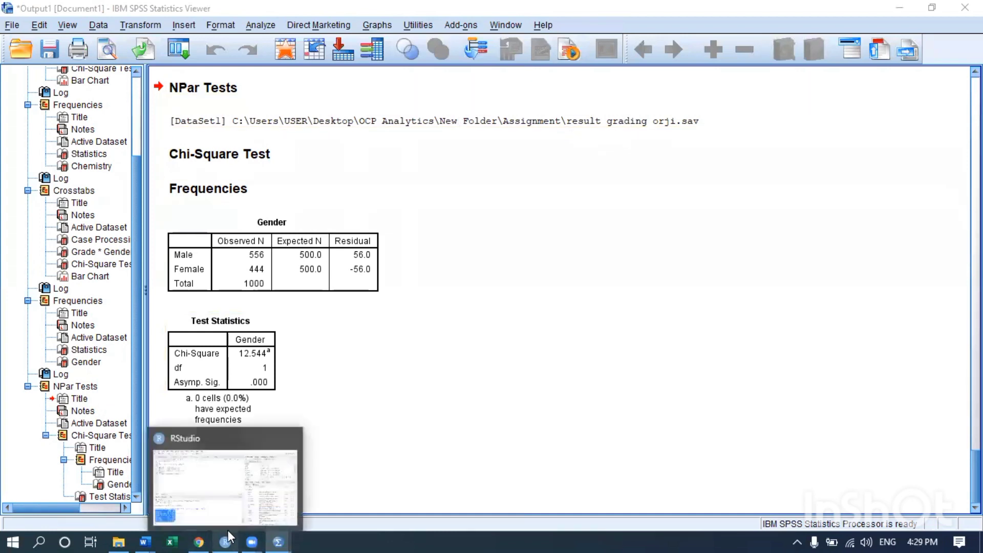
Step: Return to the dataset and run a frequency table for Remark in place of Gender
mouse_move(283, 536)
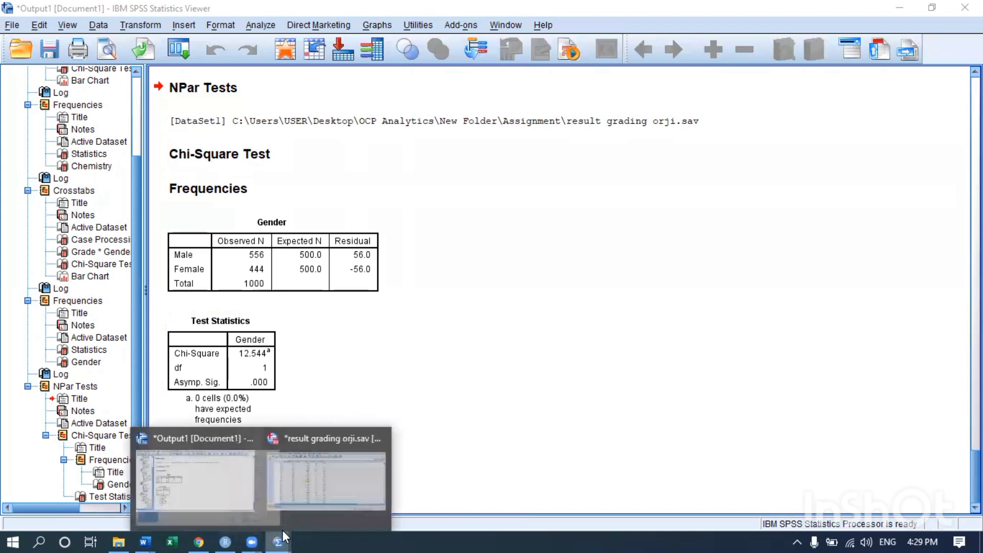
left_click(352, 499)
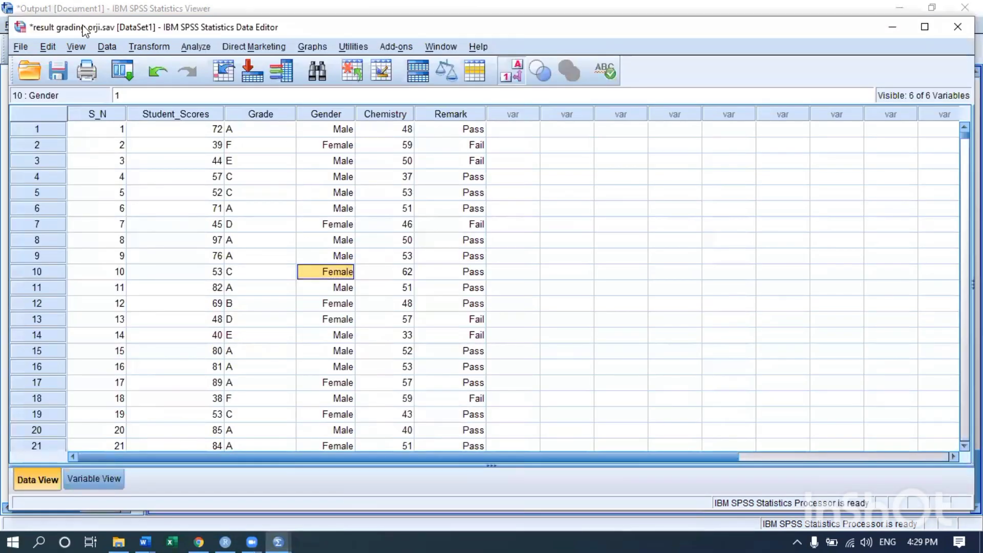
left_click(403, 27)
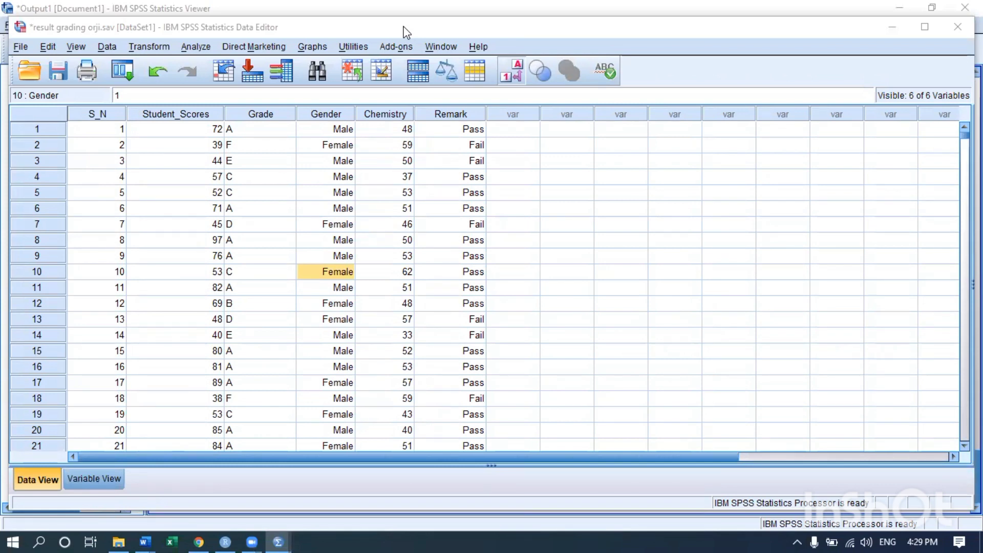
left_click(240, 195)
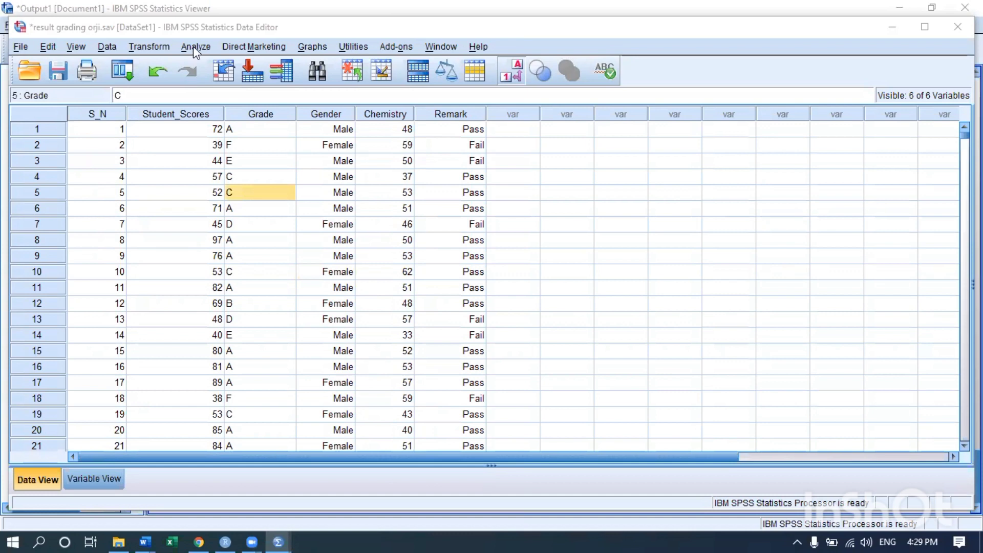
left_click(248, 113)
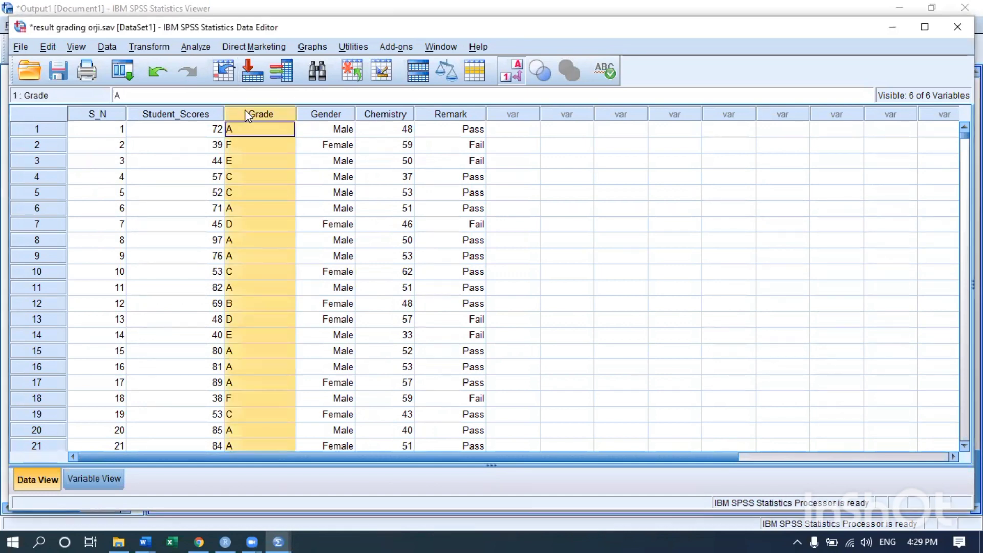
left_click(460, 114)
left_click(196, 47)
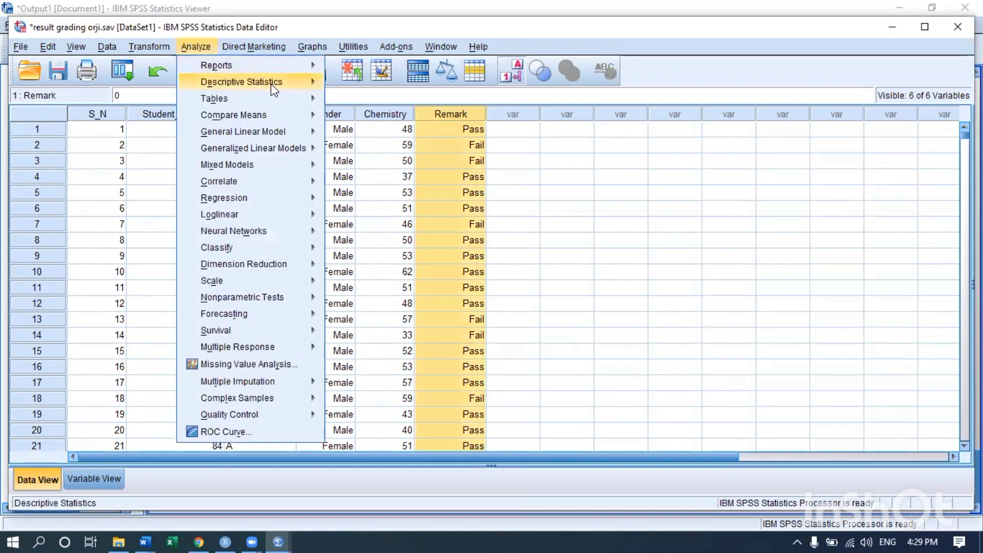
mouse_move(272, 84)
left_click(349, 85)
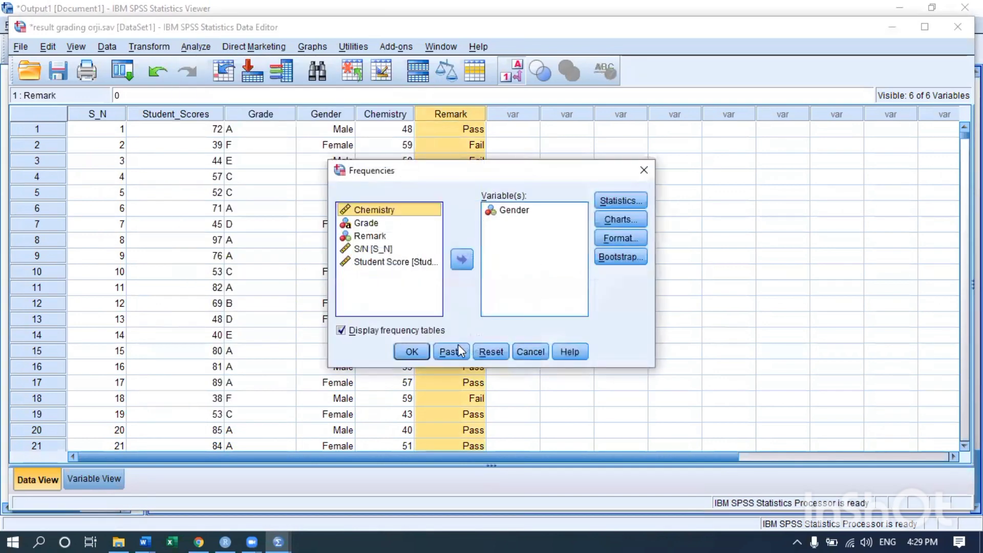
left_click(492, 353)
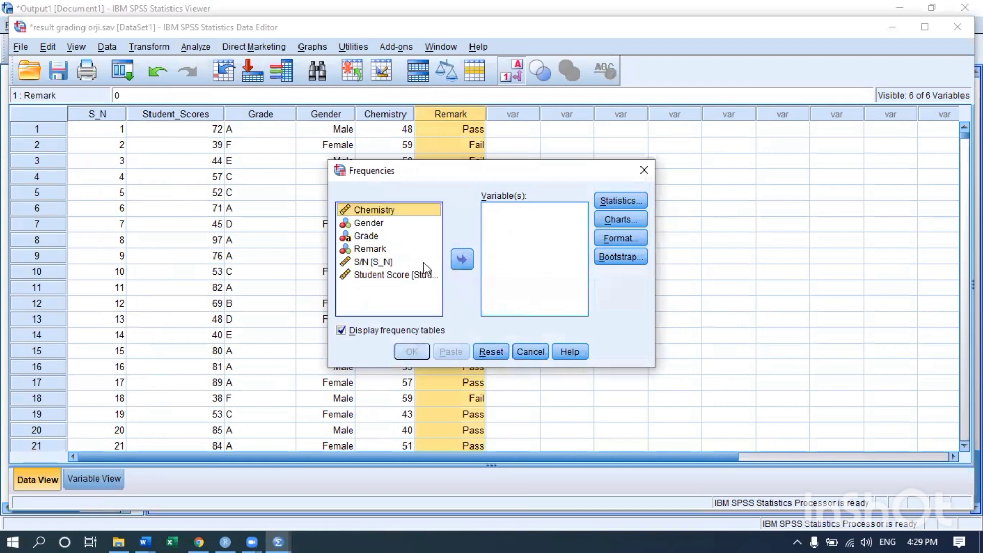
left_click(385, 250)
left_click(462, 260)
left_click(411, 351)
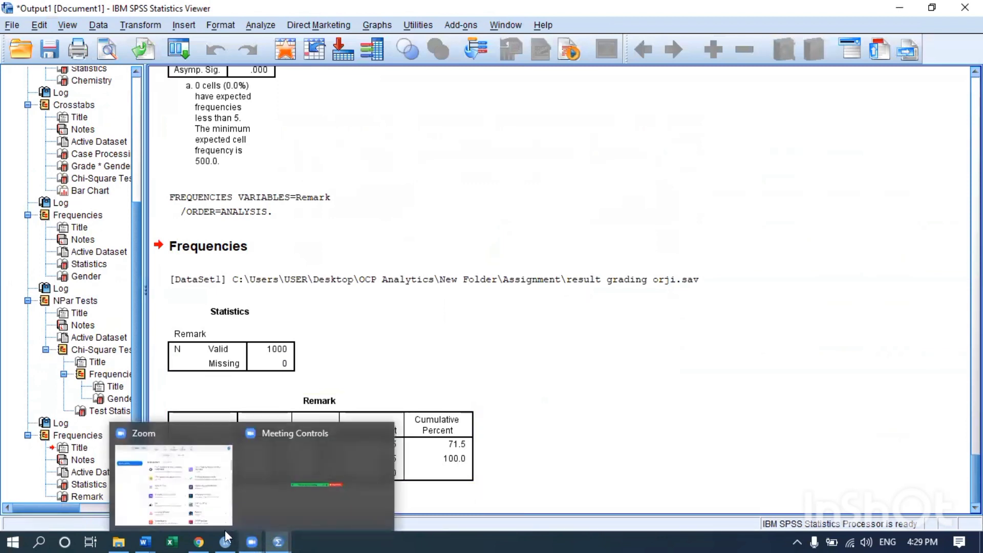
Step: Return to the dataset, open the legacy nonparametric Chi-square test and reset its settings
mouse_move(229, 532)
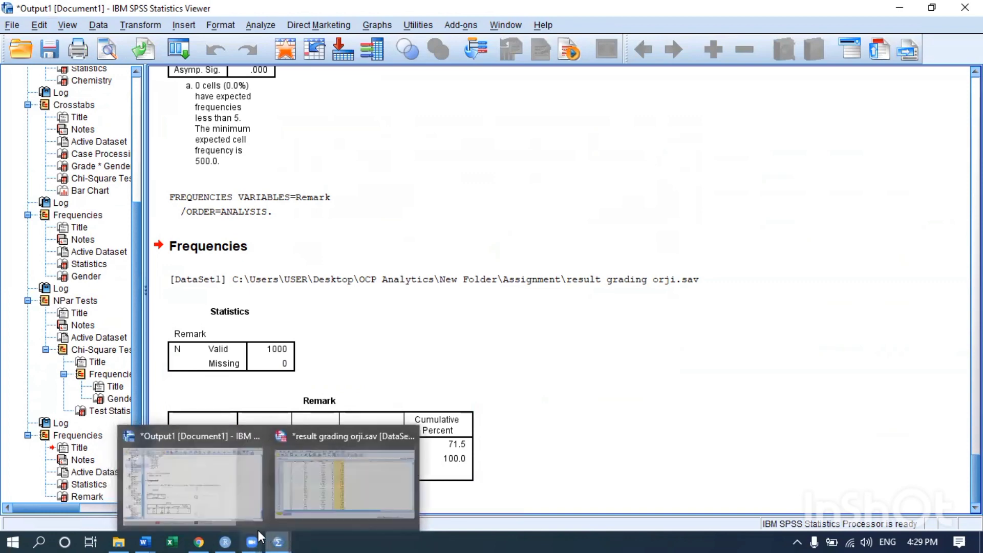
mouse_move(282, 537)
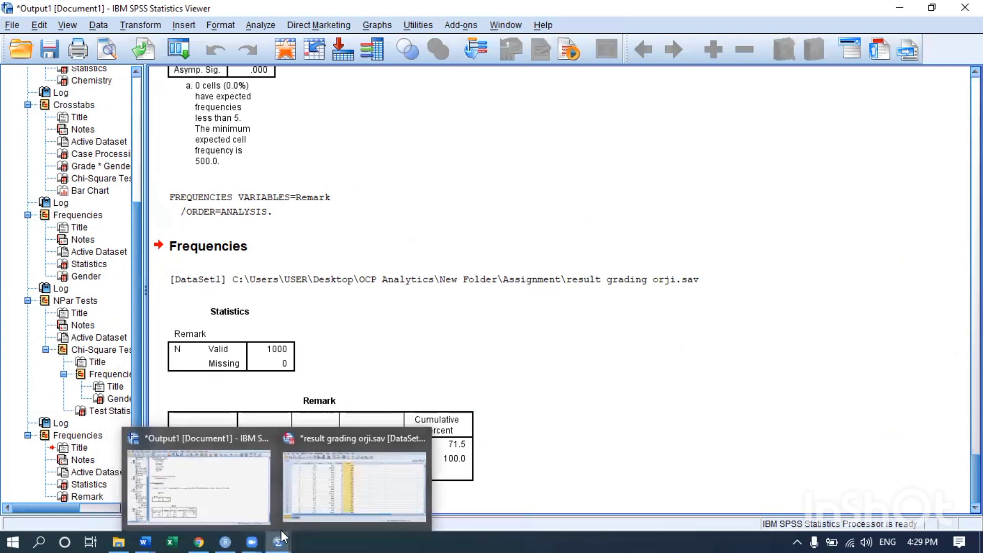
left_click(359, 479)
left_click(195, 47)
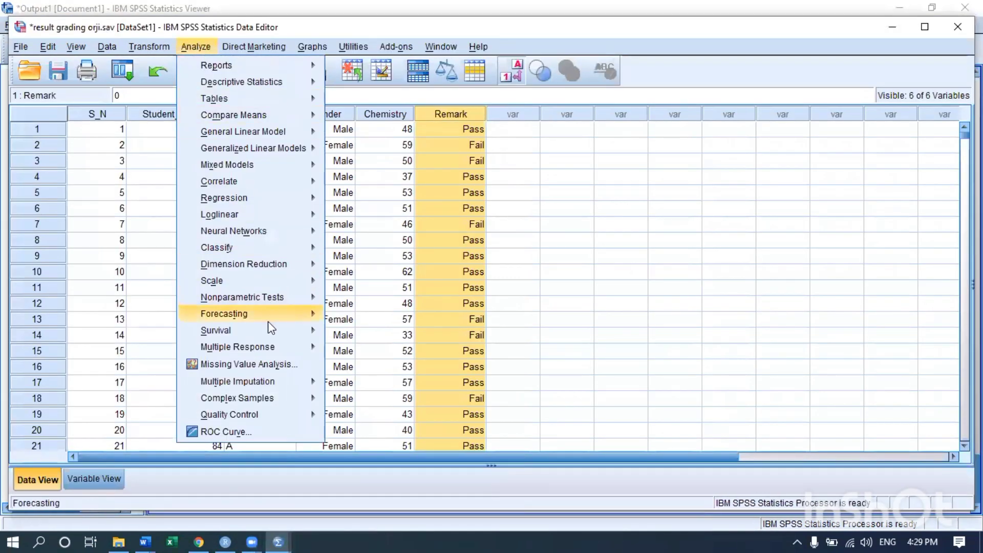
mouse_move(280, 299)
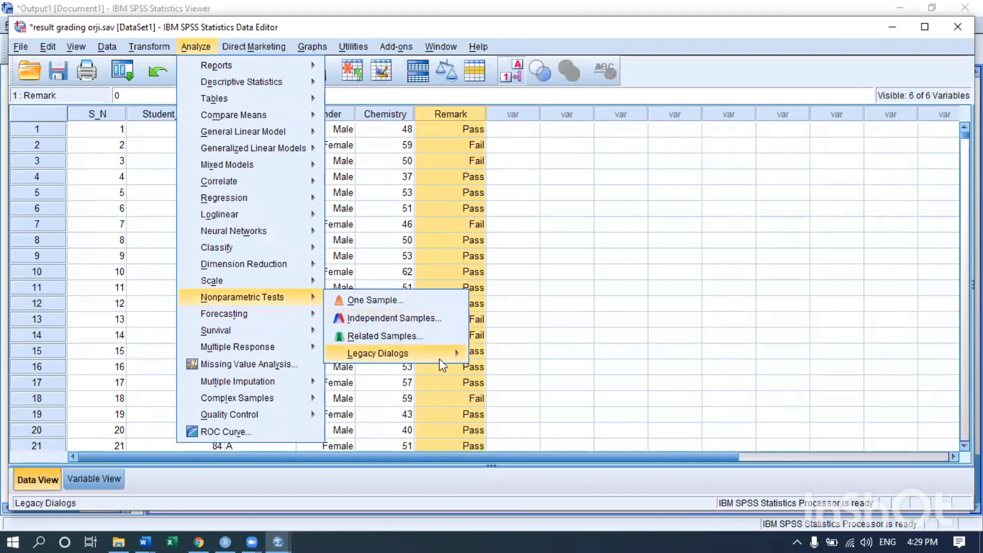
mouse_move(463, 350)
left_click(511, 353)
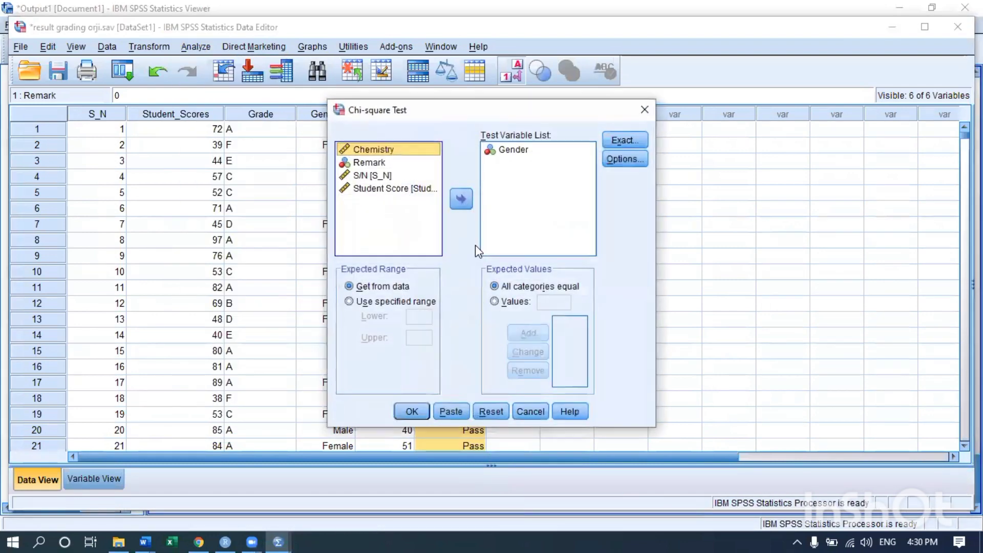
left_click(490, 412)
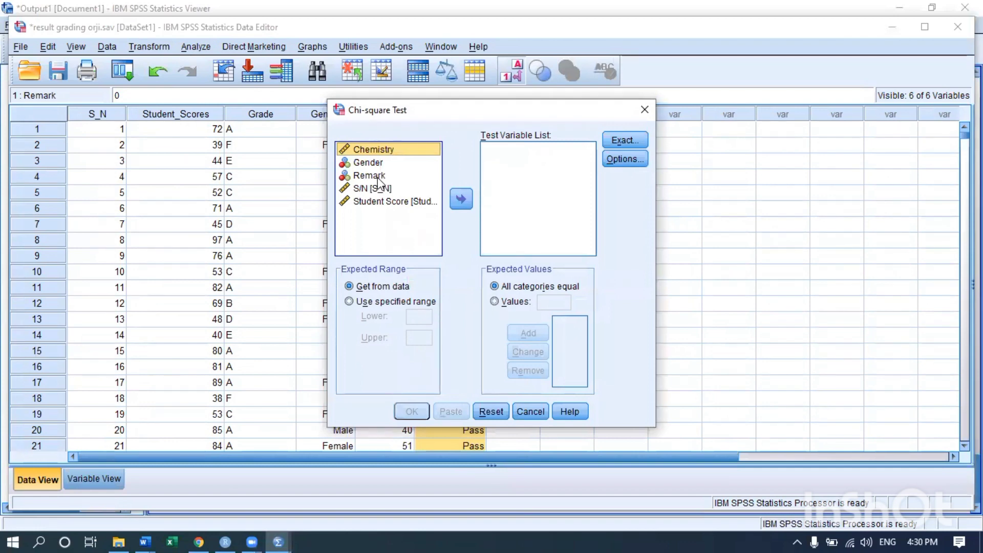
Step: Run the one-variable Chi-square test on Remark with all expected categories equal and examine its output tables
left_click(428, 177)
left_click(461, 199)
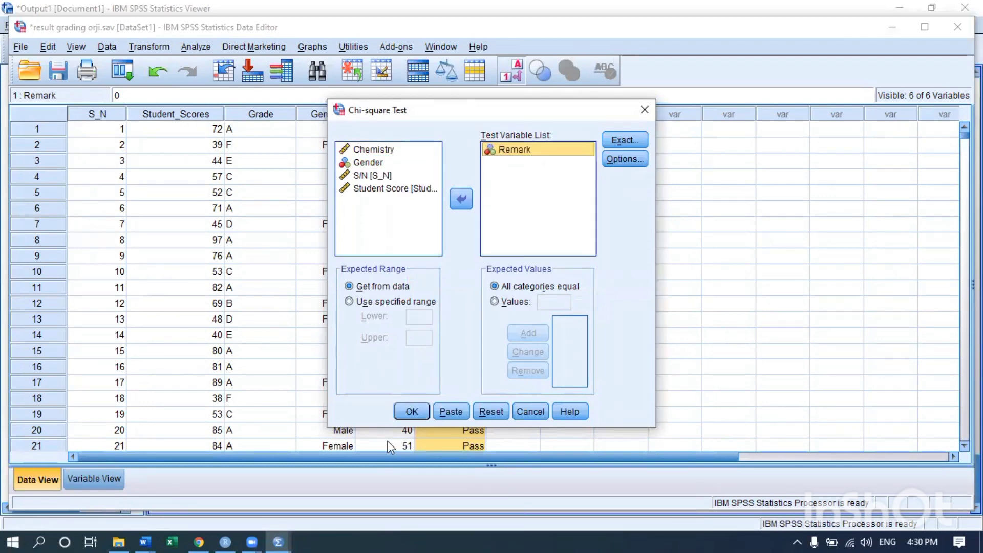
left_click(411, 411)
scroll(210, 328, "down", 1)
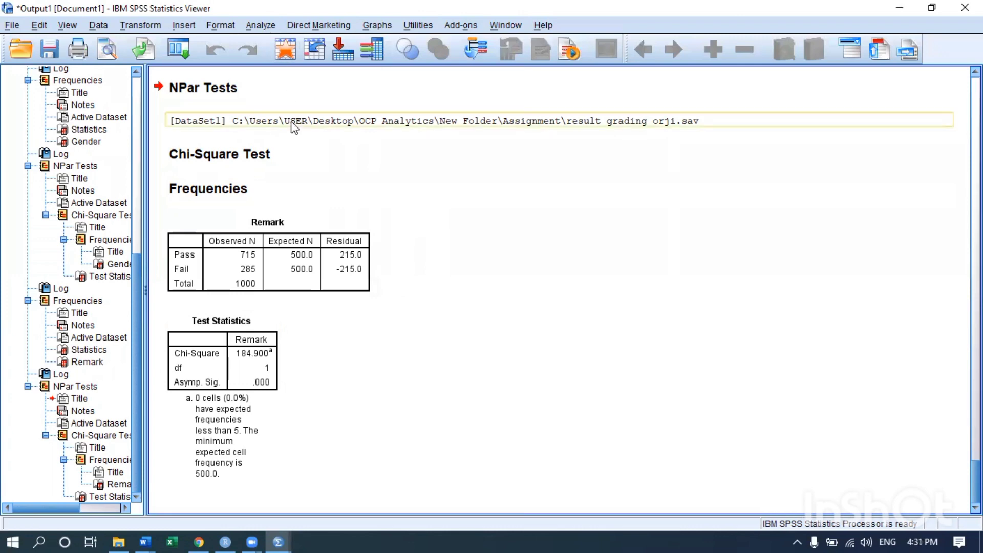
Step: Switch to File Explorer and look through the analysis project folders inside the ANALYSIS folder
left_click(118, 541)
scroll(213, 293, "up", 3)
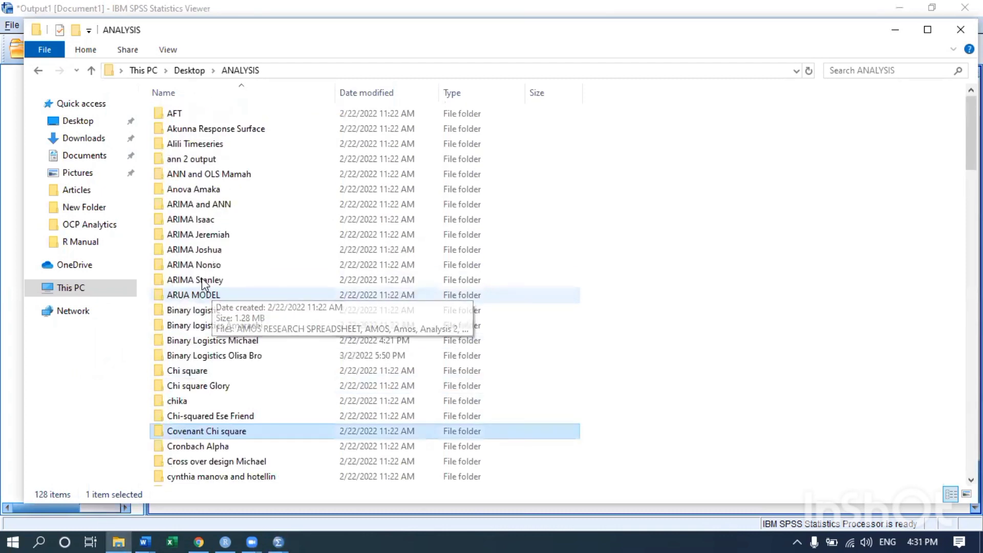
scroll(213, 341, "down", 1)
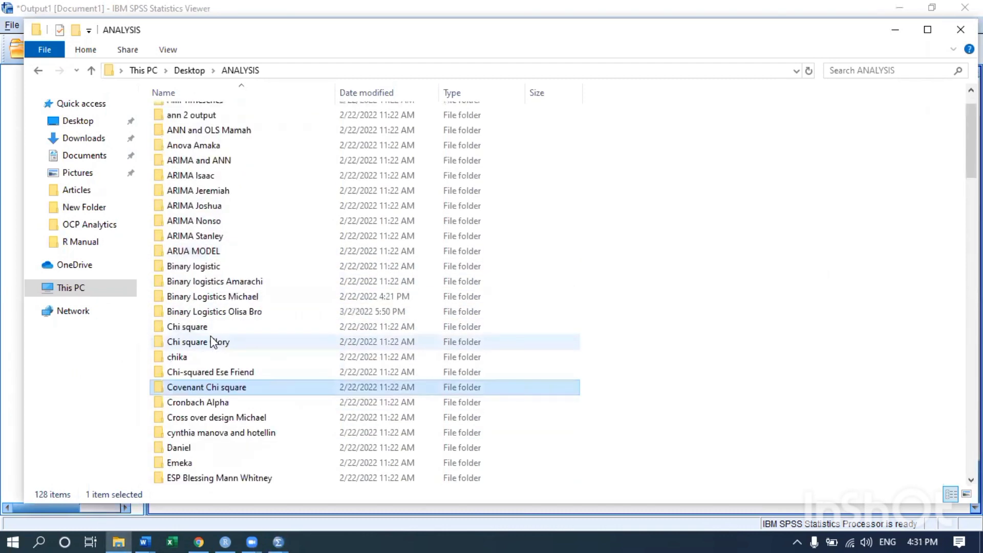
scroll(213, 341, "down", 4)
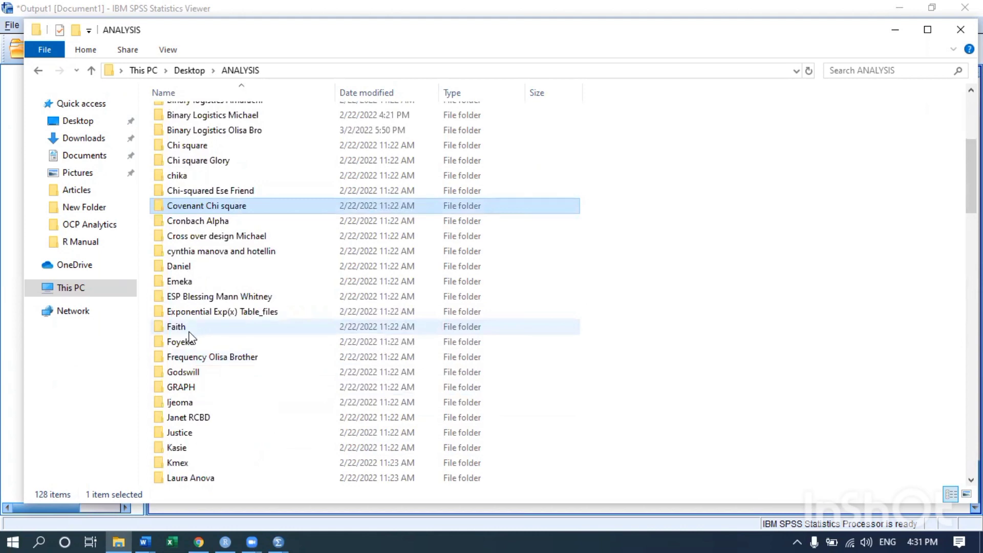
scroll(191, 339, "down", 1)
scroll(192, 343, "down", 1)
scroll(192, 341, "down", 4)
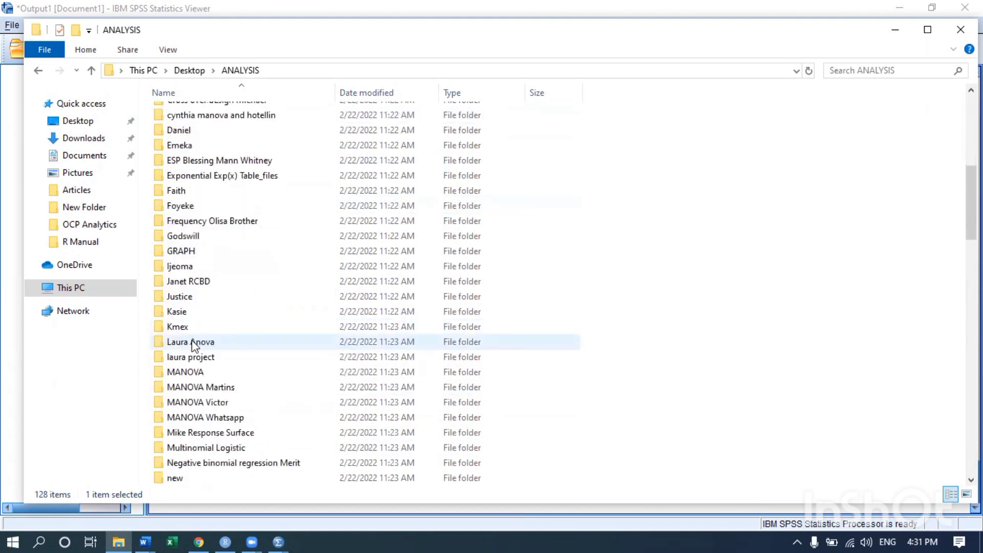
scroll(195, 340, "down", 10)
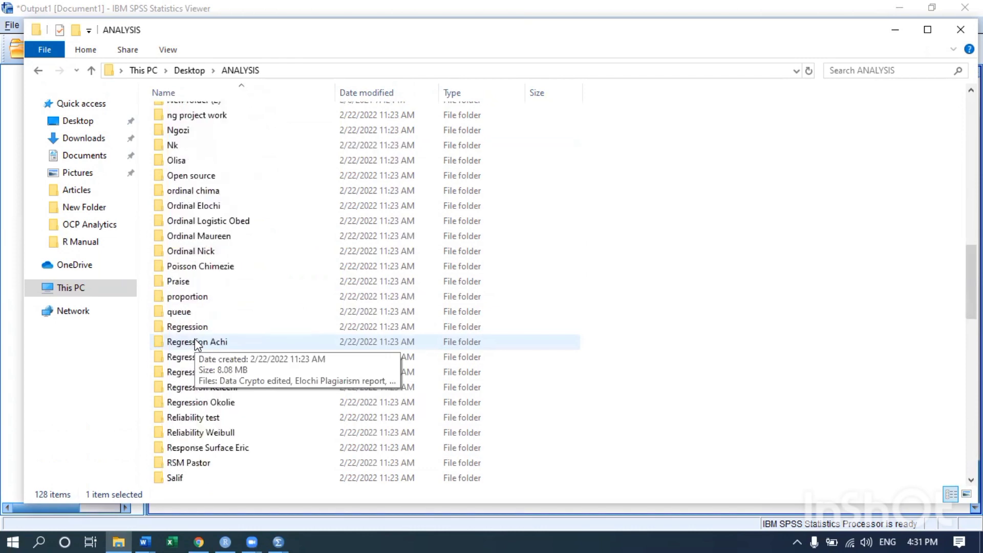
scroll(195, 339, "up", 13)
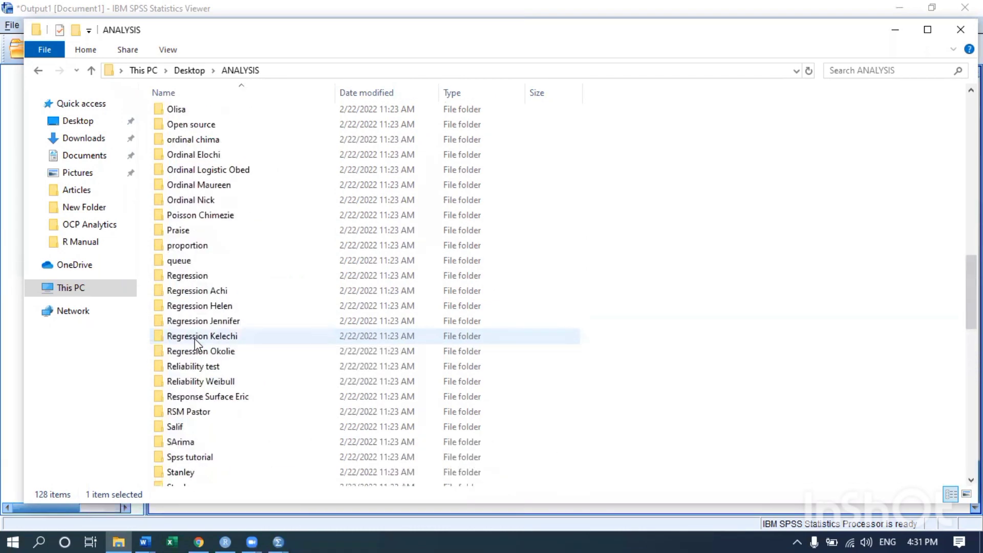
scroll(240, 210, "up", 3)
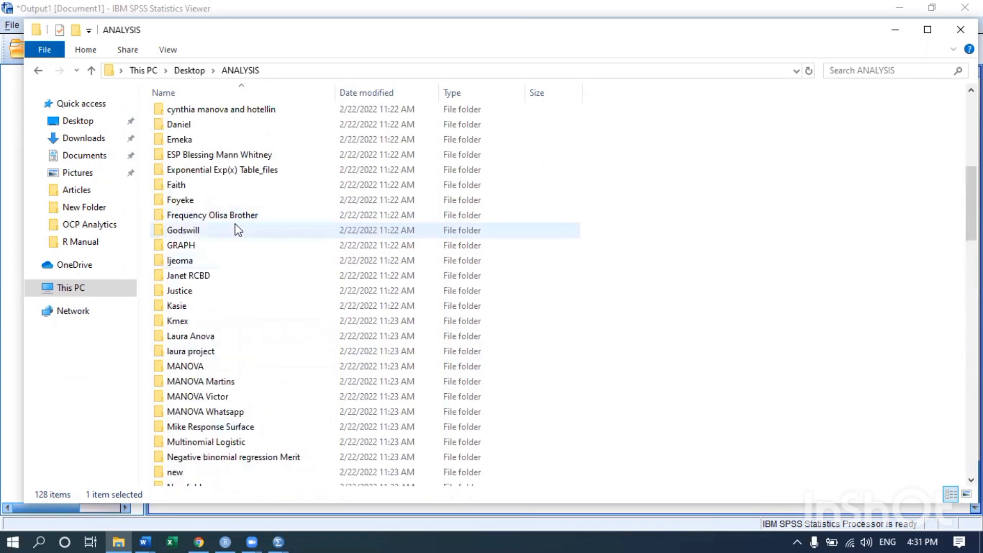
scroll(236, 228, "up", 4)
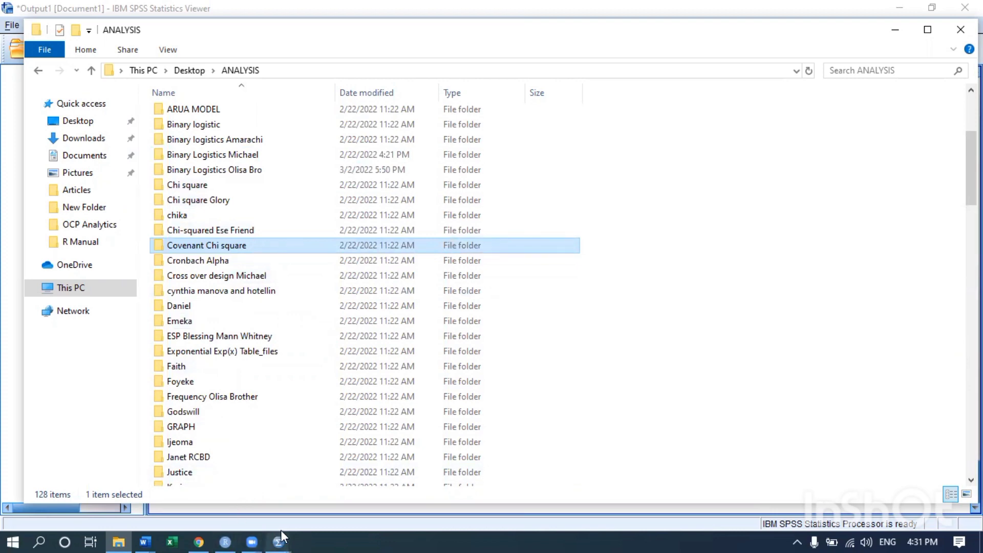
Step: Return to the SPSS dataset and look over the available Correlate procedures without opening any of them
mouse_move(281, 535)
left_click(325, 486)
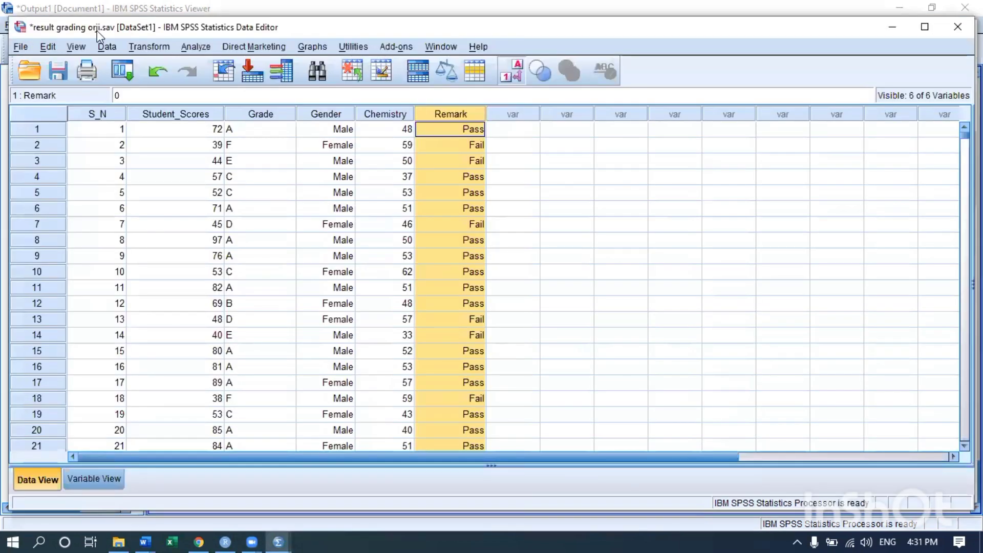
left_click(202, 48)
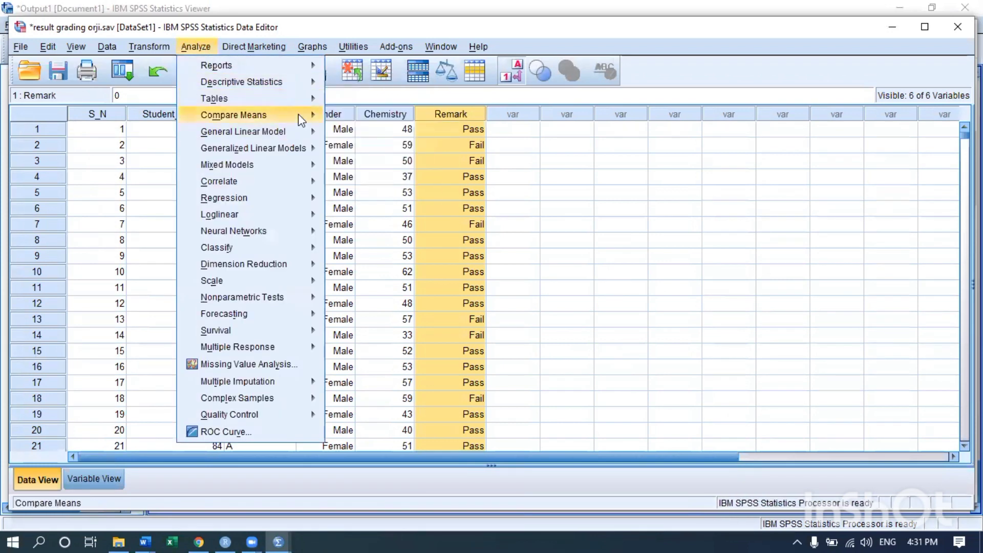
mouse_move(286, 183)
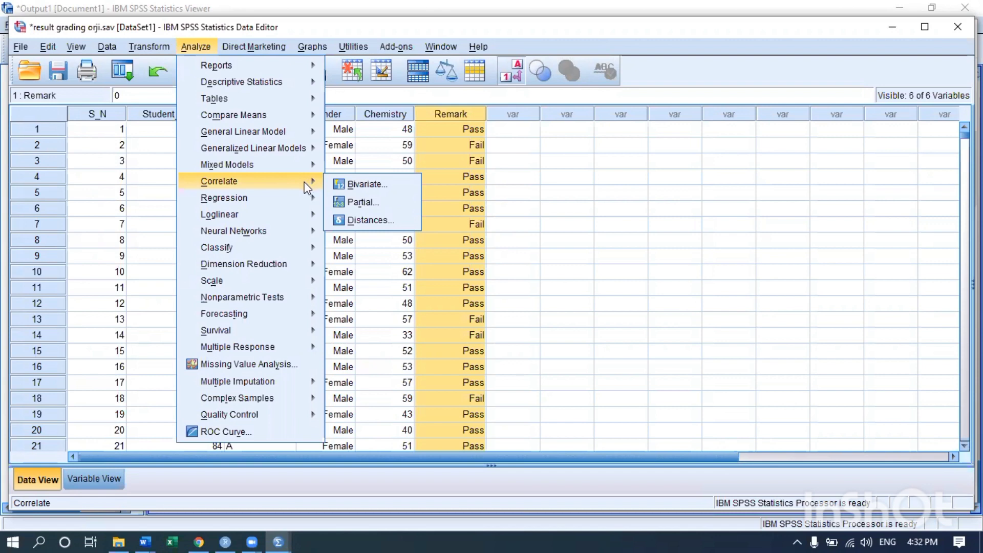
mouse_move(397, 46)
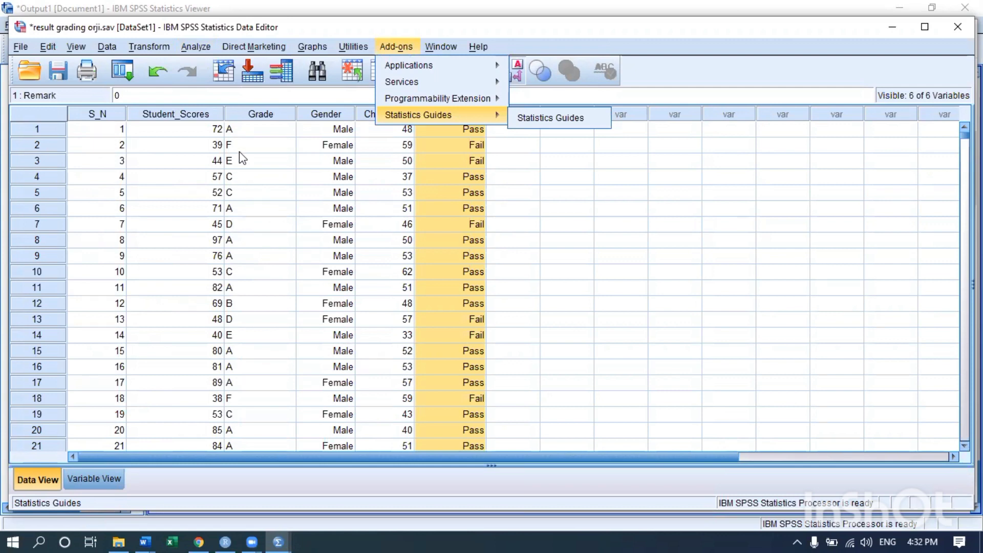
left_click(194, 46)
mouse_move(253, 182)
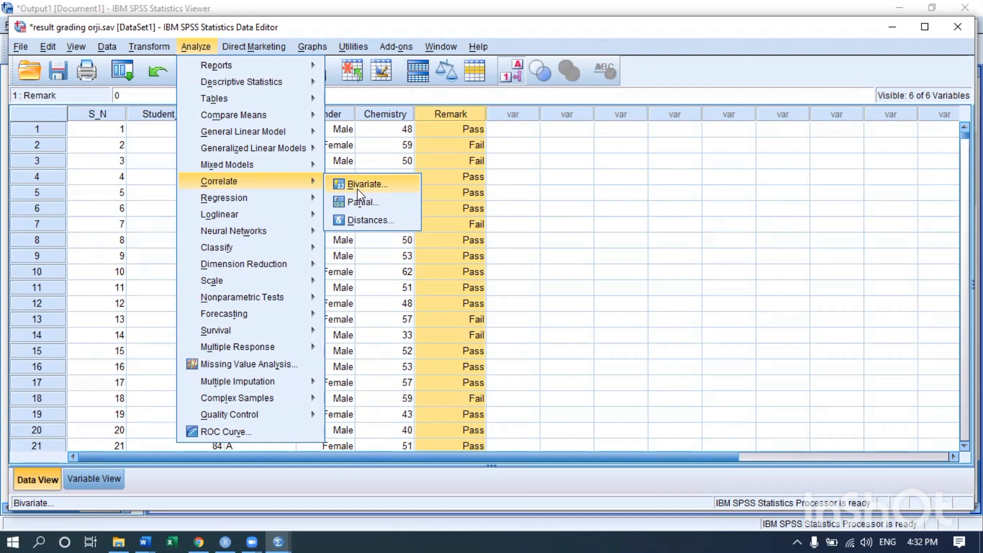
left_click(376, 164)
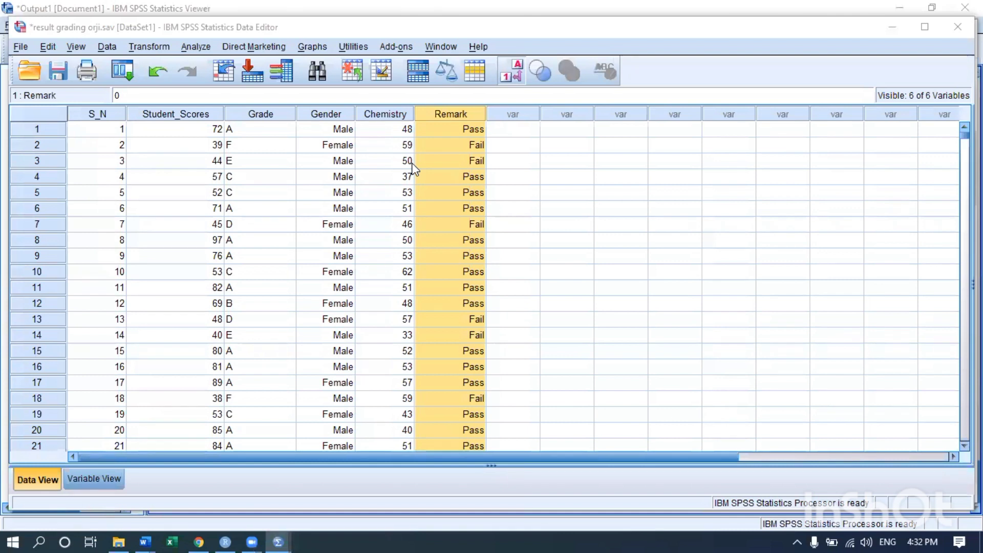
left_click(293, 192)
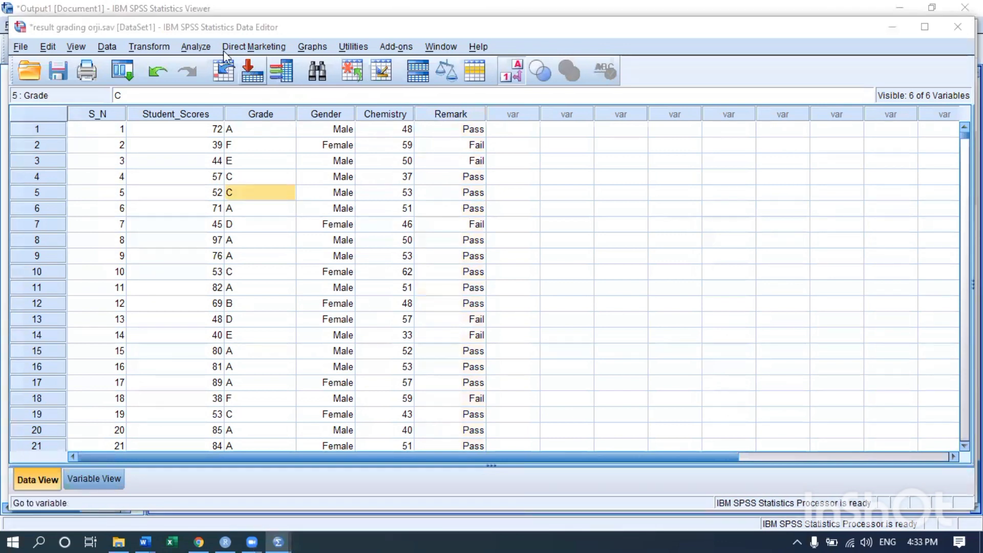
left_click(196, 46)
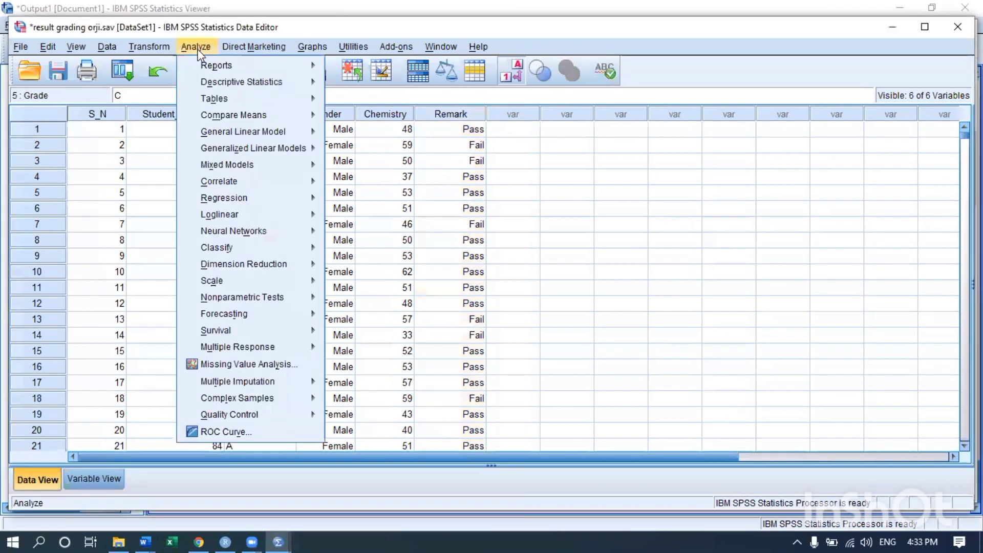
mouse_move(253, 204)
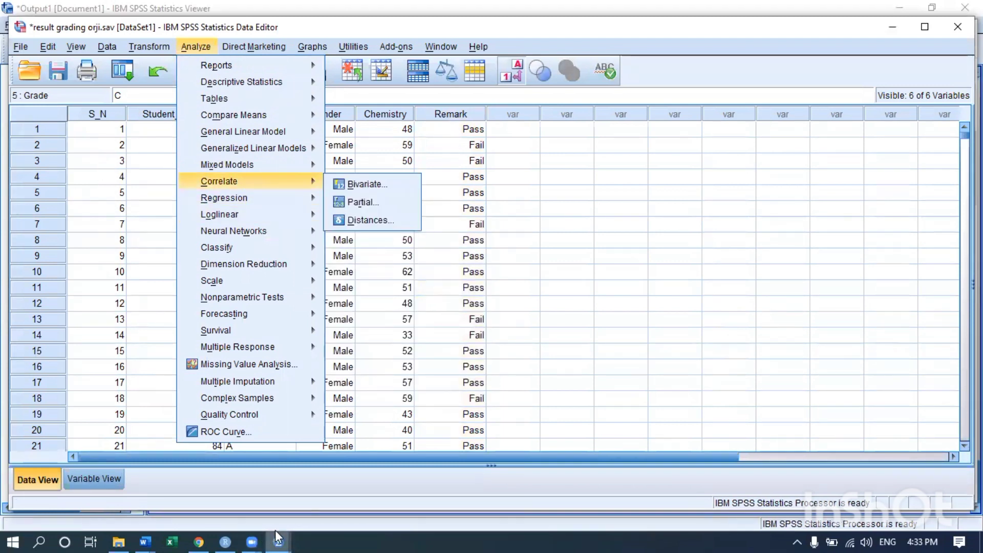
Step: Switch to the Chi-square SPSS document in Word and review its crosstabulation, bar chart and Chi-square test interpretation
mouse_move(275, 530)
left_click(226, 471)
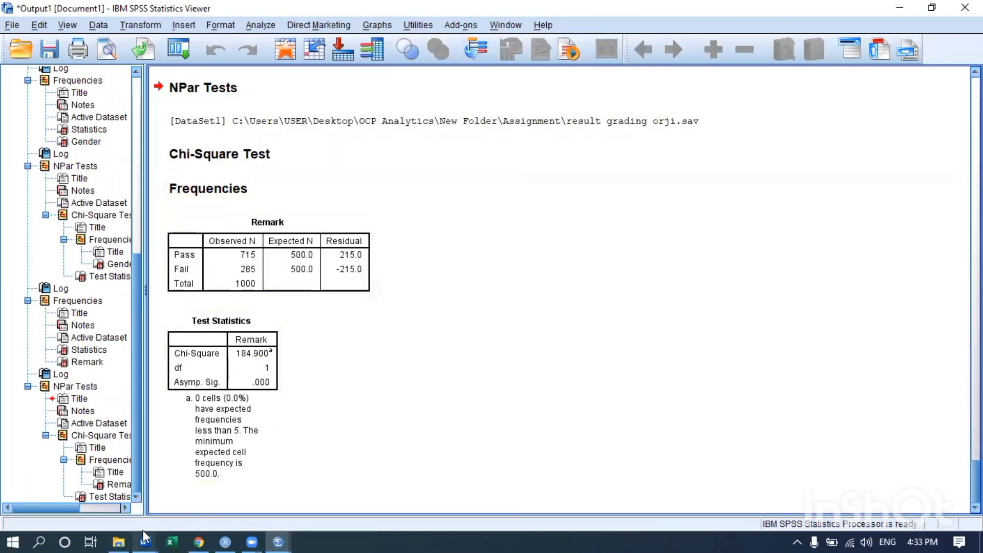
mouse_move(143, 530)
left_click(395, 495)
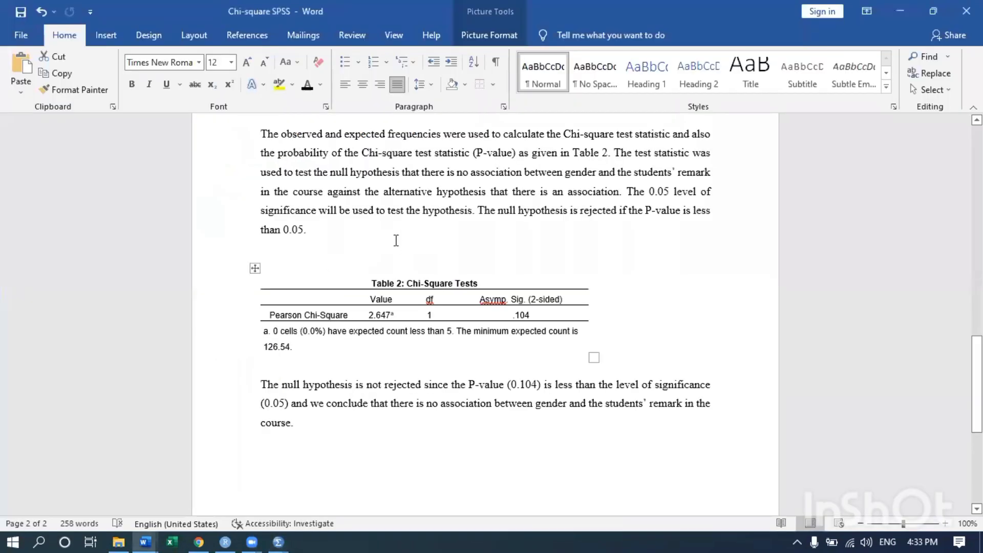
scroll(379, 240, "up", 3)
scroll(364, 359, "down", 5)
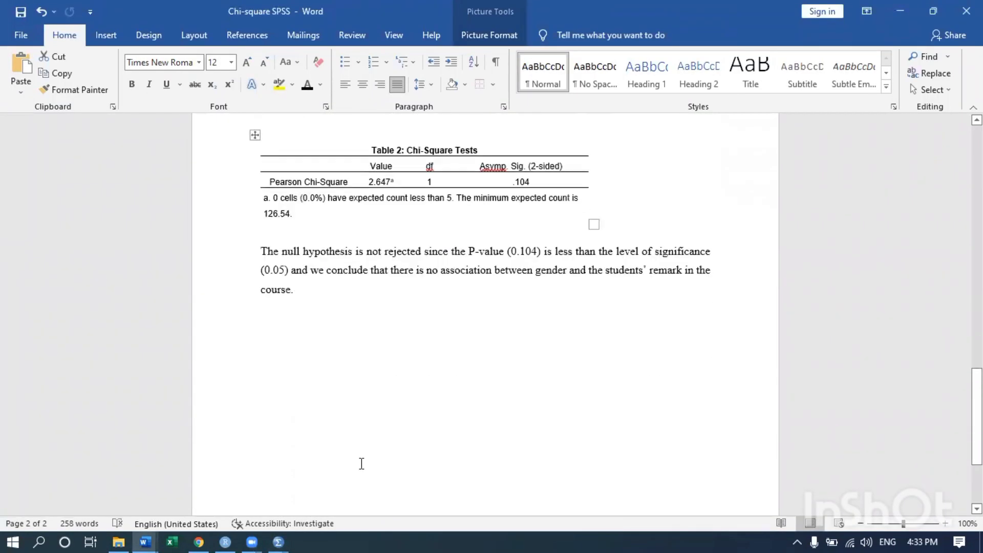
scroll(362, 464, "down", 3)
scroll(378, 479, "up", 8)
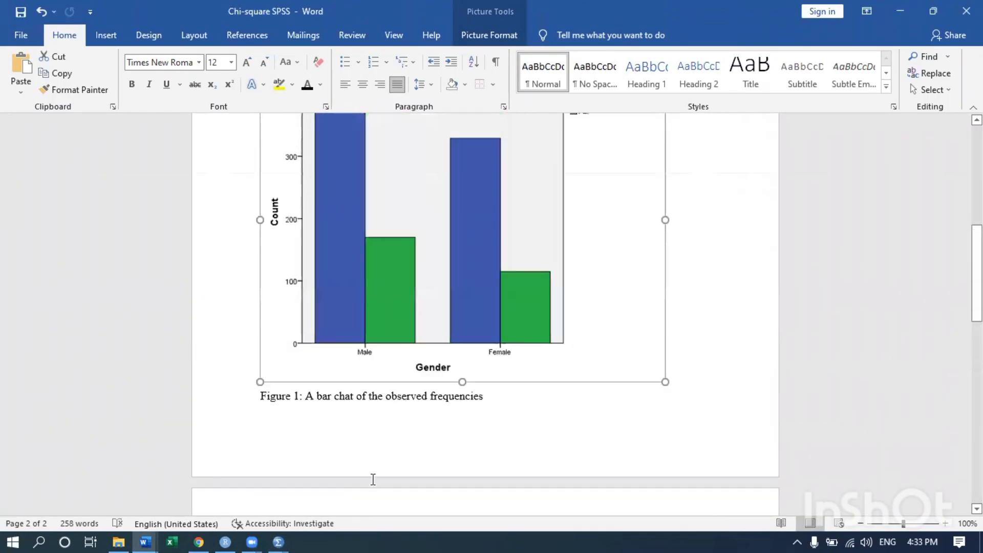
scroll(373, 479, "up", 8)
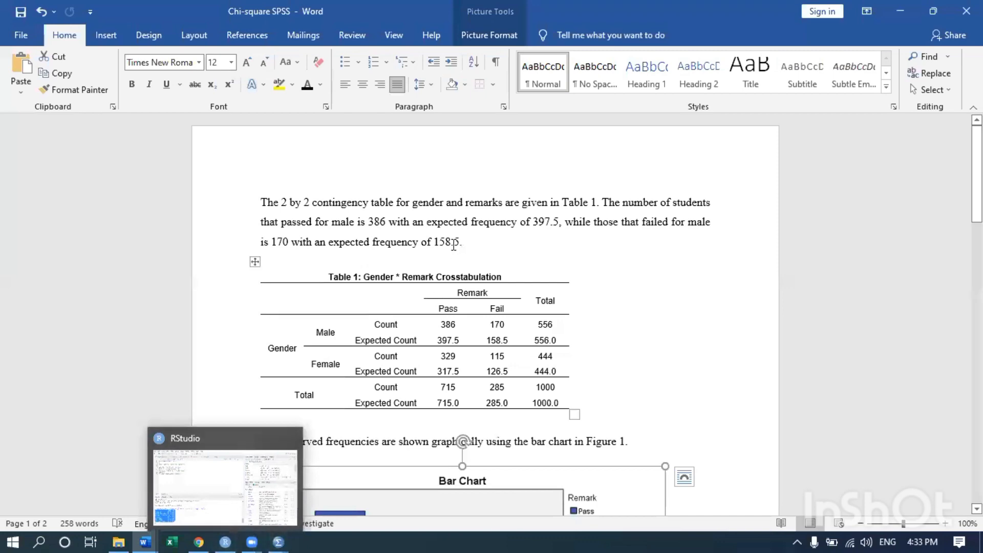
scroll(453, 266, "down", 15)
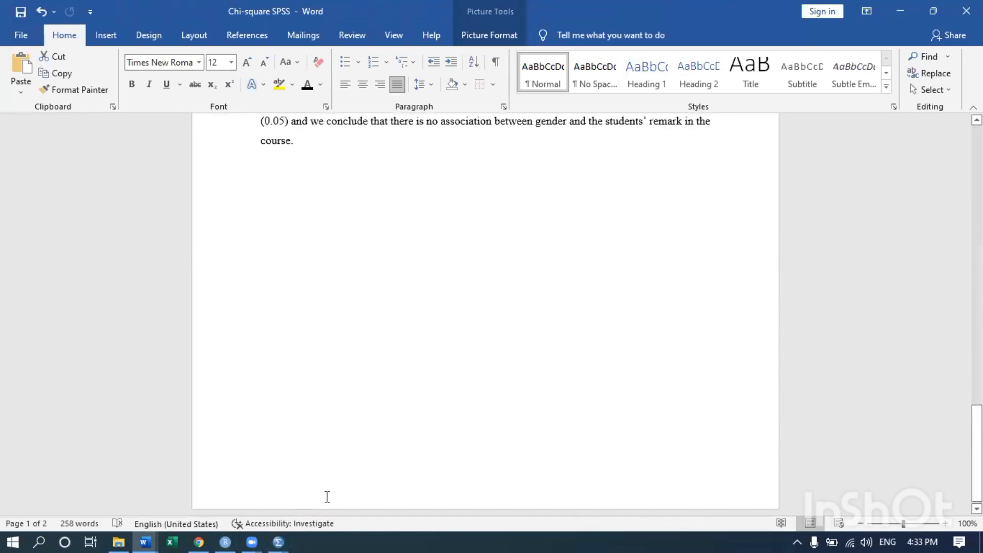
mouse_move(276, 533)
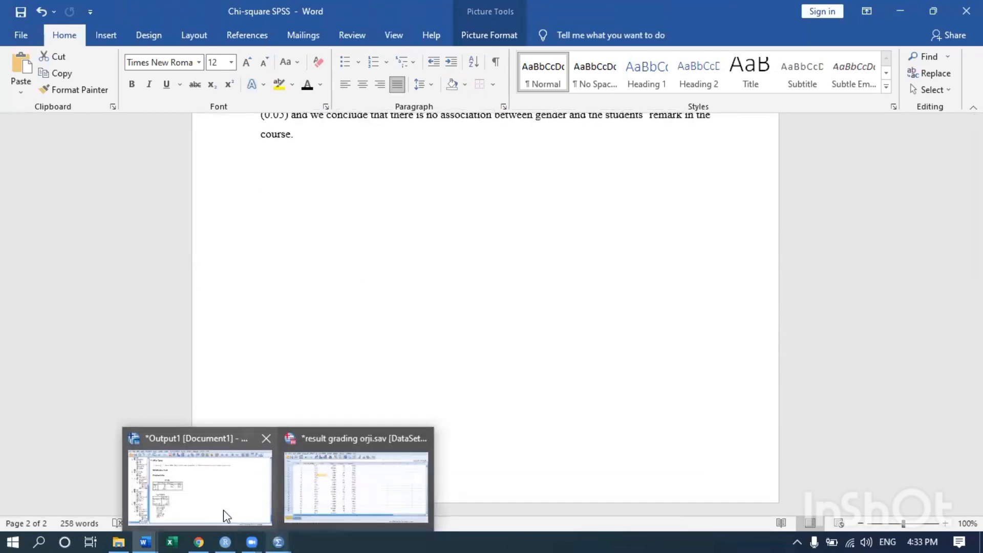
left_click(327, 490)
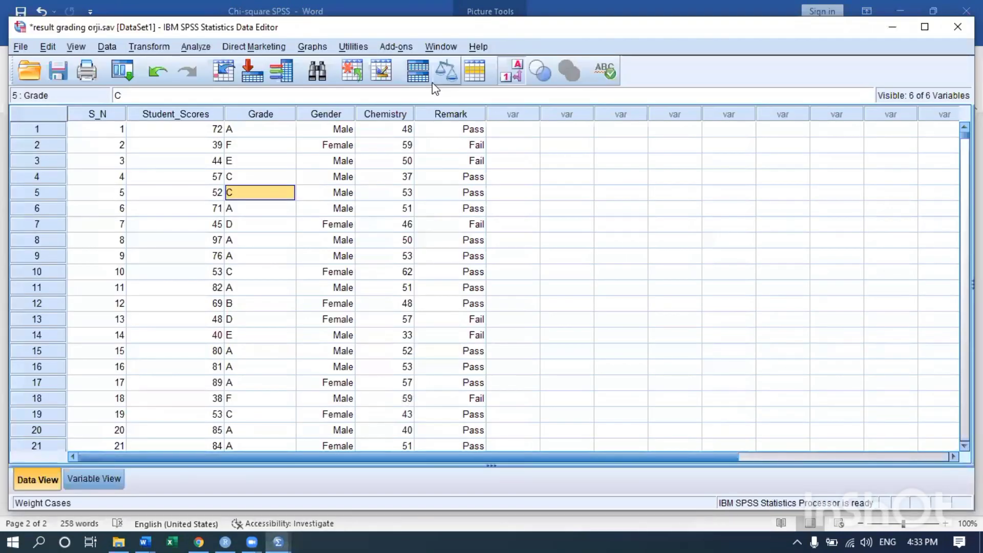
left_click(433, 83)
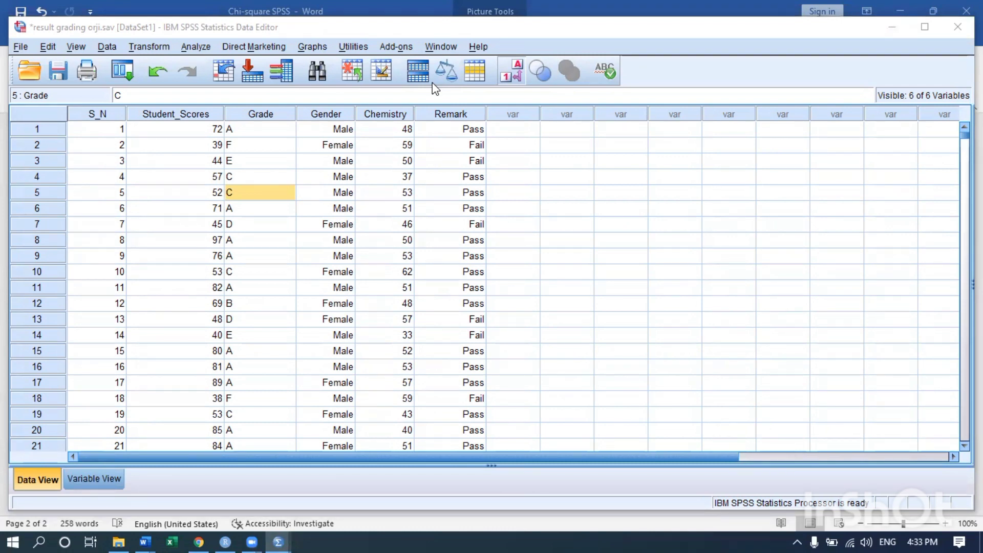
left_click(271, 274)
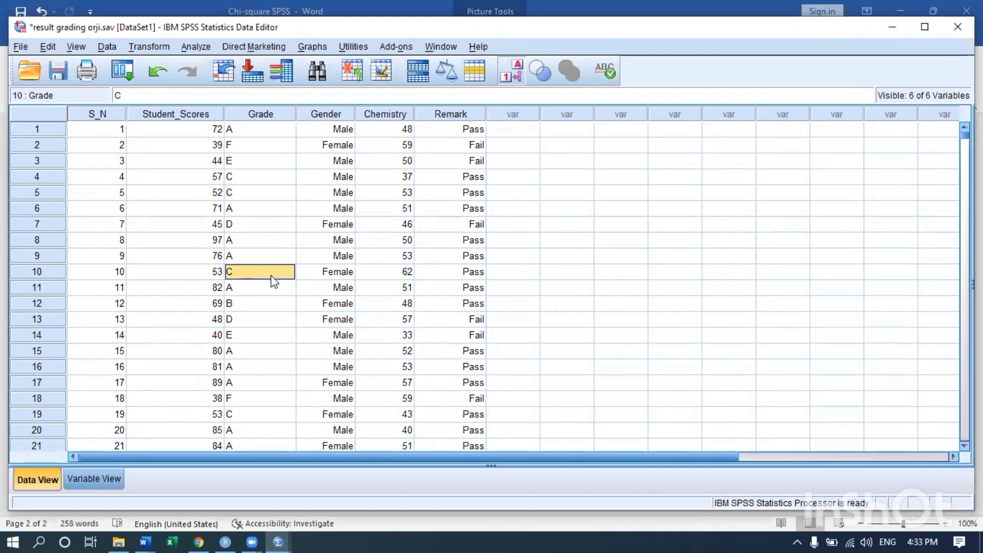
left_click(253, 93)
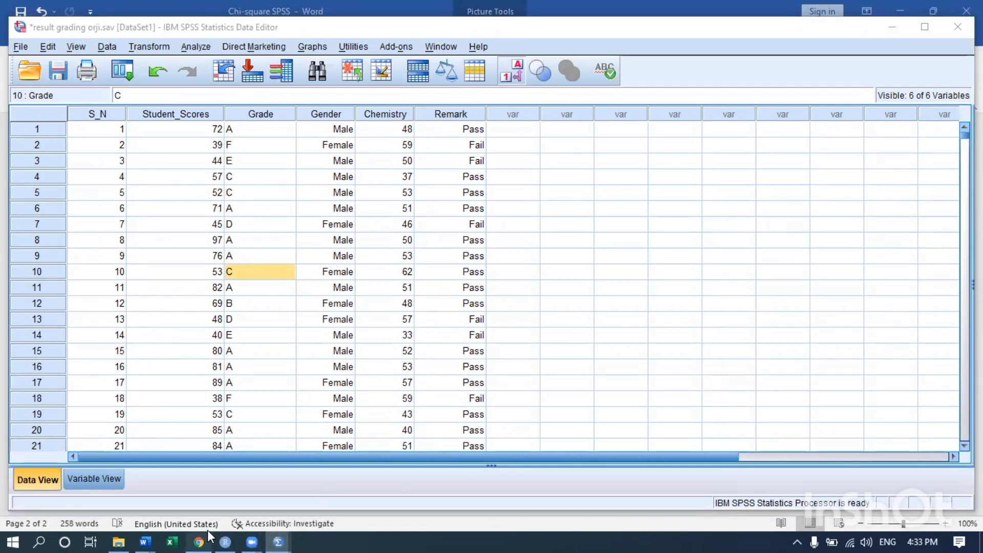
mouse_move(226, 530)
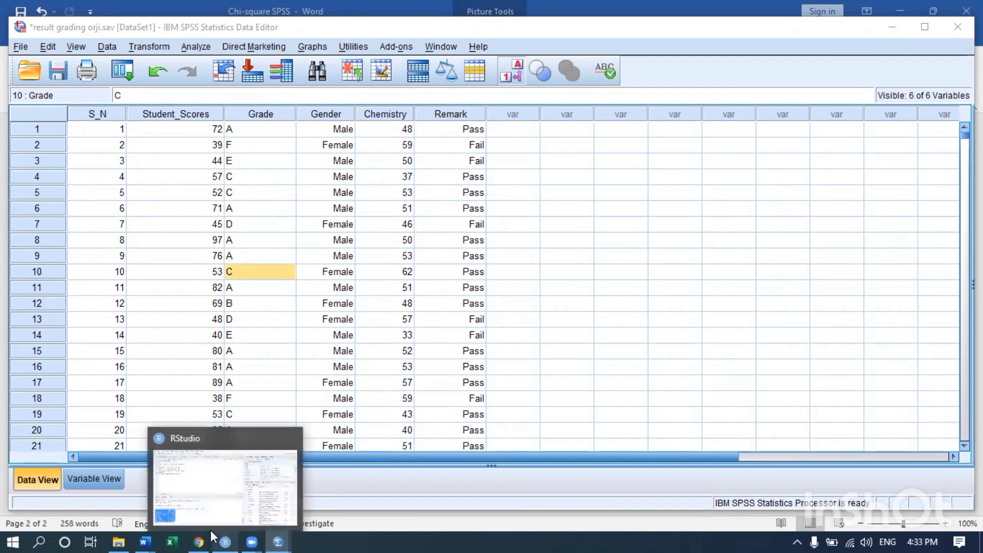